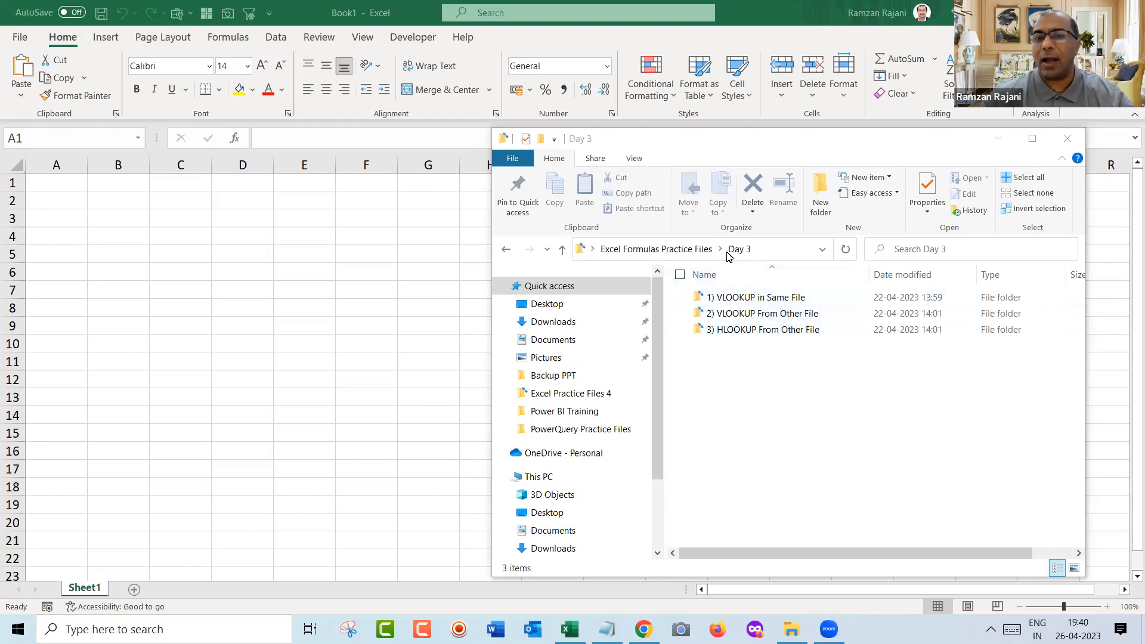
- Open the workbook Vlookup Same File.xlsx from the folder 1) VLOOKUP in Same File
click(754, 296)
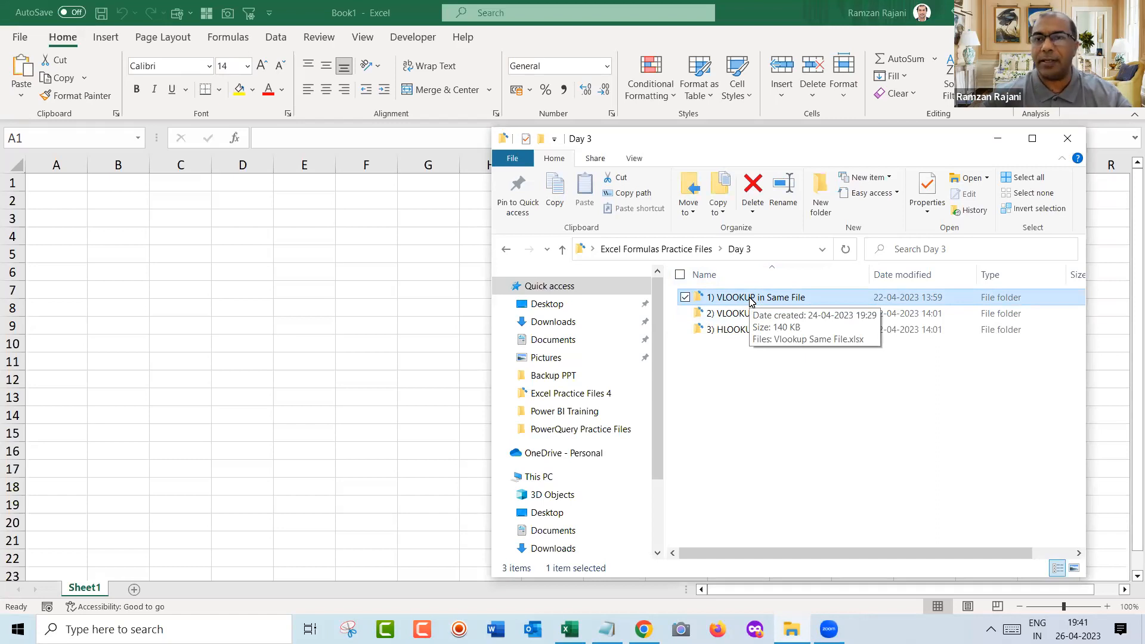
double_click(750, 301)
click(750, 301)
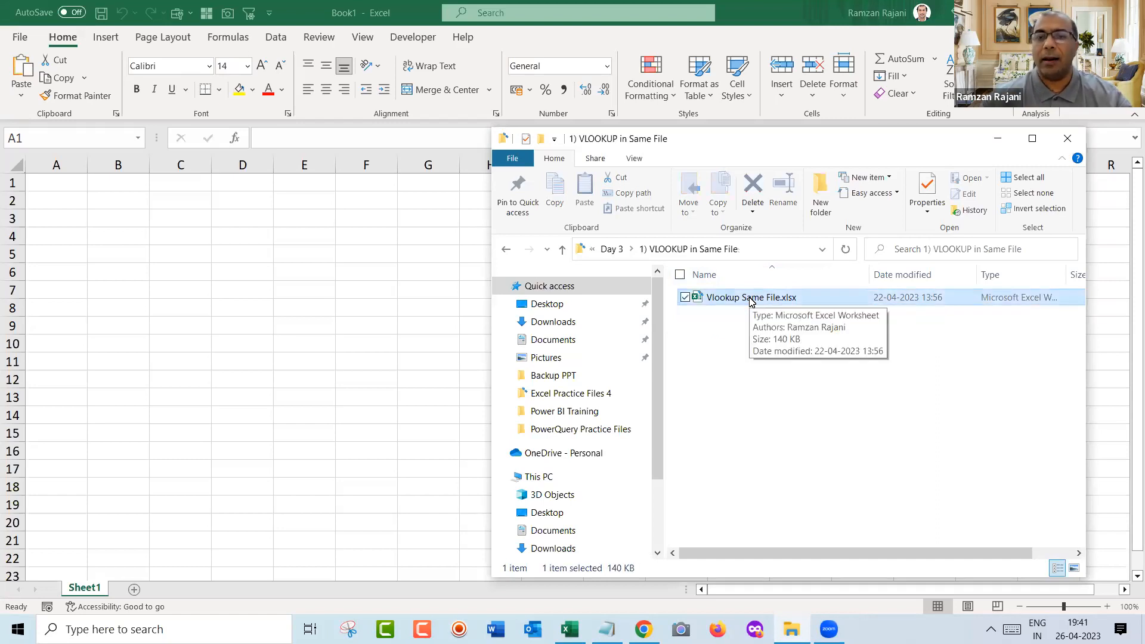
double_click(745, 300)
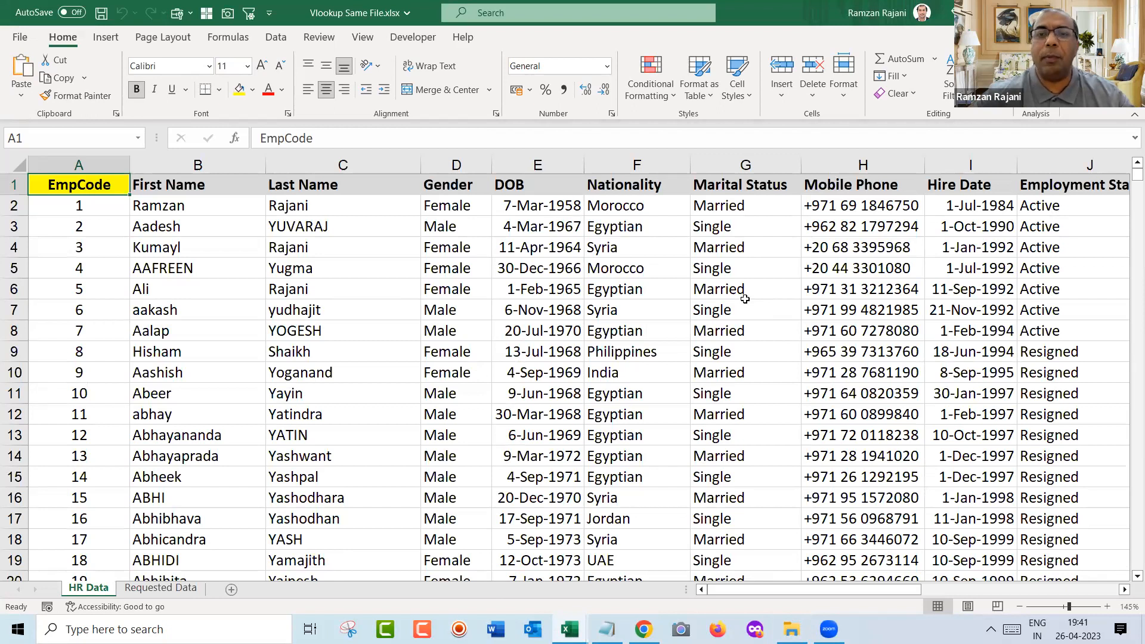
- Examine how far the HR Data table extends across its columns and down its rows
key(ctrl+Right)
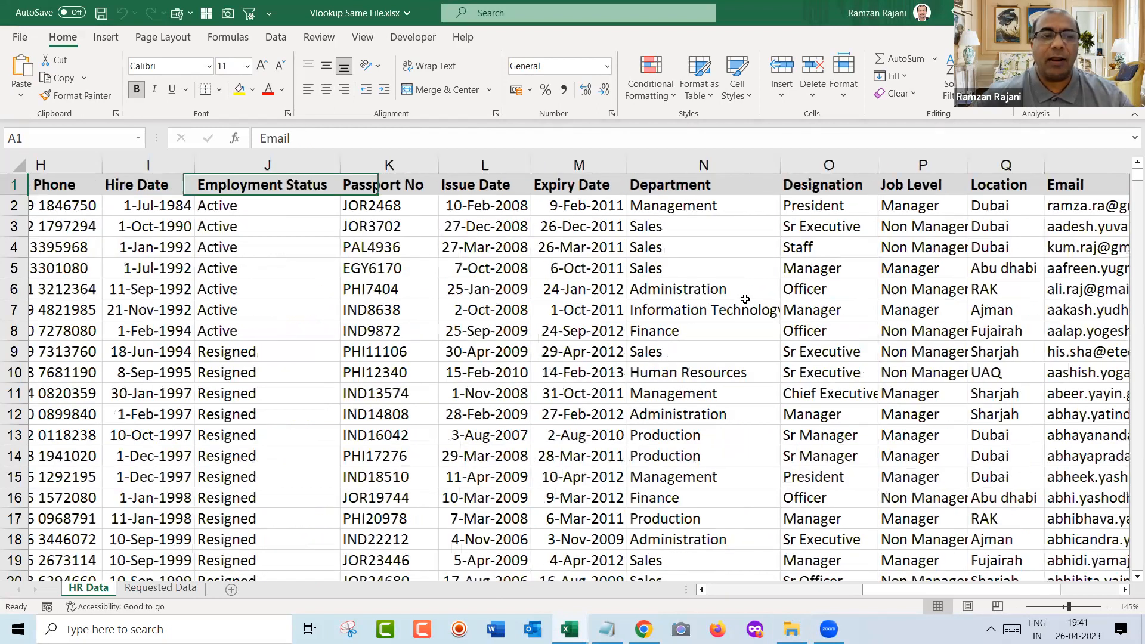
key(ctrl+Left)
key(ctrl+Down)
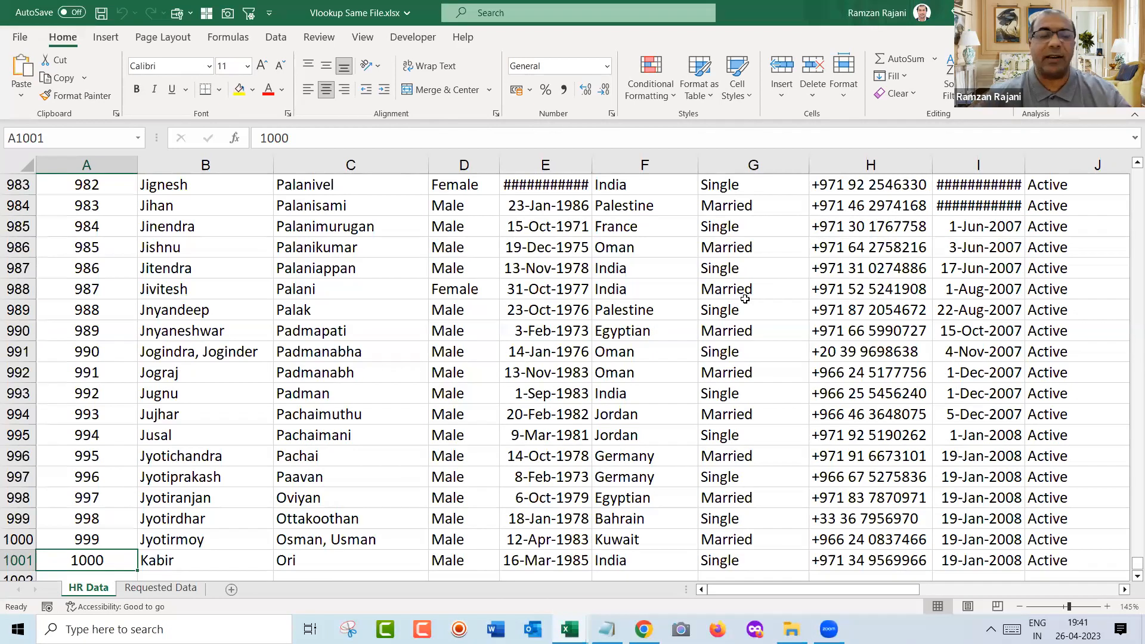
key(ctrl+Up)
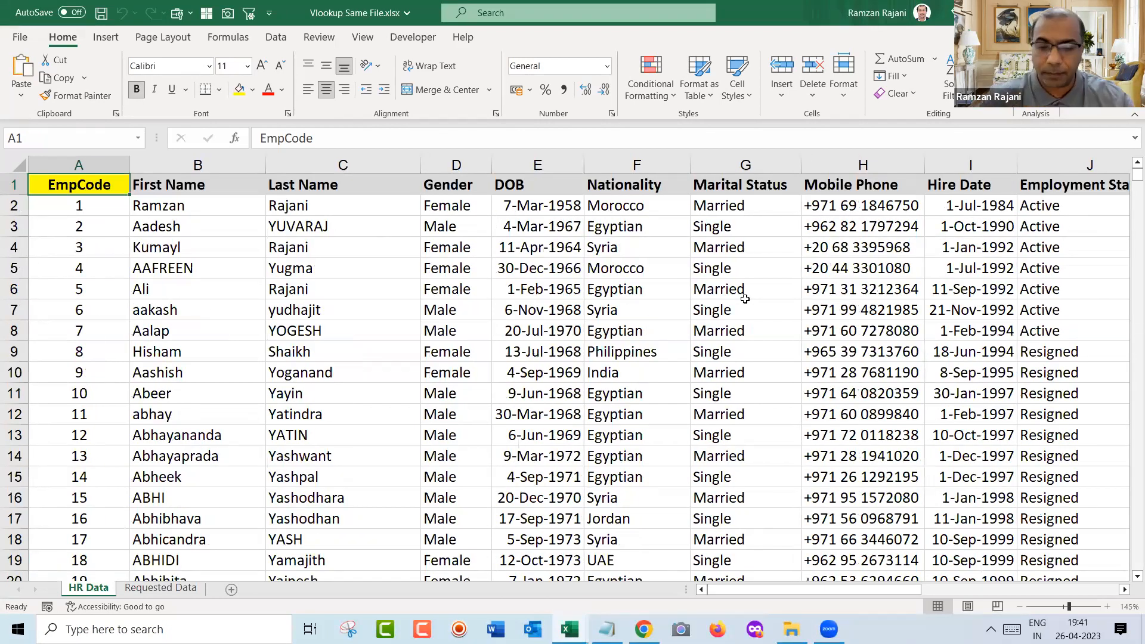
- Compare HR Data with the Requested Data sheet, checking the latter's header row and the extent of its EmpCode list
key(ctrl+Page_Down)
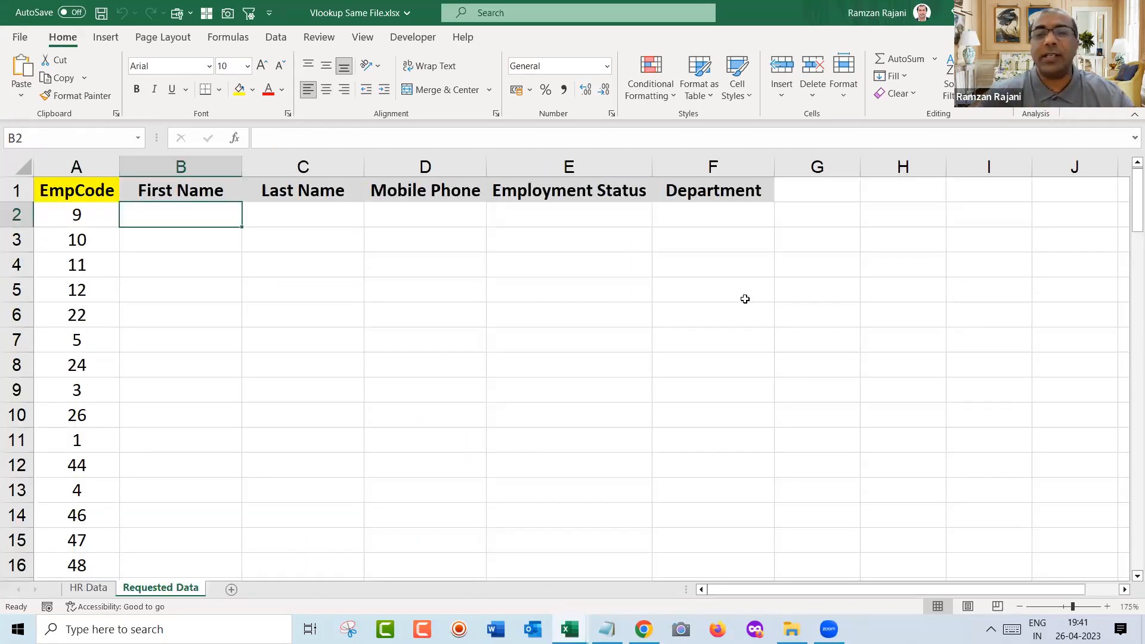
key(ctrl+Page_Up)
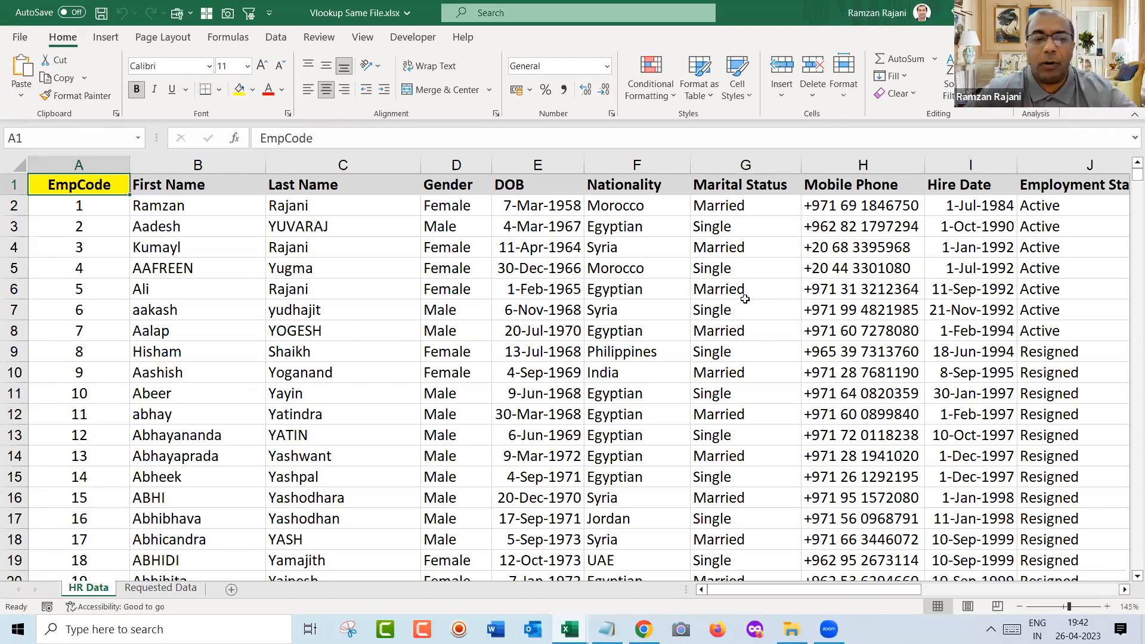
key(ctrl+Page_Down)
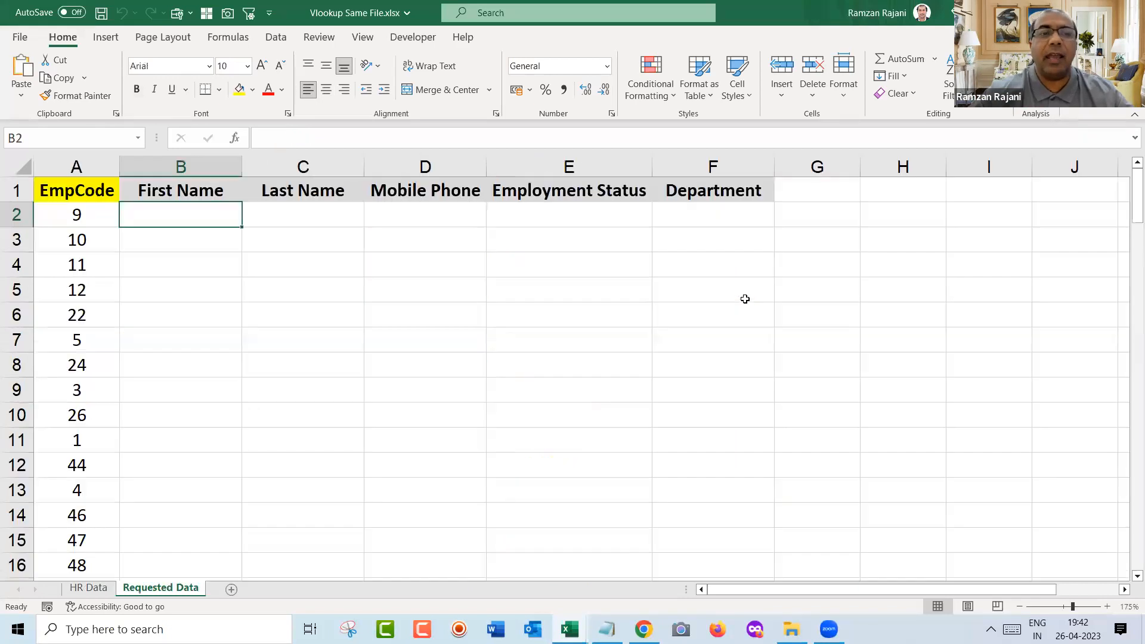
key(Left)
key(Up)
key(ctrl+shift+Right)
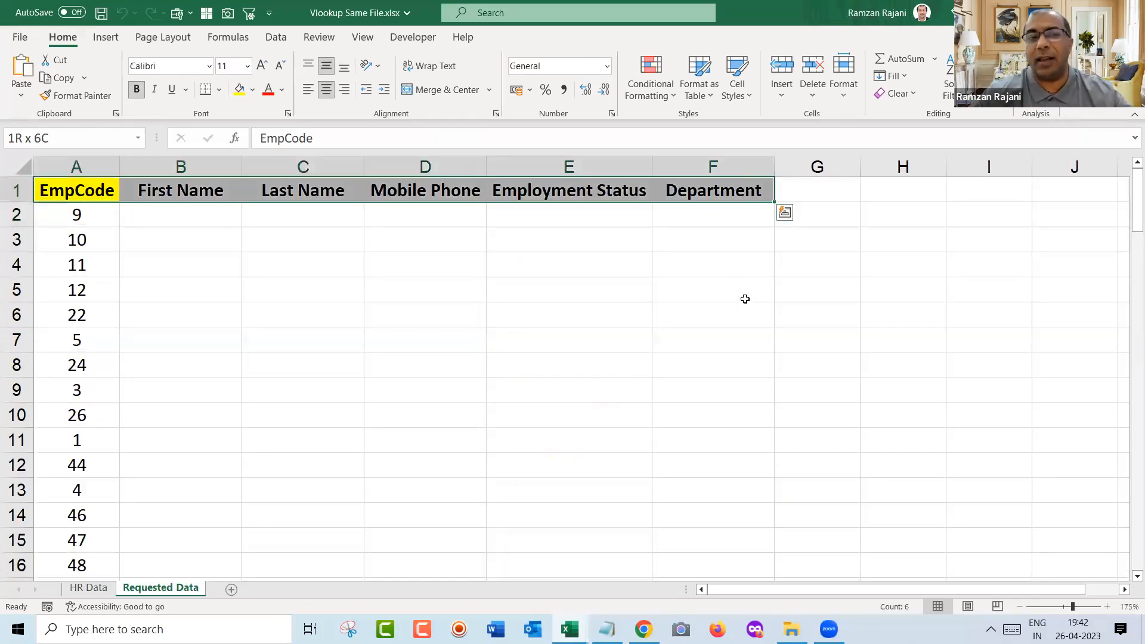
key(ctrl+shift+Down)
key(ctrl+Home)
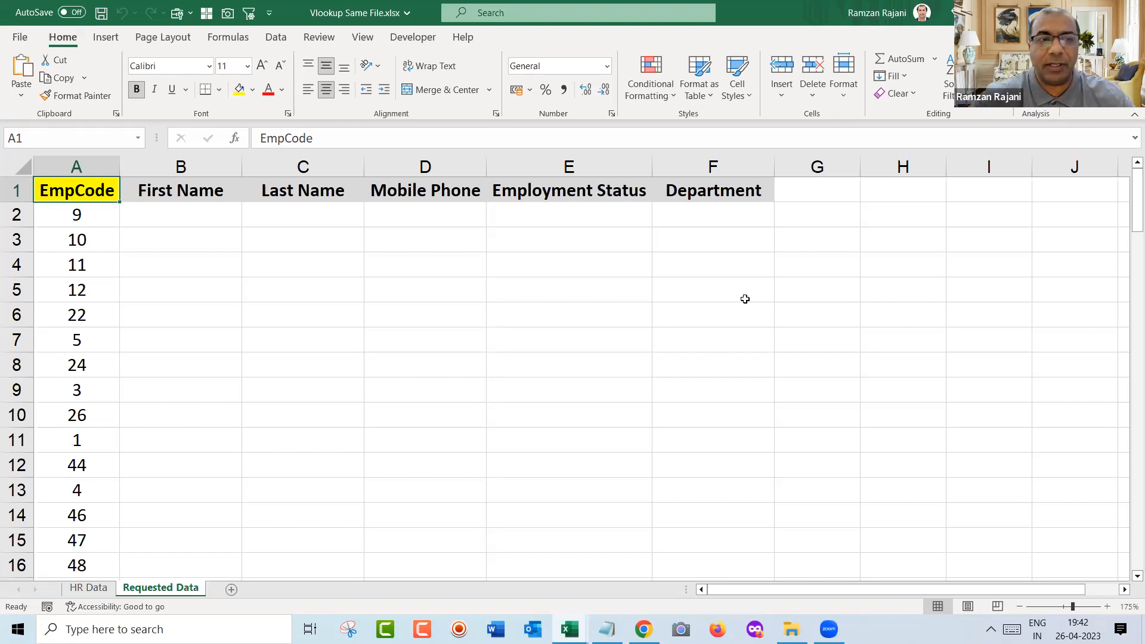
key(Down)
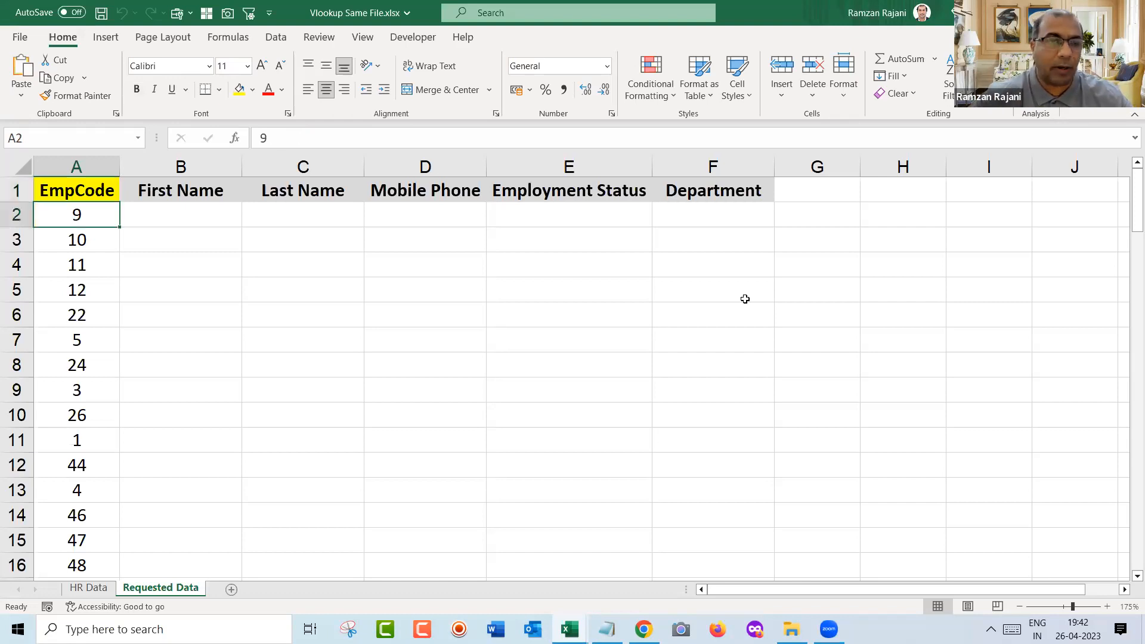
key(ctrl+Down)
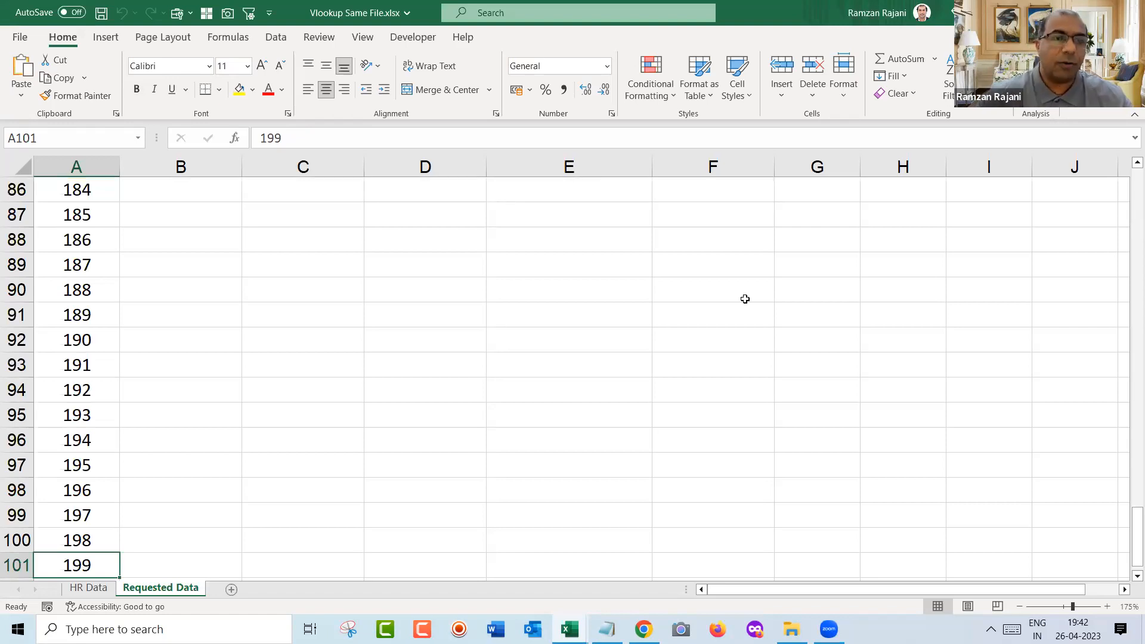
key(ctrl+Up)
key(Down)
key(Right)
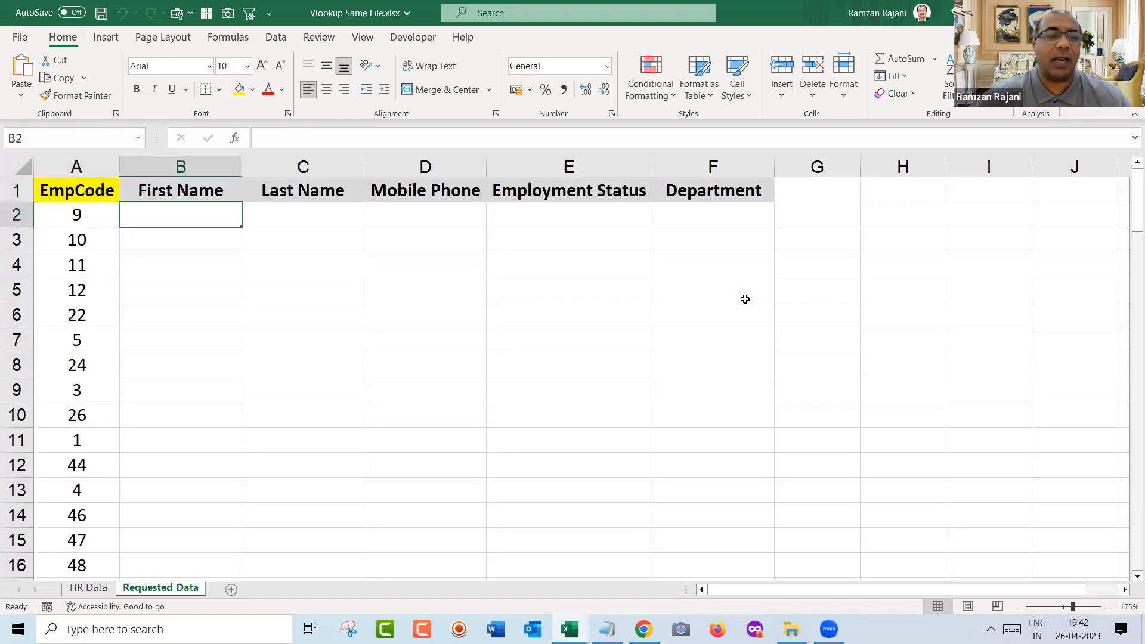
- Review the empty First Name, Last Name, Mobile Phone, Employment Status and Department cells in row 2 of Requested Data
key(Left)
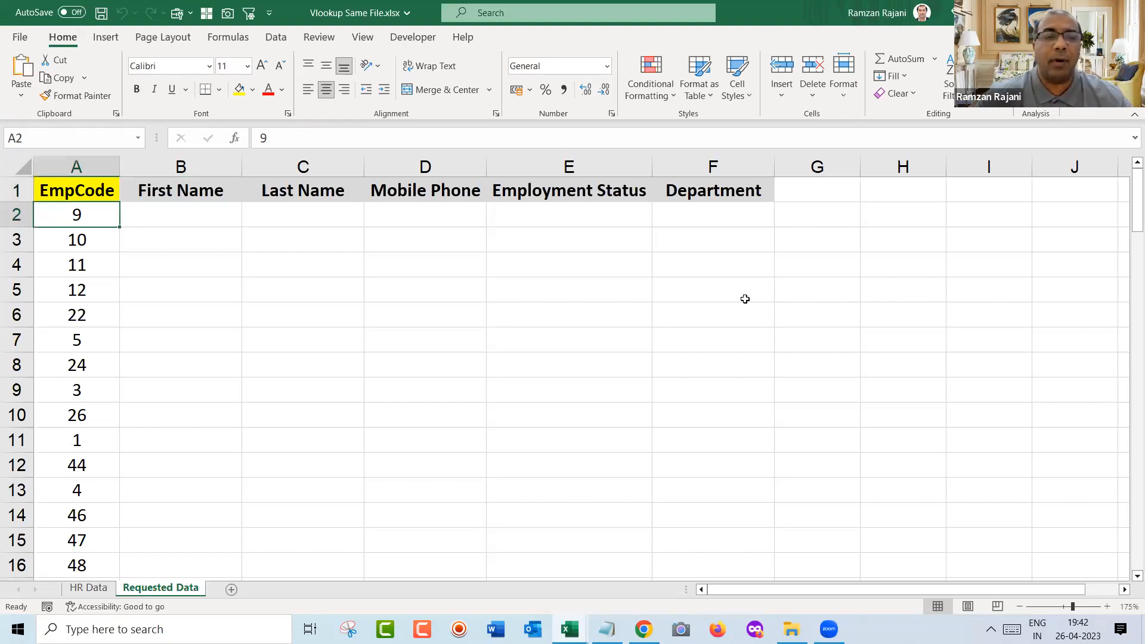
key(Right)
key(Right)
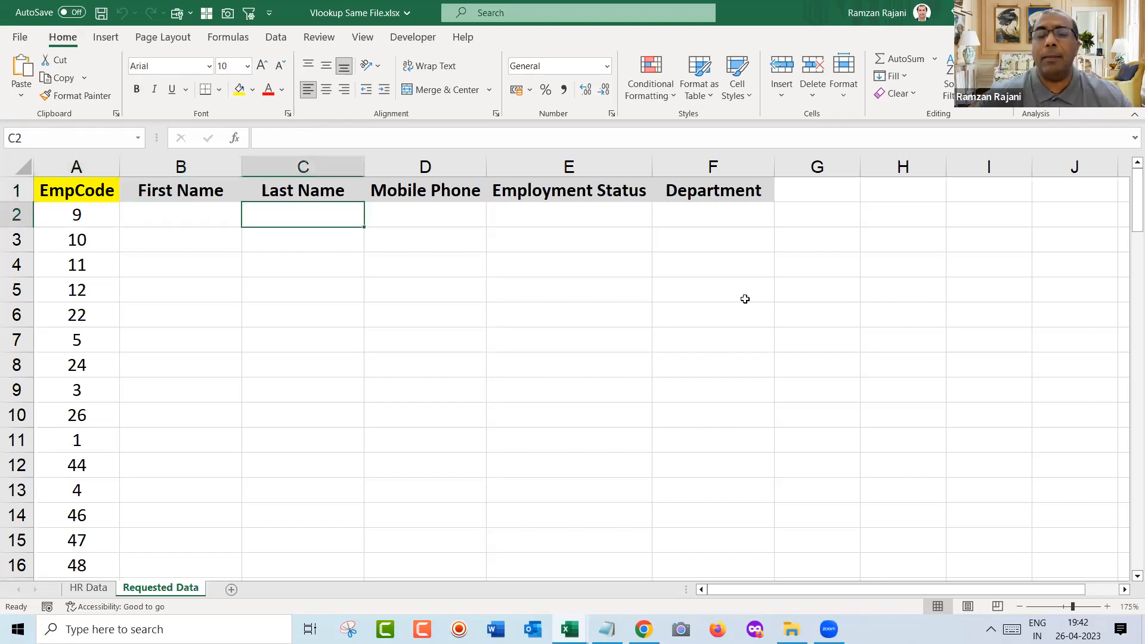
key(Right)
key(Right)
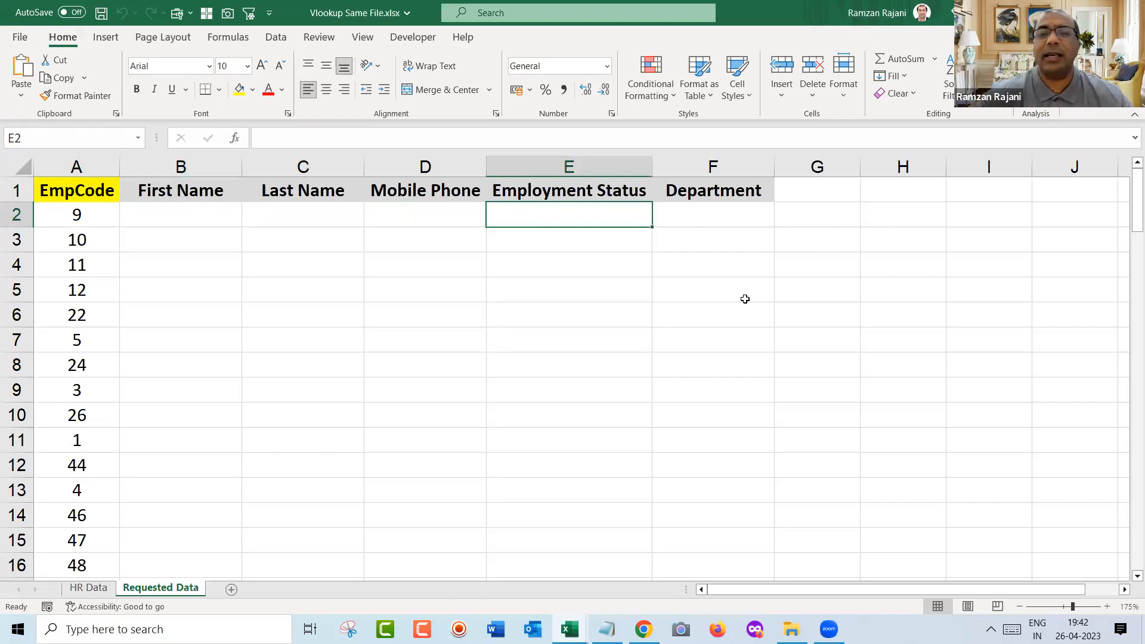
key(Right)
key(Left)
key(Left)
key(Left)
key(Left)
key(Left)
- Read through the EmpCode list in column A of Requested Data, checking the order of the codes
key(Down)
key(Down)
key(Down)
key(Down)
key(Down)
key(Down)
key(Down)
key(Down)
key(Down)
key(Down)
key(Down)
key(Down)
key(Down)
key(Down)
key(Down)
key(Down)
key(Down)
key(Down)
key(Down)
key(Down)
key(Down)
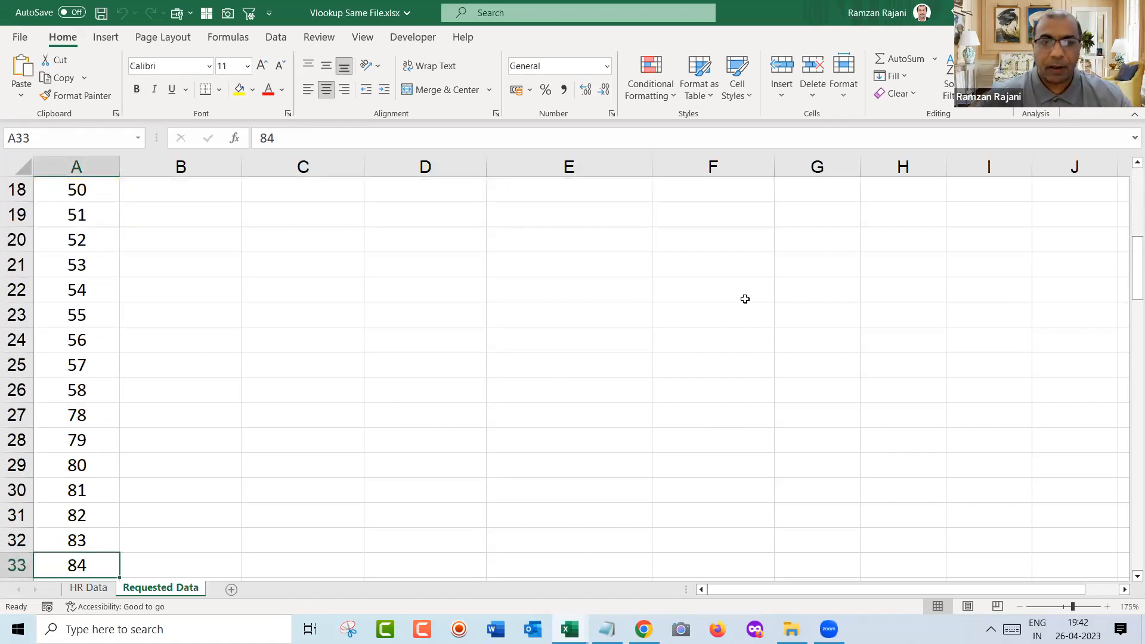
key(ctrl+Up)
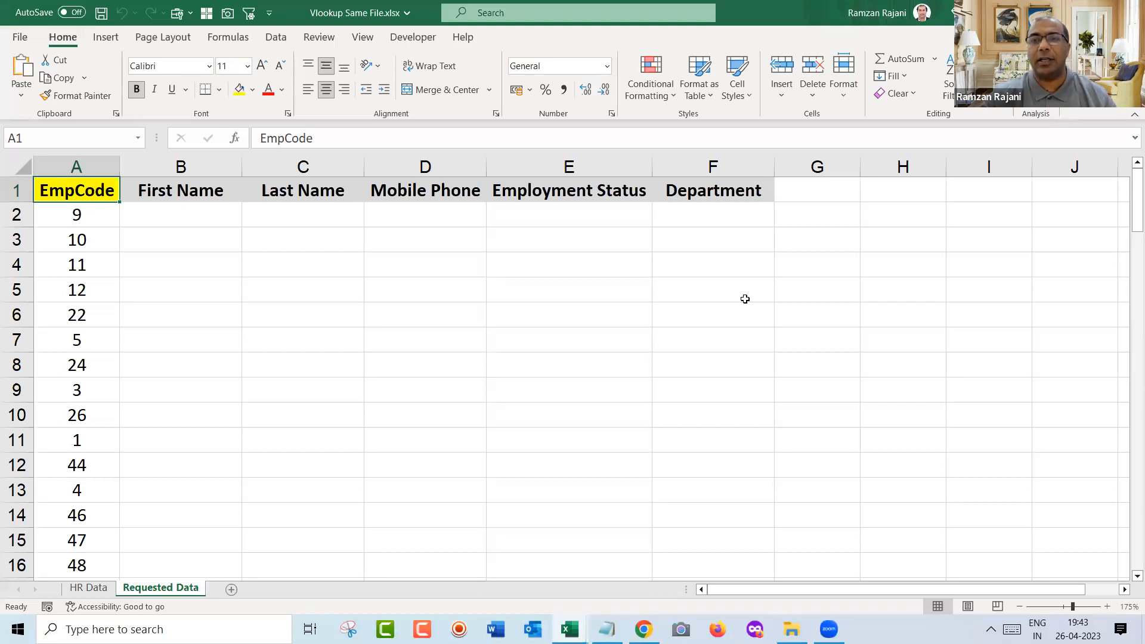
key(Down)
key(Down)
key(Down)
key(Down)
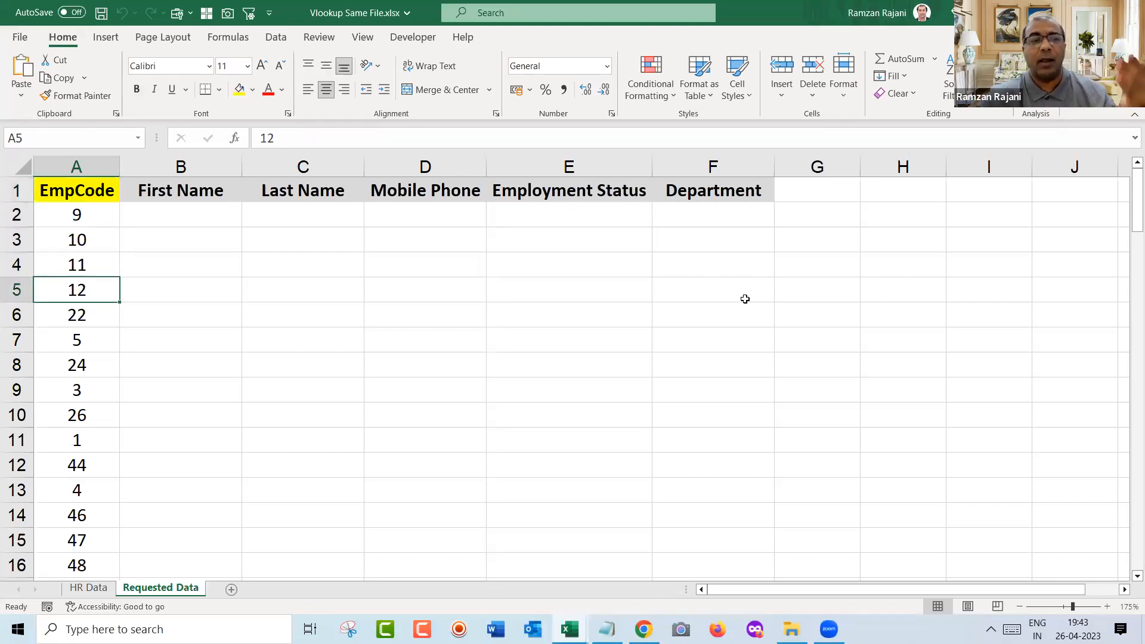
key(Down)
key(Down)
key(Down)
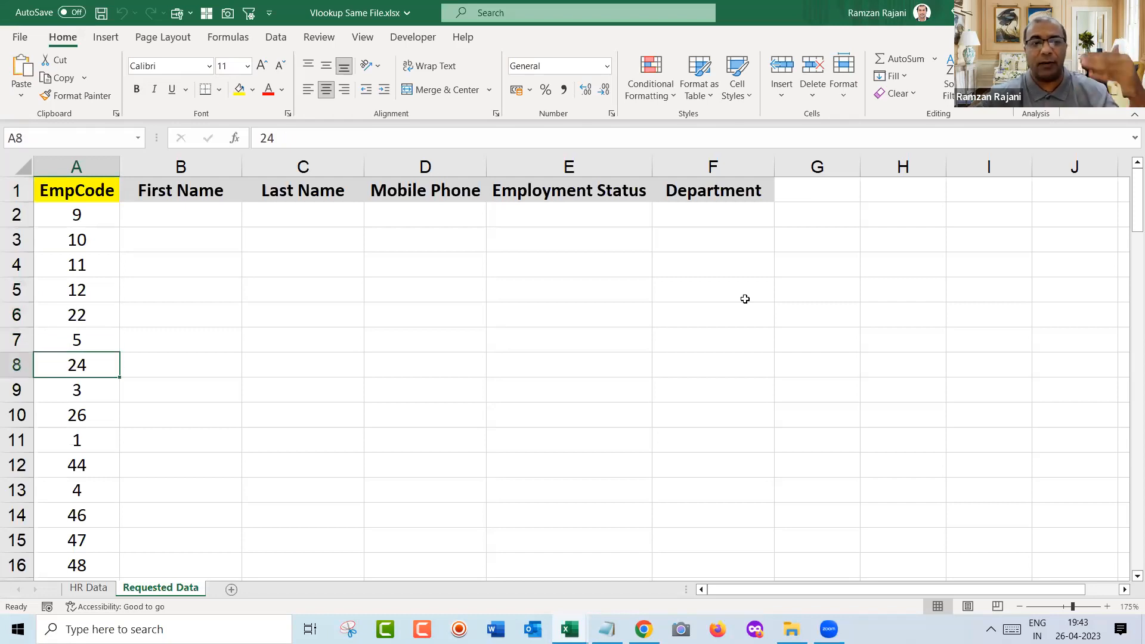
key(Down)
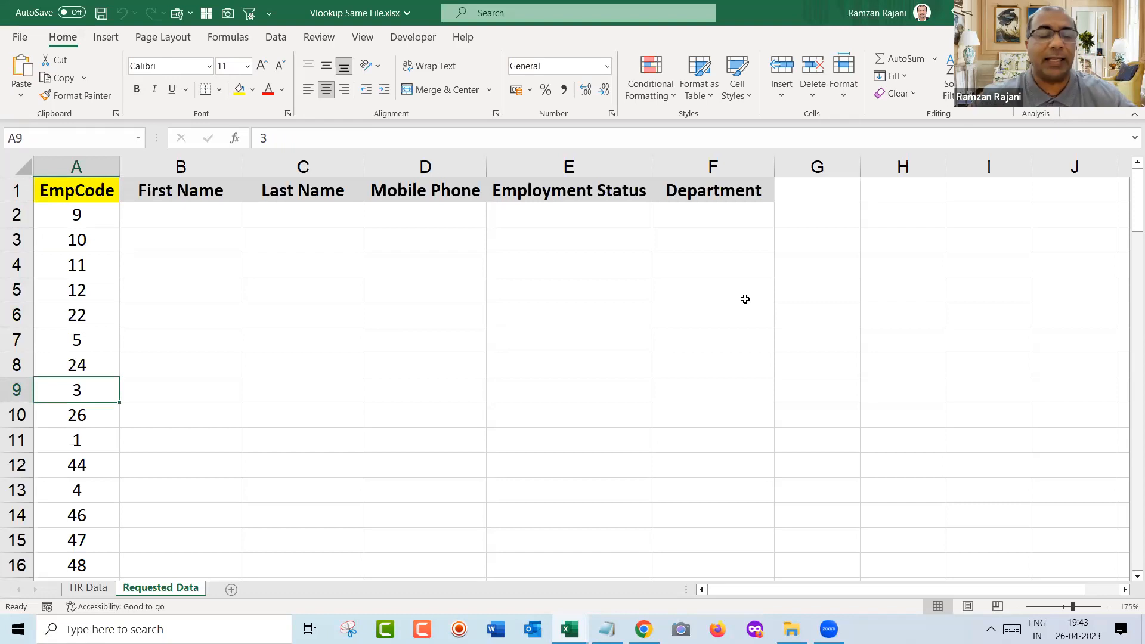
key(Up)
key(Up)
key(Up)
key(Up)
key(Up)
key(Up)
key(Up)
key(Up)
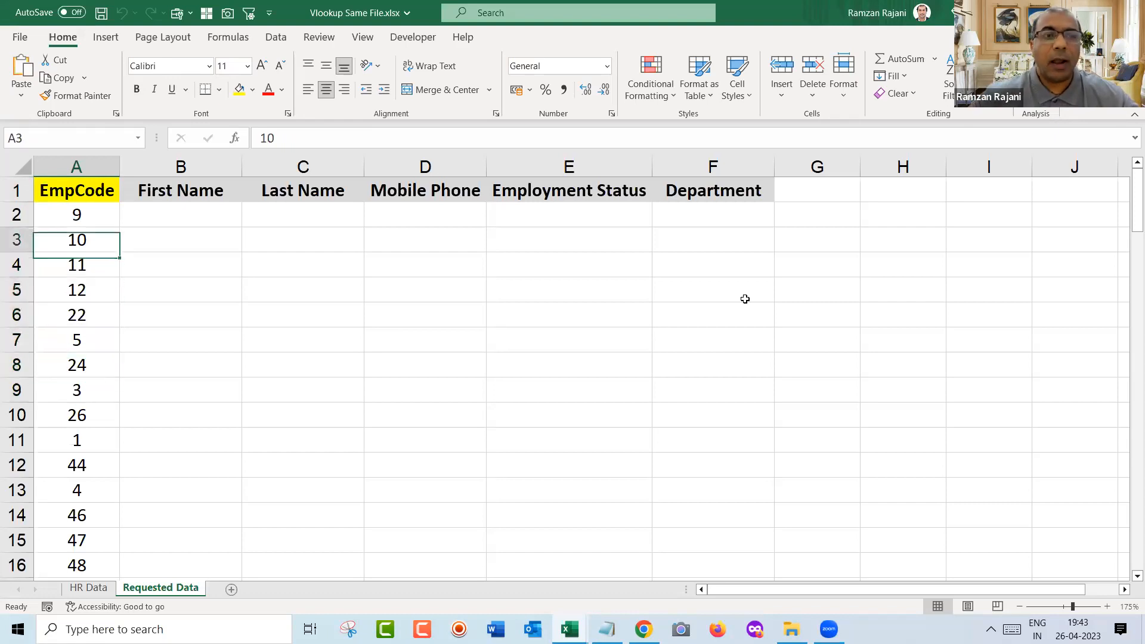
key(Down)
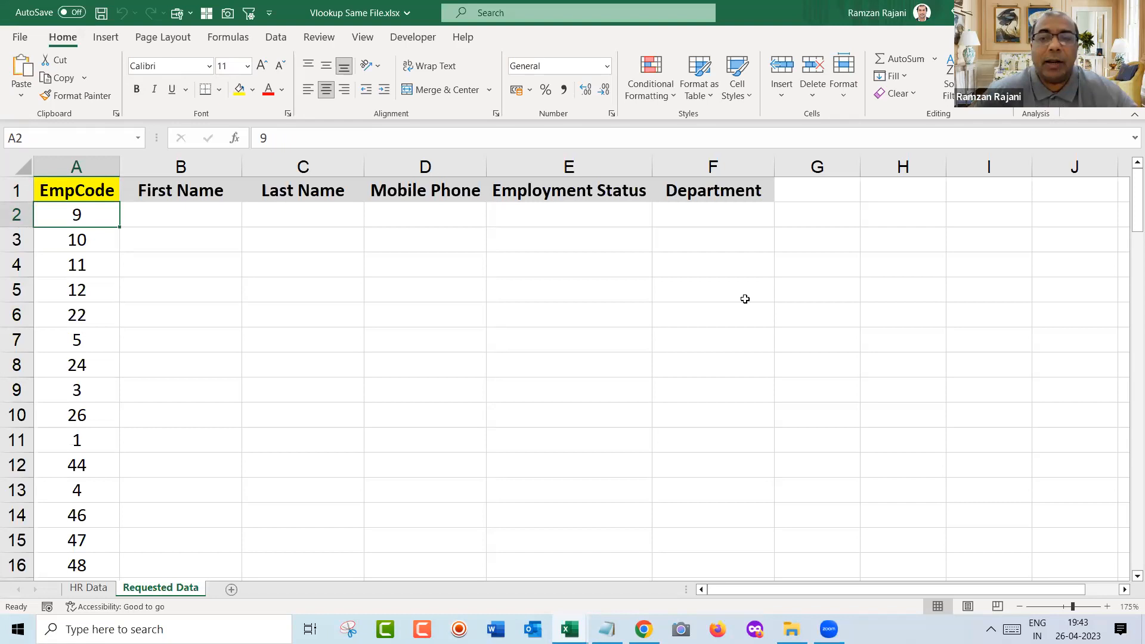
- Search the EmpCode column of HR Data for the employee code in cell A2 of Requested Data
key(ctrl+c)
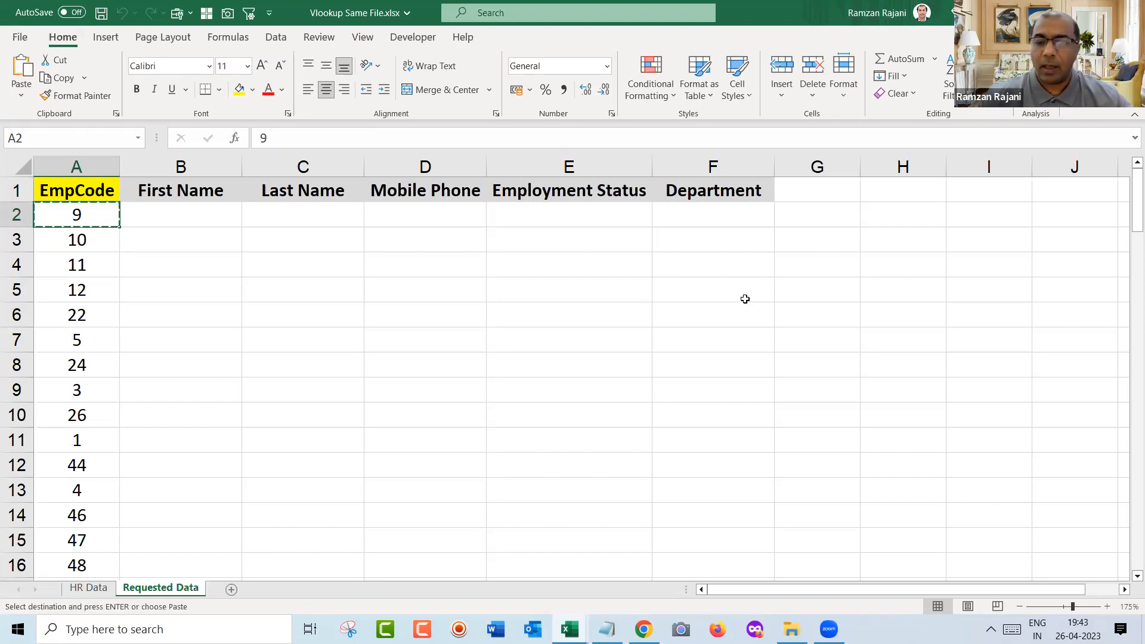
key(ctrl+Page_Up)
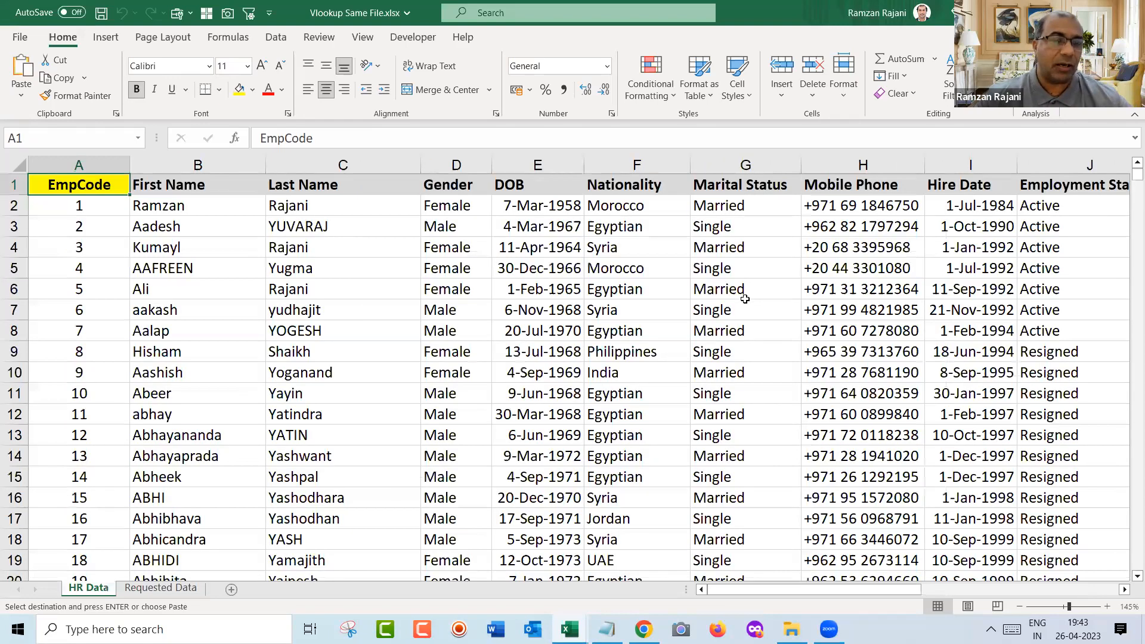
key(ctrl+shift+Down)
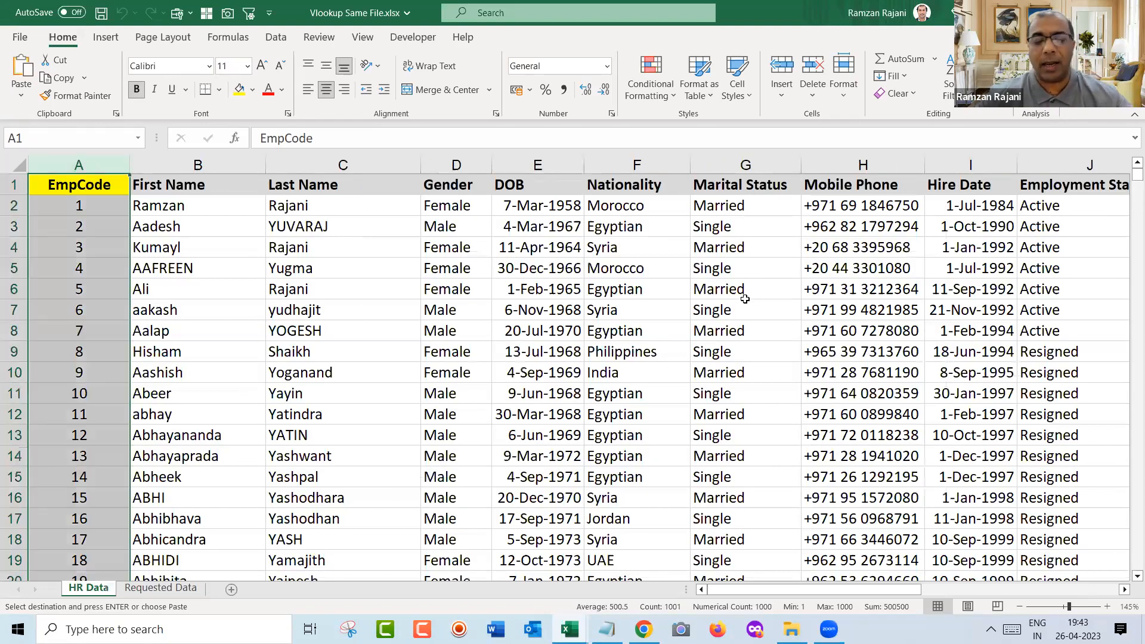
key(ctrl+f)
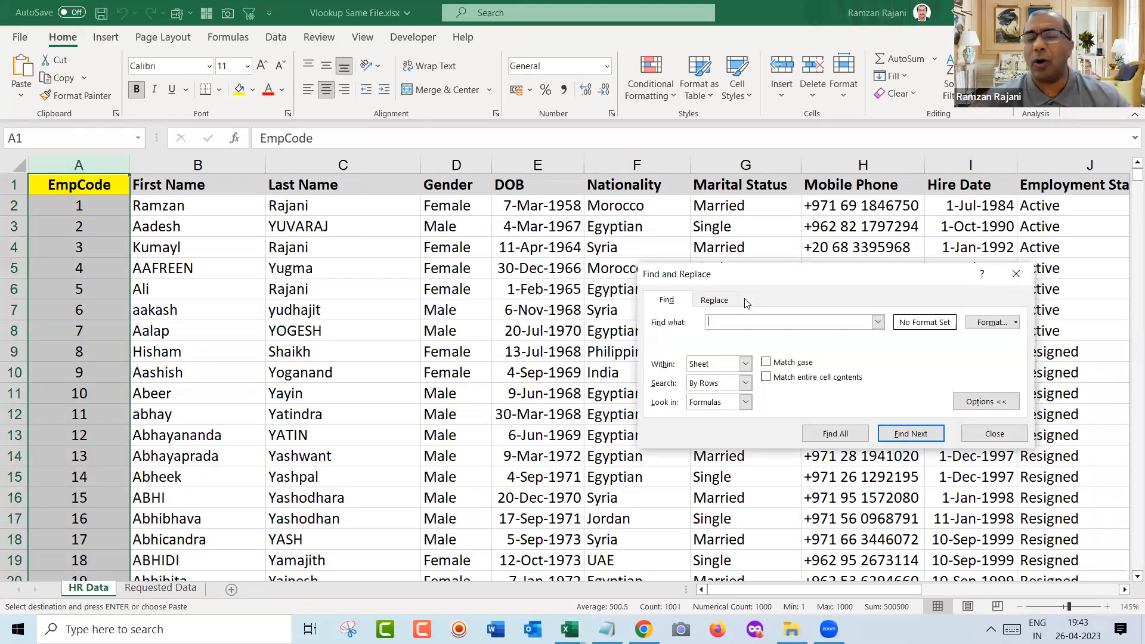
text(9)
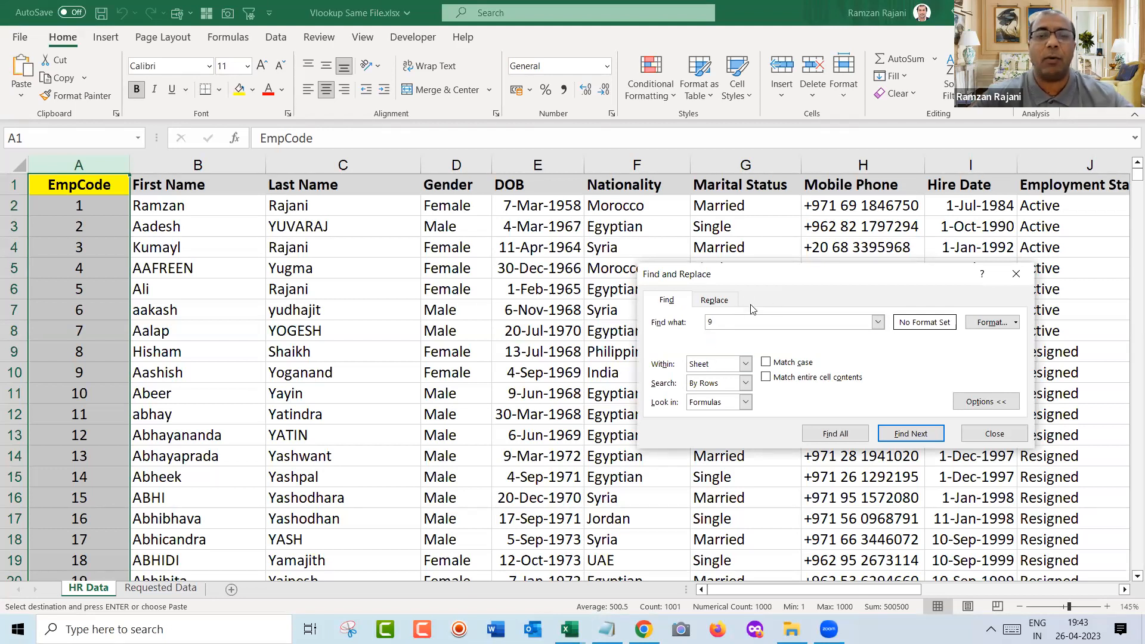
key(Return)
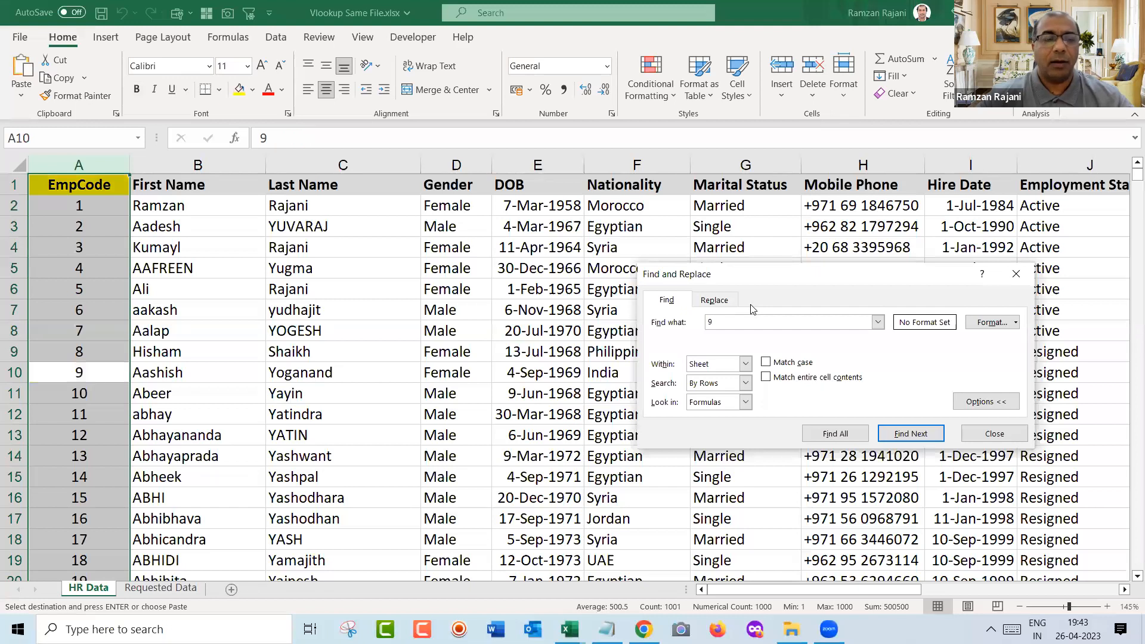
key(Escape)
- Copy the matching employee's first and last name from HR Data into cells B2:C2 of Requested Data
key(Right)
key(shift+Right)
key(ctrl+c)
key(ctrl+n)
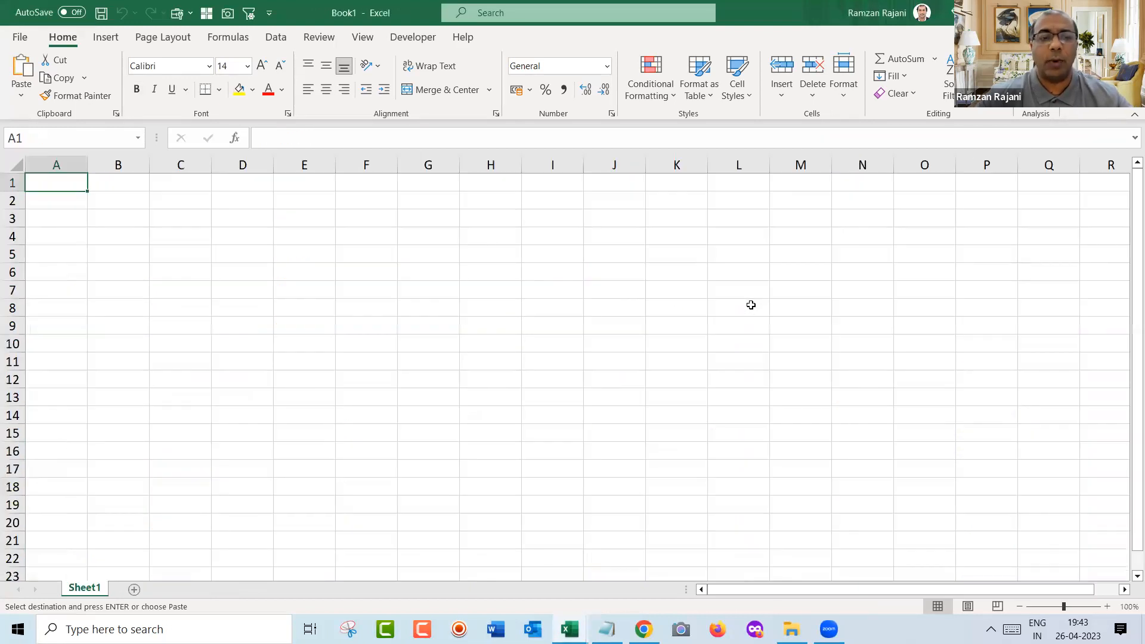
key(alt+Tab)
key(ctrl+Page_Down)
key(Right)
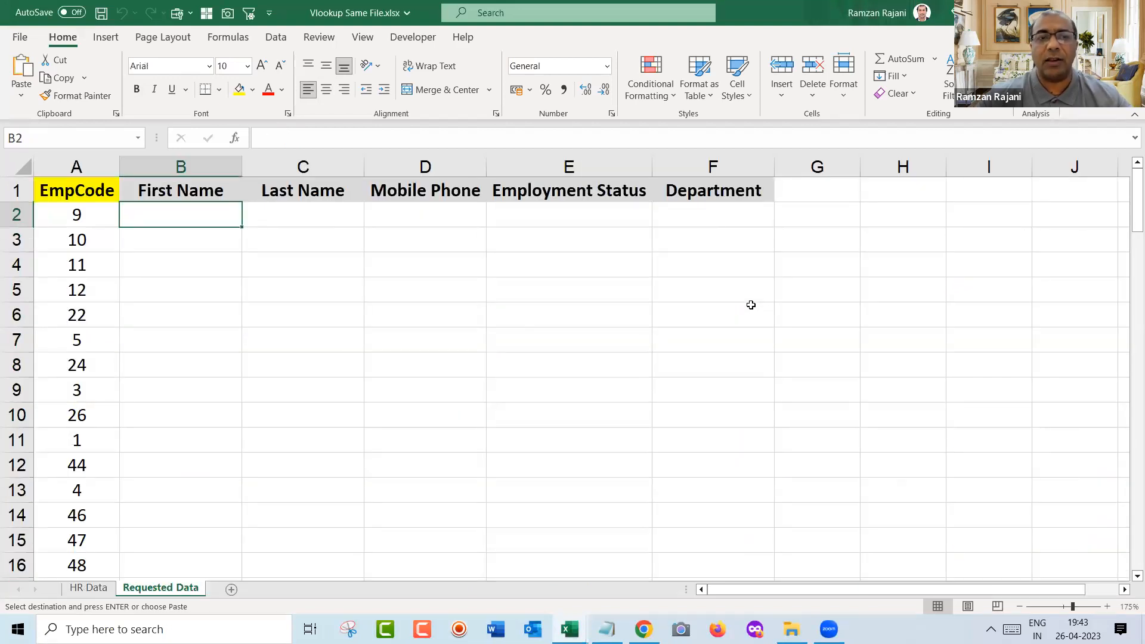
key(ctrl+v)
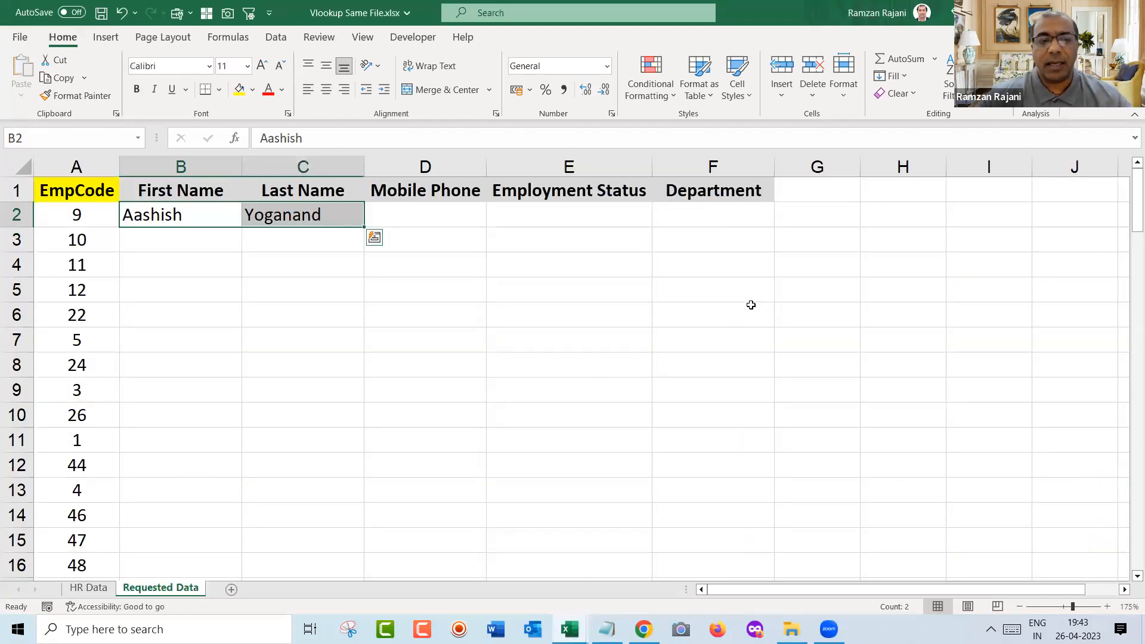
- Copy the matching employee's mobile phone number from HR Data into cell D2 of Requested Data
key(ctrl+Page_Up)
key(Right)
key(Right)
key(Right)
key(Right)
key(Right)
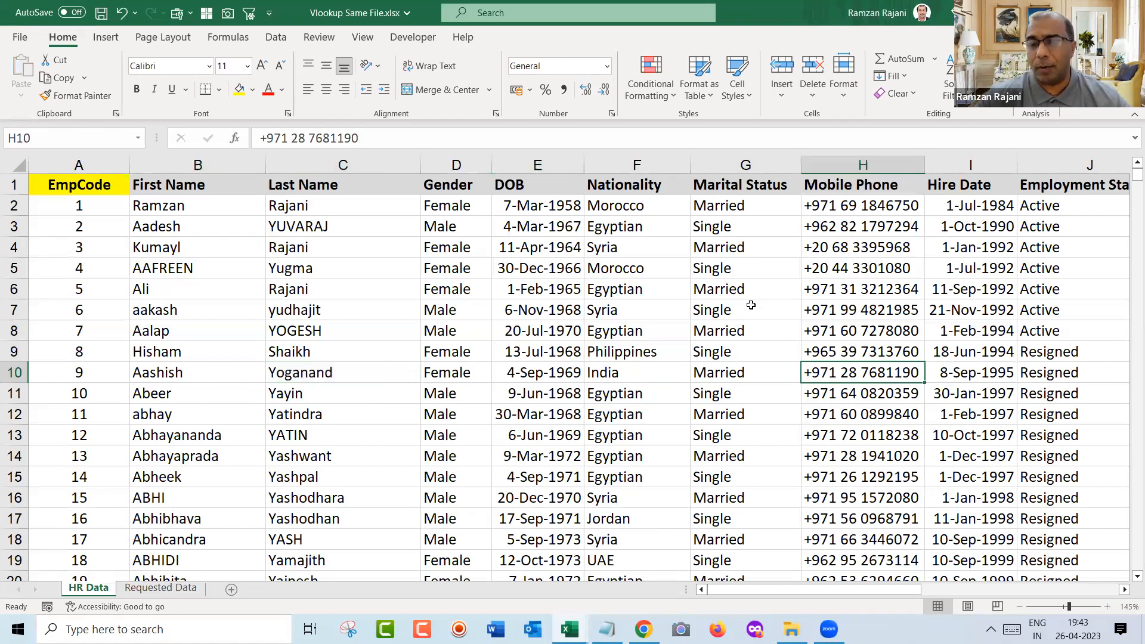
key(ctrl+c)
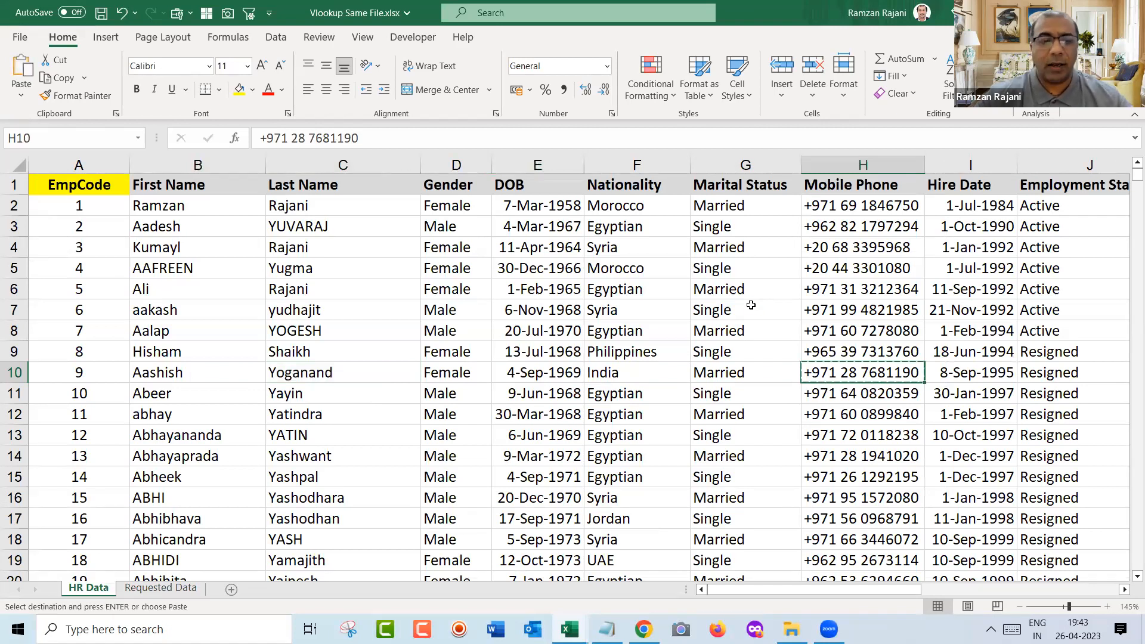
key(ctrl+Page_Down)
key(Right)
key(ctrl+v)
- Copy the same employee's employment status and department from HR Data into cells E2:F2 of Requested Data
key(ctrl+Page_Up)
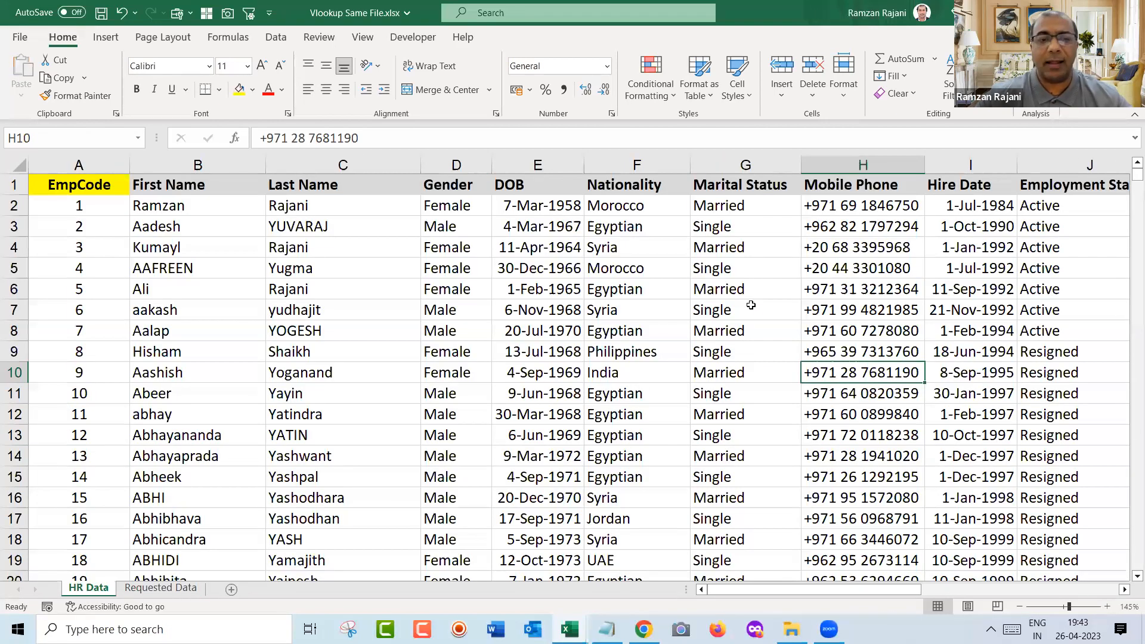
key(Right)
key(Right)
key(Right)
key(Right)
key(Right)
key(Right)
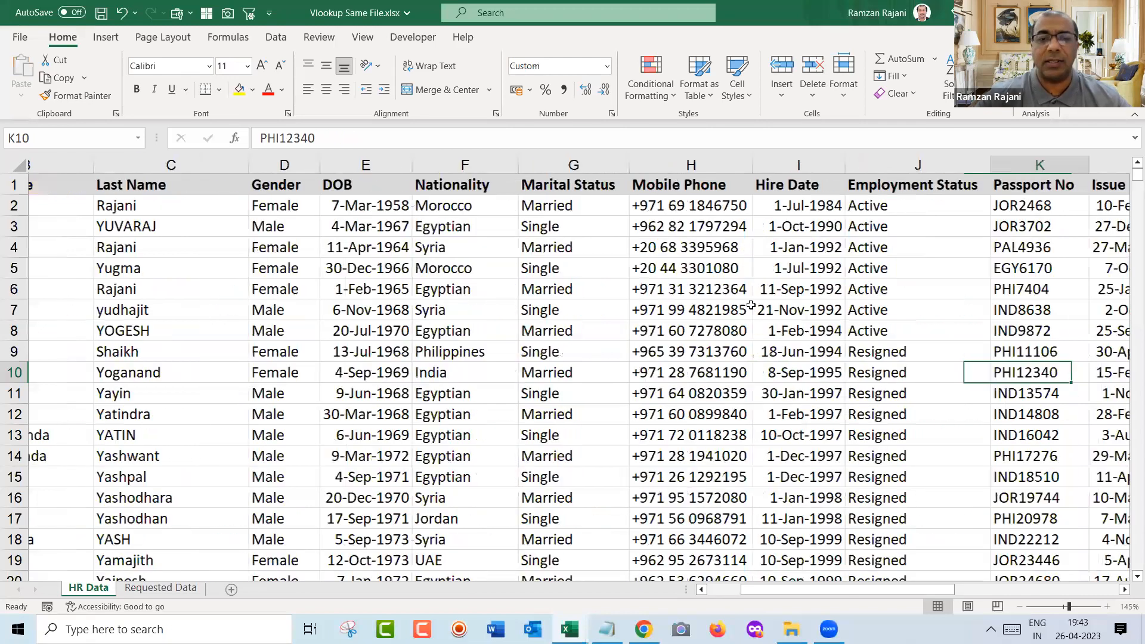
key(Left)
key(Left)
key(Left)
key(Left)
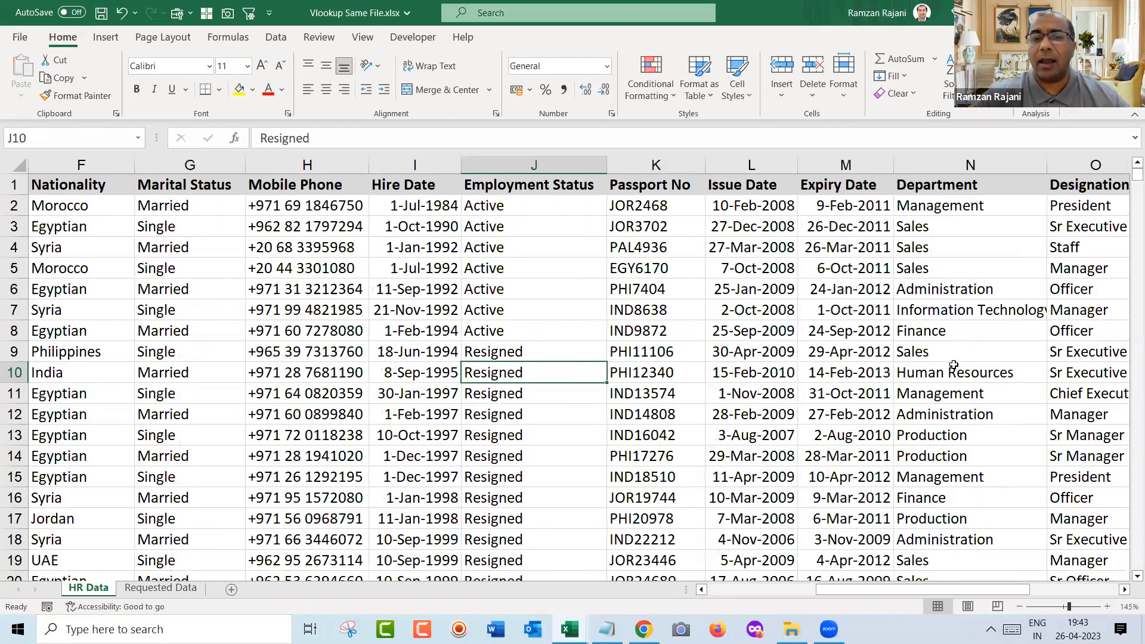
key(ctrl+Page_Down)
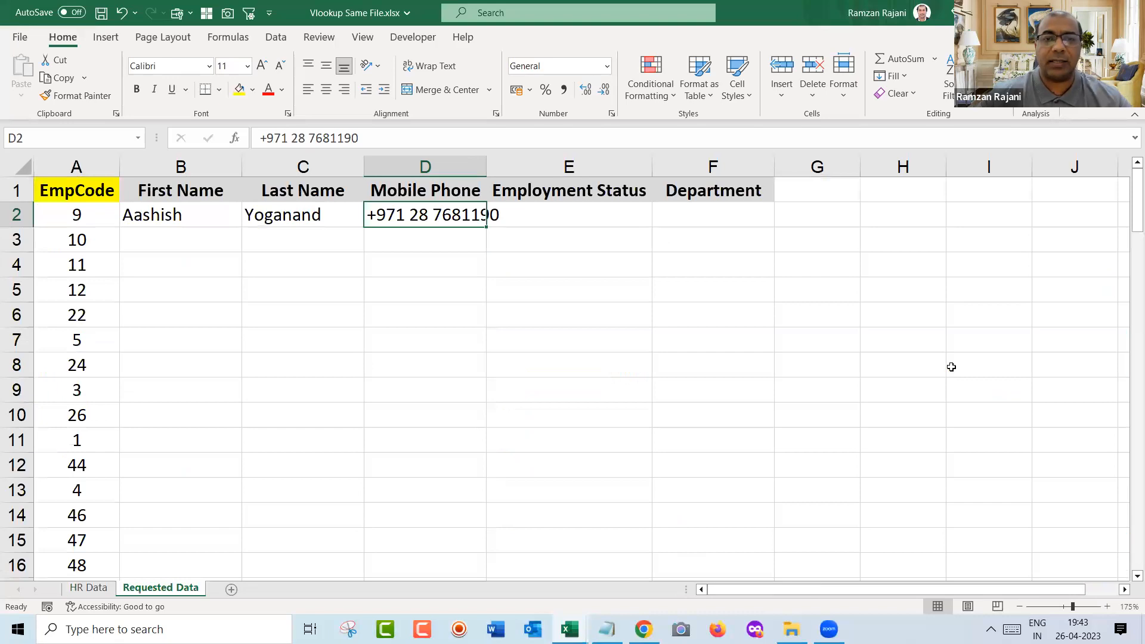
key(ctrl+Page_Up)
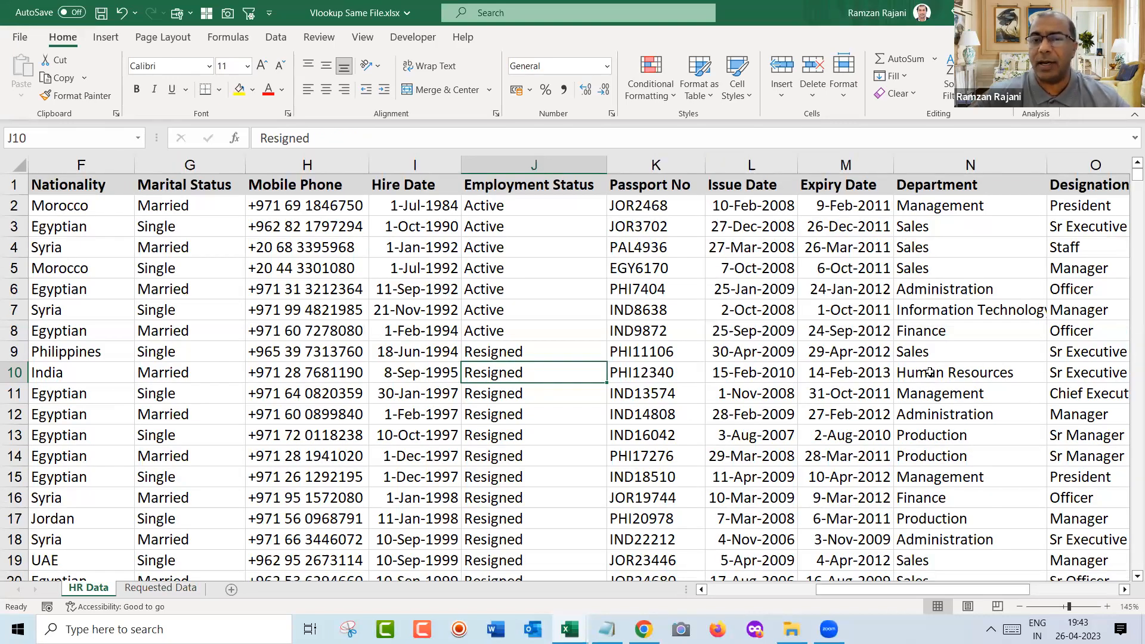
ctrl+click(928, 372)
key(ctrl+c)
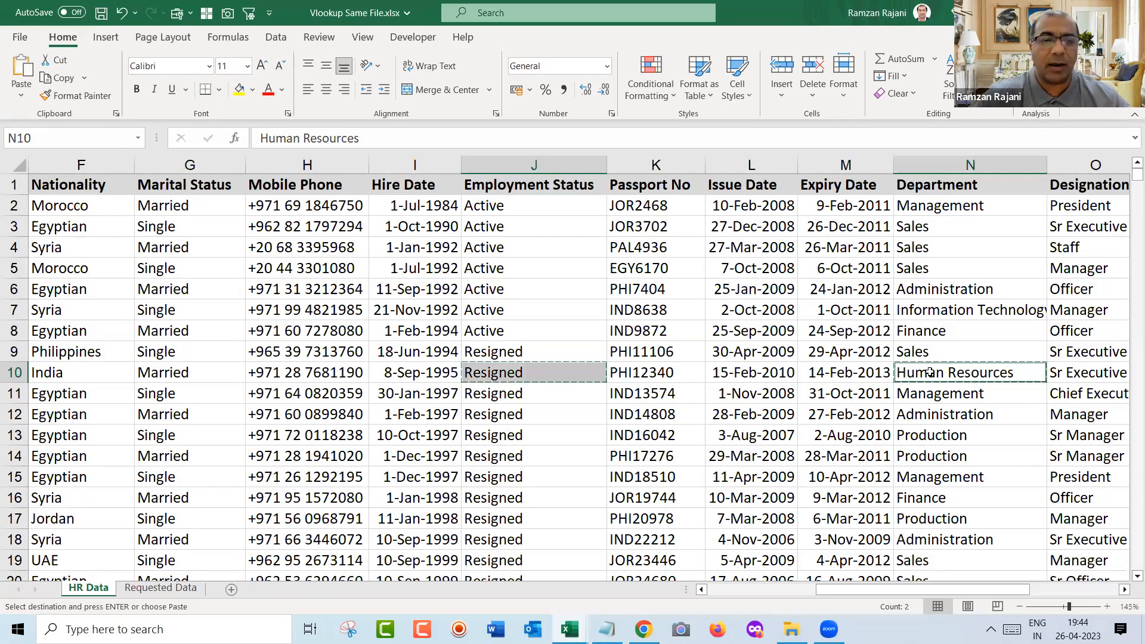
key(ctrl+Page_Down)
key(Right)
key(ctrl+v)
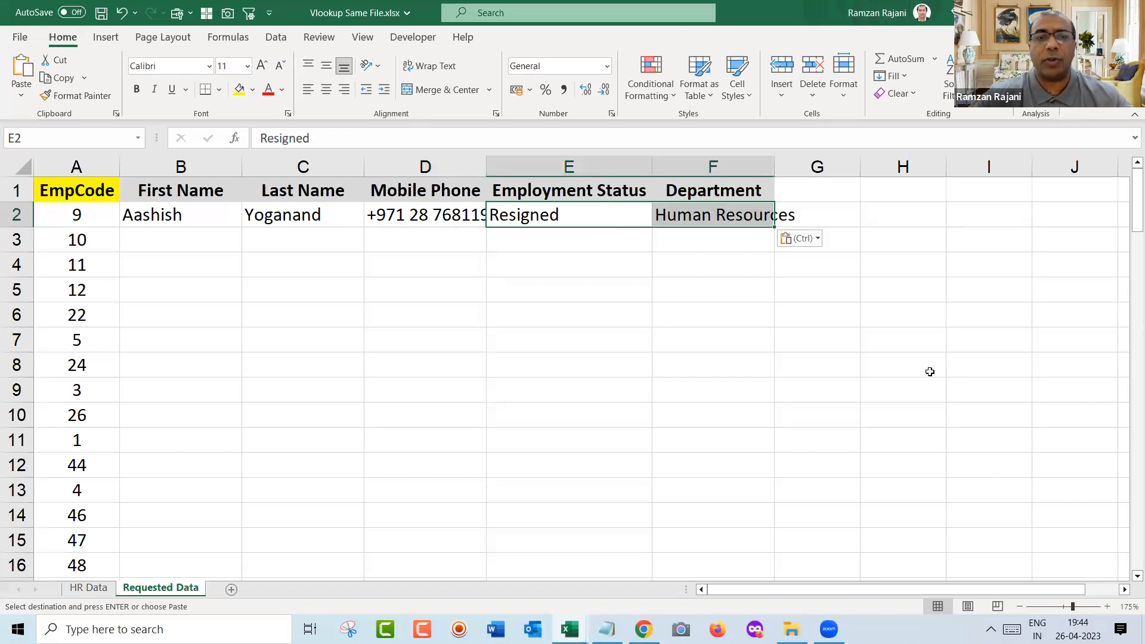
- Look over the remaining employee codes in column A of Requested Data down to row 10
key(Left)
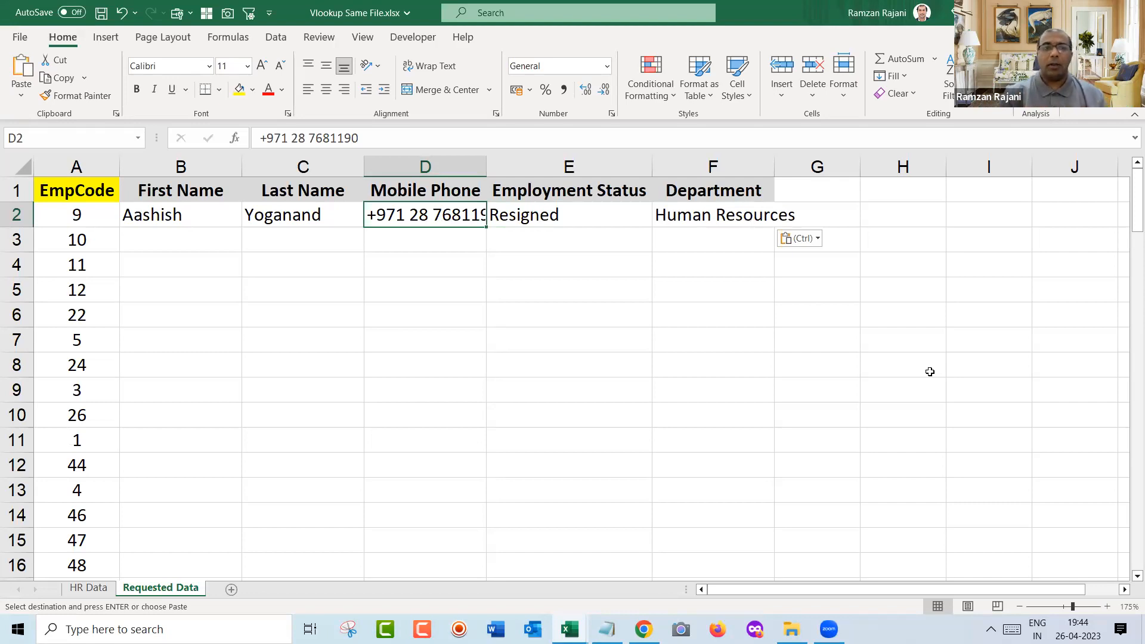
key(Left)
key(Left)
key(Left)
key(Down)
key(Down)
key(Down)
key(Down)
key(Down)
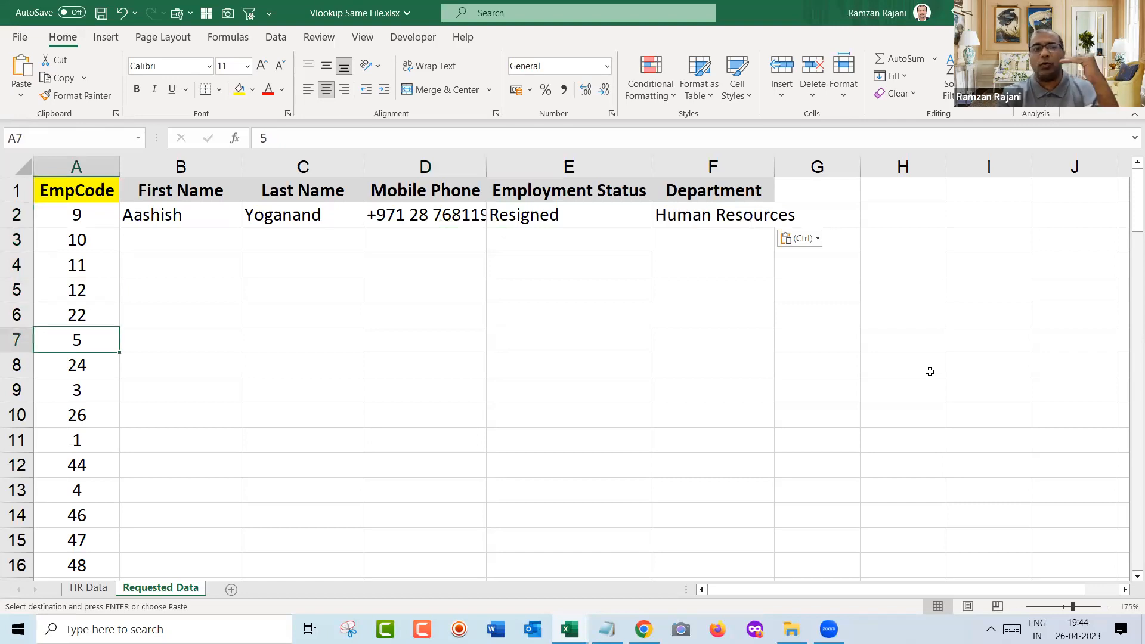
key(Down)
key(Down)
key(Down)
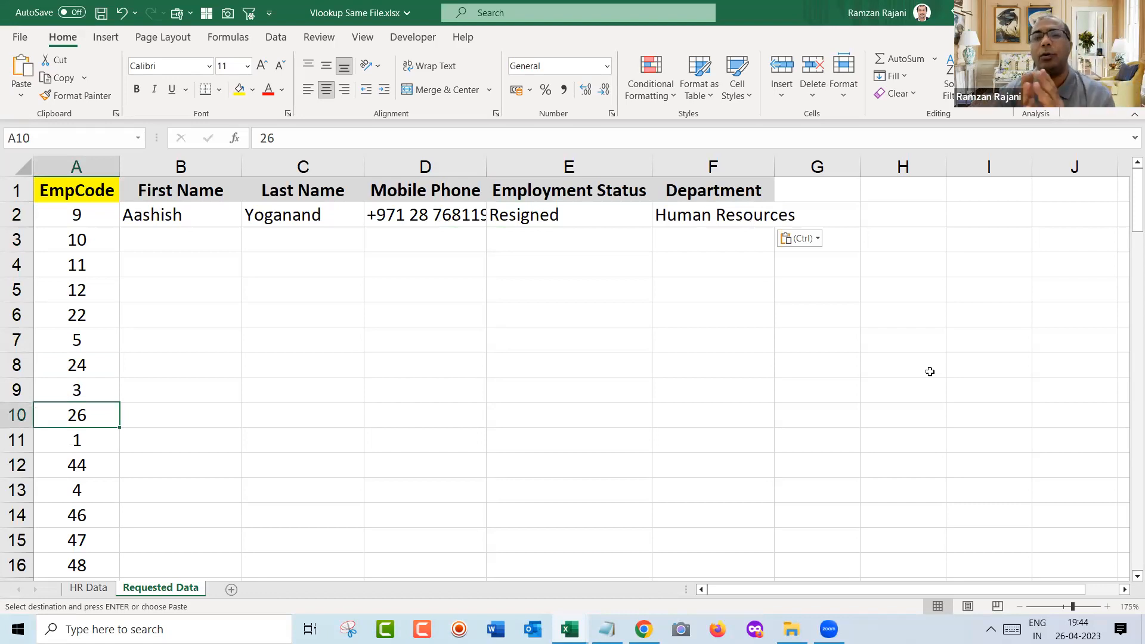
- Clear the manually copied employee details from cells B2:F2 of Requested Data
key(Up)
key(Up)
key(Up)
key(Up)
key(Up)
key(Up)
key(Up)
key(Up)
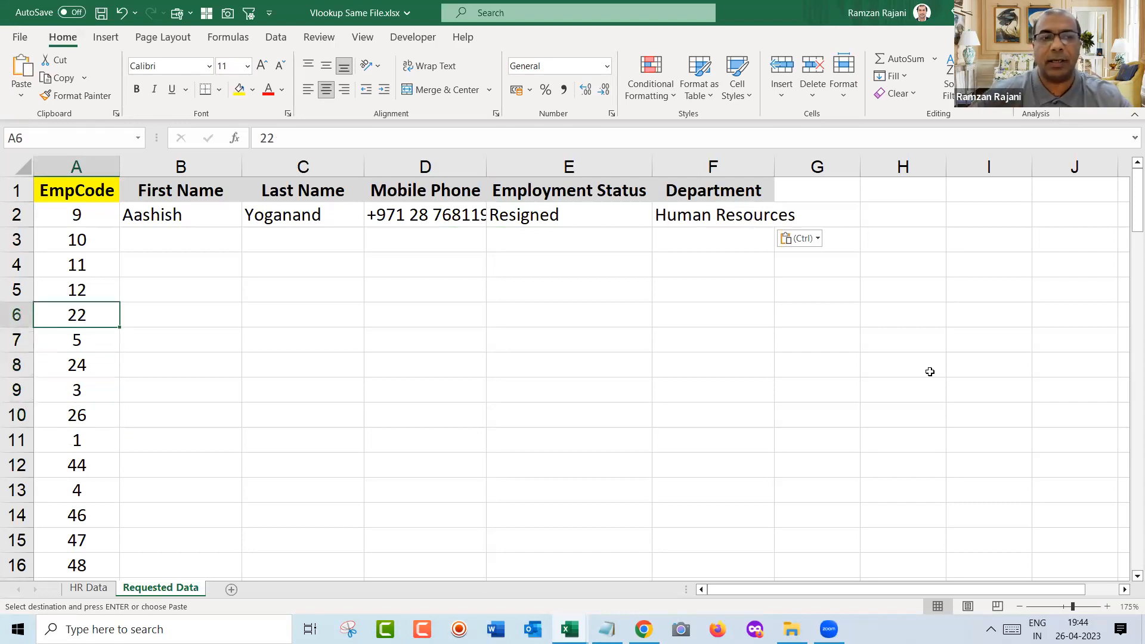
key(Right)
key(ctrl+shift+Right)
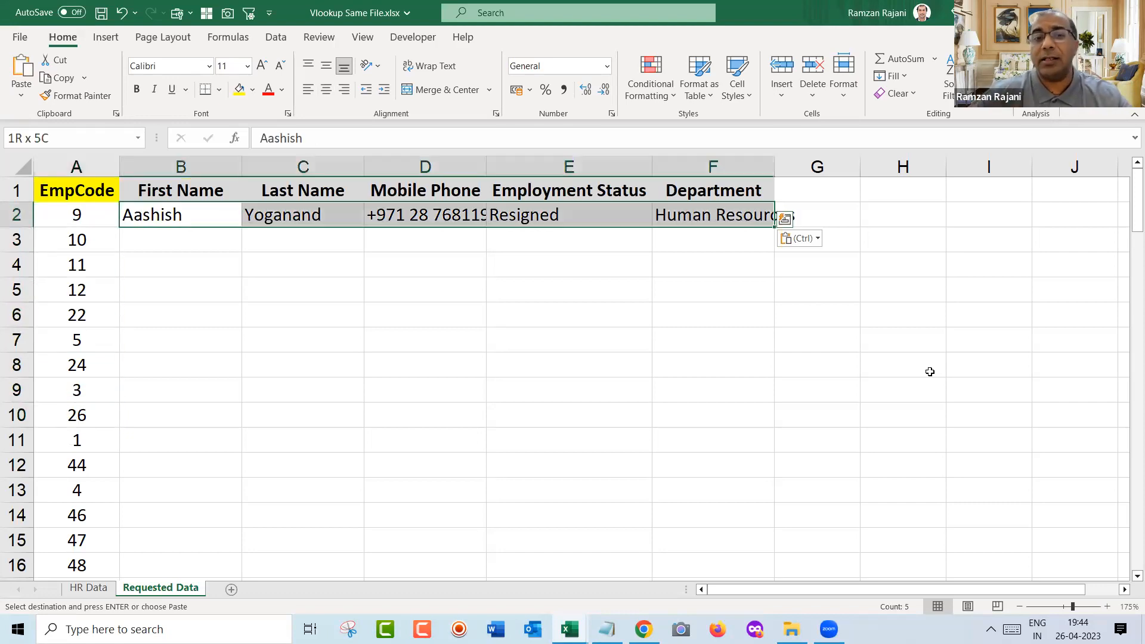
key(Delete)
key(Left)
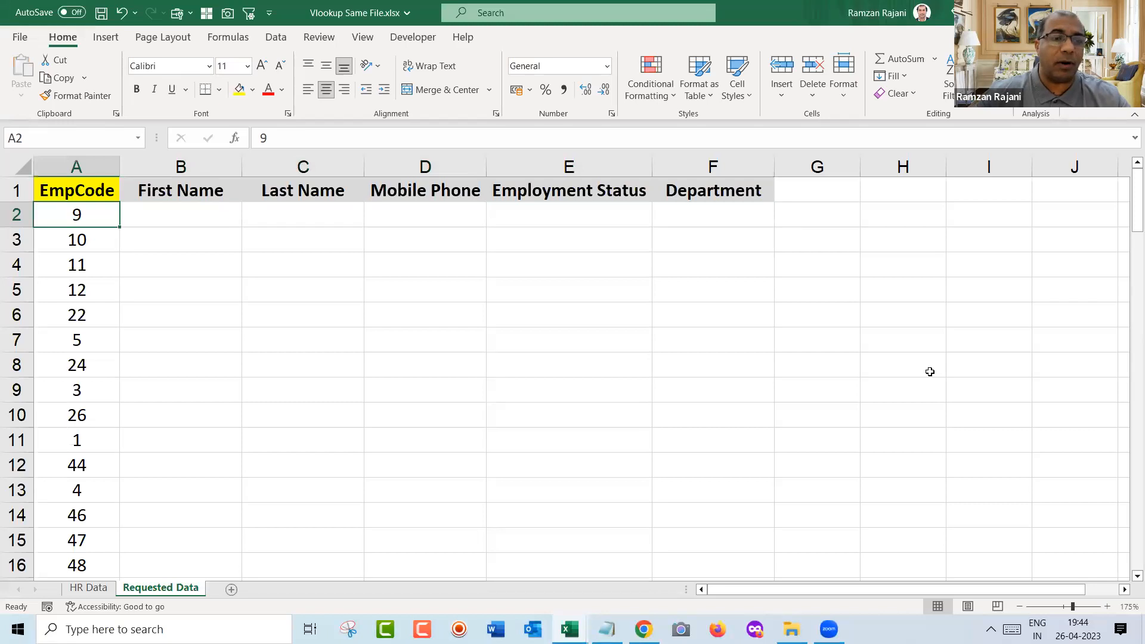
- Enter the heading "Vlookup" in cell D4 of Requested Data and "Vertical Lookup" in cell E4
key(ctrl+Down)
key(ctrl+Up)
key(Down)
key(Right)
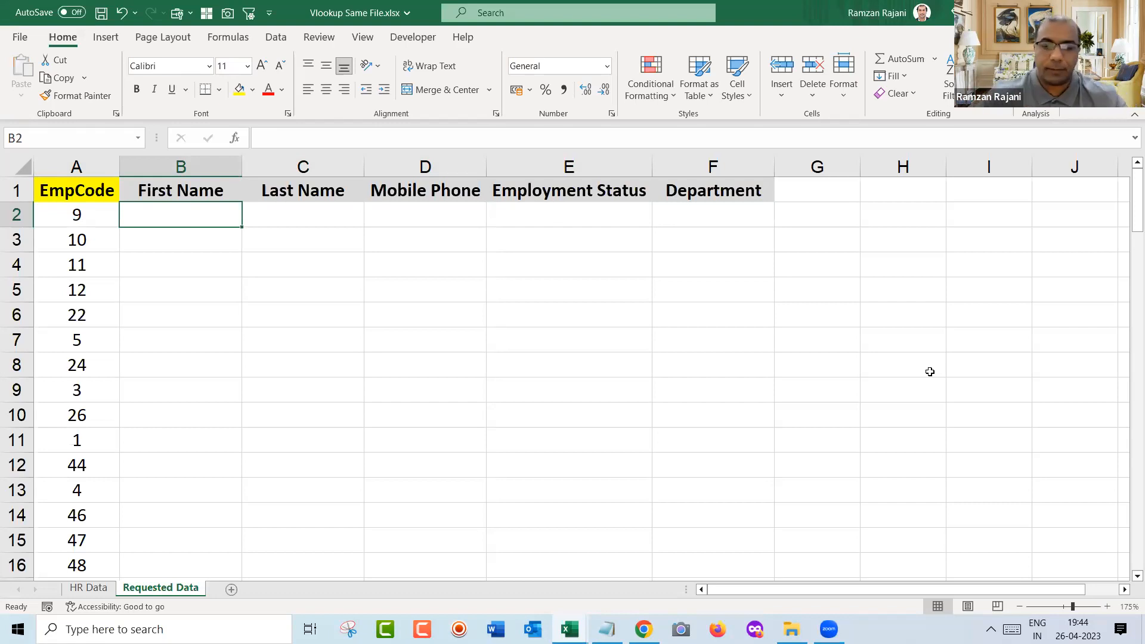
key(Down)
key(Down)
key(Right)
key(Right)
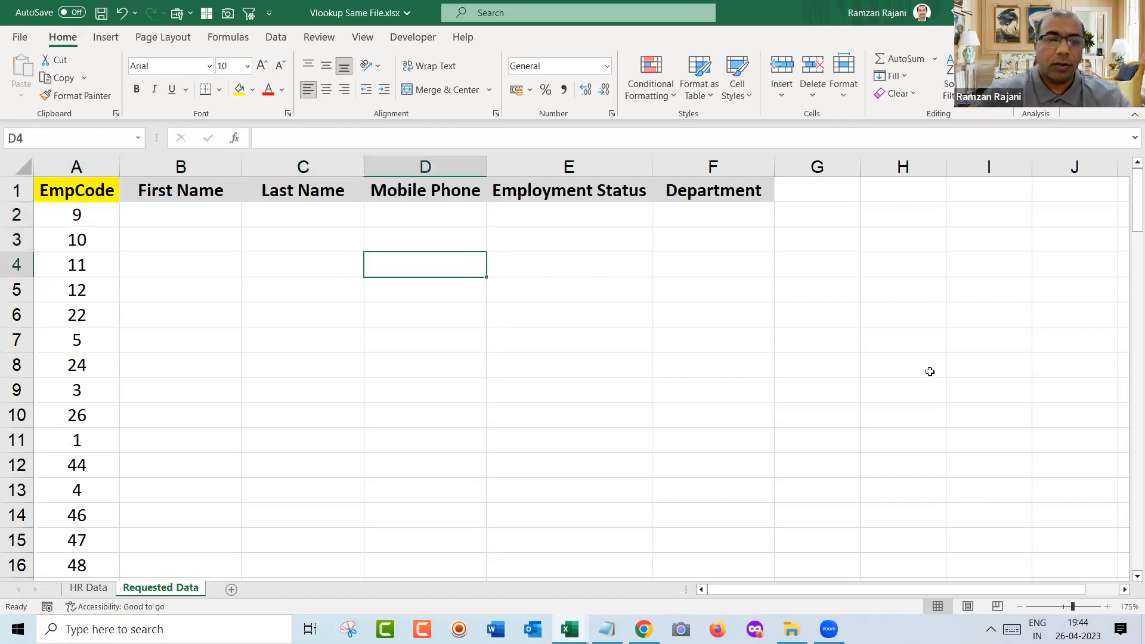
text(Vlookup)
key(Return)
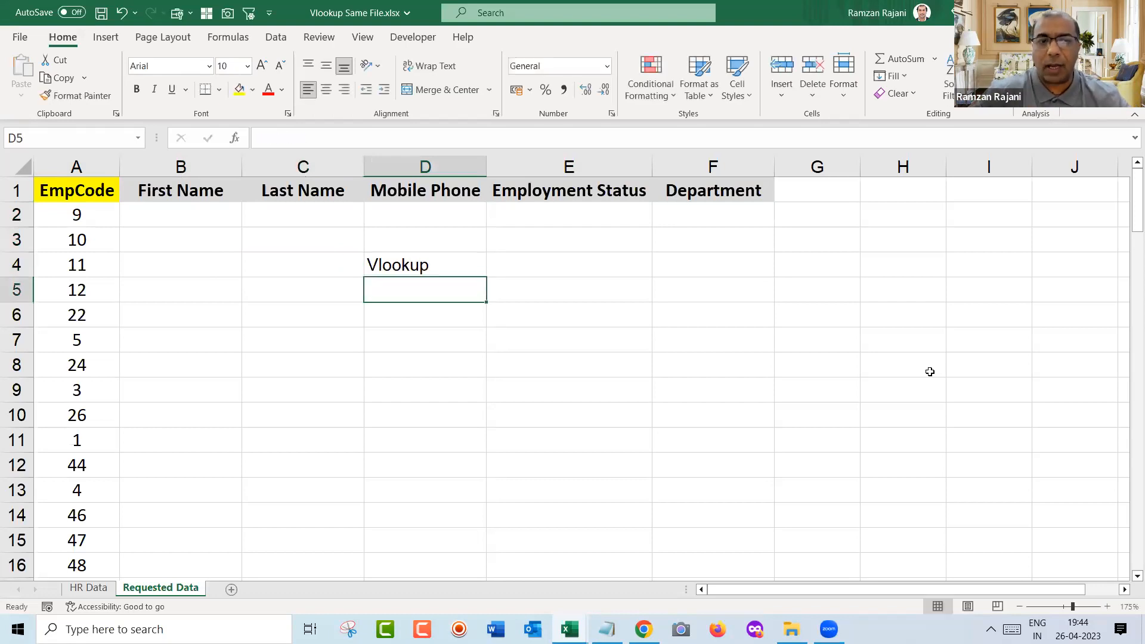
key(Up)
key(Right)
text(Vertical Lookup)
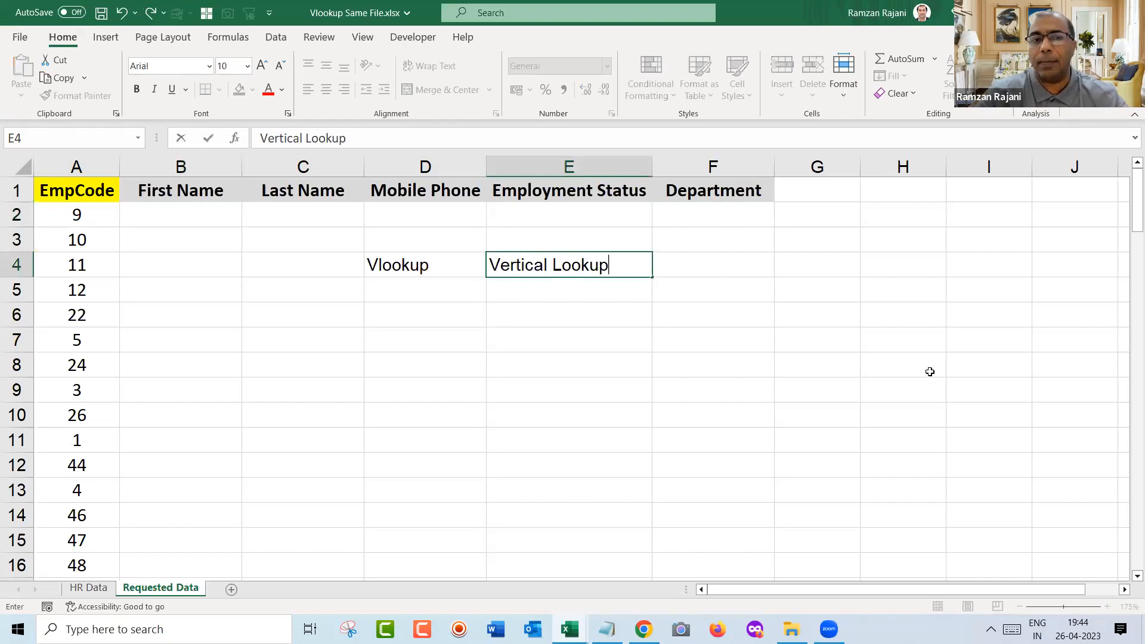
key(Return)
- Enter the note "It is use to pull the data from other sheet or other file" in cell D5
key(Left)
text(It is use to pull the data from other sheet or other file)
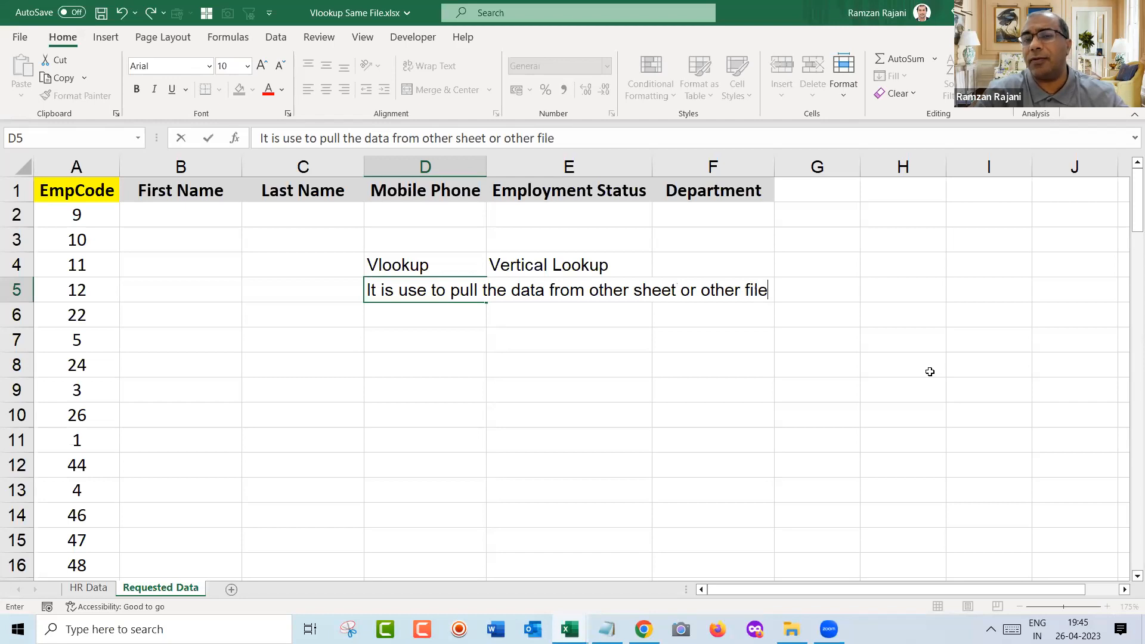
key(Return)
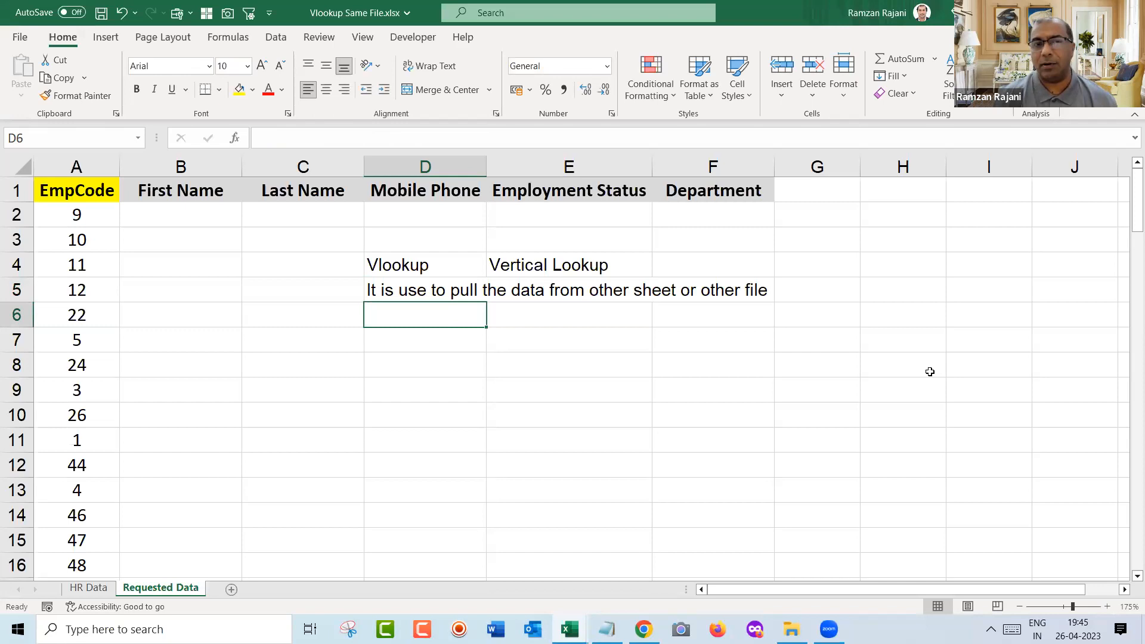
- Make the Vlookup heading in cell D4 bold
key(Up)
key(Up)
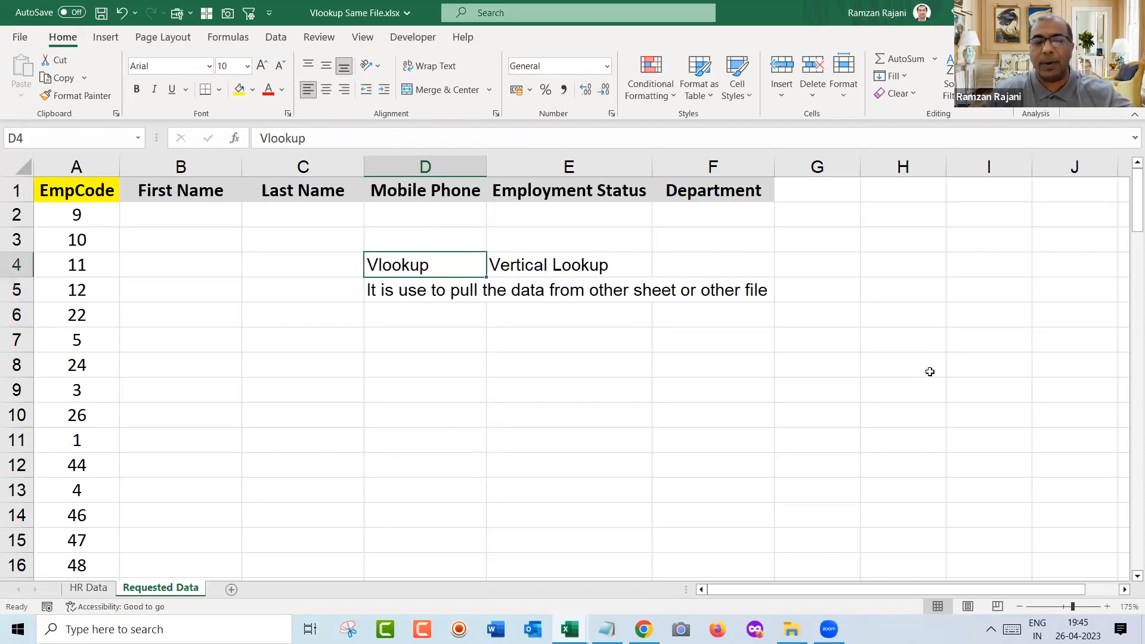
key(ctrl+b)
key(Down)
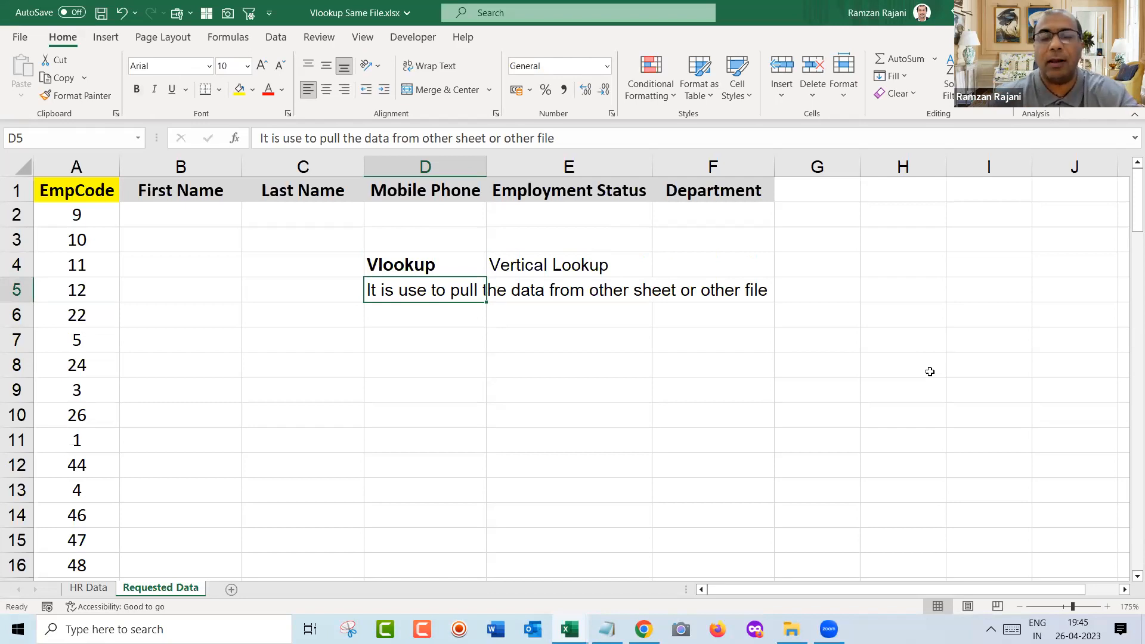
- Continue the note in cell D6 with "on the basis of one common column"
key(Down)
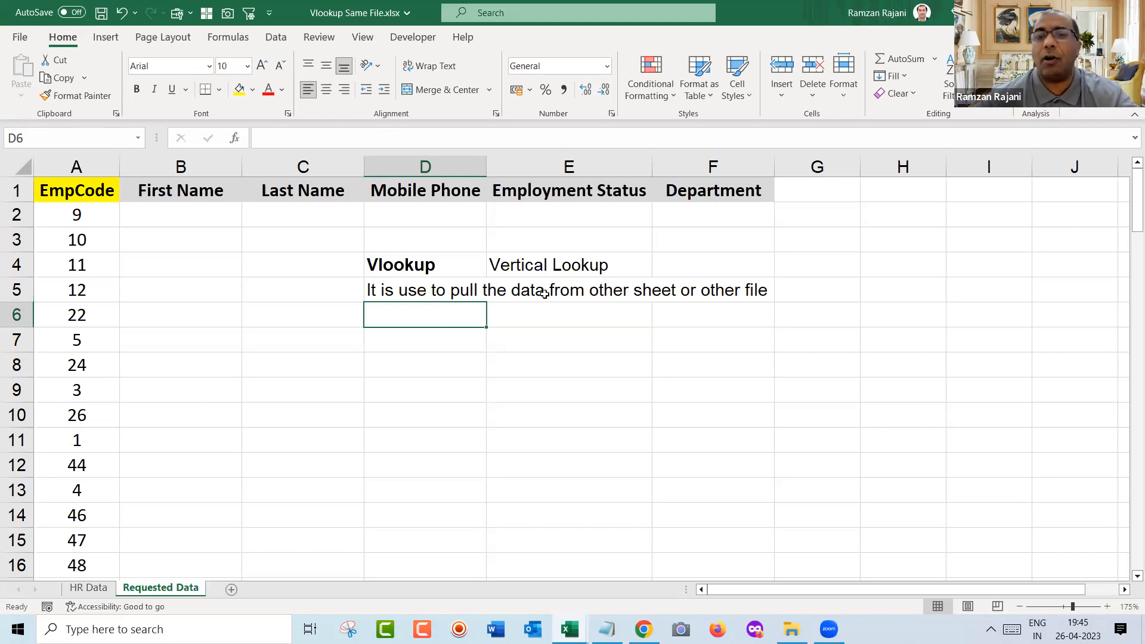
text(o)
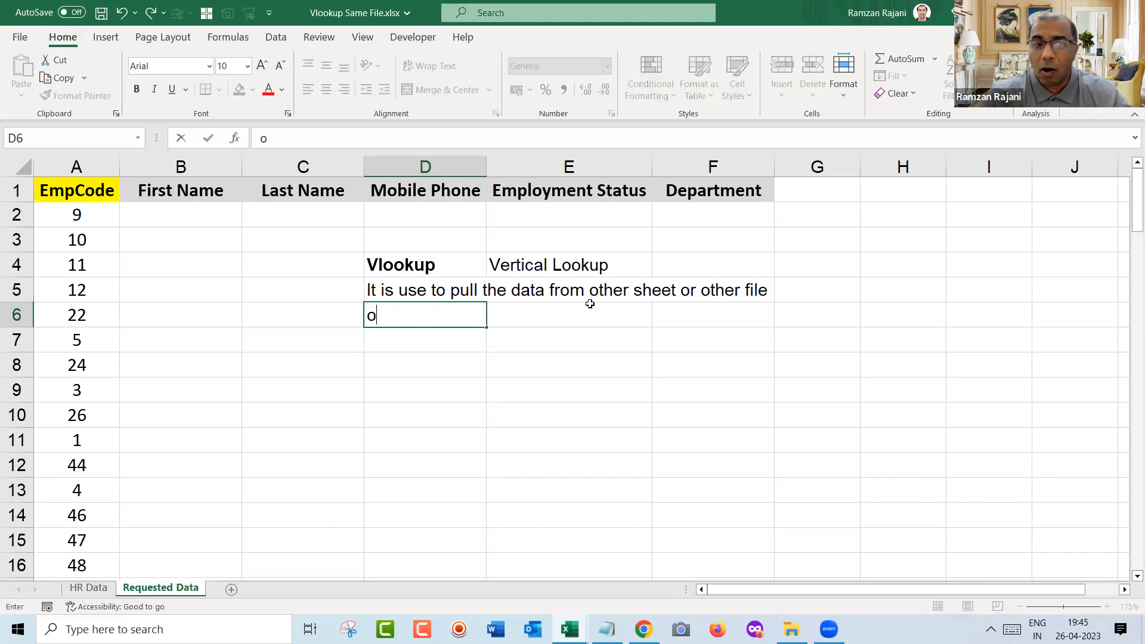
text(n the basis)
key(BackSpace)
key(BackSpace)
text(sis of one c)
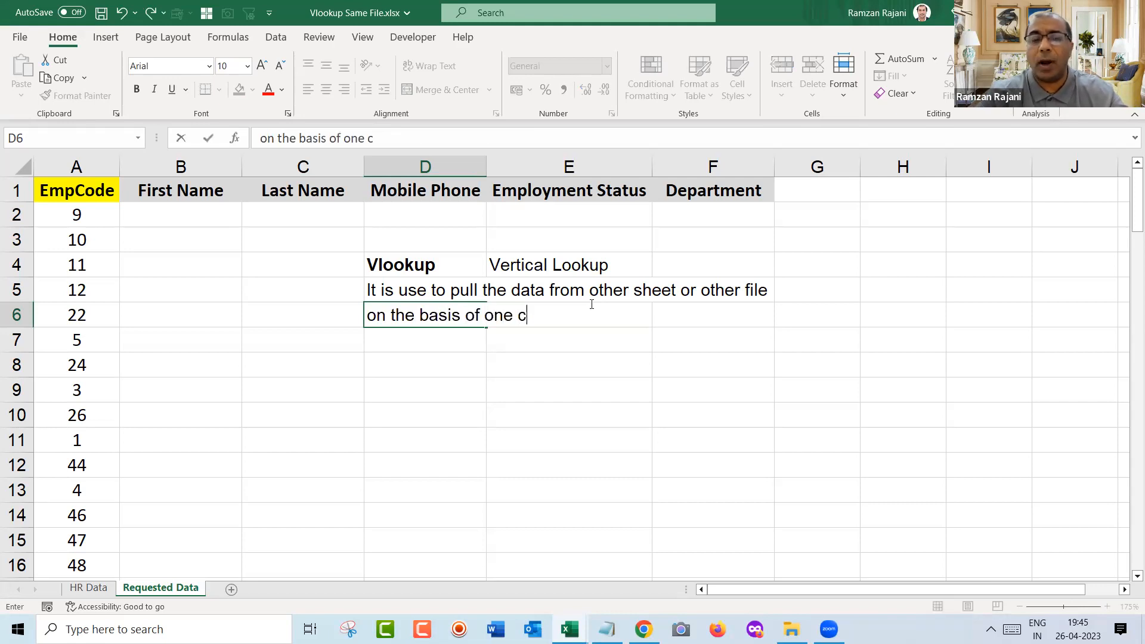
text(ommon column)
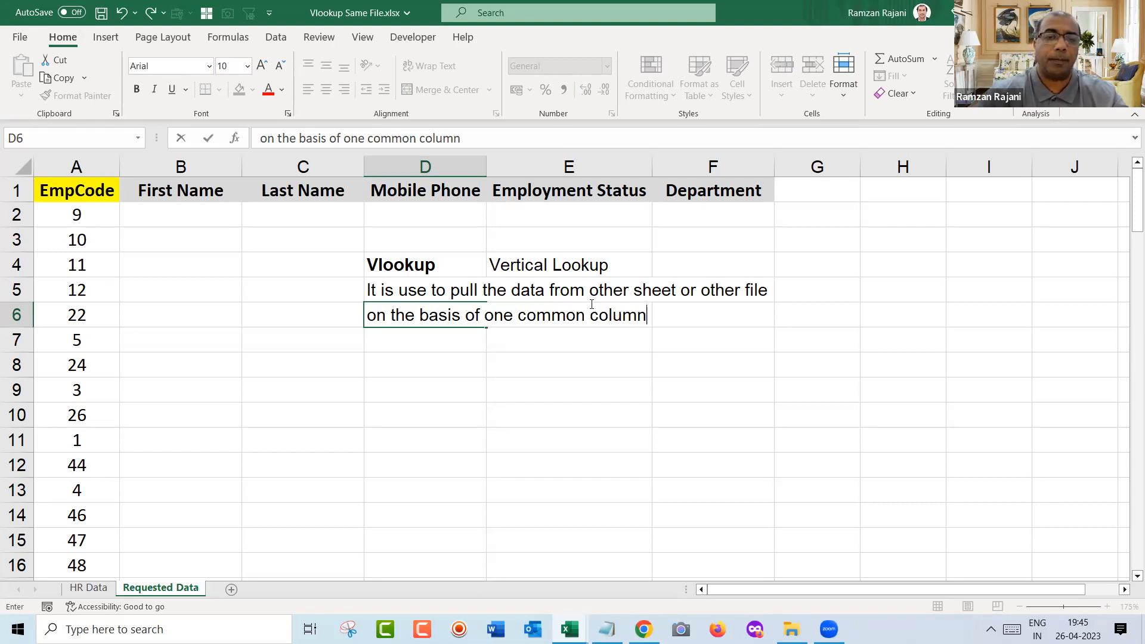
key(Return)
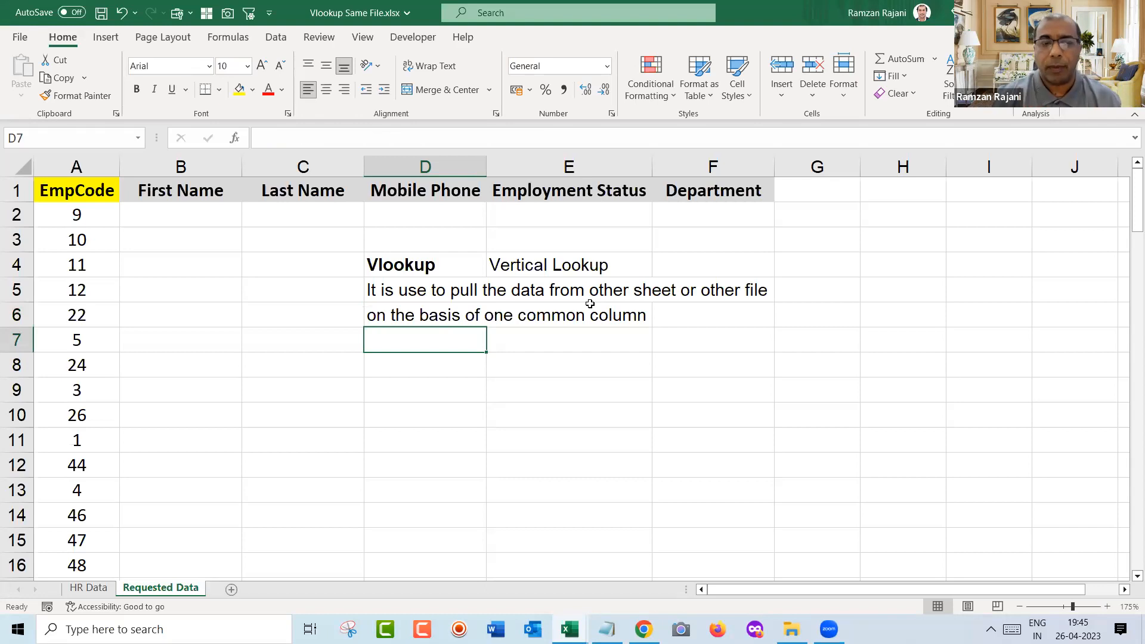
- Compare the common EmpCode column in Requested Data with the one in HR Data
key(Left)
key(Left)
key(Left)
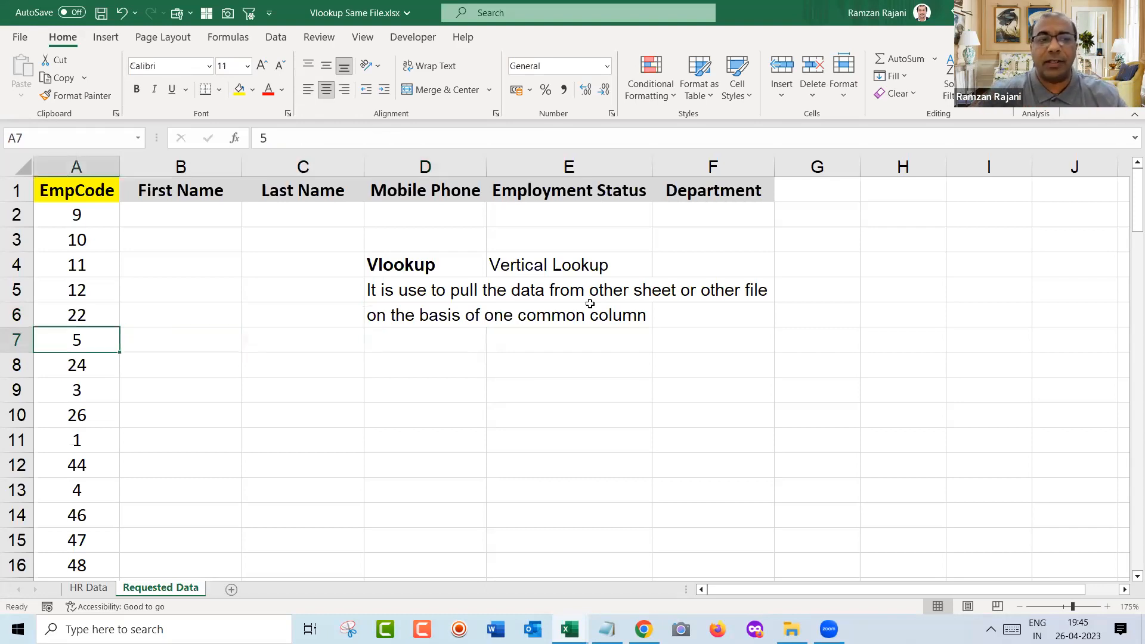
key(ctrl+a)
key(ctrl+Home)
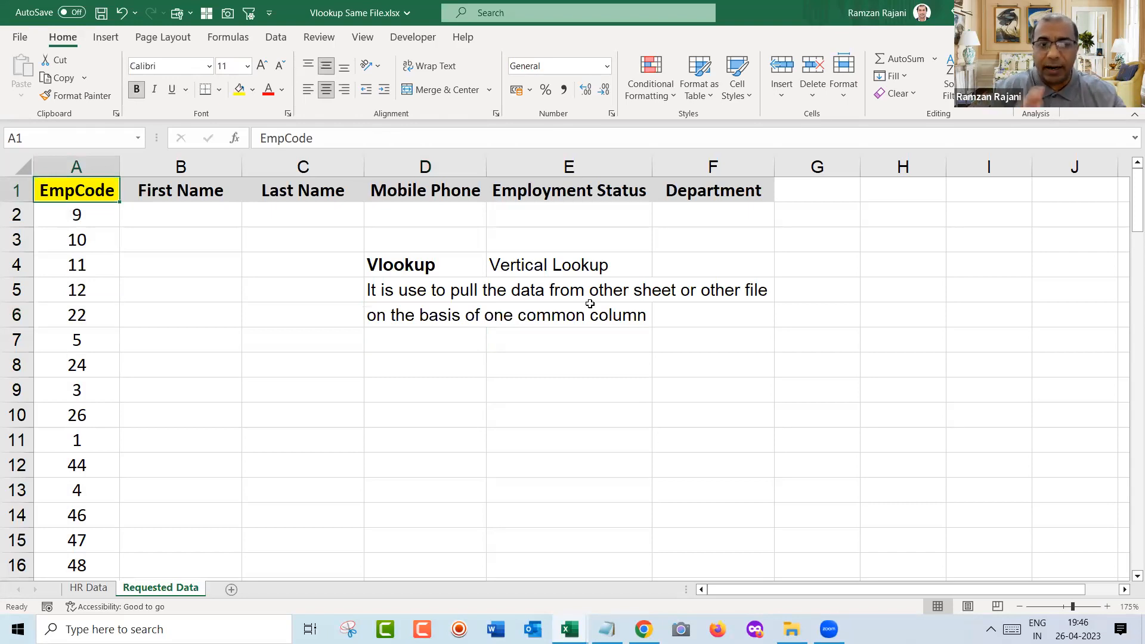
key(ctrl+Page_Up)
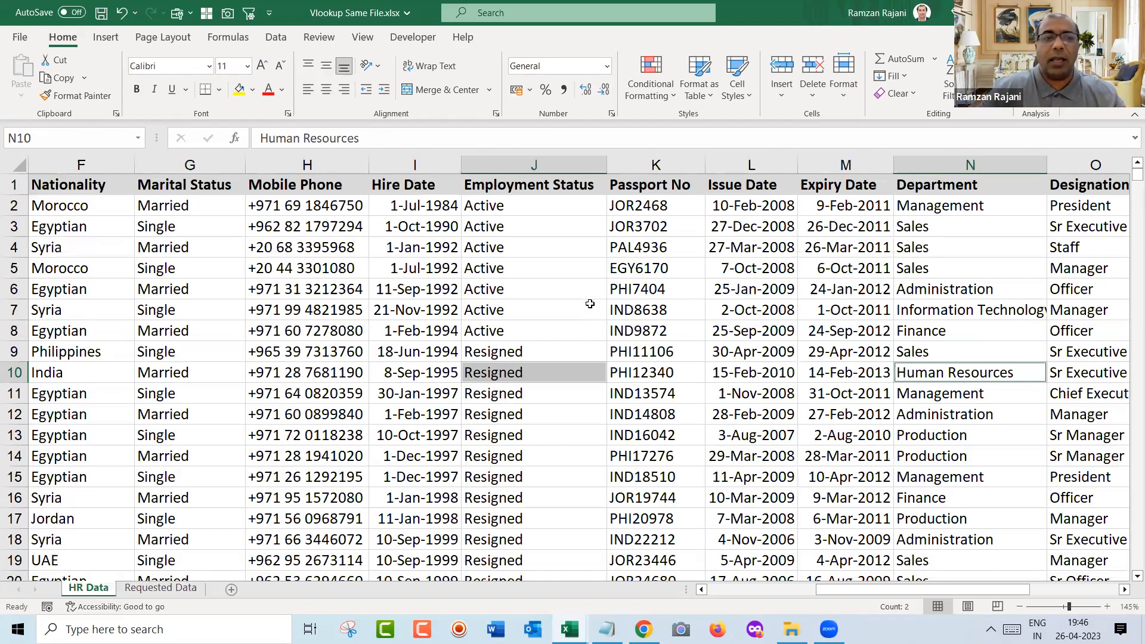
key(Home)
key(ctrl+space)
key(Right)
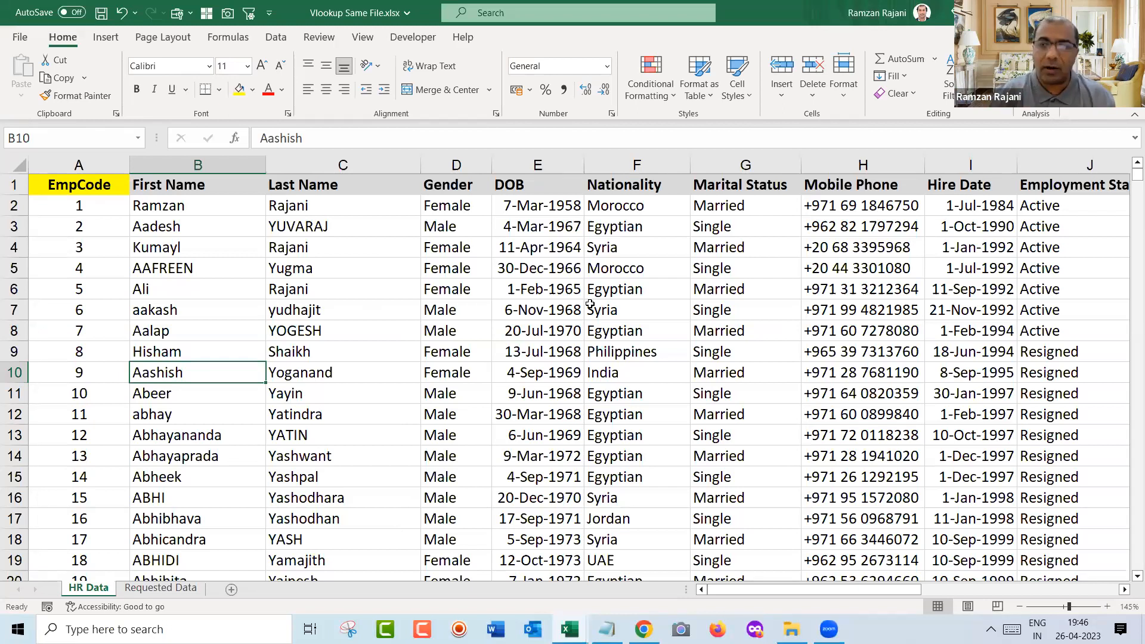
key(ctrl+Page_Down)
key(Down)
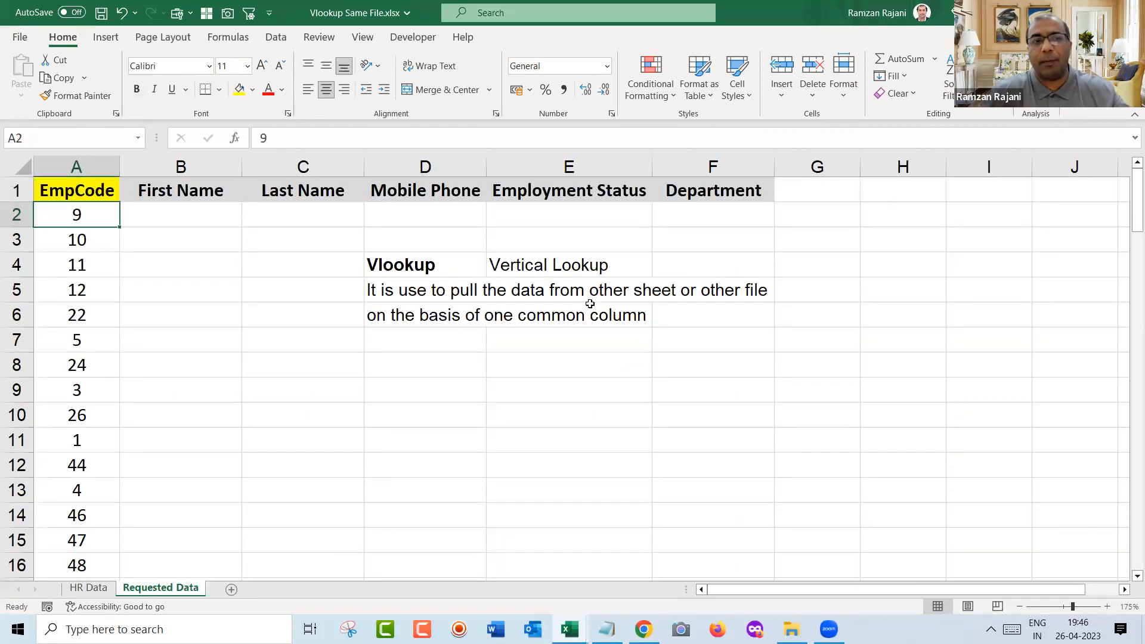
- Delete the last employee code in cell A101 of Requested Data and select the EmpCode entries above it from A100 upward
key(ctrl+Down)
key(Delete)
key(Up)
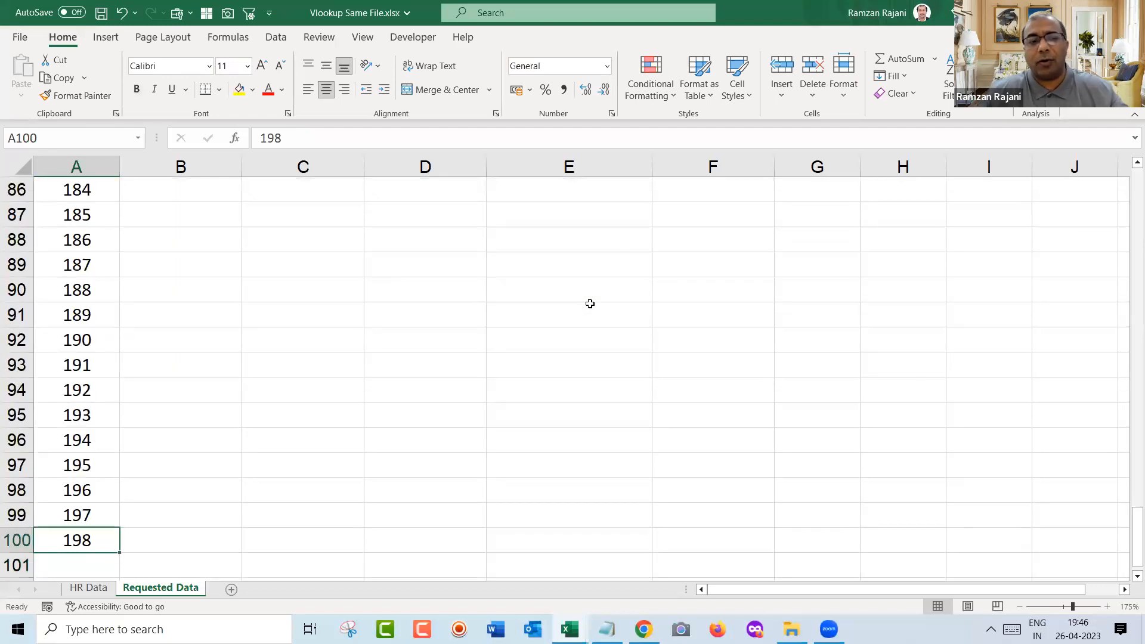
key(ctrl+shift+Up)
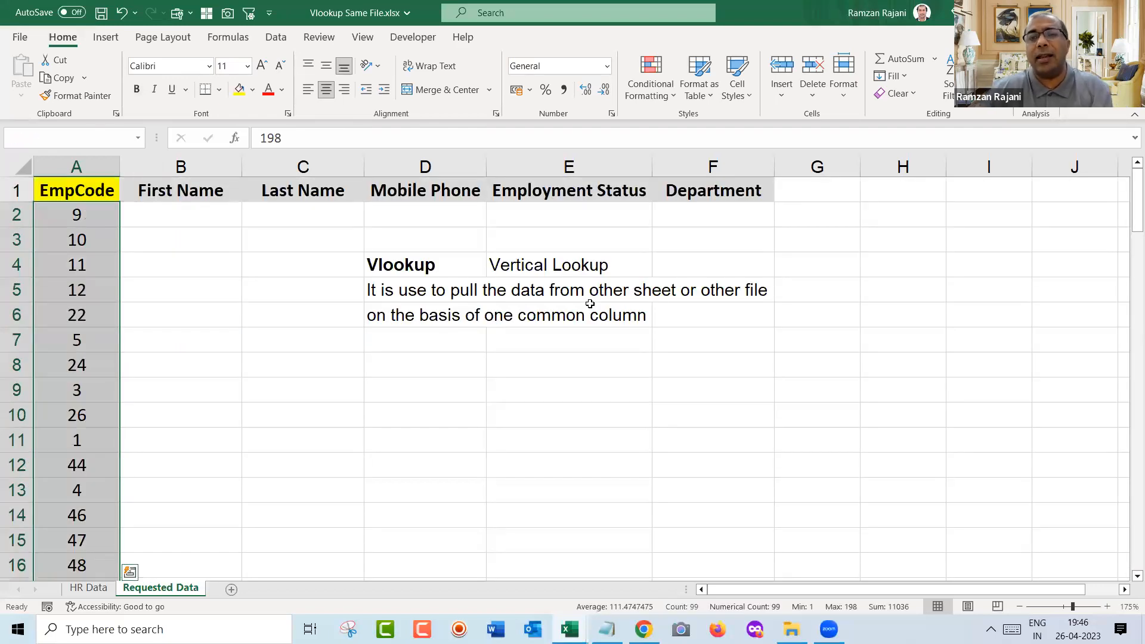
- Clear the selected EmpCode entries in Requested Data and undo the clearing
key(Delete)
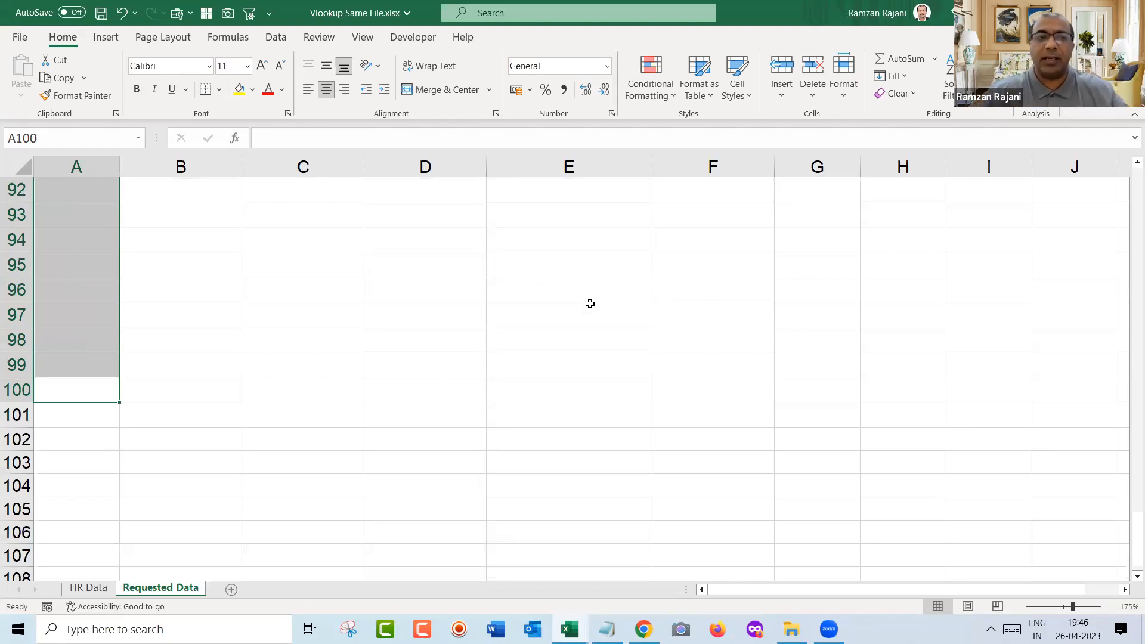
key(ctrl+z)
key(ctrl+Home)
key(Down)
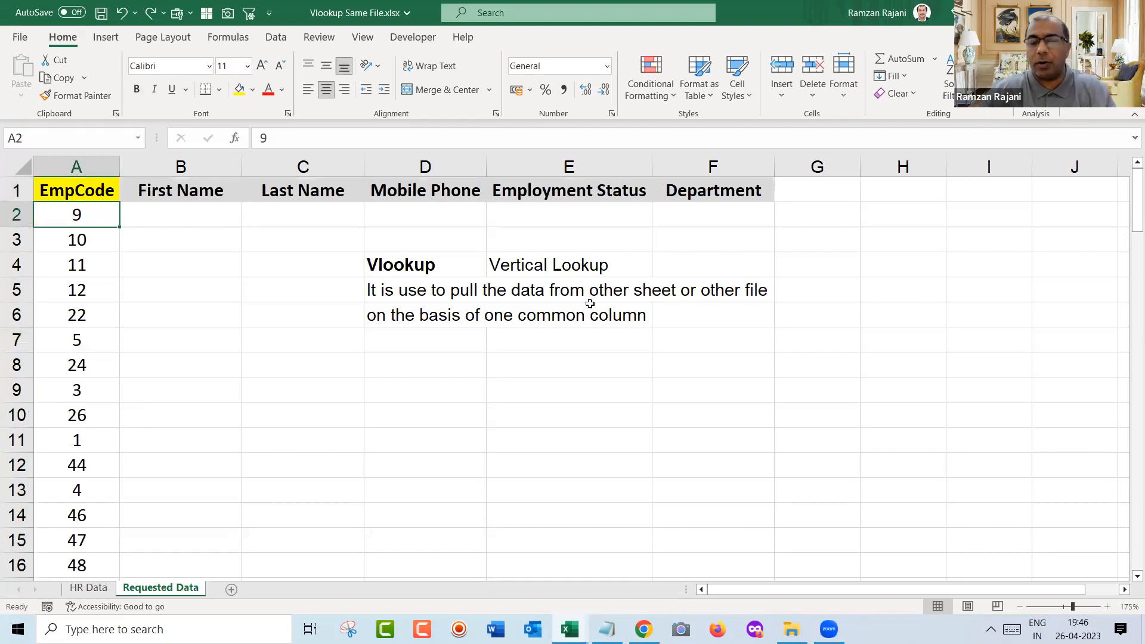
- Continue the note in cell D7 of Requested Data with "and that common col (Emp id) in Master file should be"
key(ctrl+Page_Up)
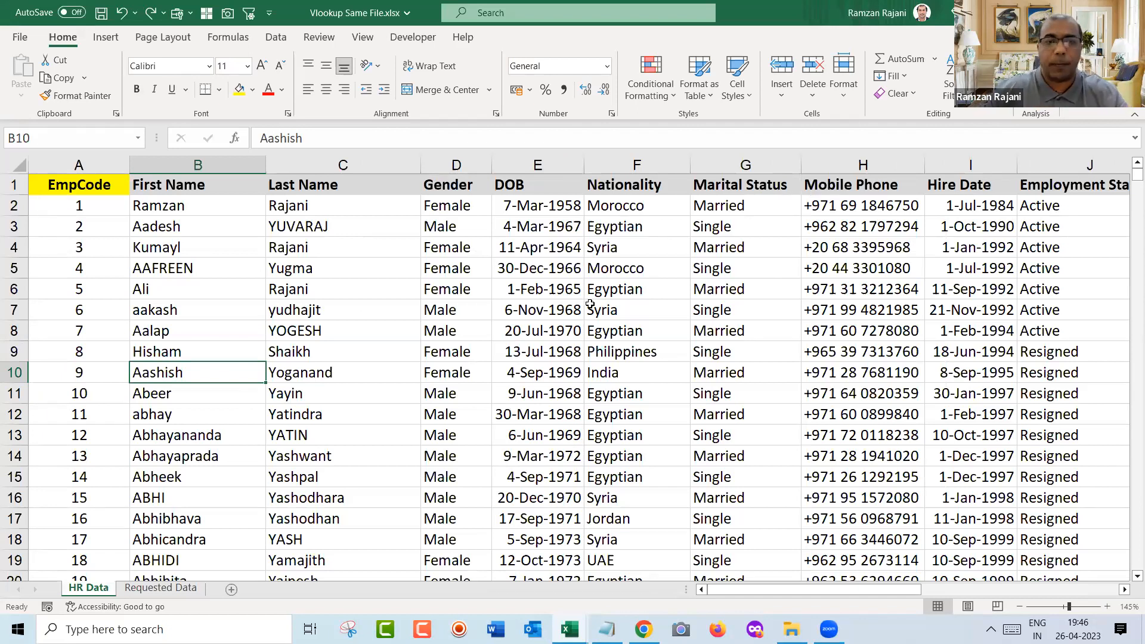
key(ctrl+Page_Down)
key(Right)
key(Right)
key(Right)
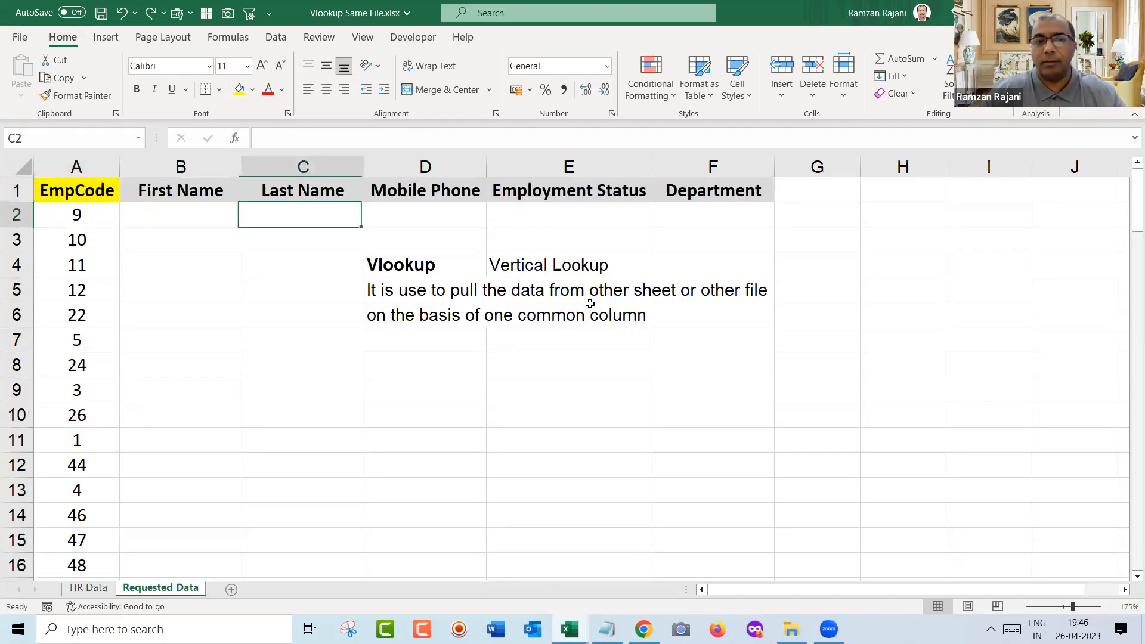
key(Down)
key(Down)
key(Down)
key(Down)
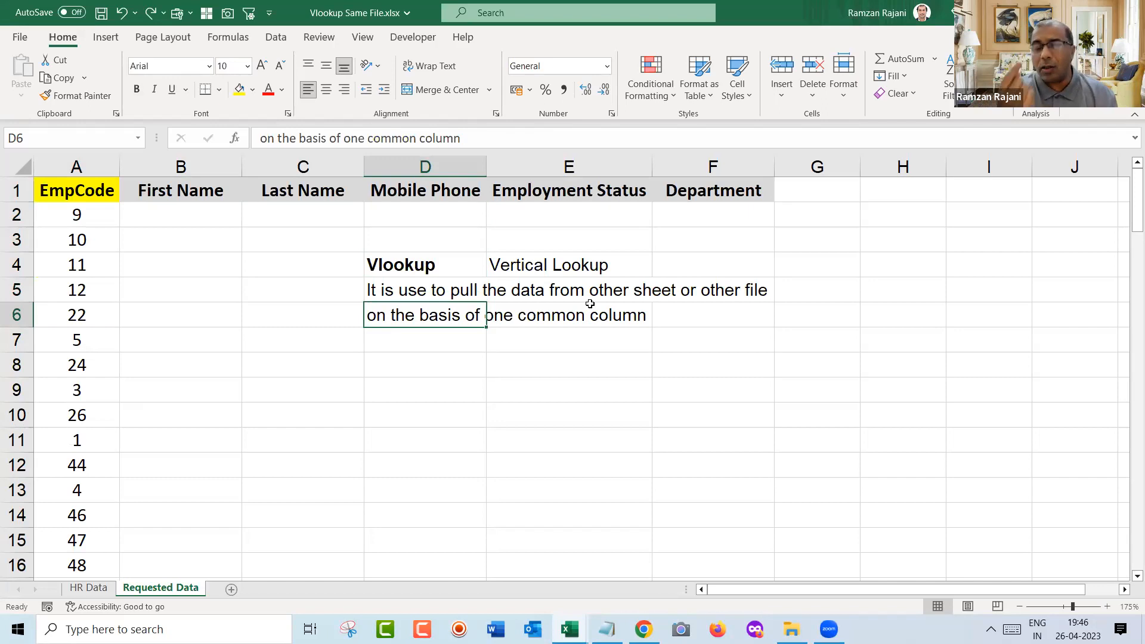
key(Down)
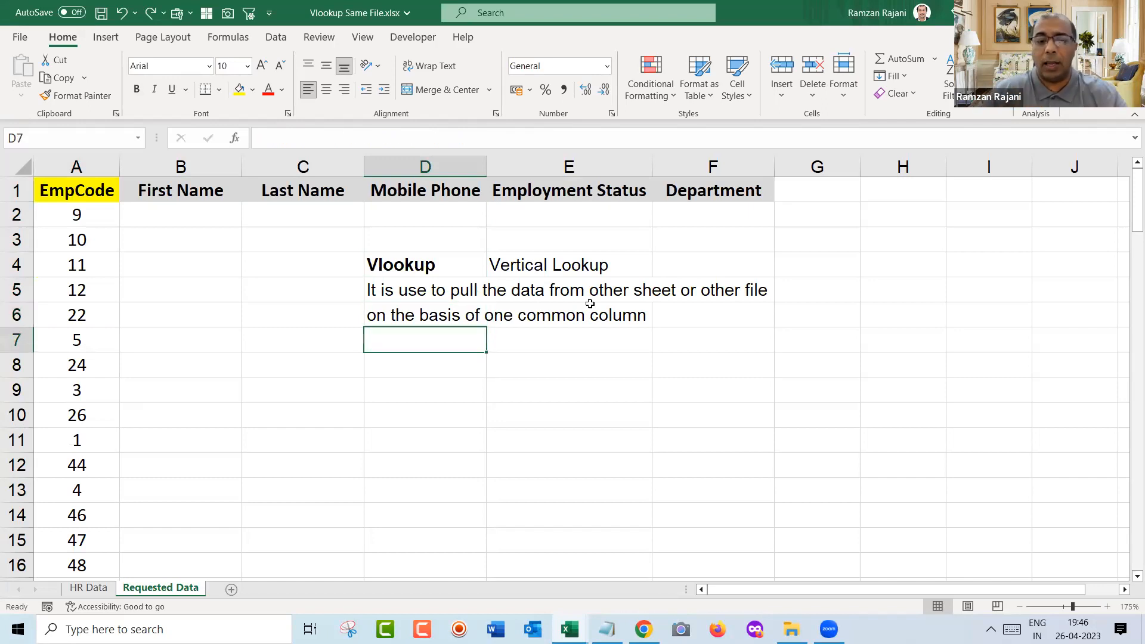
text(and that common col)
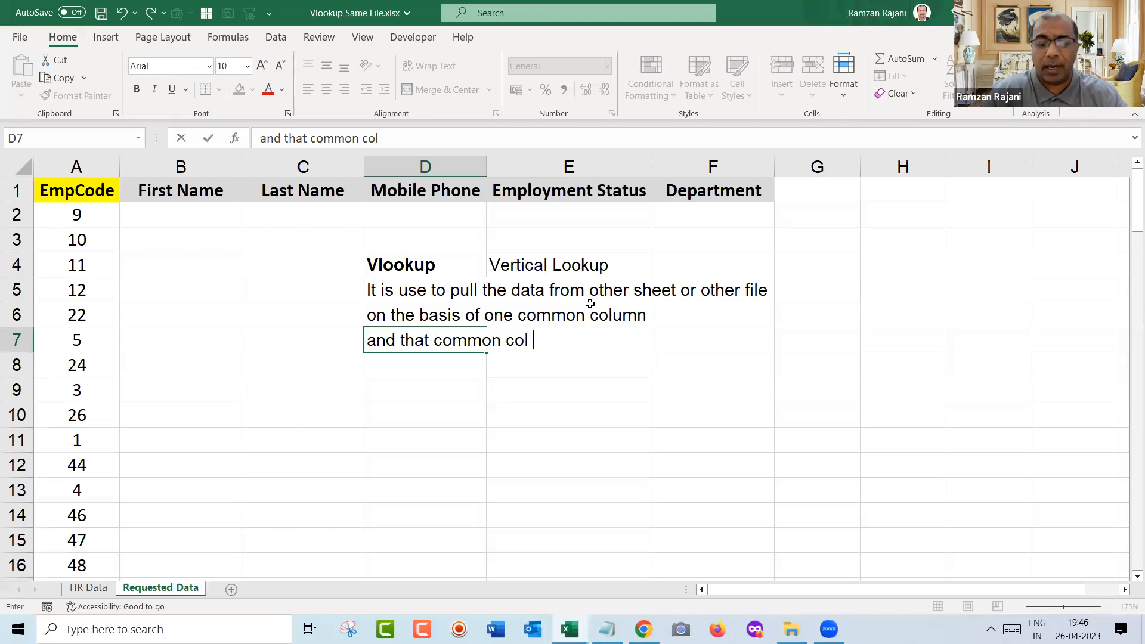
text( (Emp id)
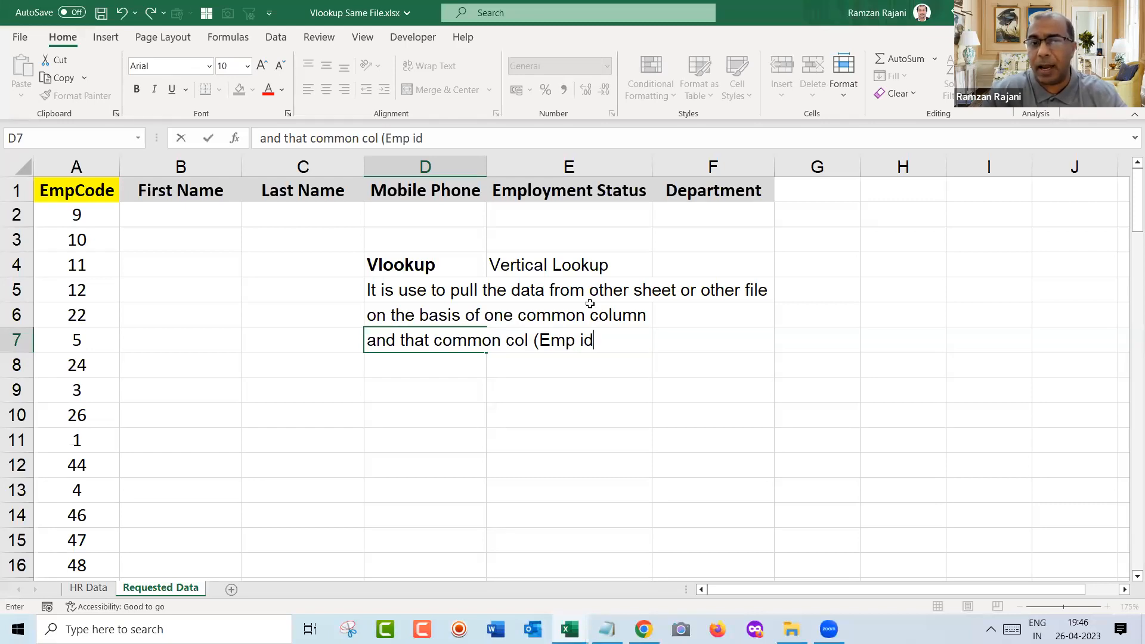
text() in Mas)
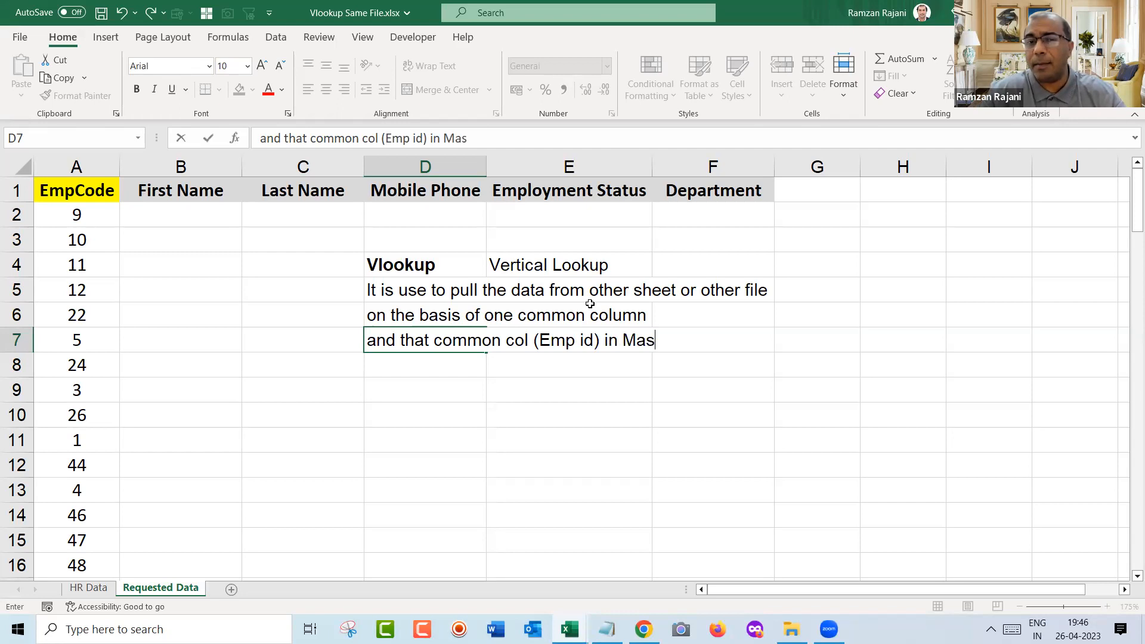
text(ter file shoul)
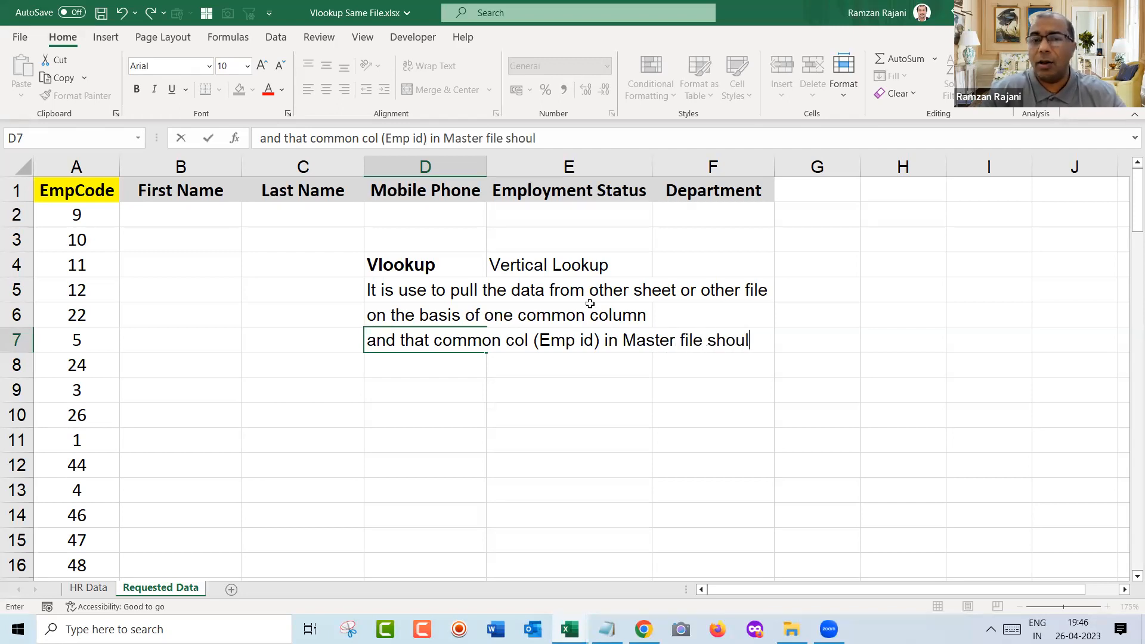
text(d be)
key(Return)
- Continue the note in cell D8 with "on the left side of the data, or should be first column in the data"
text(on the )
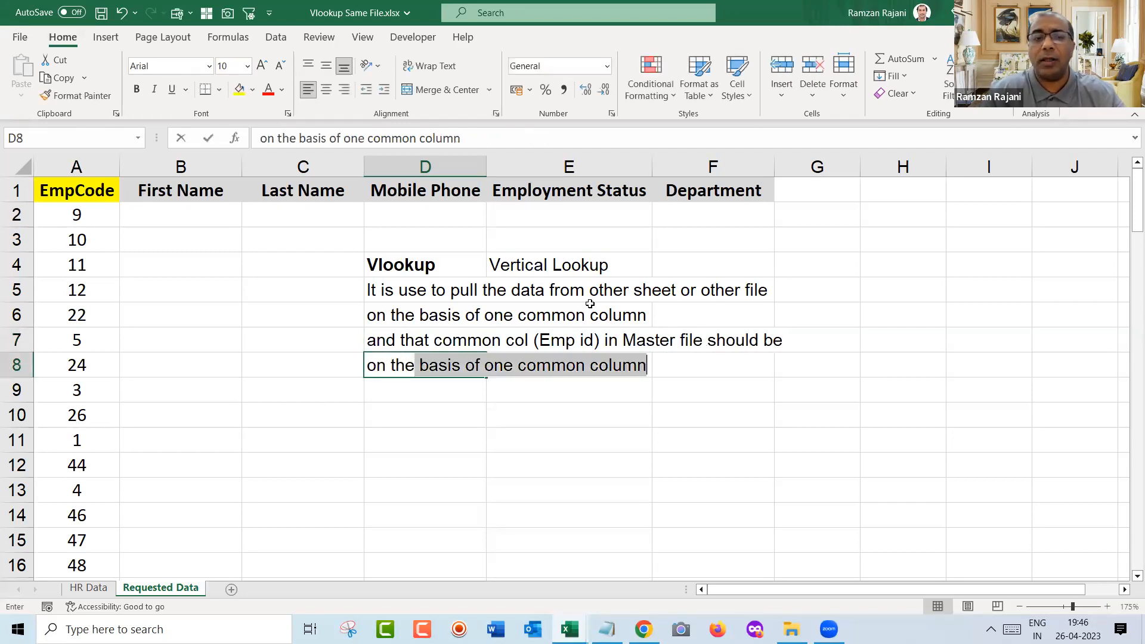
text(left )
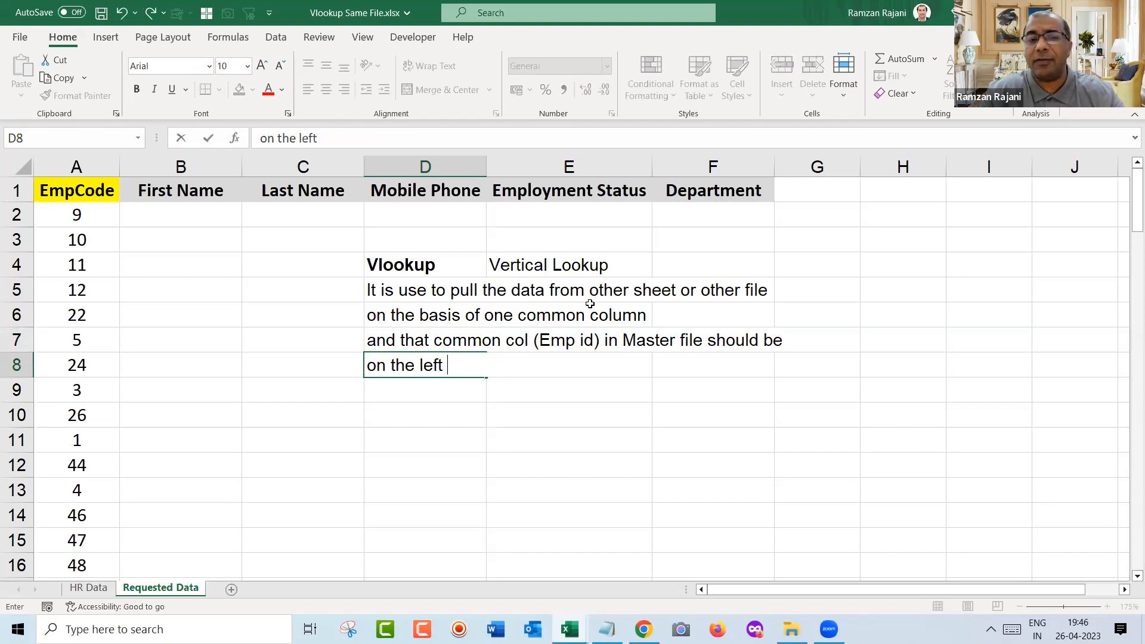
text(side of the data)
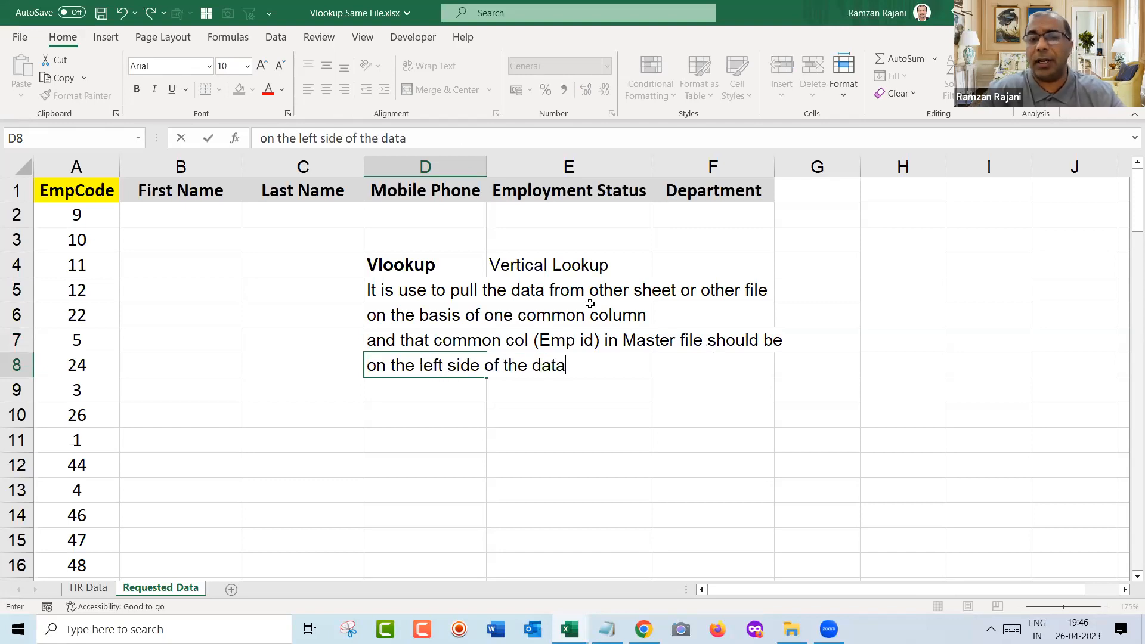
text(, or sho)
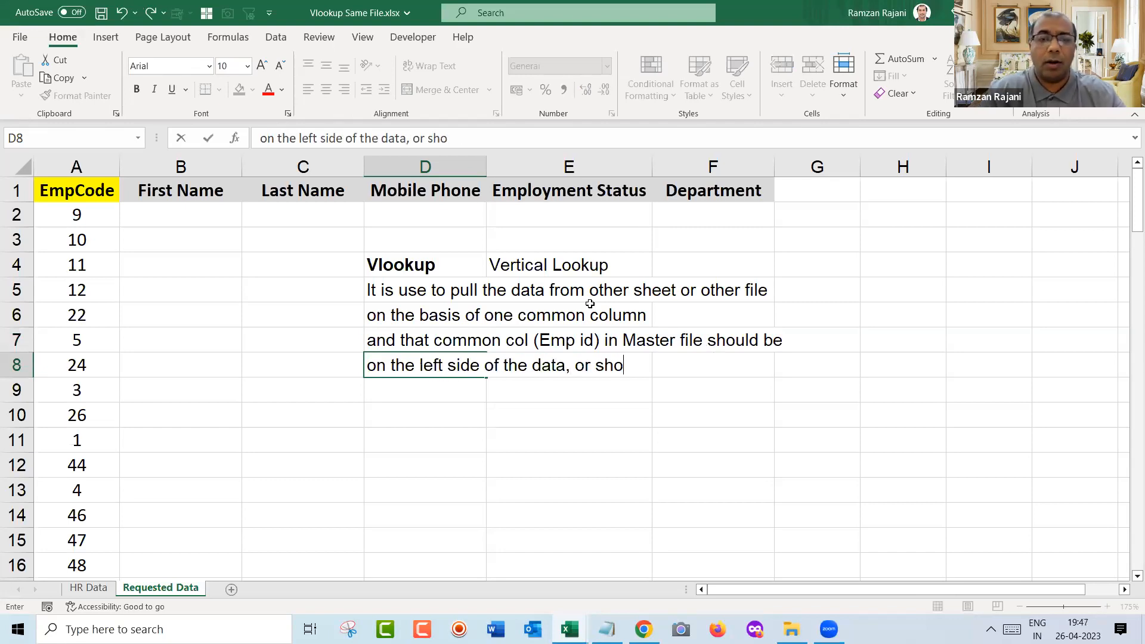
text(uld be first)
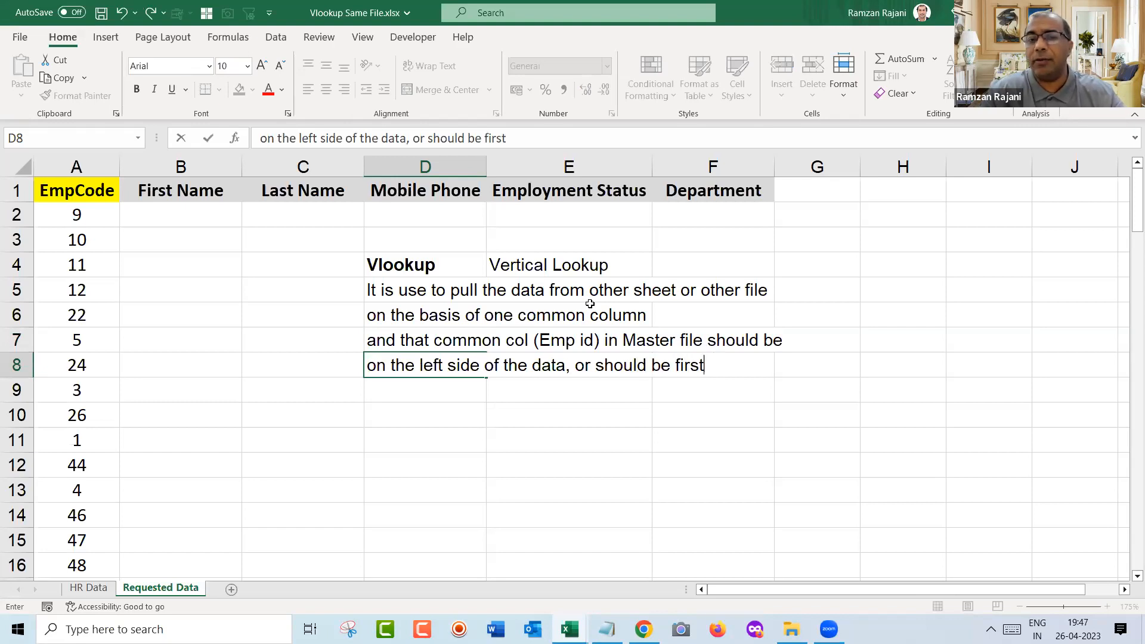
text( column in t)
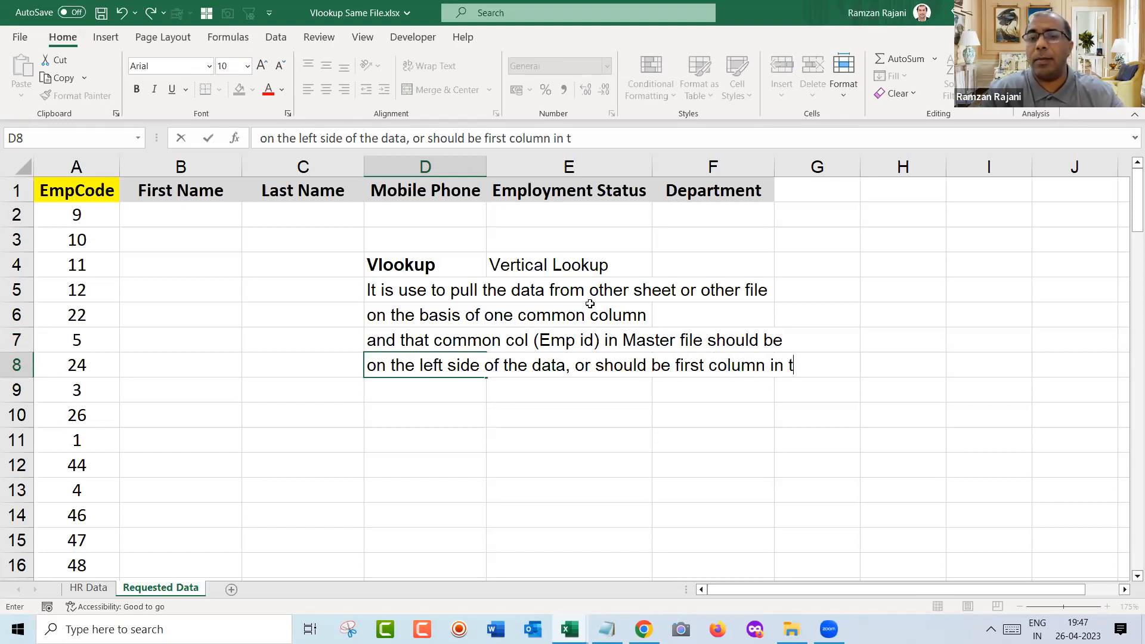
text(he data)
key(Return)
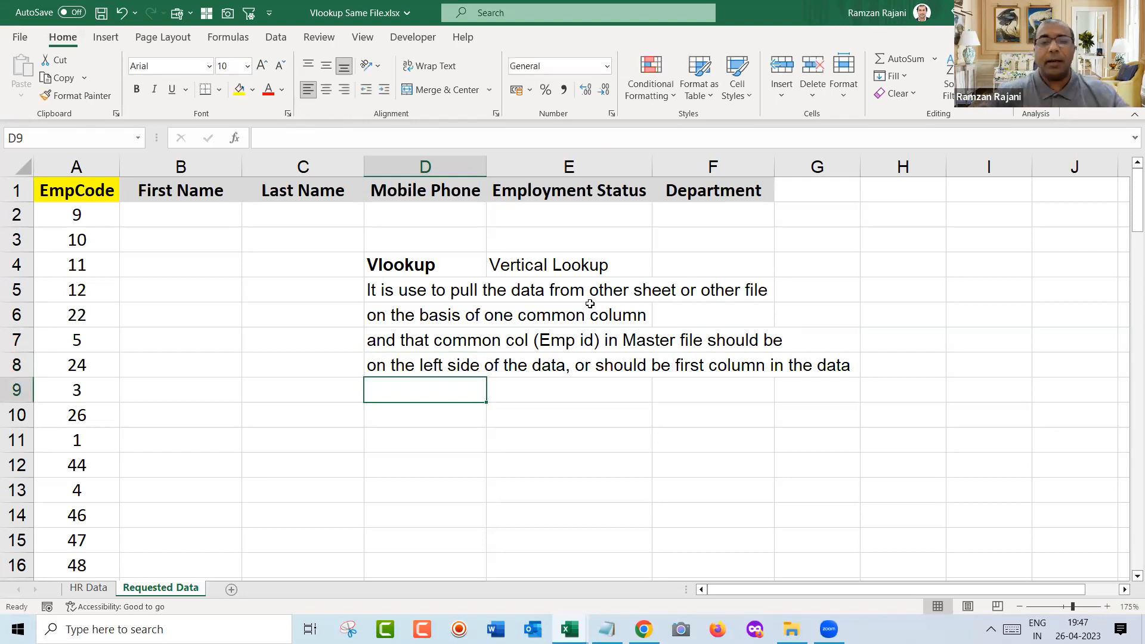
- Move the EmpCode column of HR Data from column A to the empty column S after Email
click(85, 194)
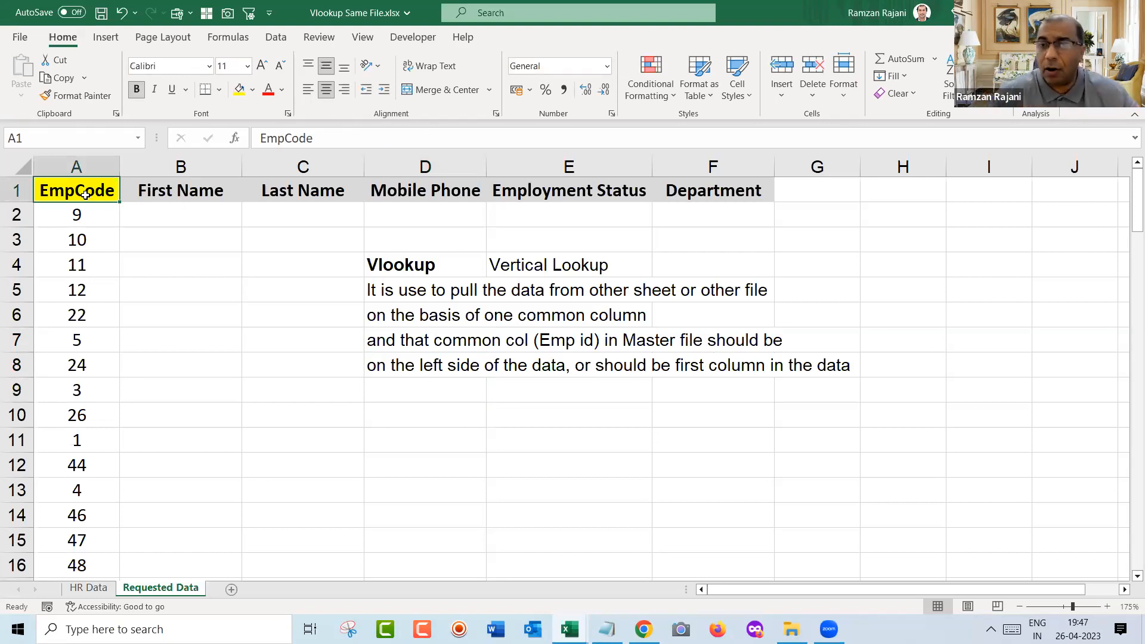
key(ctrl+Page_Up)
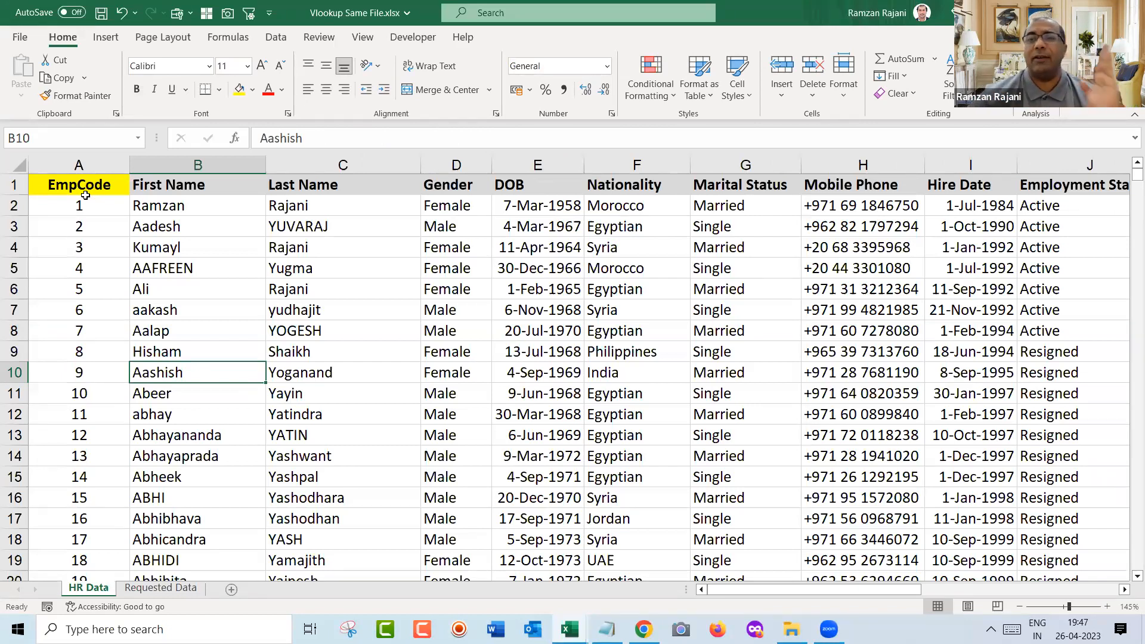
click(84, 165)
key(ctrl+c)
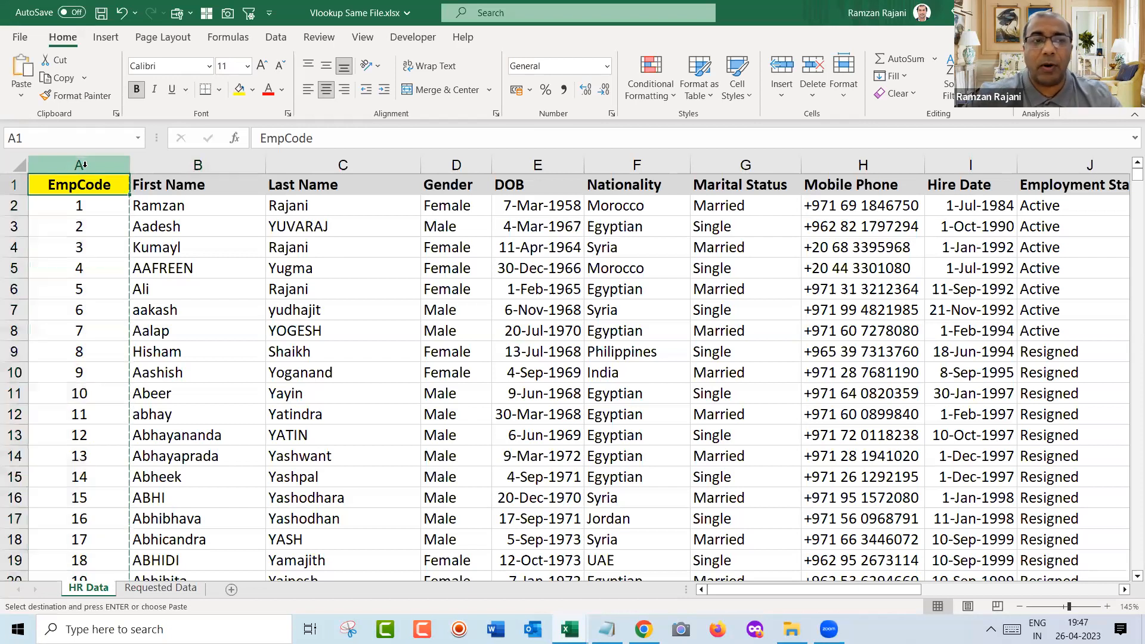
key(ctrl+Right)
key(Right)
key(Return)
key(Left)
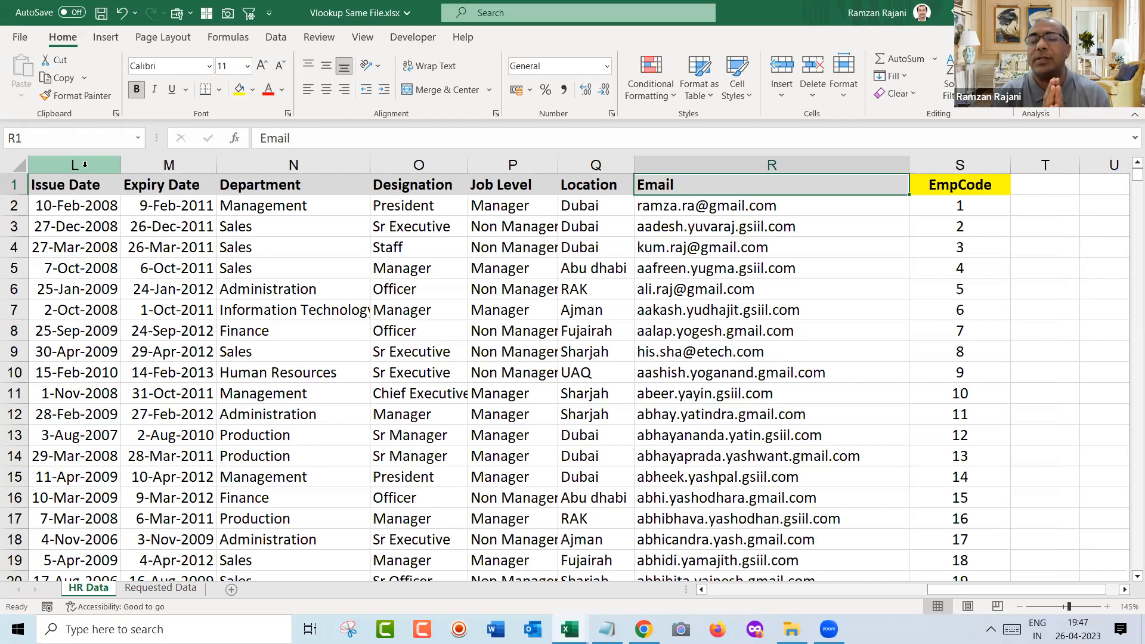
- Move the EmpCode column from column S back to column A of HR Data
key(Right)
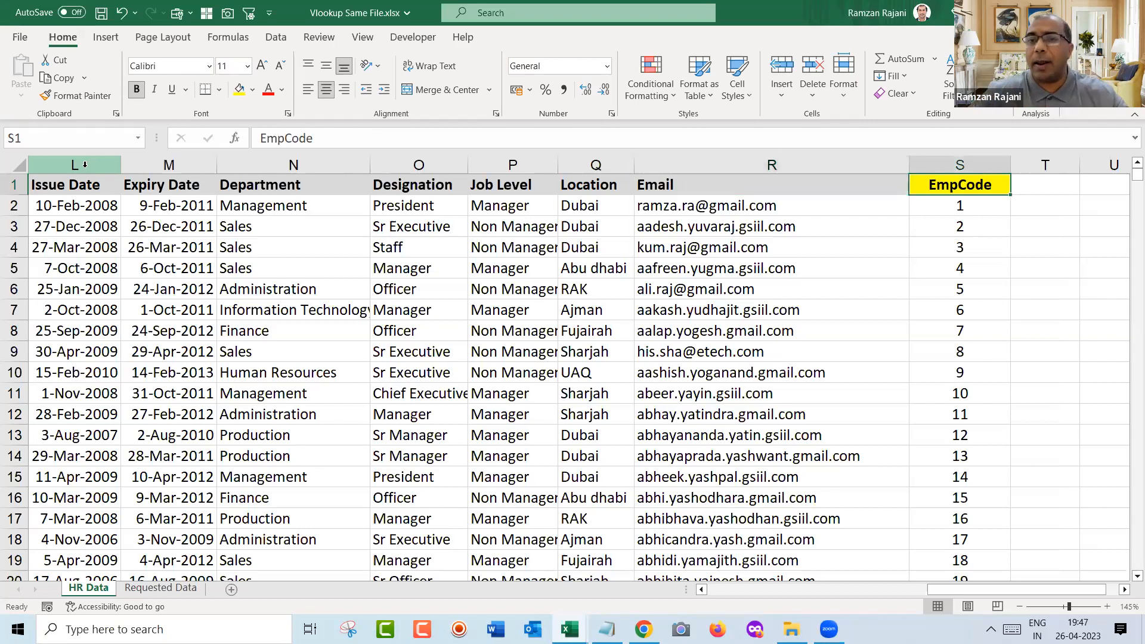
key(ctrl+shift+Down)
key(ctrl+c)
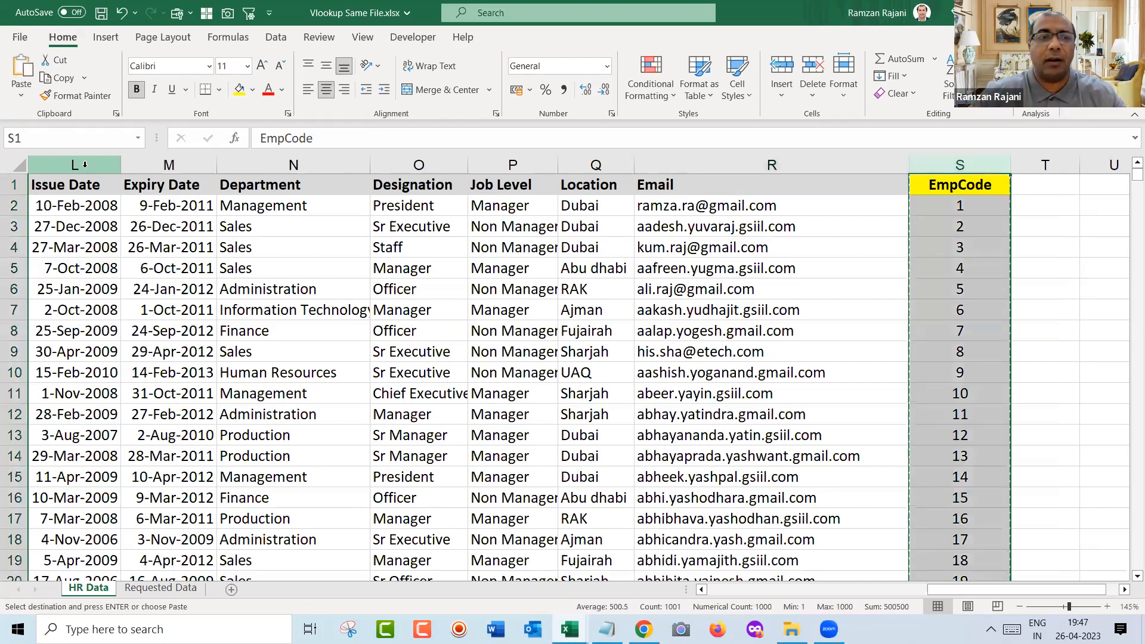
key(ctrl+Left)
key(Left)
key(Return)
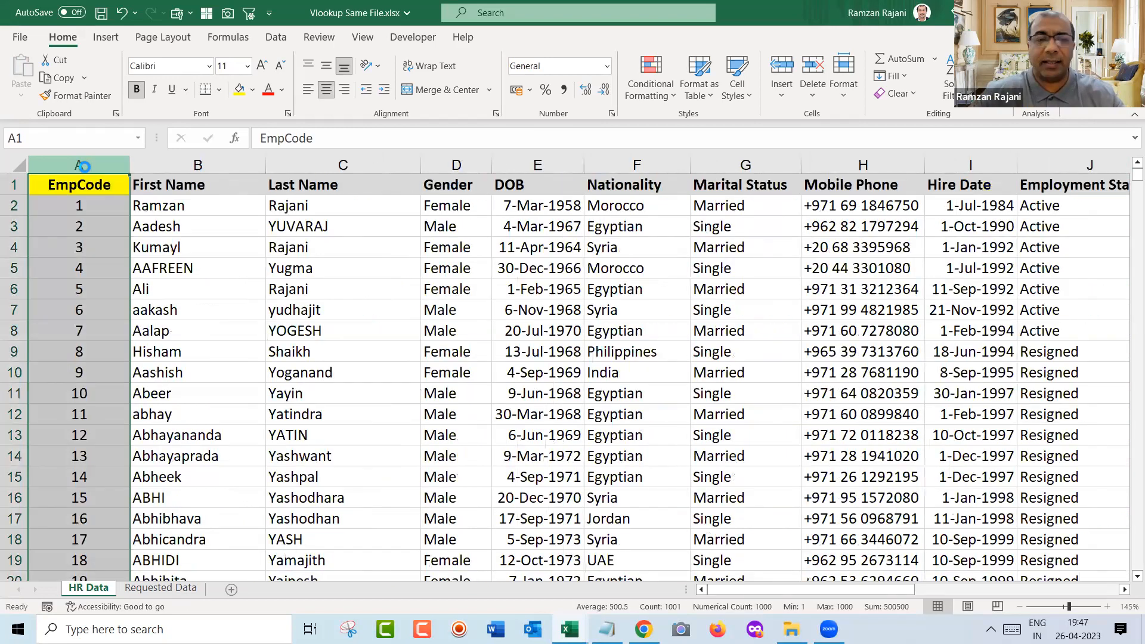
- Insert three blank columns before the EmpCode column in HR Data
key(ctrl+shift+plus)
key(ctrl+shift+plus)
key(ctrl+shift+plus)
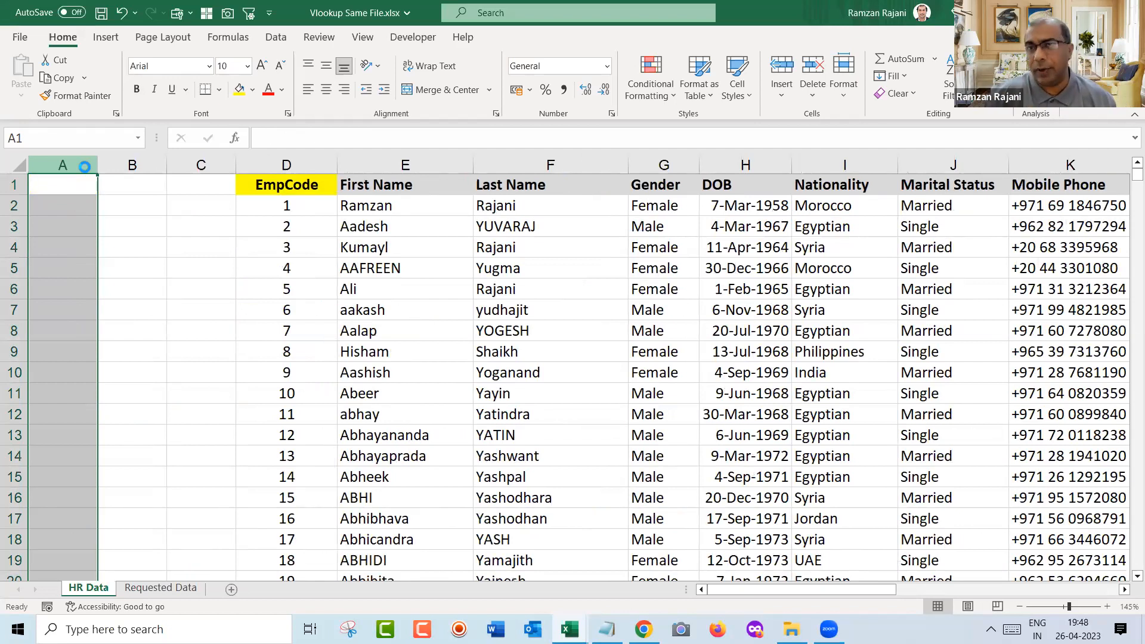
click(310, 166)
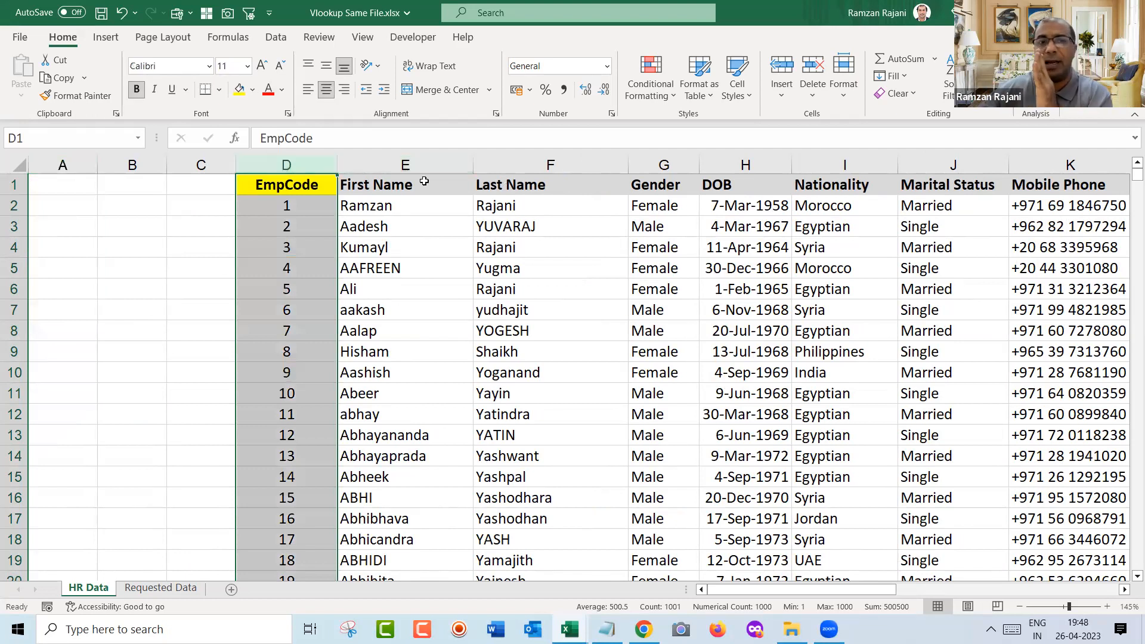
click(277, 164)
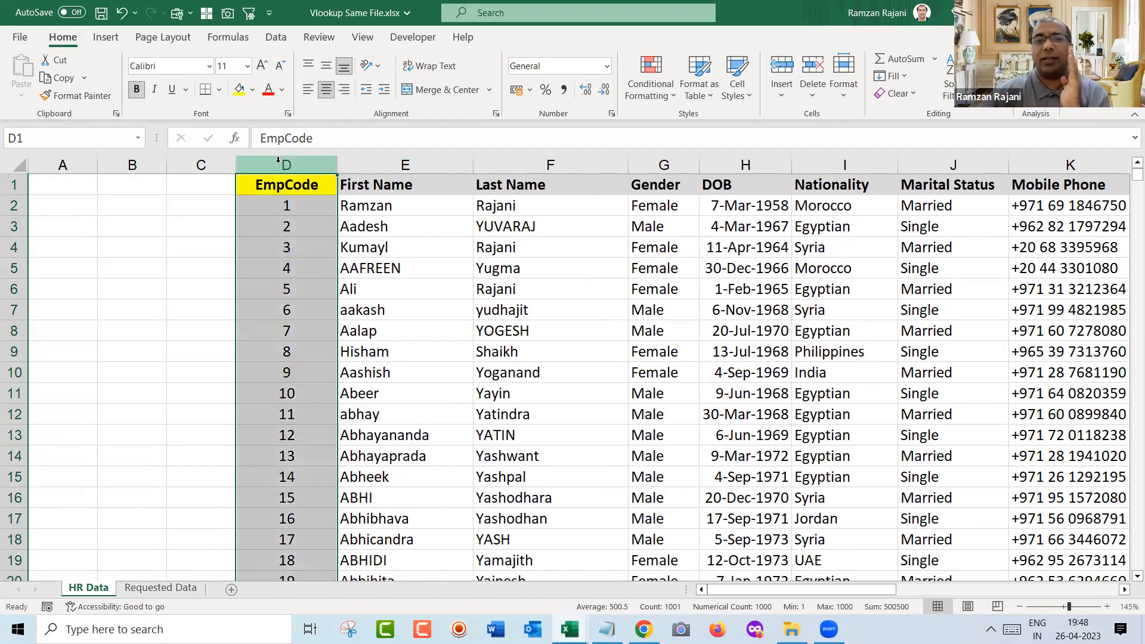
- Insert a blank column before the DOB column in HR Data
key(Right)
key(Right)
key(Right)
key(Right)
key(ctrl+space)
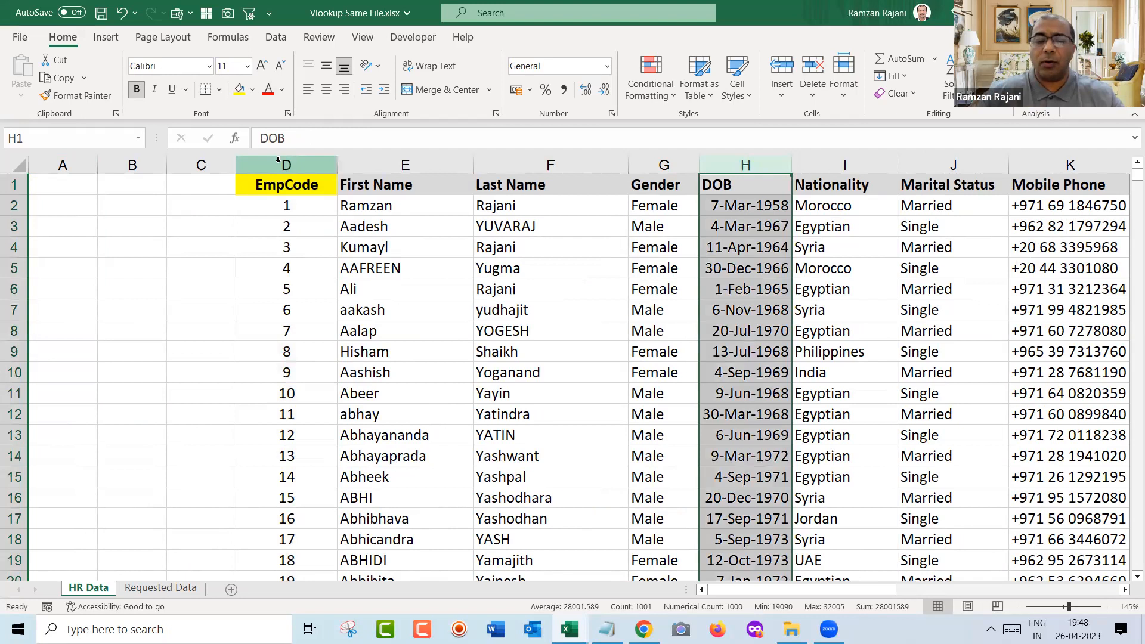
key(ctrl+shift+plus)
- Move the EmpCode column from column D to the blank column H between Gender and DOB
key(Left)
key(Left)
key(Left)
key(Left)
click(277, 161)
key(ctrl+c)
key(Right)
key(Right)
key(Right)
key(Right)
key(ctrl+v)
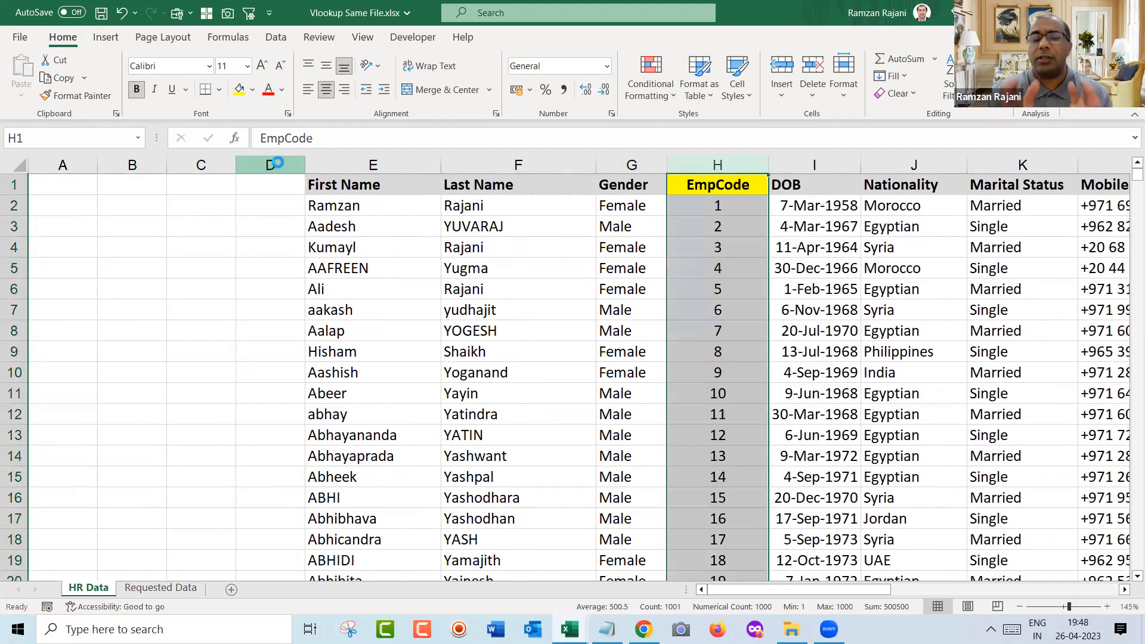
- Examine the HR Data columns after EmpCode through Hire Date against the name and Gender columns before it
key(Right)
key(Right)
key(Right)
key(Right)
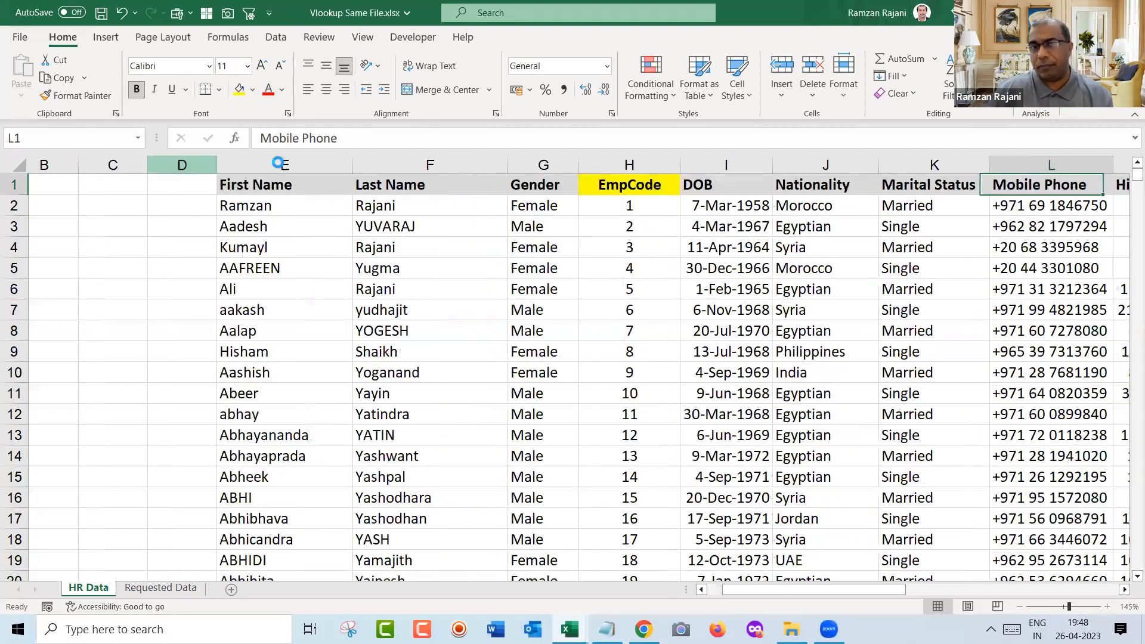
key(Right)
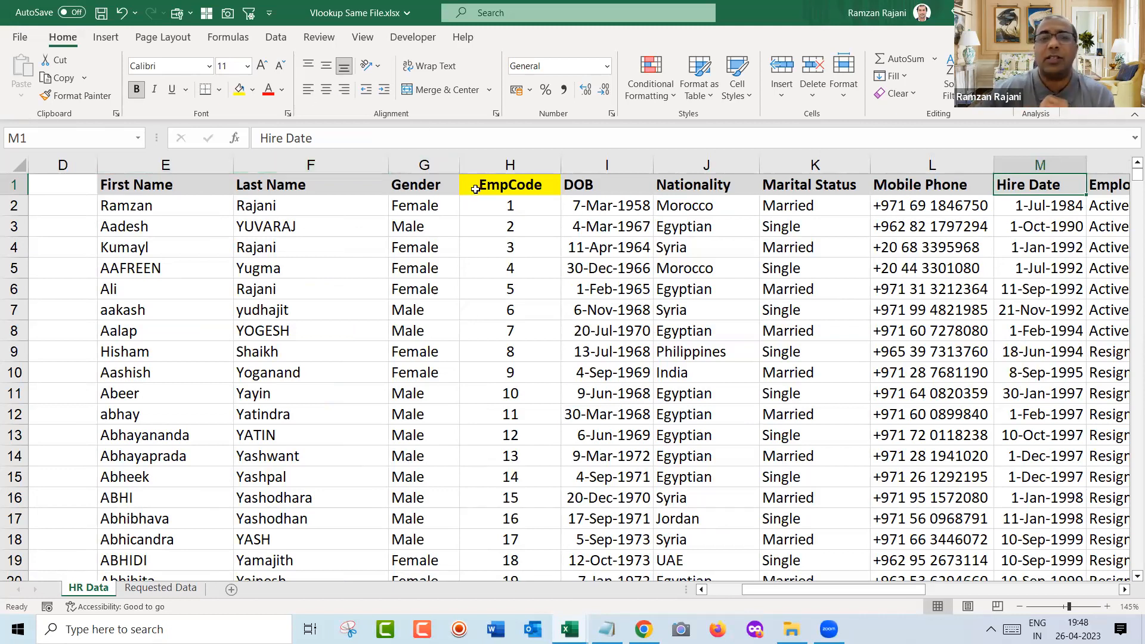
click(498, 157)
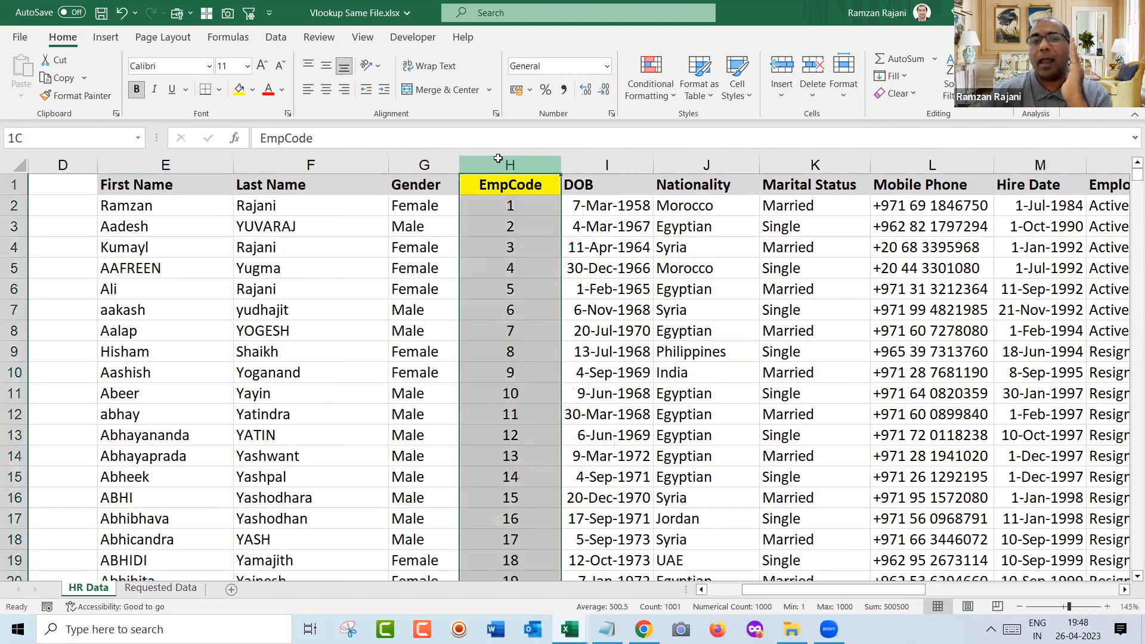
drag(558, 154, 1010, 234)
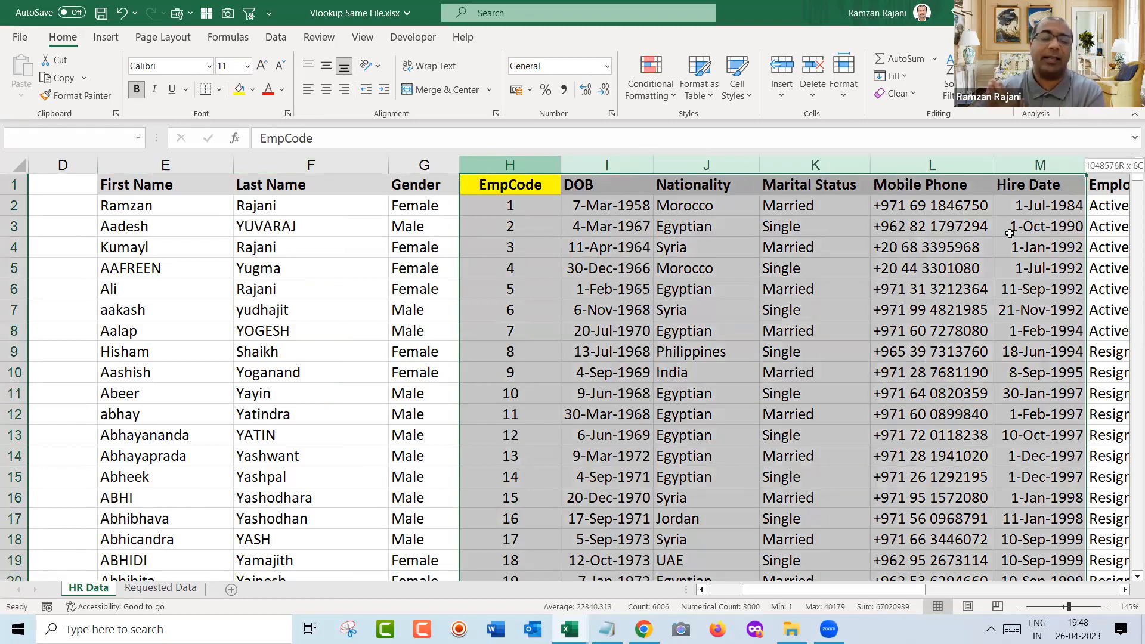
drag(1010, 234, 137, 274)
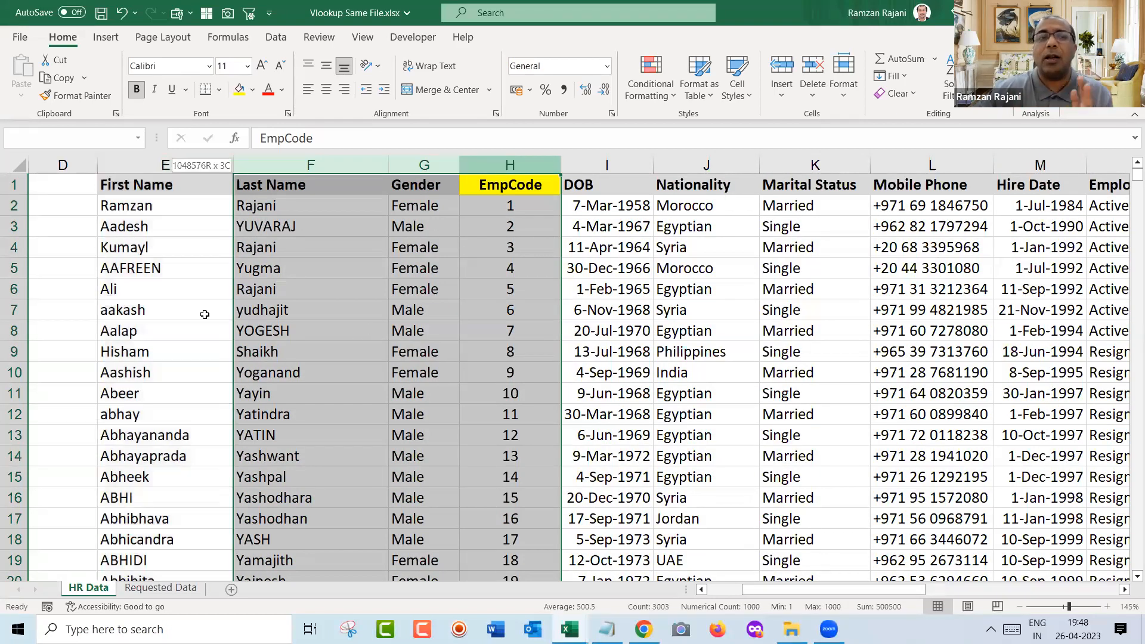
drag(203, 314, 637, 398)
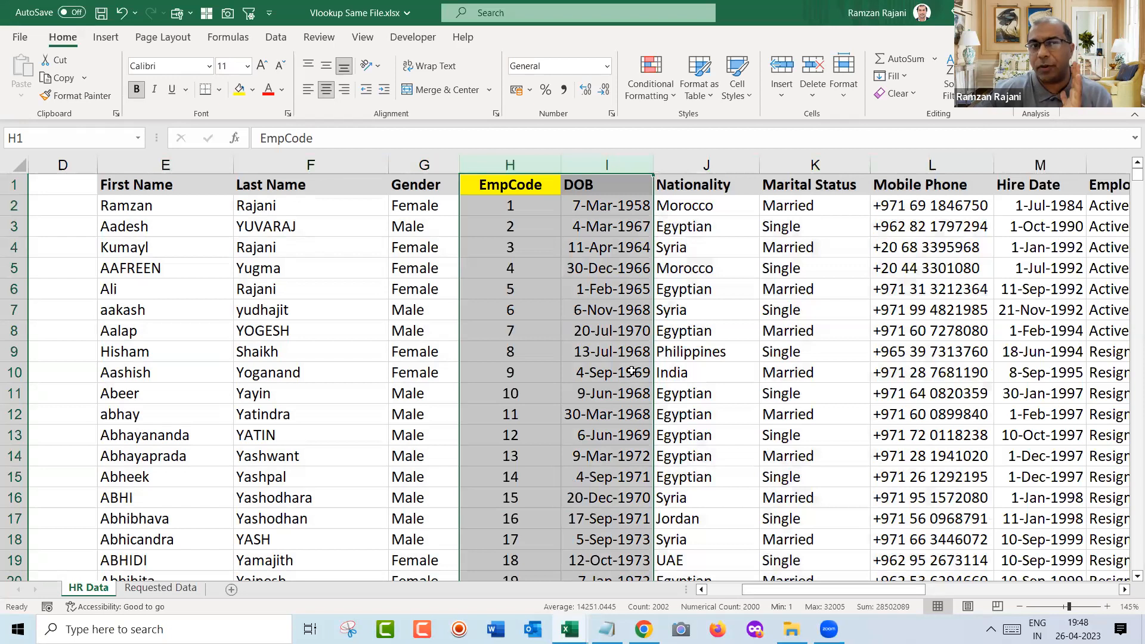
- Move the EmpCode column in HR Data from column H back to column A
click(516, 162)
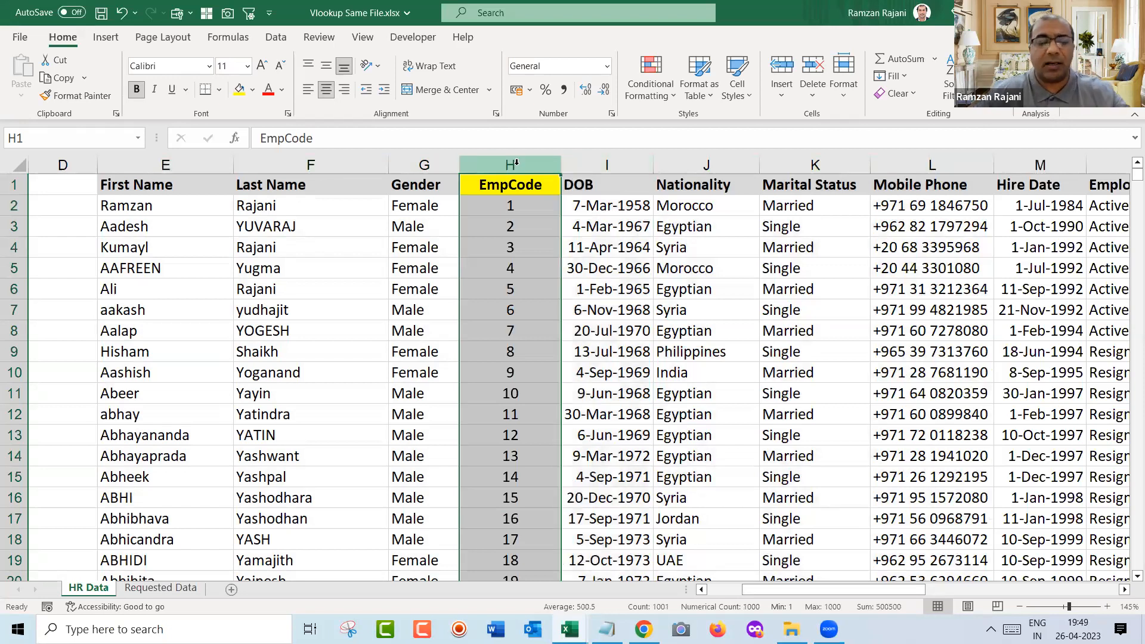
key(ctrl+x)
key(ctrl+Left)
key(ctrl+Left)
key(ctrl+v)
- Delete the three blank columns after EmpCode and the blank column between Gender and DOB in HR Data
key(Right)
key(ctrl+space)
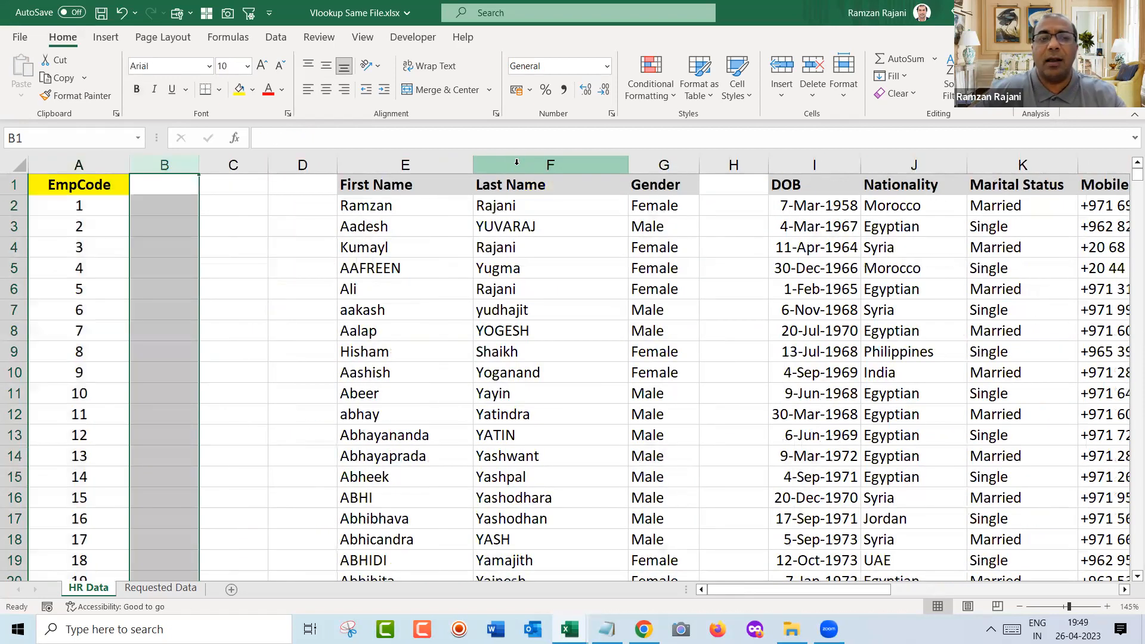
key(ctrl+shift+Right)
key(shift+Left)
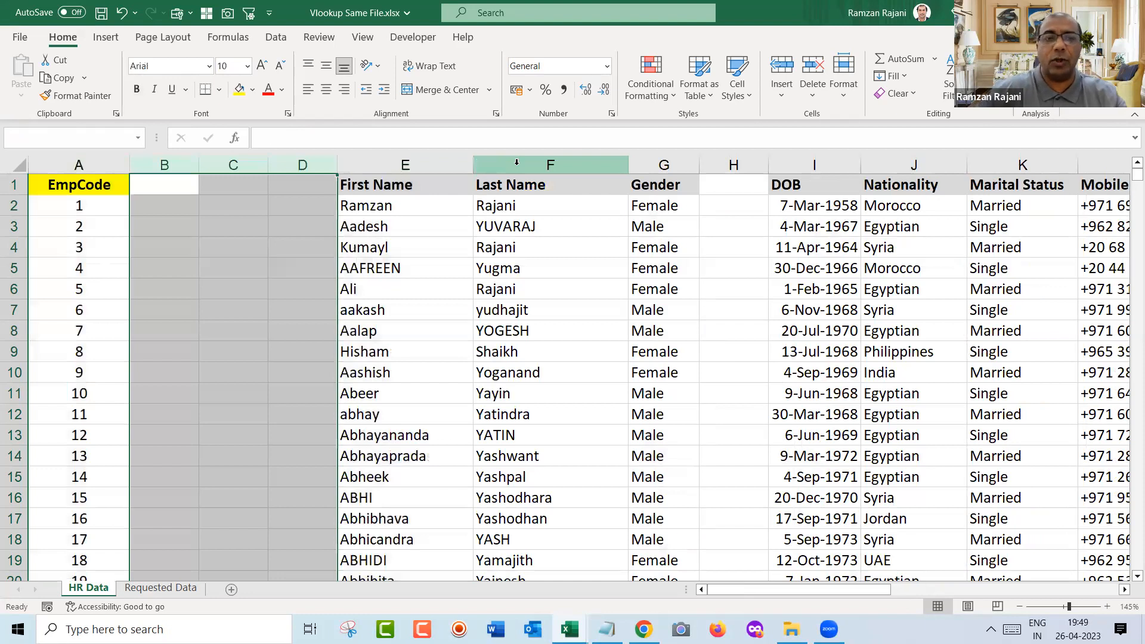
key(ctrl+minus)
key(ctrl+Right)
key(Right)
key(ctrl+space)
key(ctrl+minus)
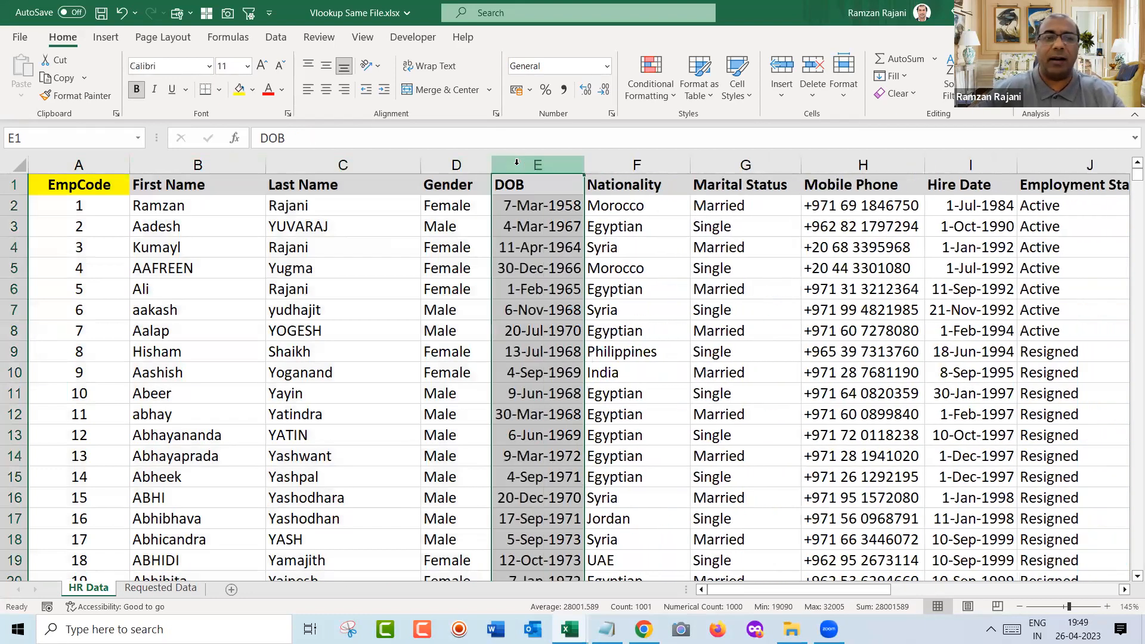
key(ctrl+Left)
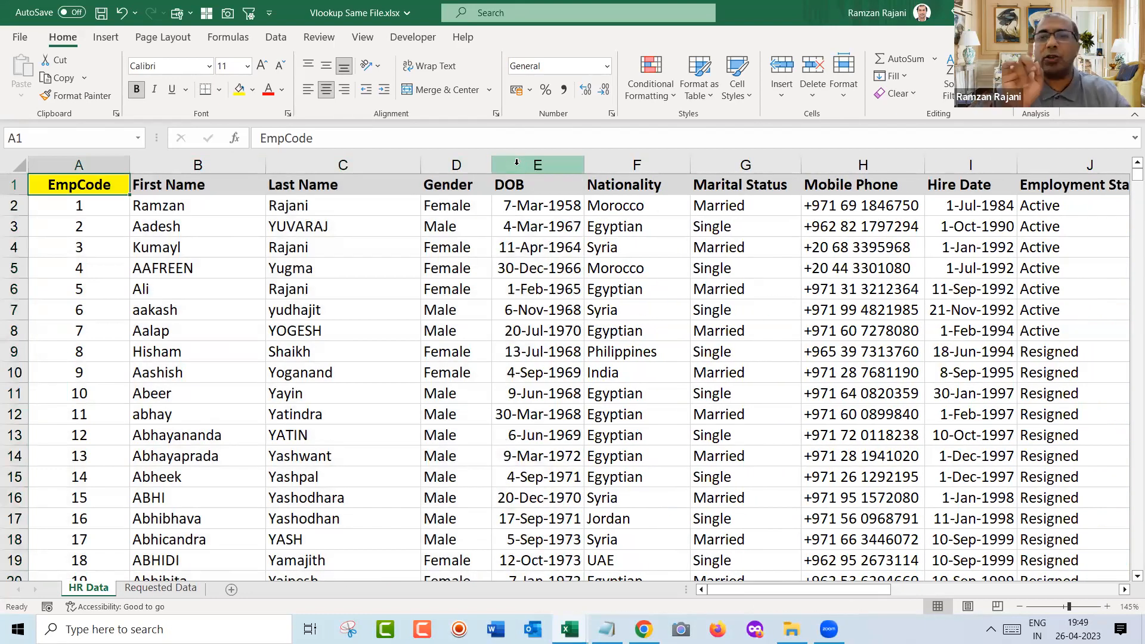
key(ctrl+n)
key(ctrl+w)
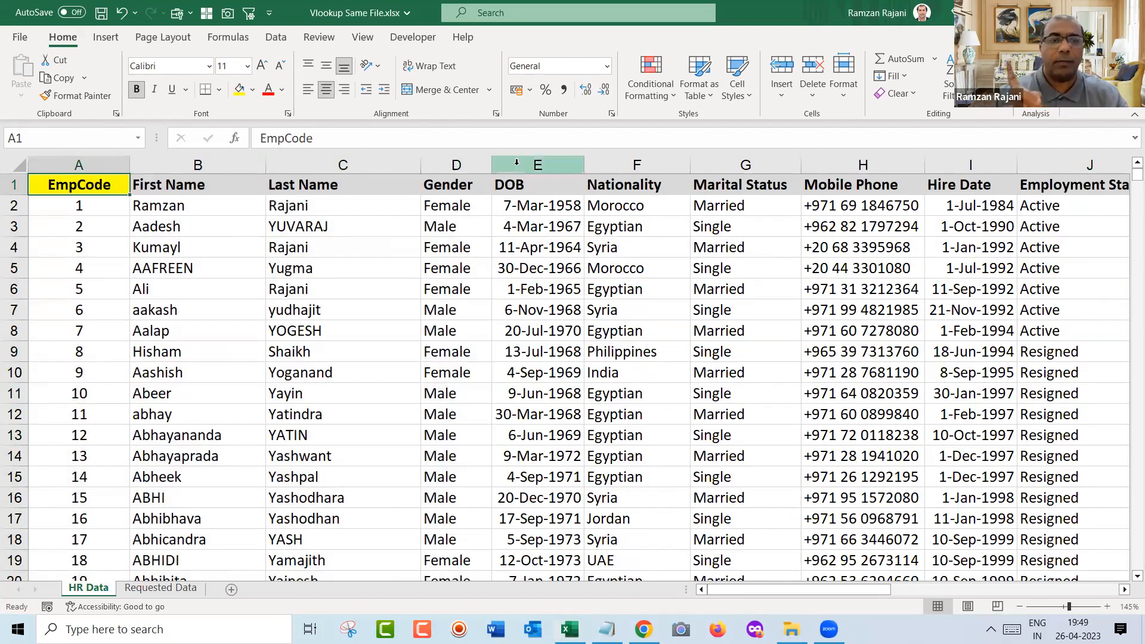
key(ctrl+Page_Down)
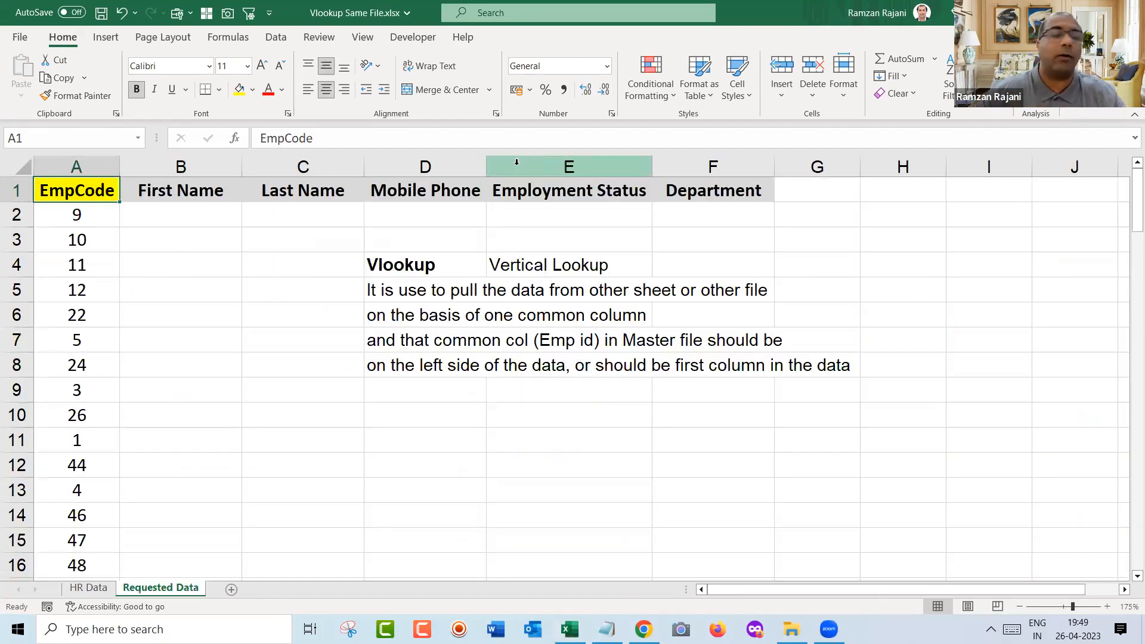
key(ctrl+Page_Up)
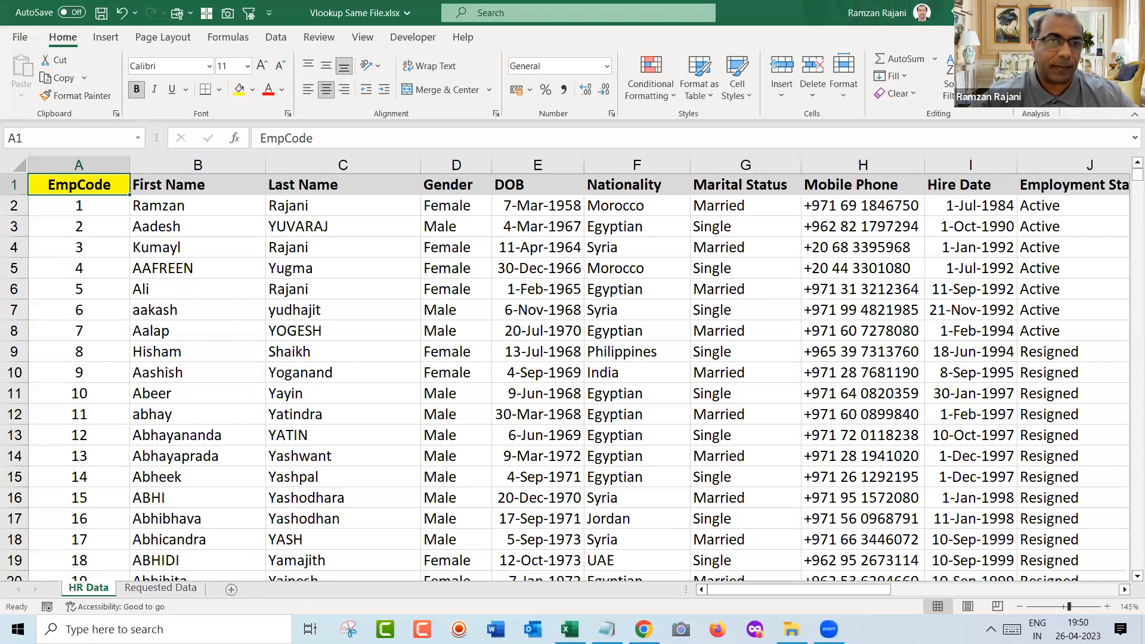
click(230, 433)
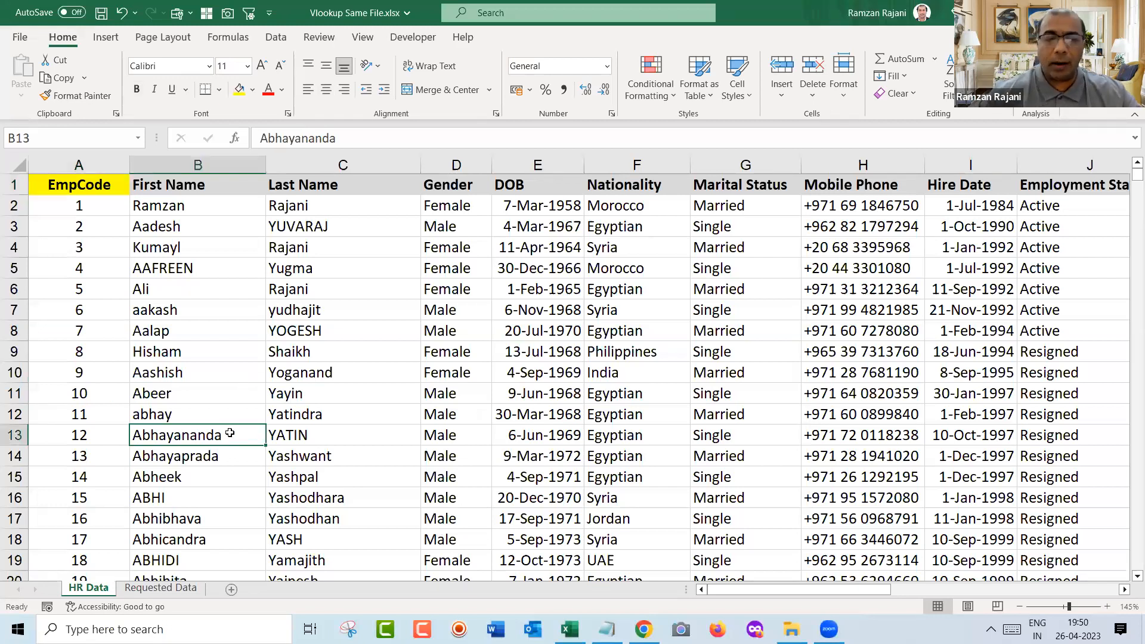
key(ctrl+Up)
key(ctrl+Left)
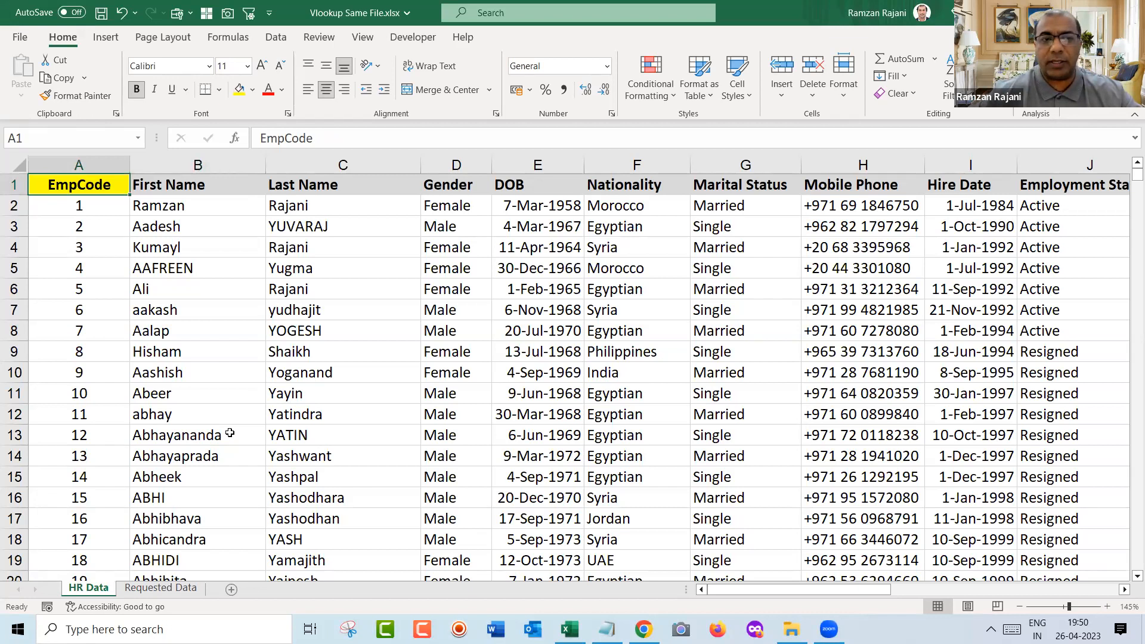
- Move the Vlookup notes in the Requested Data sheet from D4:E8 to the range starting at G4
key(ctrl+Page_Down)
key(Down)
key(Right)
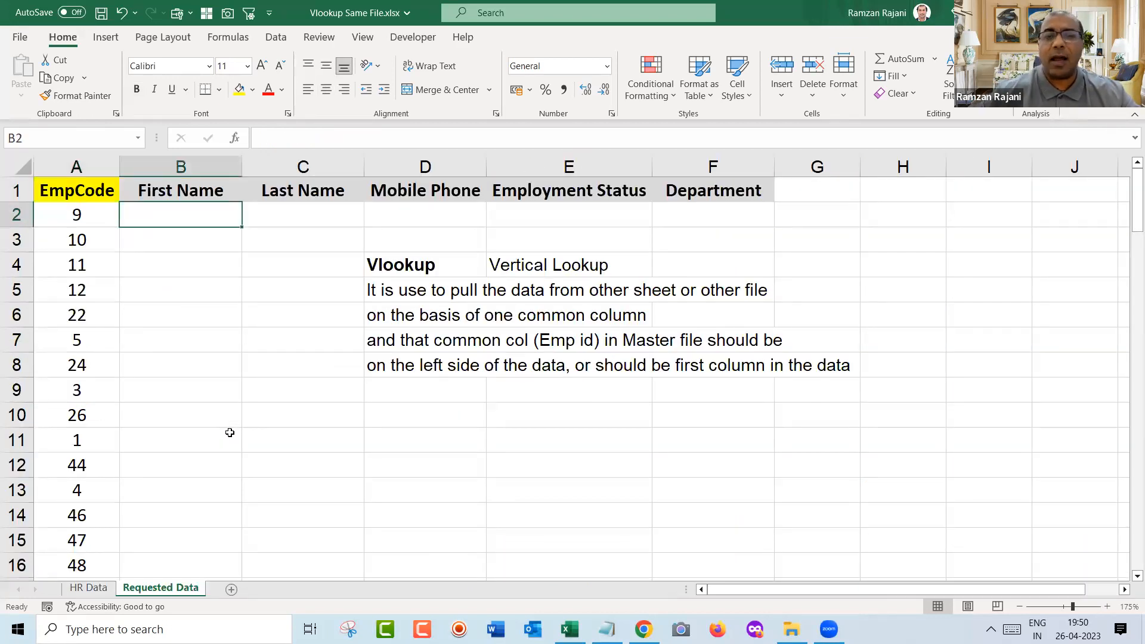
click(1107, 606)
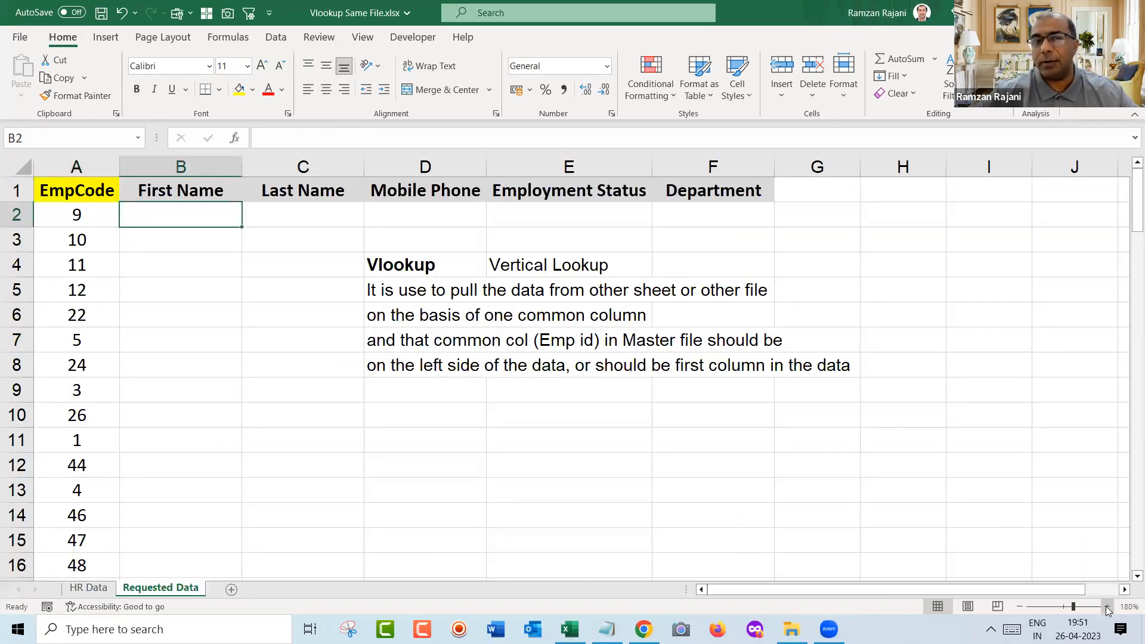
key(Up)
key(Right)
key(Right)
key(Down)
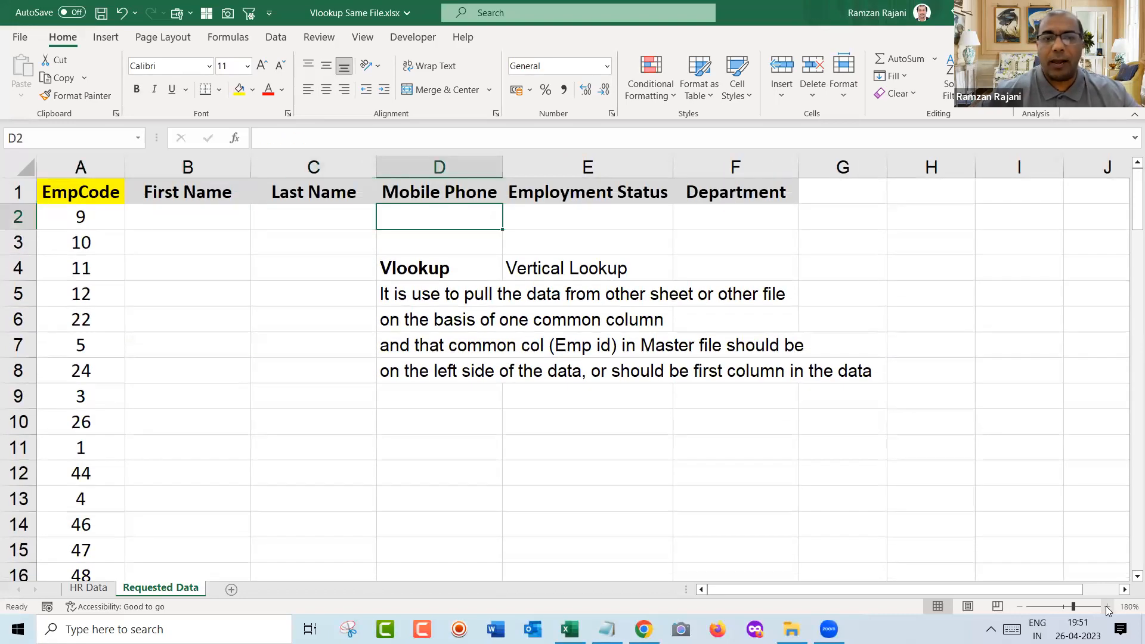
key(Down)
key(Down)
key(shift+Down)
key(shift+Down)
key(shift+Down)
key(shift+Down)
key(shift+Right)
key(ctrl+c)
key(Right)
key(Right)
key(Right)
key(ctrl+v)
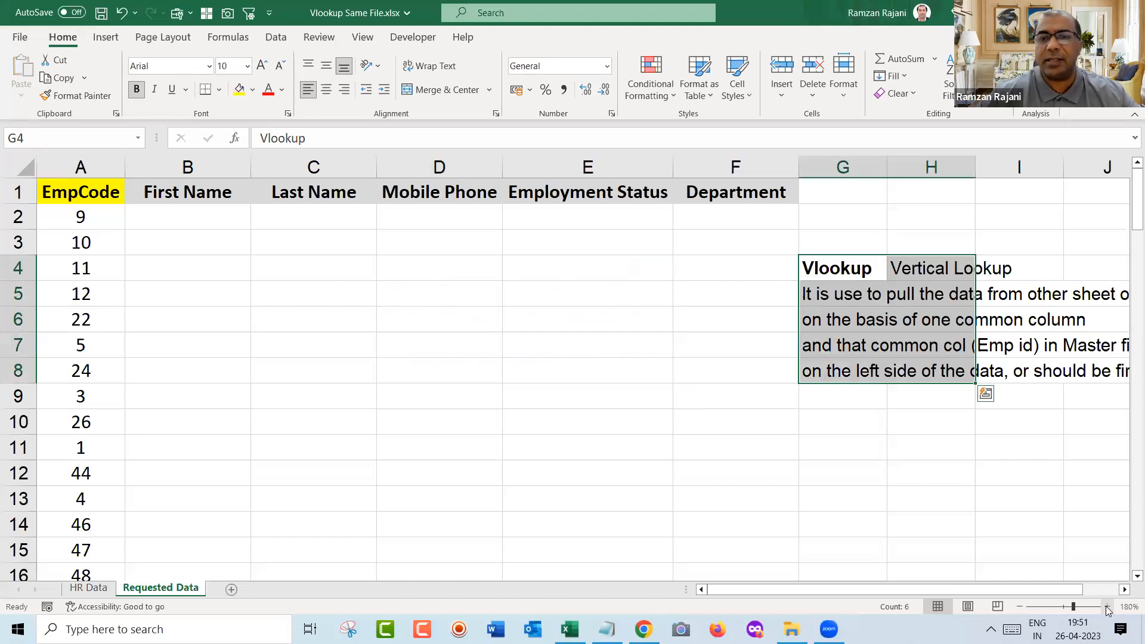
- Enter the heading "Vlookup ask you 4 Questions" in cell E4 and make it bold
key(Left)
key(Left)
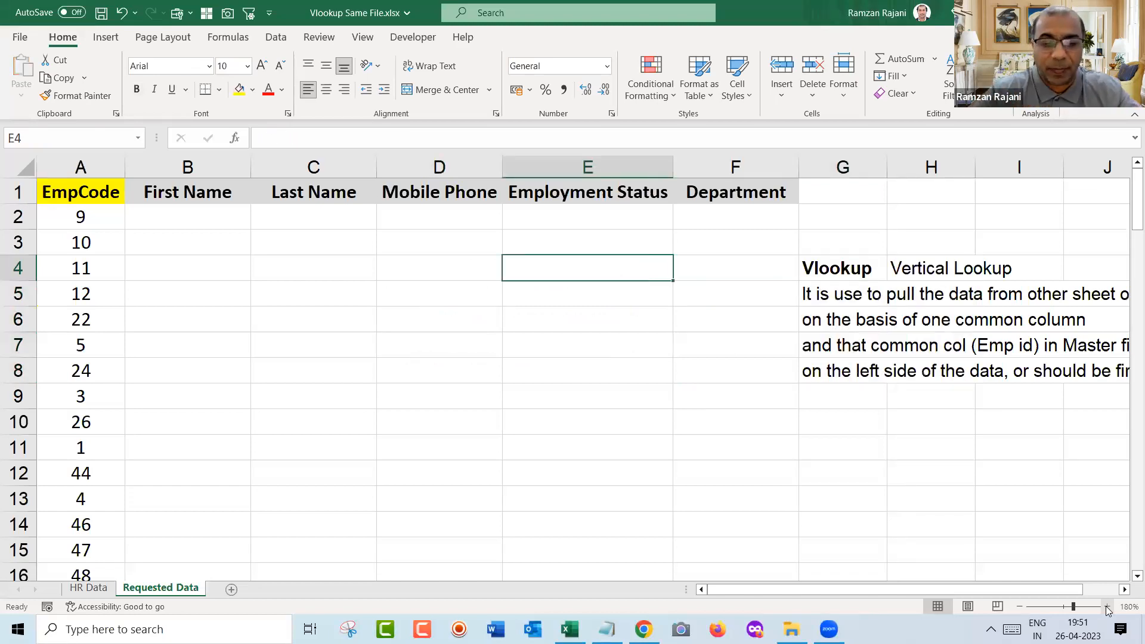
text(Vlookup as)
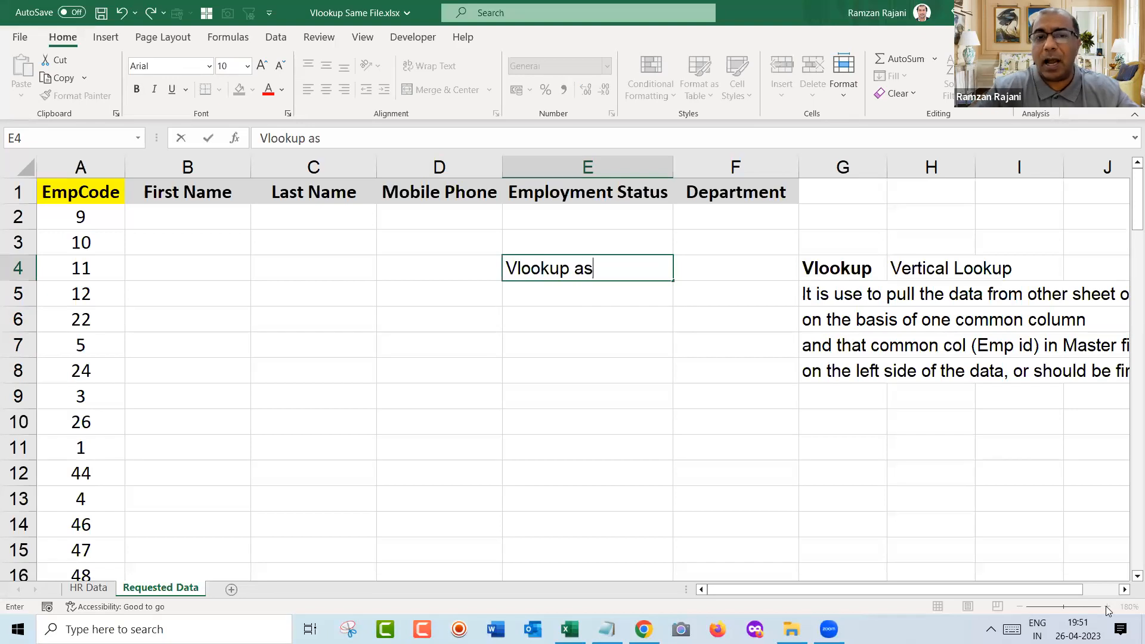
text(k you)
key(BackSpace)
text(ou )
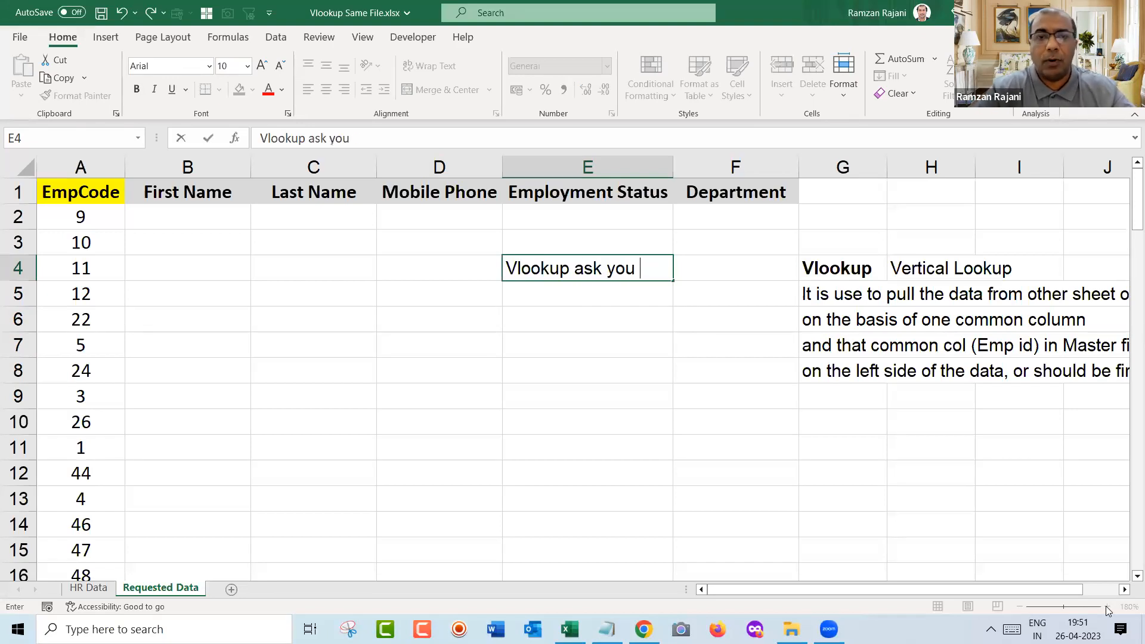
text(4 Questions)
key(Return)
key(Up)
key(ctrl+b)
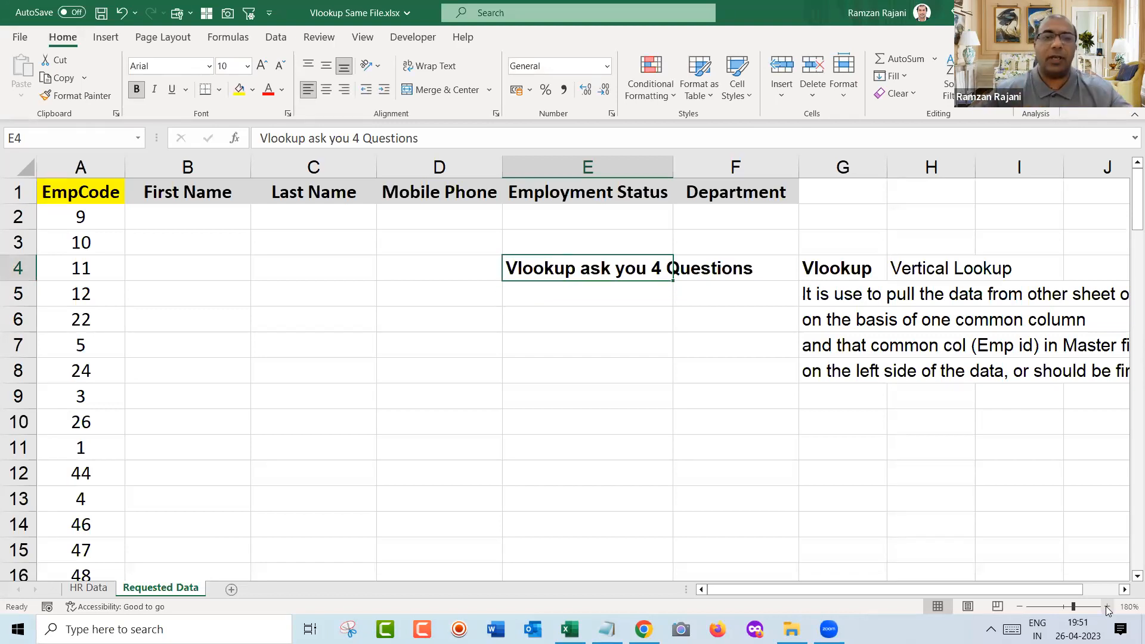
- Enter the question numbers 1 to 4 in cells D5 through D8
key(Down)
key(Left)
text(1)
key(Return)
text(2)
key(Return)
text(3)
key(Return)
text(4)
key(Return)
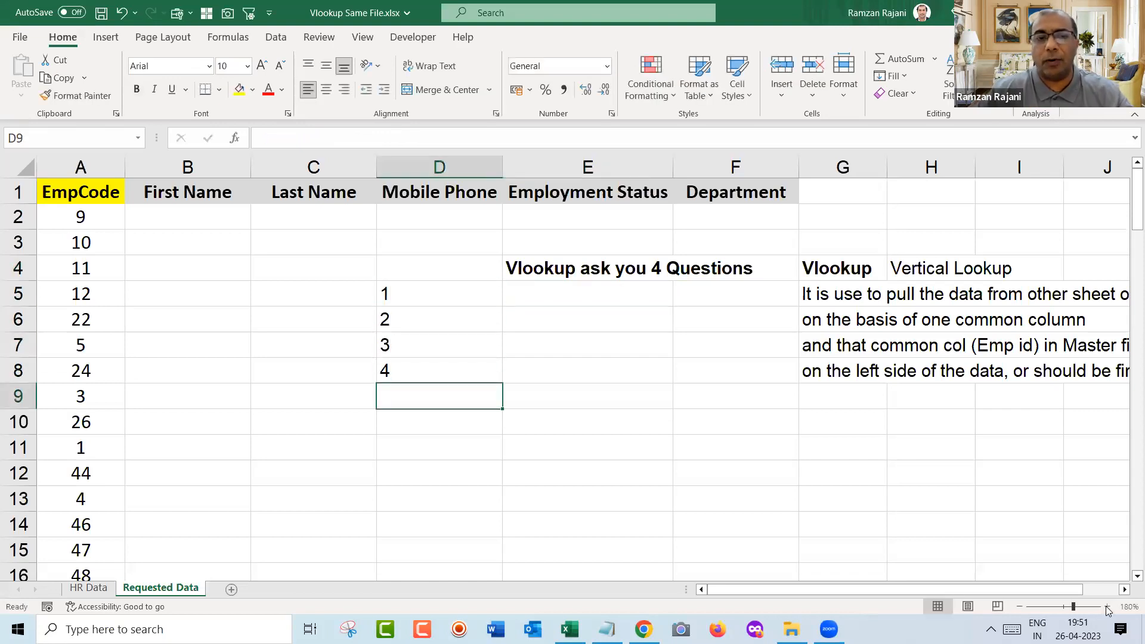
- Right-align the question numbers in D5:D8
key(Up)
key(Up)
key(Up)
key(Up)
key(ctrl+shift+Down)
key(alt)
key(h)
key(a)
key(r)
- Enter "Lookup Which emp id you wish to search" in cell E5 as the first question
key(Right)
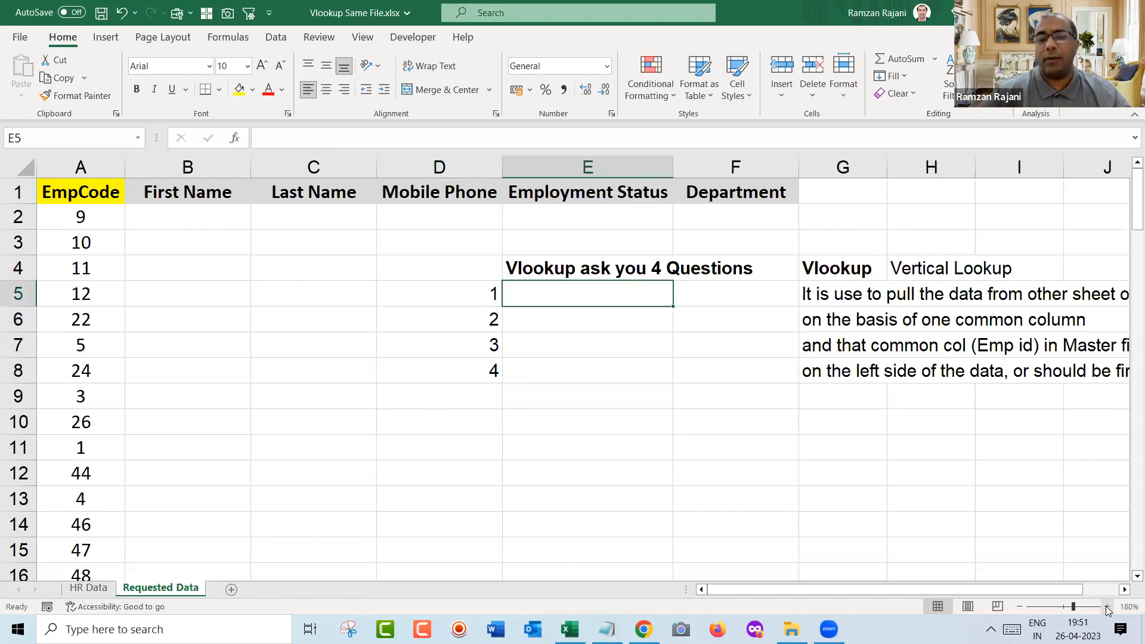
text(Loookup)
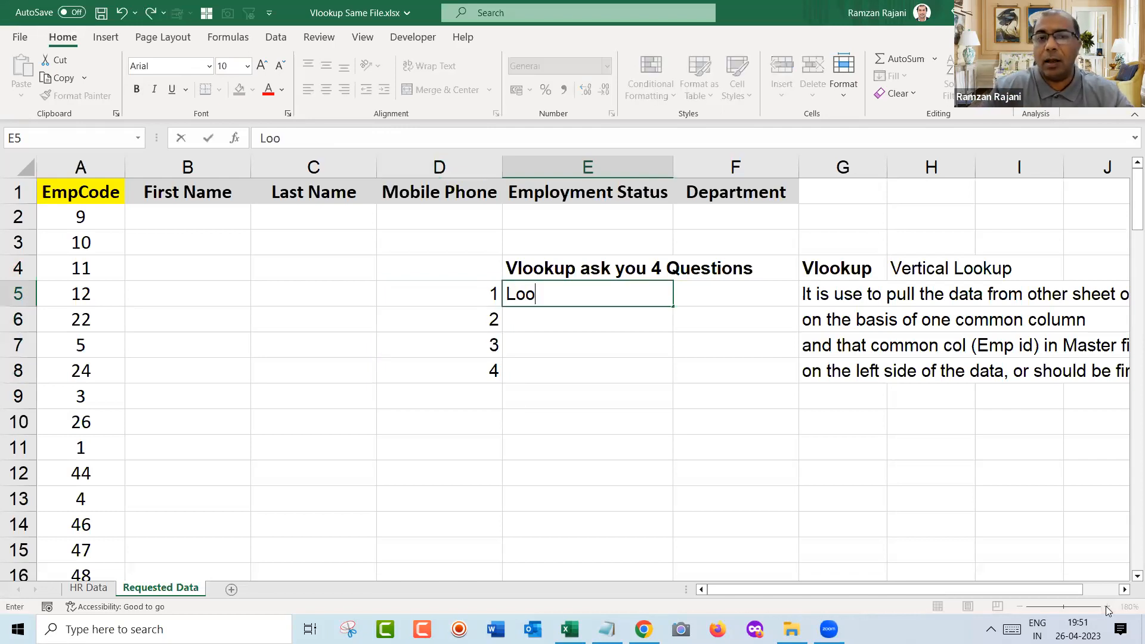
key(BackSpace)
key(BackSpace)
key(BackSpace)
key(BackSpace)
key(BackSpace)
text(kup W)
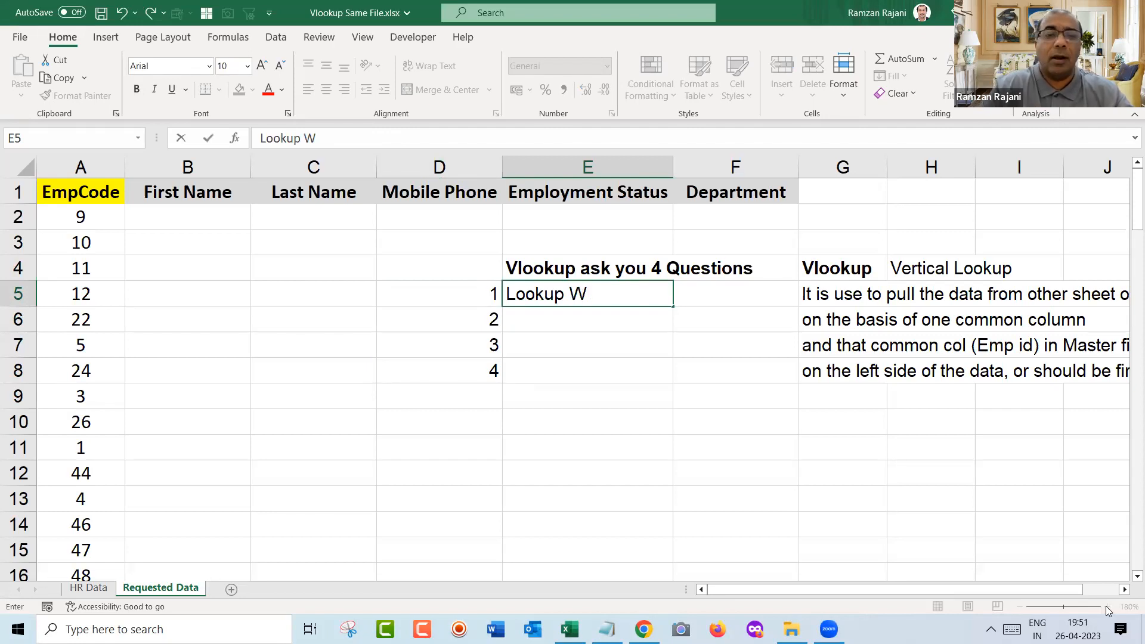
text(hich emp)
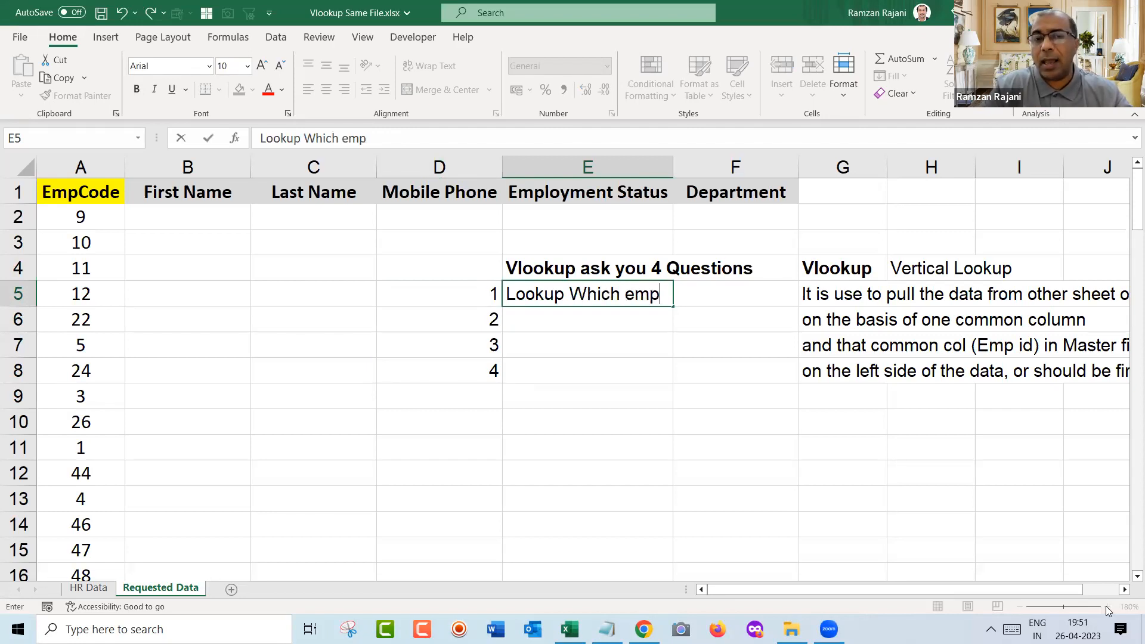
text( id you wish )
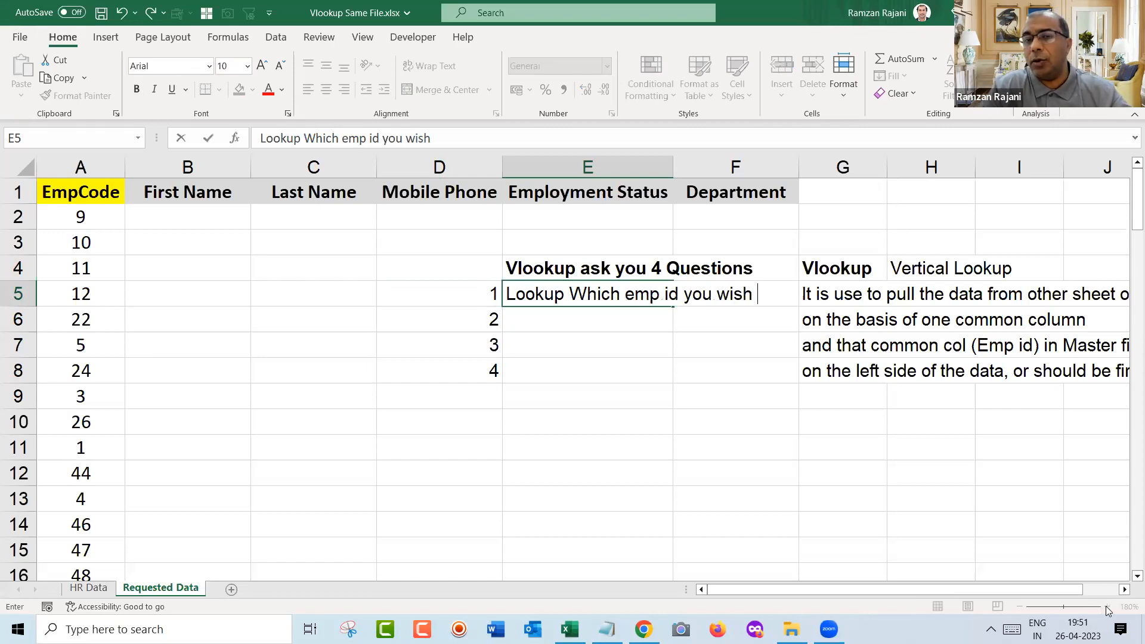
text(to seatch)
key(BackSpace)
key(BackSpace)
key(BackSpace)
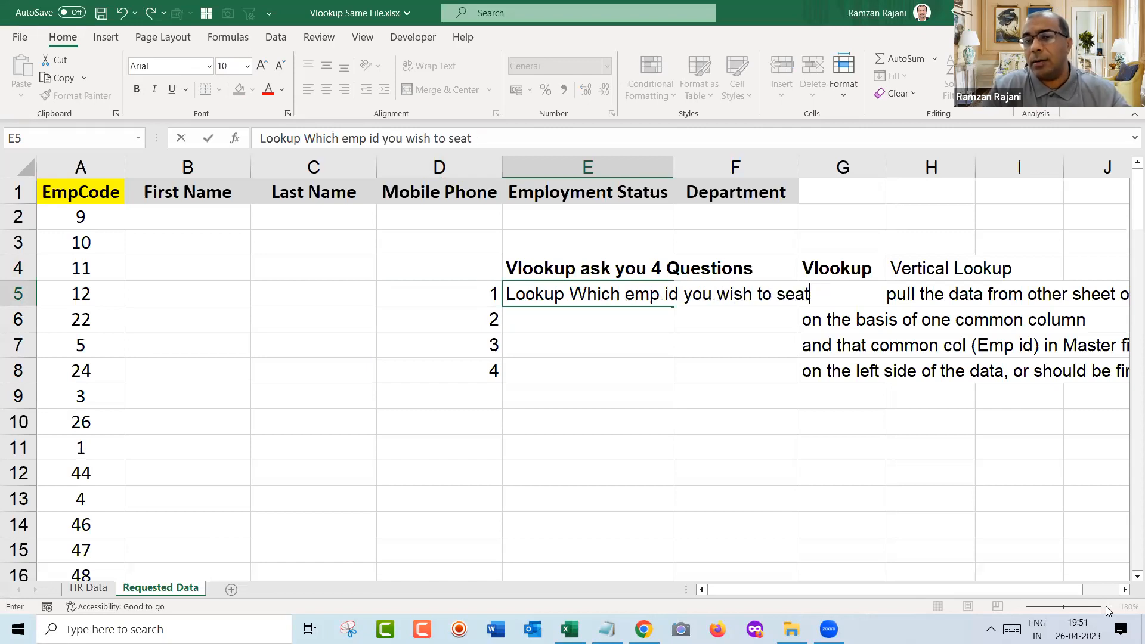
text(tch)
key(BackSpace)
key(BackSpace)
key(BackSpace)
text(tc)
key(BackSpace)
key(BackSpace)
text(rch)
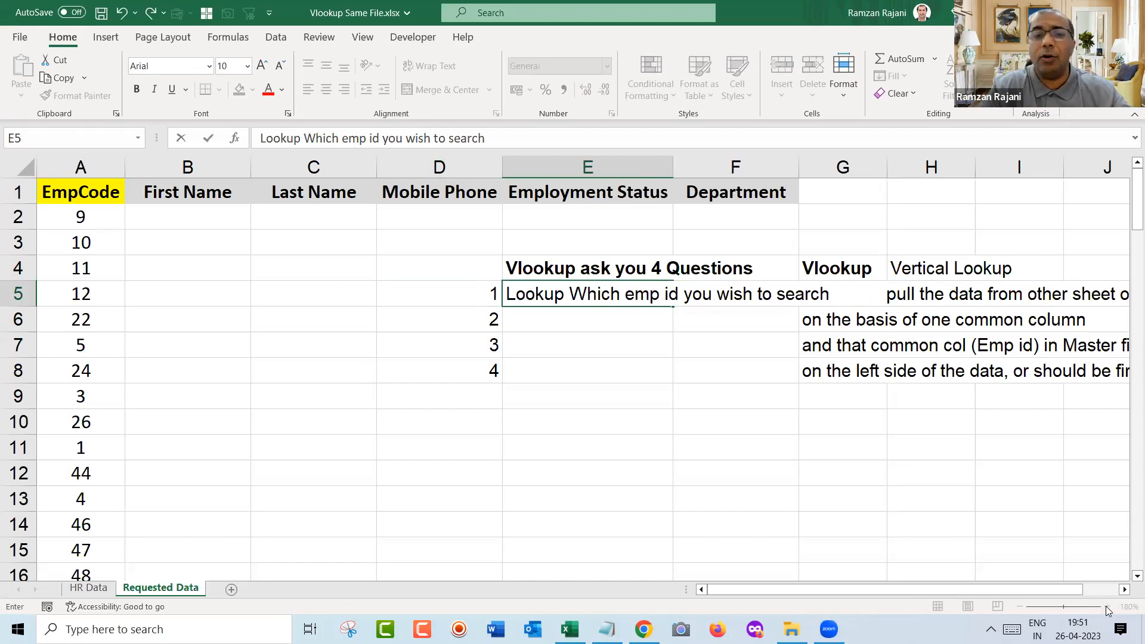
key(Return)
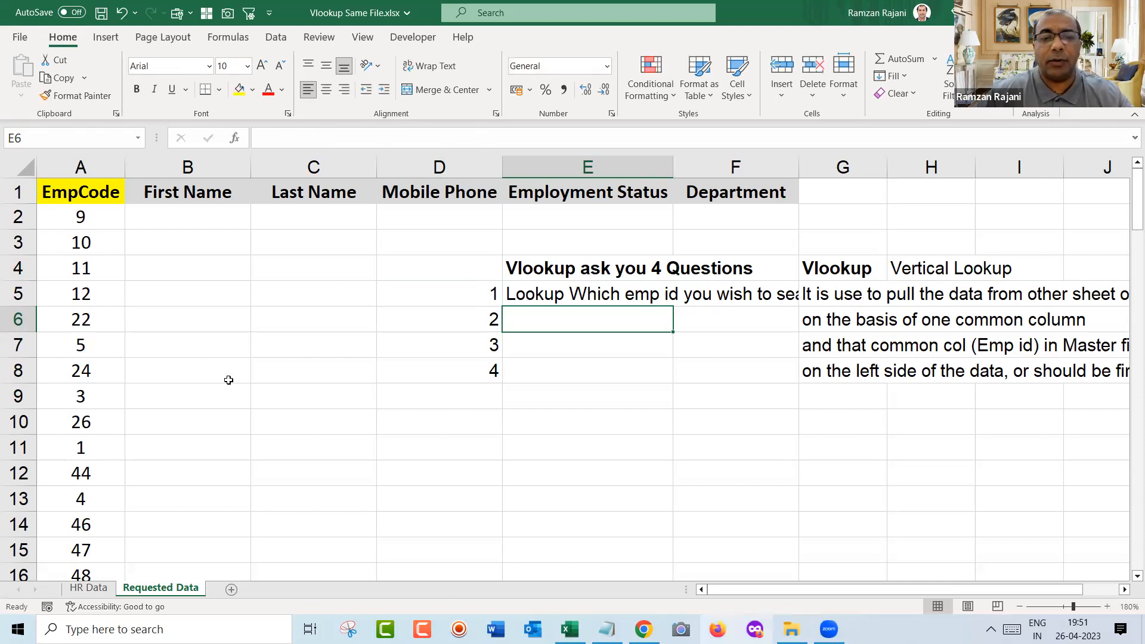
- Enter "Where to search (Master data)" in cell E6 as the second question
click(72, 225)
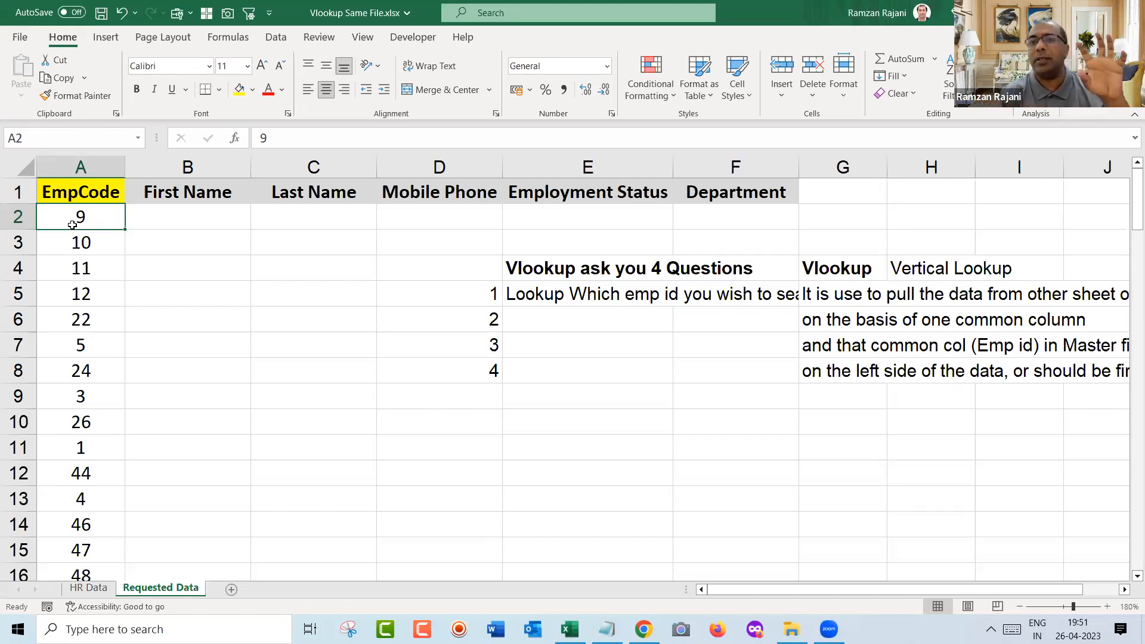
click(543, 326)
text(Where t)
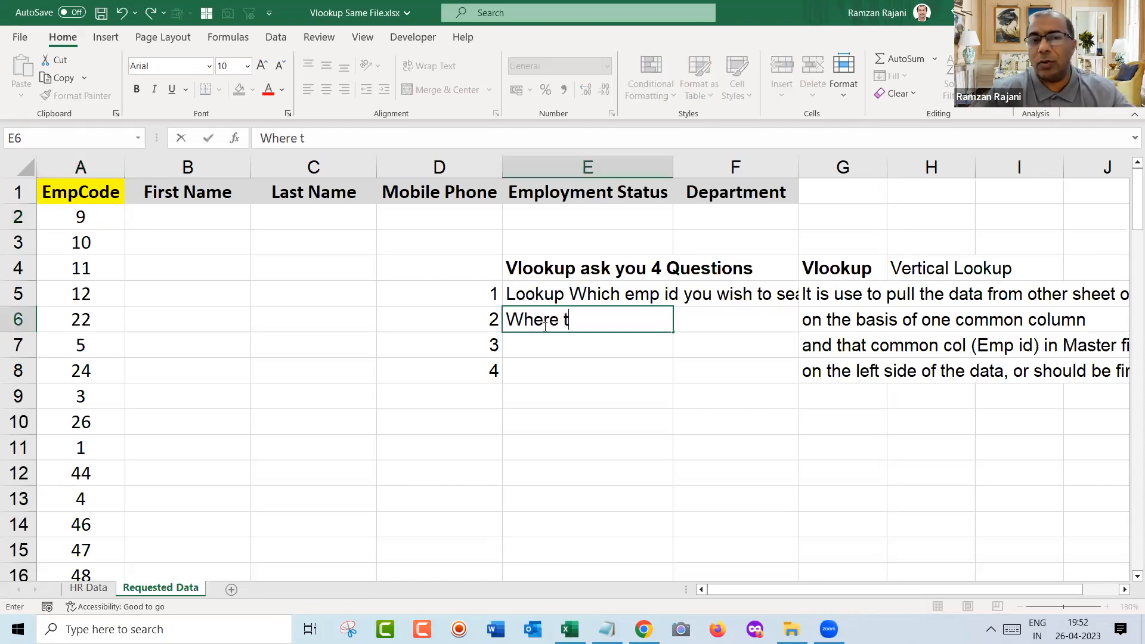
text(o search ()
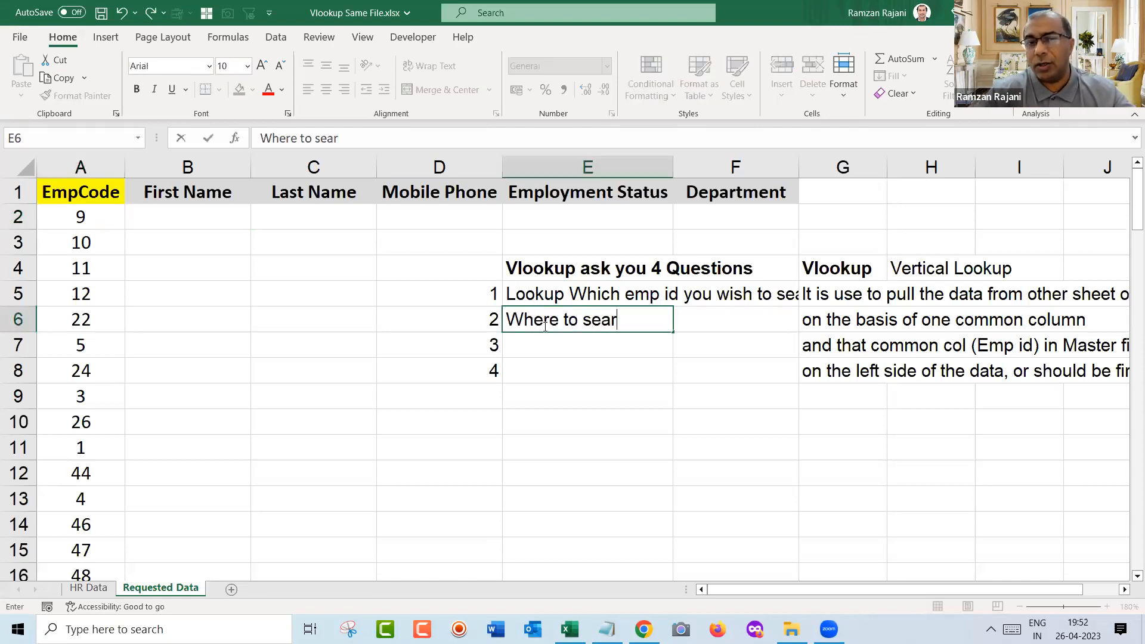
text(ster file)
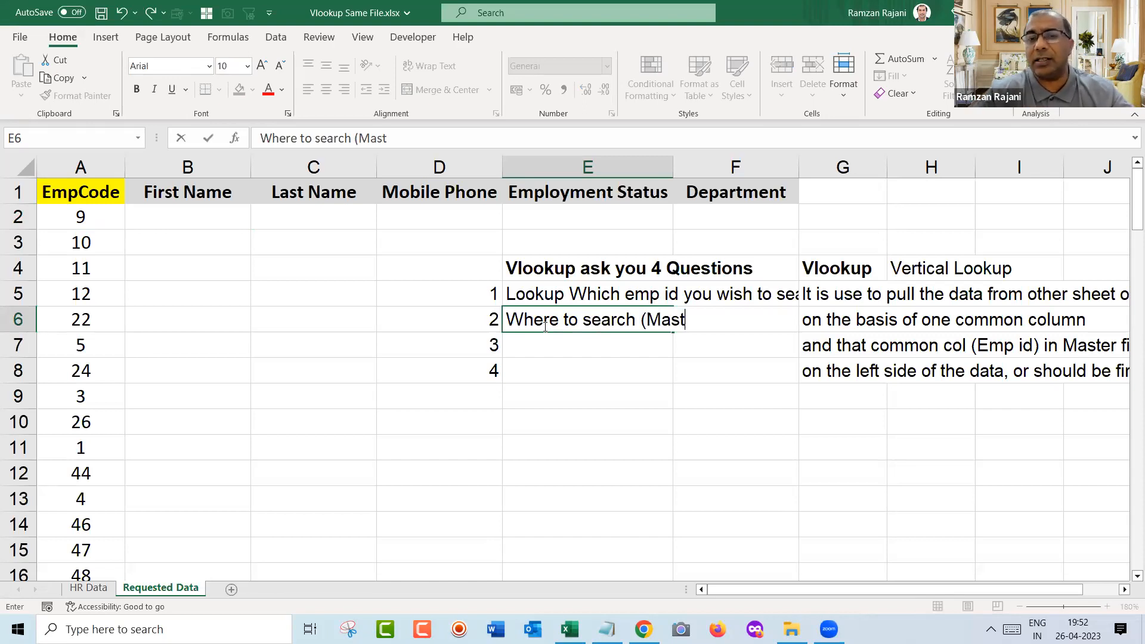
key(BackSpace)
key(BackSpace)
key(BackSpace)
key(BackSpace)
text(data))
key(Return)
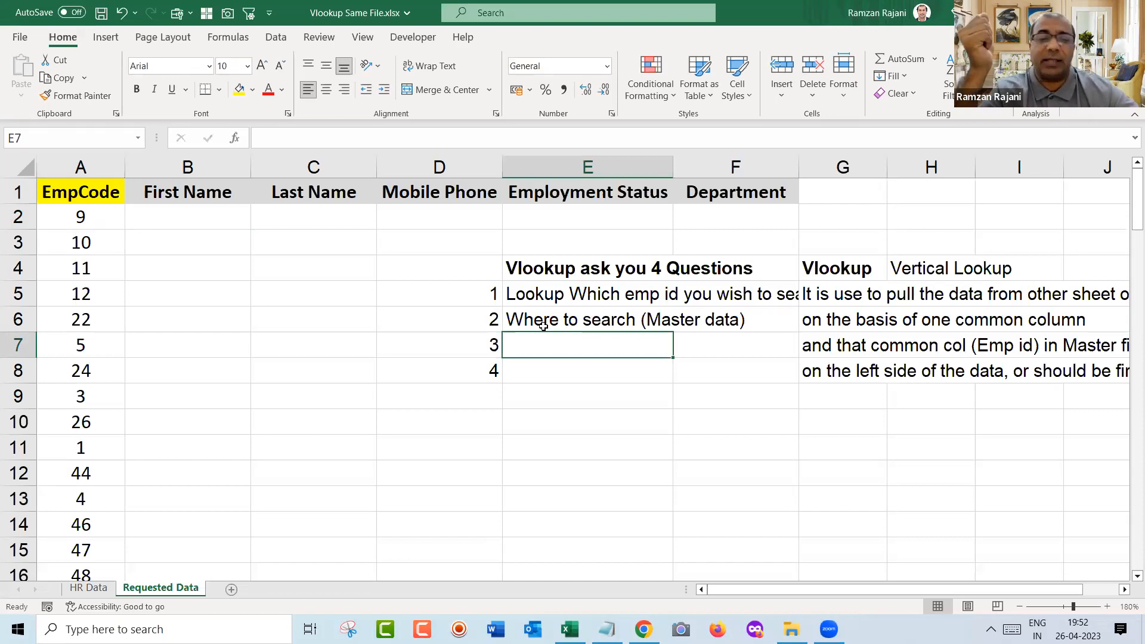
- Enter "Which col to pull from master data" in cell E7 as the third question
text(Which )
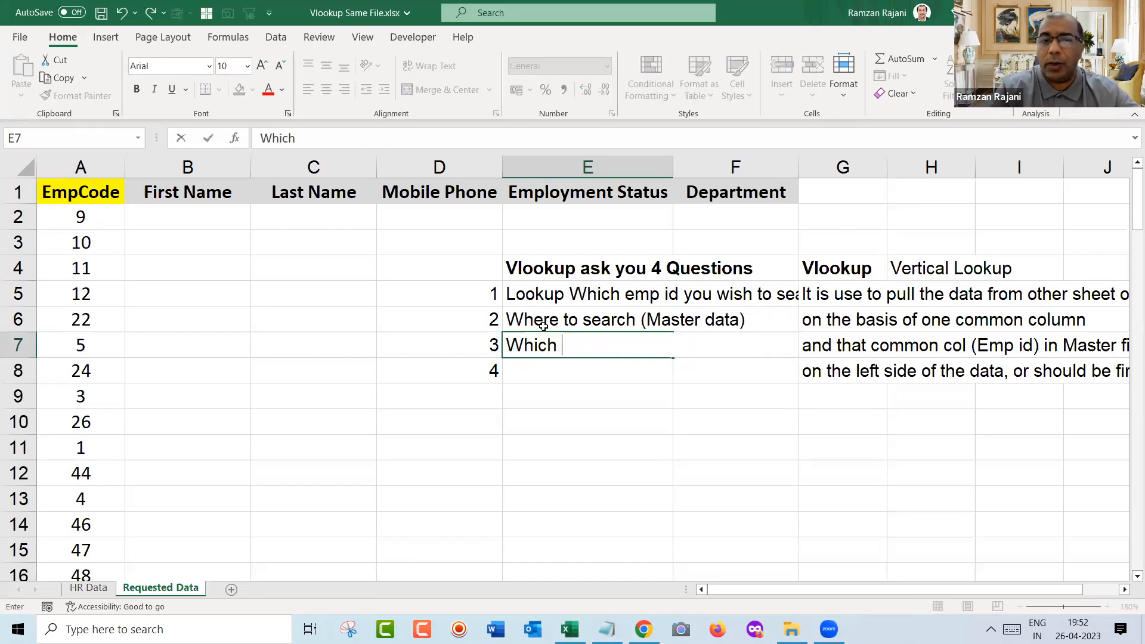
text(col to pu)
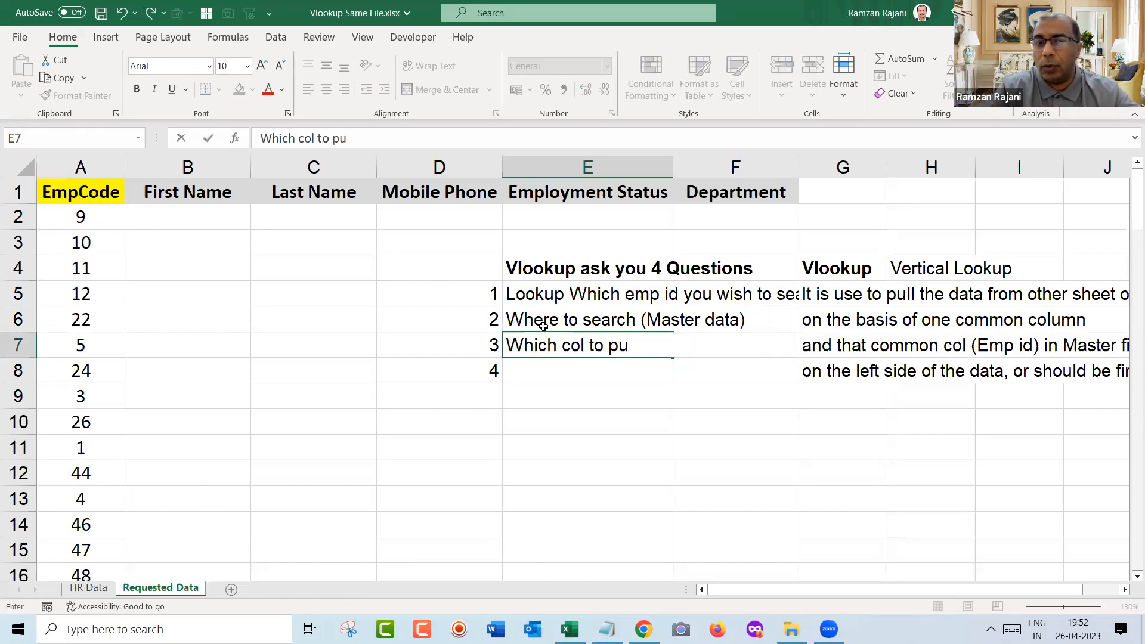
text(ll from master data)
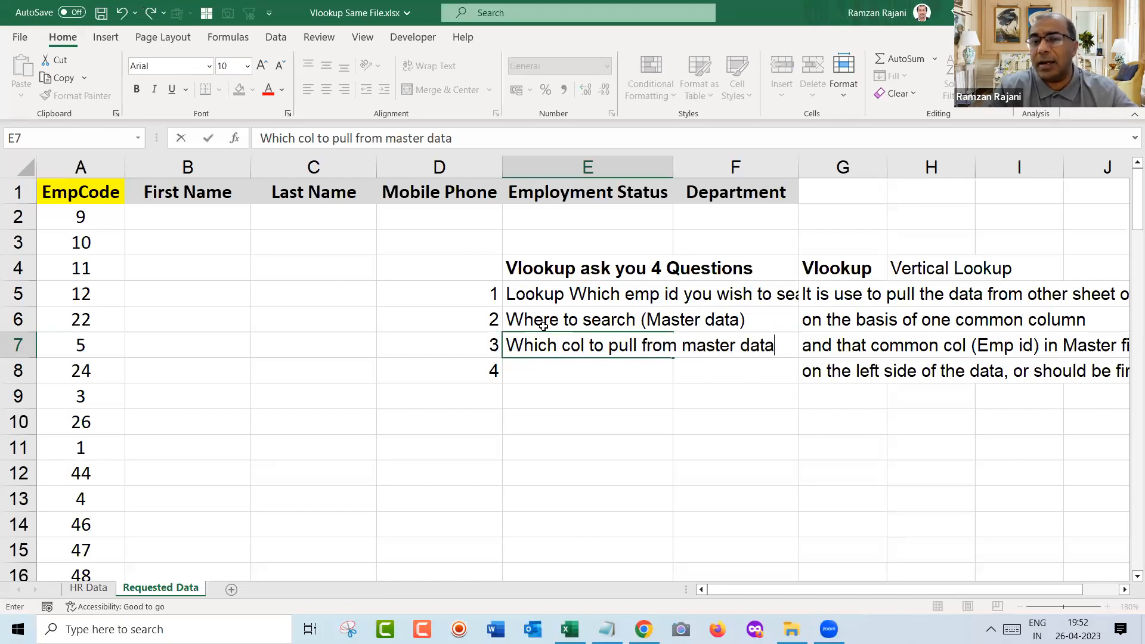
key(Return)
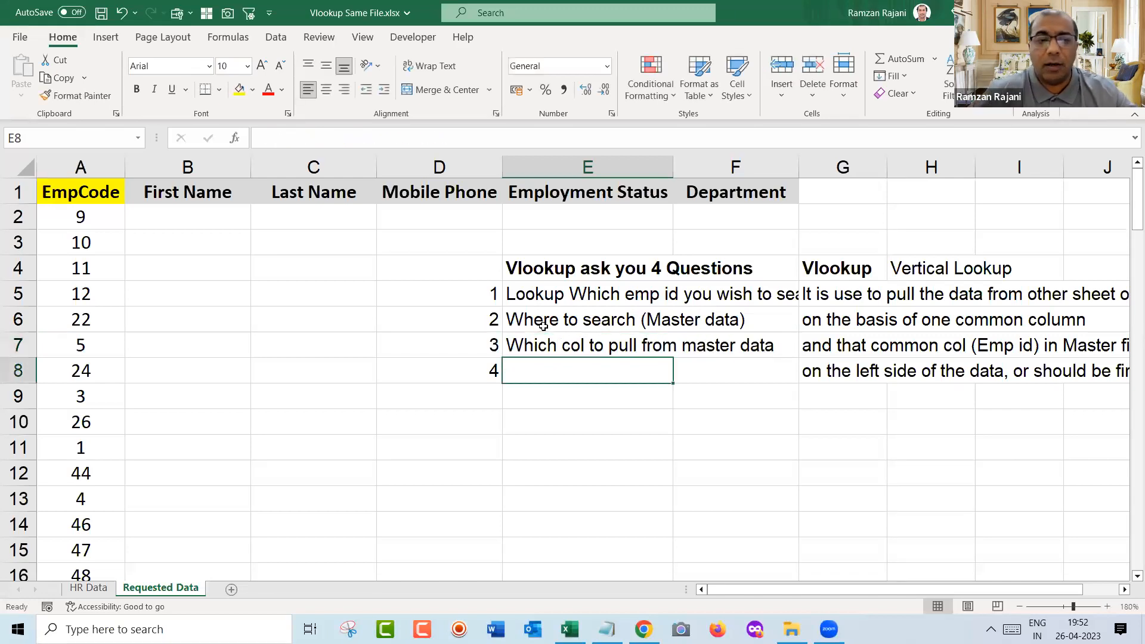
- Examine the positions of the EmpCode and First Name columns on the HR Data sheet
key(ctrl+Page_Up)
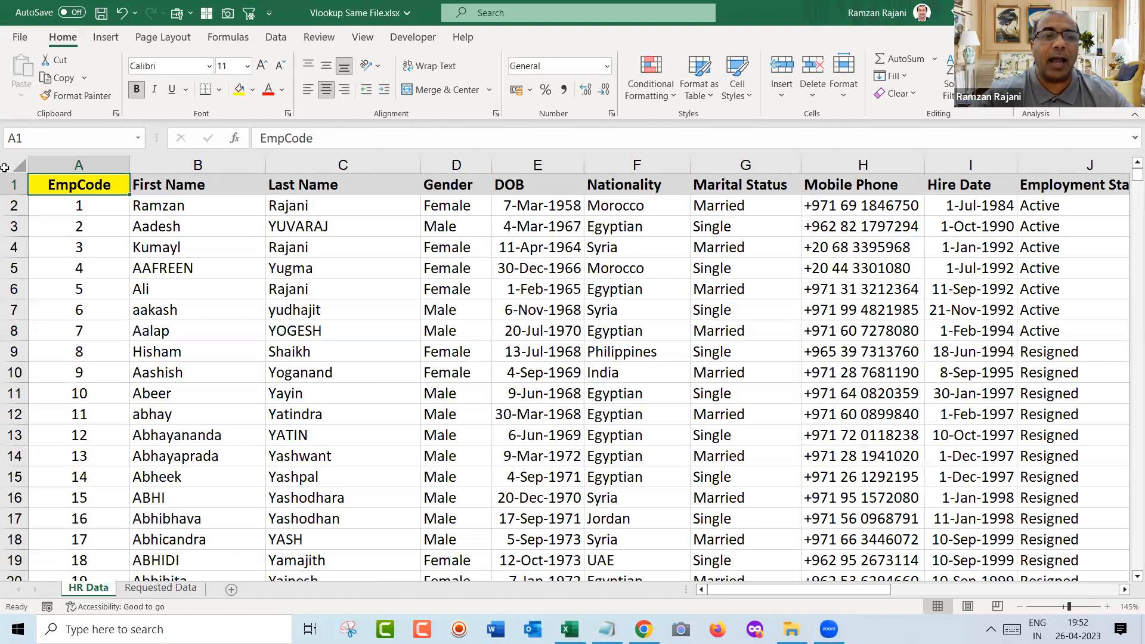
click(238, 164)
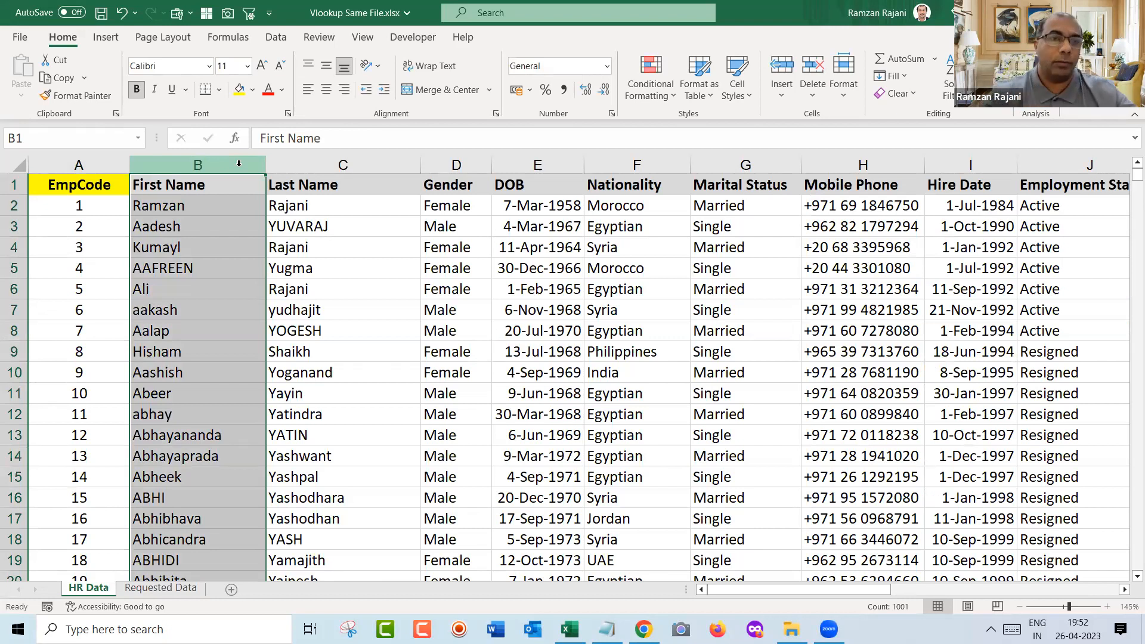
key(ctrl+Home)
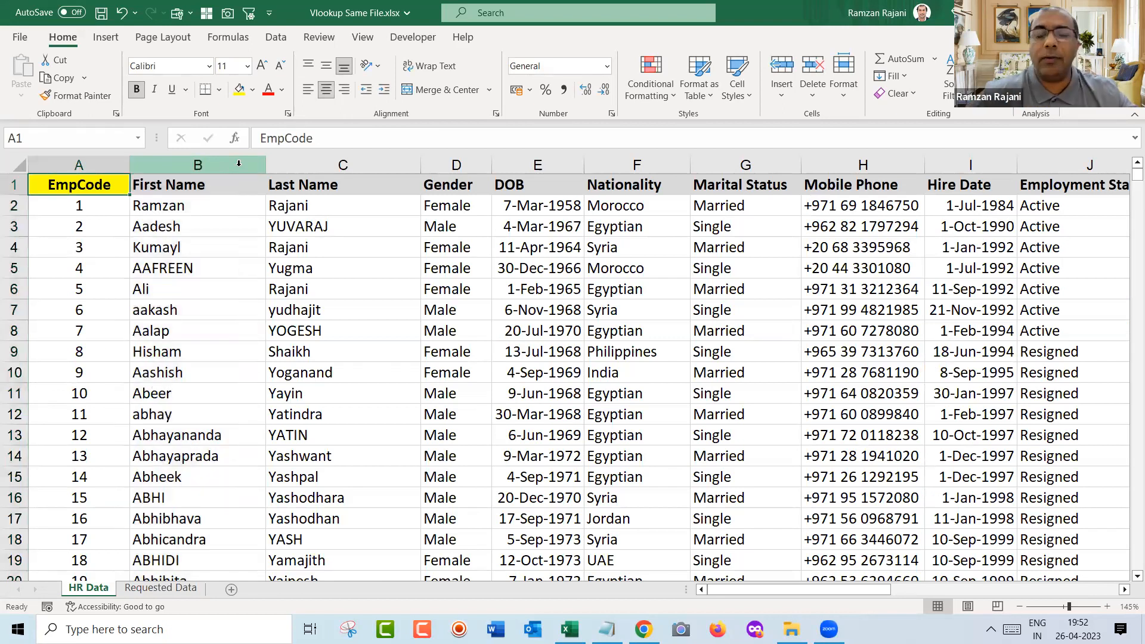
click(109, 166)
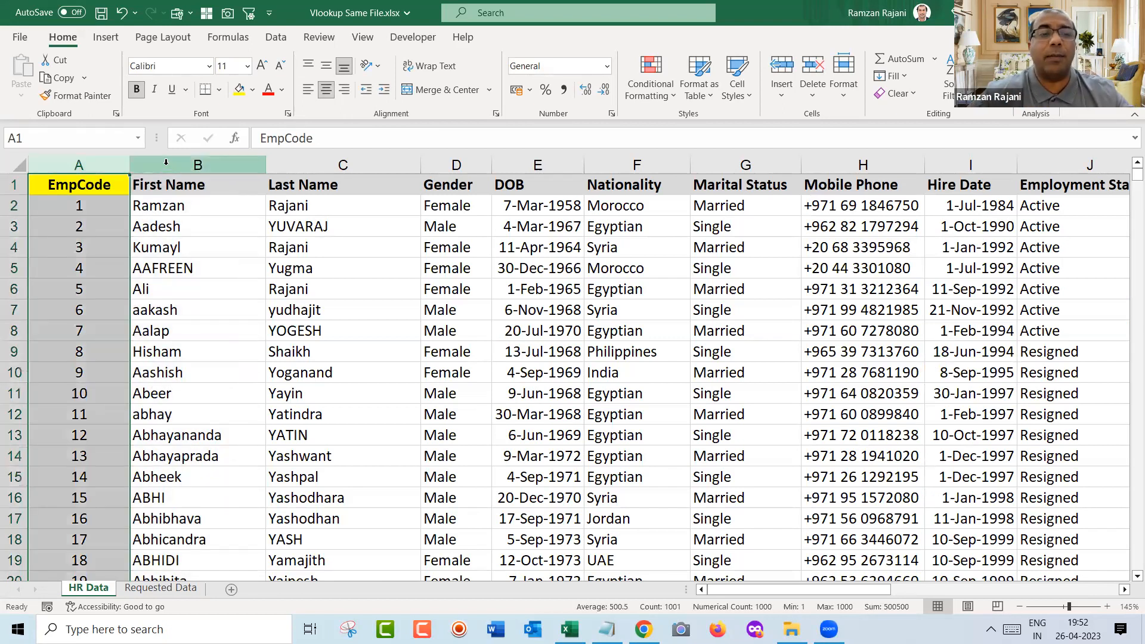
click(165, 162)
- Insert four blank columns before the EmpCode column on the HR Data sheet
click(101, 161)
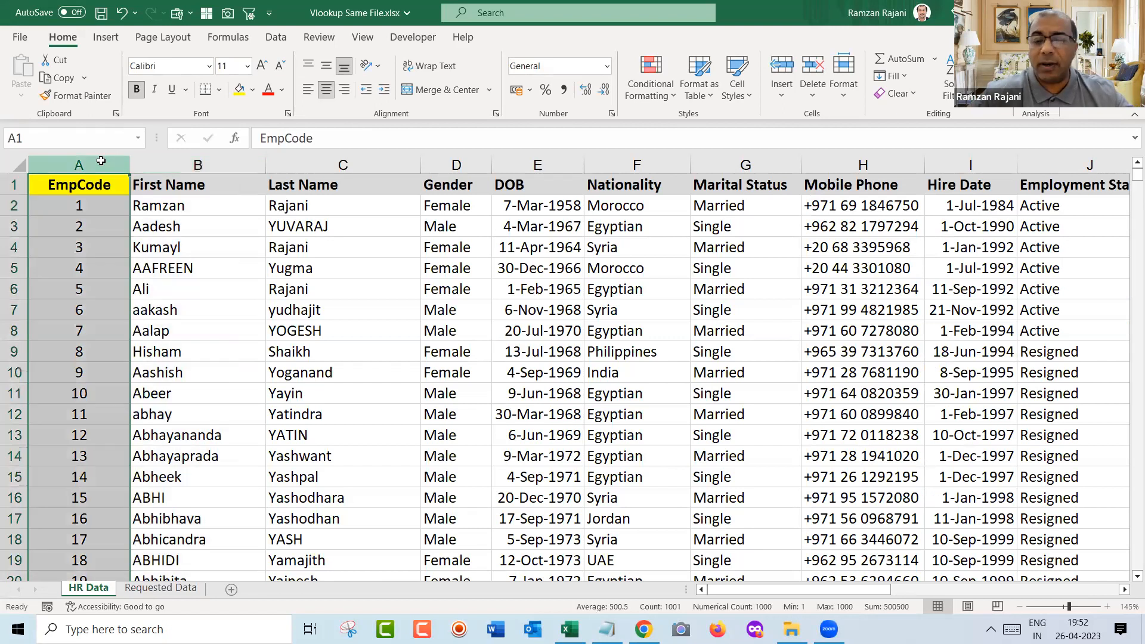
key(ctrl+shift+plus)
key(ctrl+shift+plus)
key(ctrl+shift+plus)
key(ctrl+shift+plus)
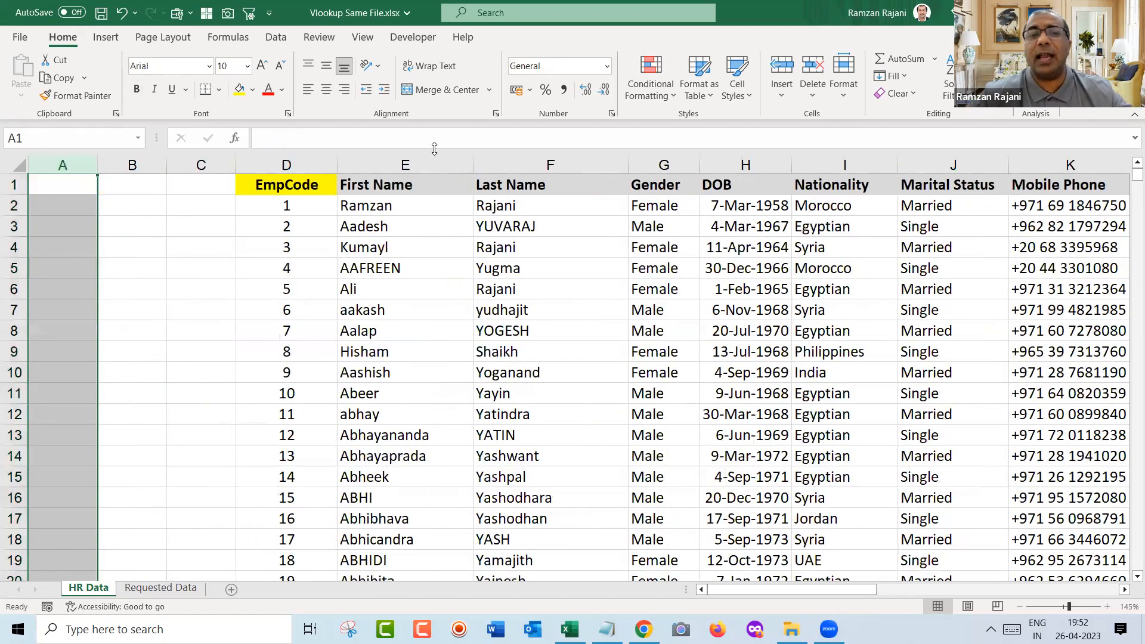
- Compare First Name's column position counted from column A with its position counted from the EmpCode column
click(471, 219)
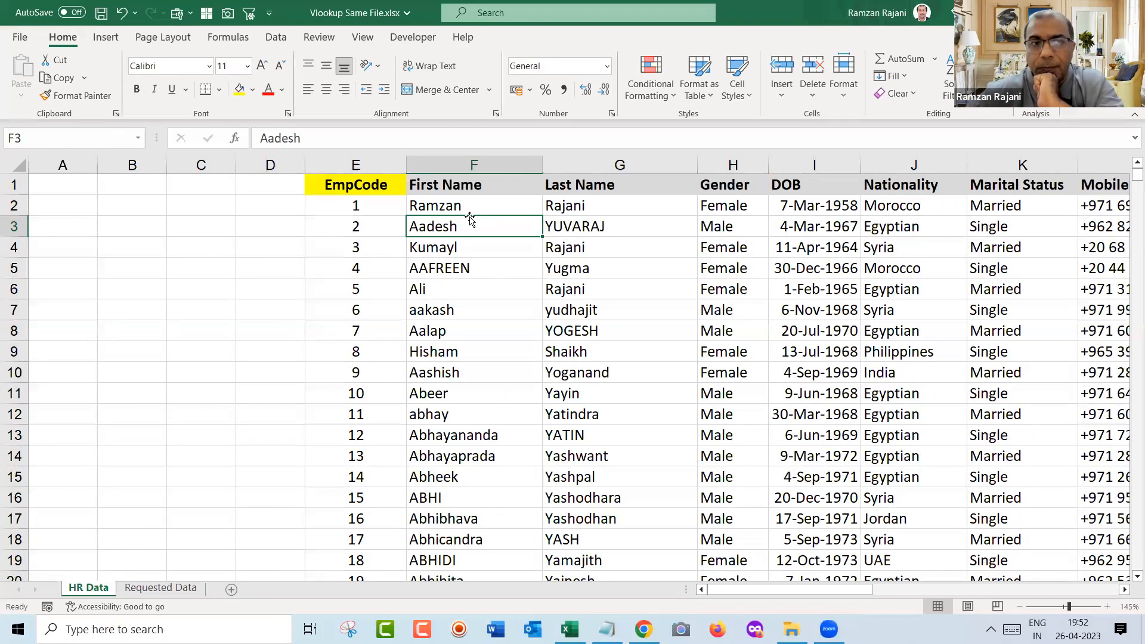
drag(74, 166, 448, 194)
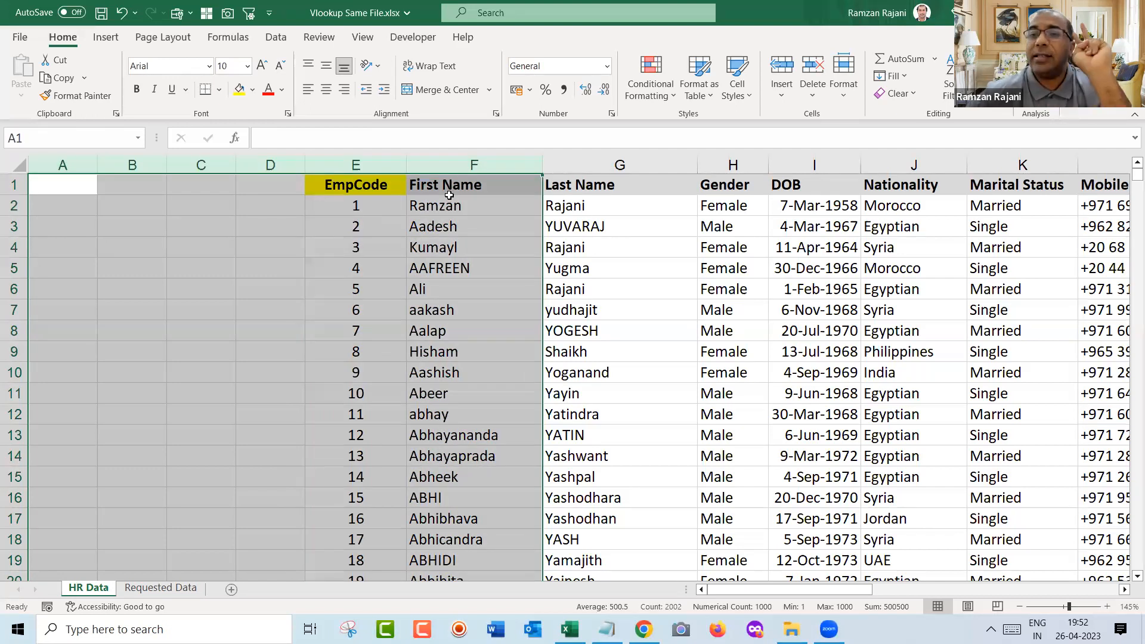
click(449, 197)
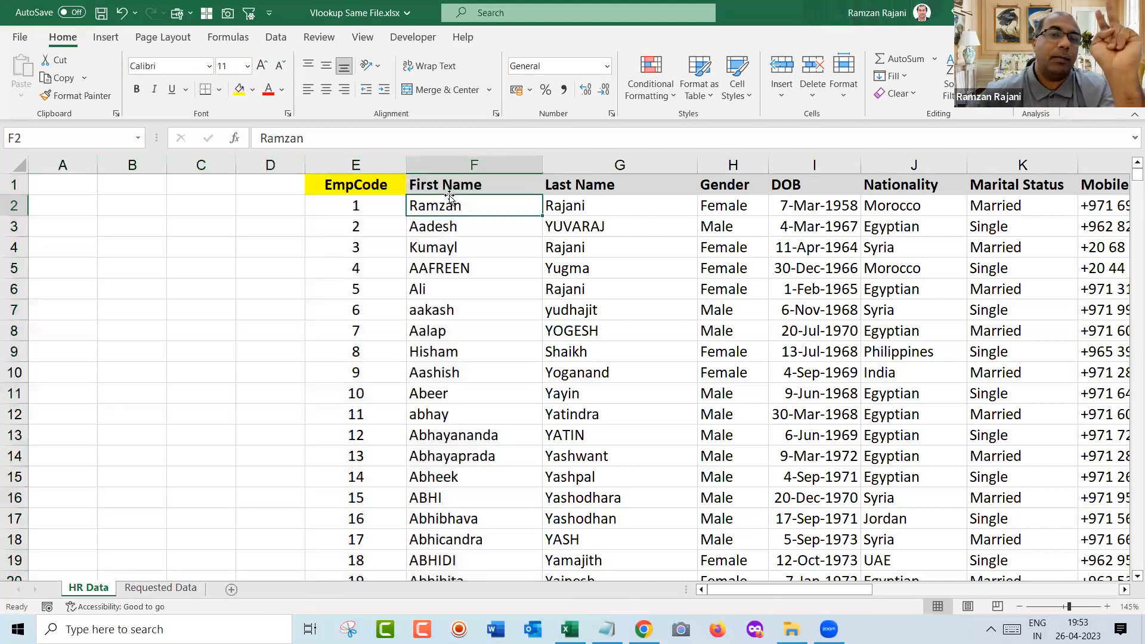
click(376, 168)
drag(377, 168, 458, 171)
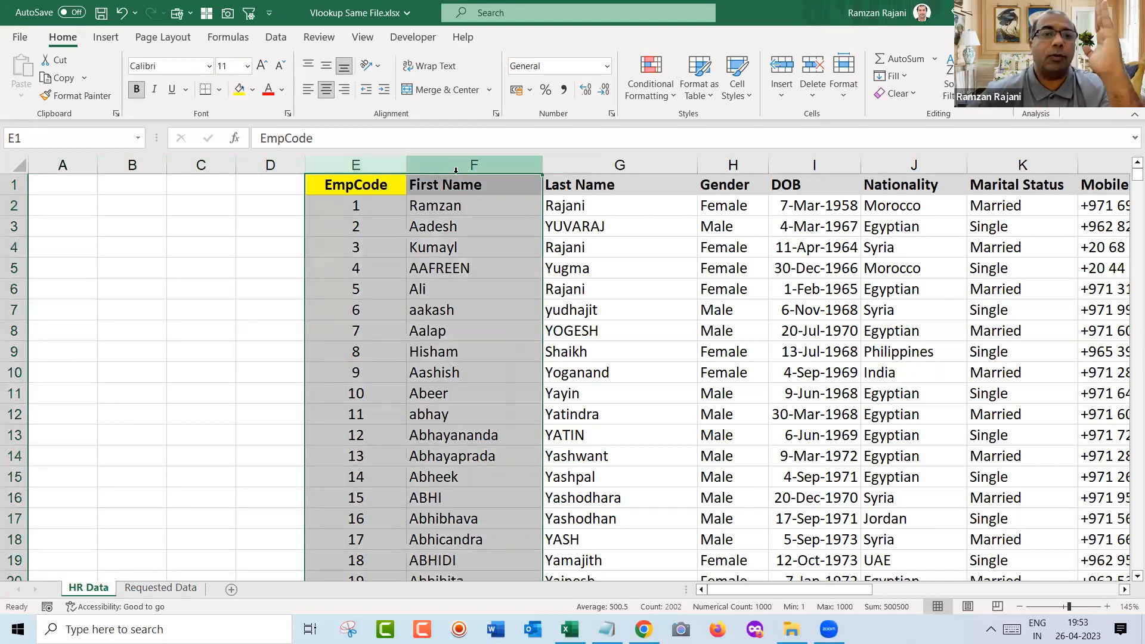
click(357, 194)
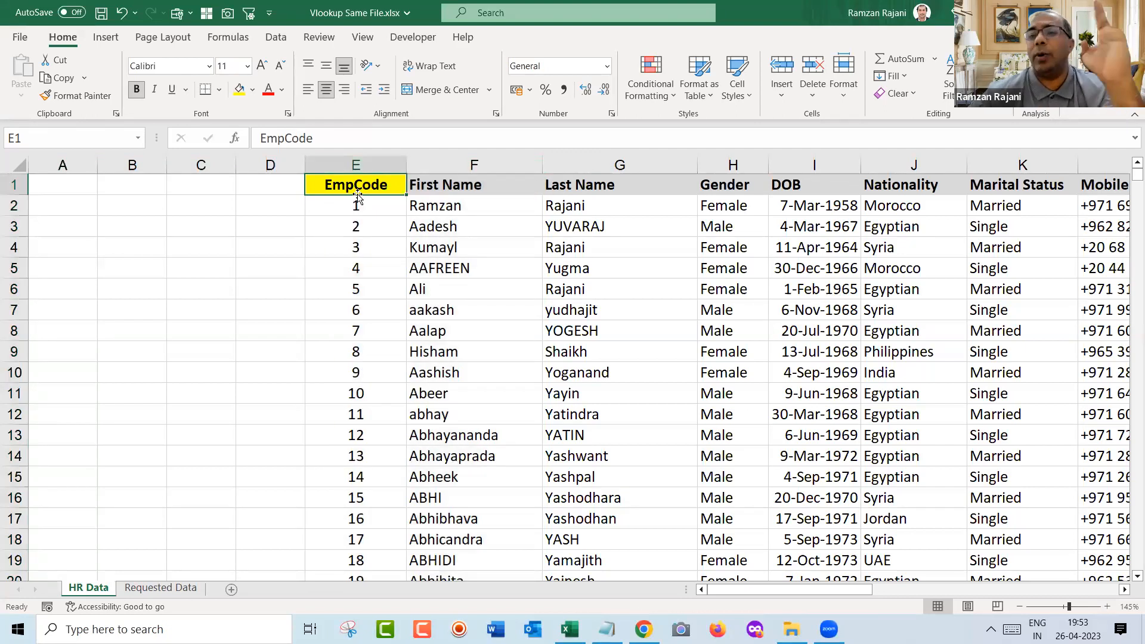
- Delete the four blank columns A to D before EmpCode on the HR Data sheet
drag(270, 165, 2, 146)
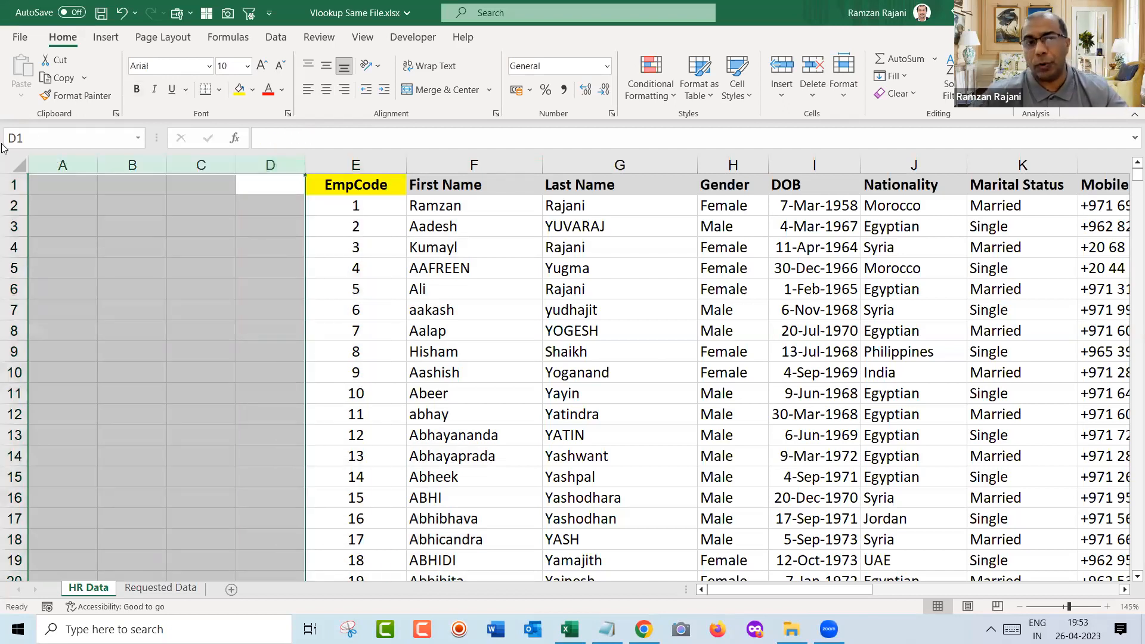
key(ctrl+minus)
key(Left)
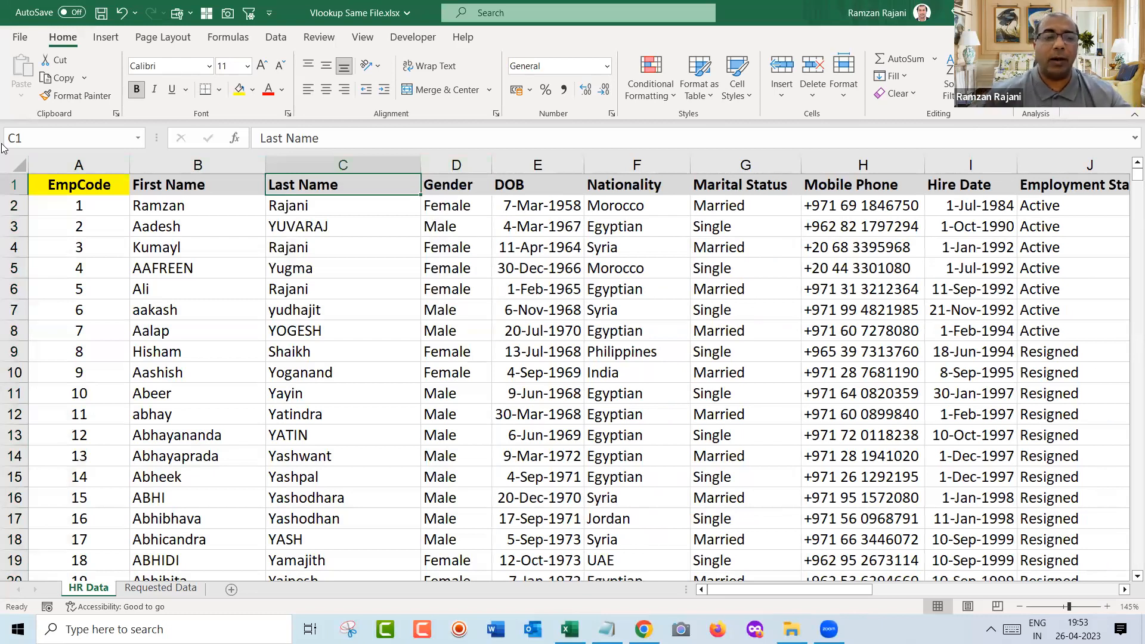
- Enter "Exact or Nearest (Exact - False - 0)" in cell E8 of Requested Data as the fourth question
key(ctrl+Page_Down)
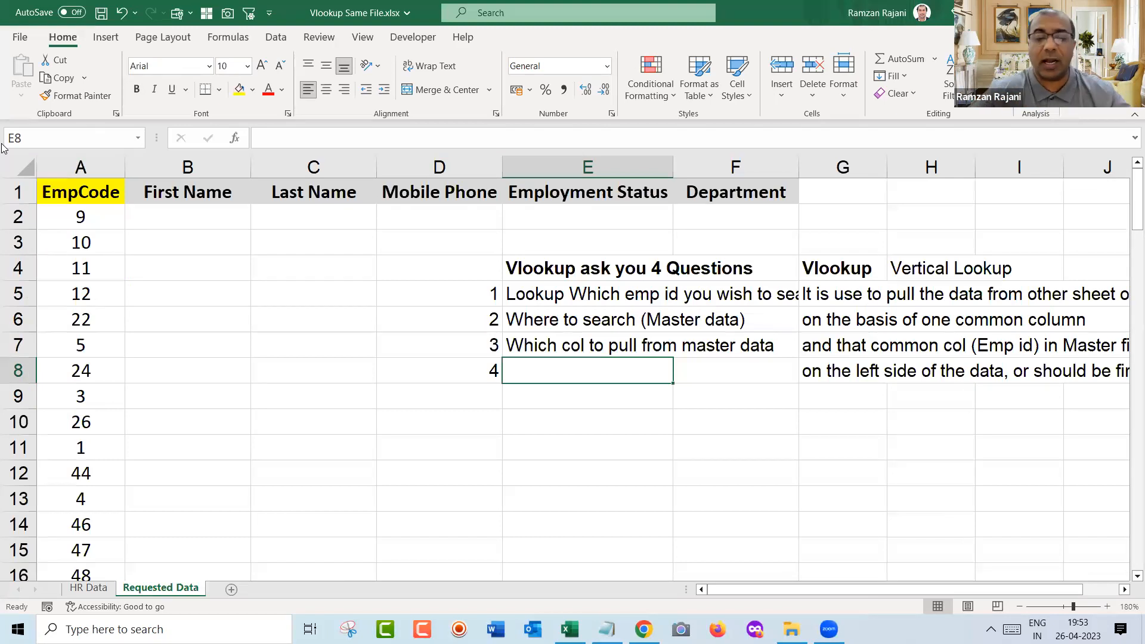
text(Exac)
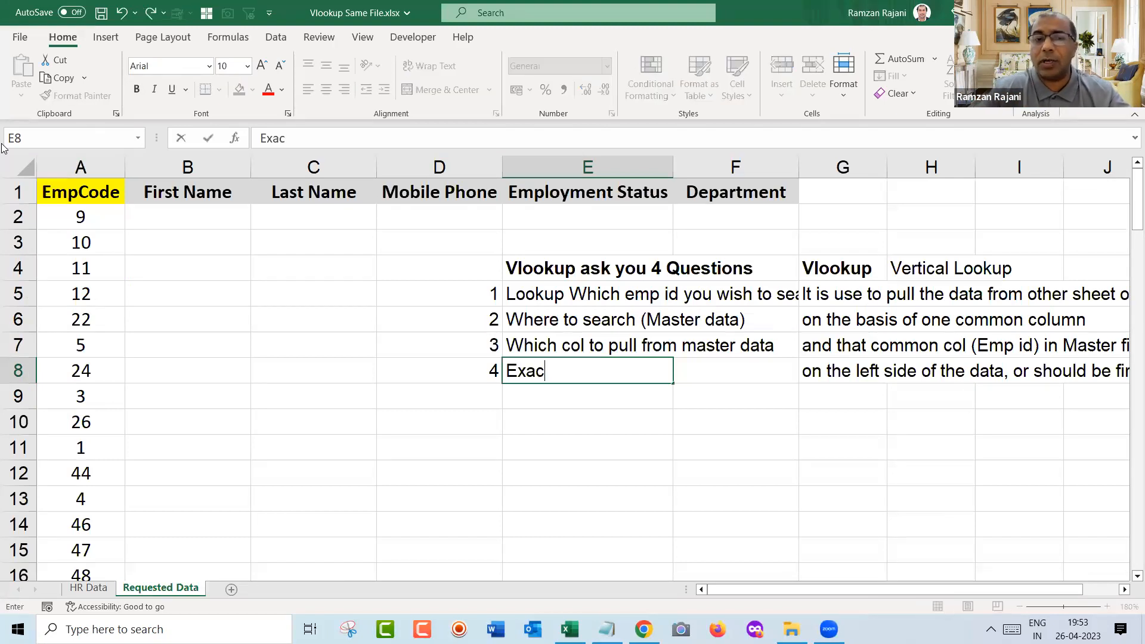
text(t or Near)
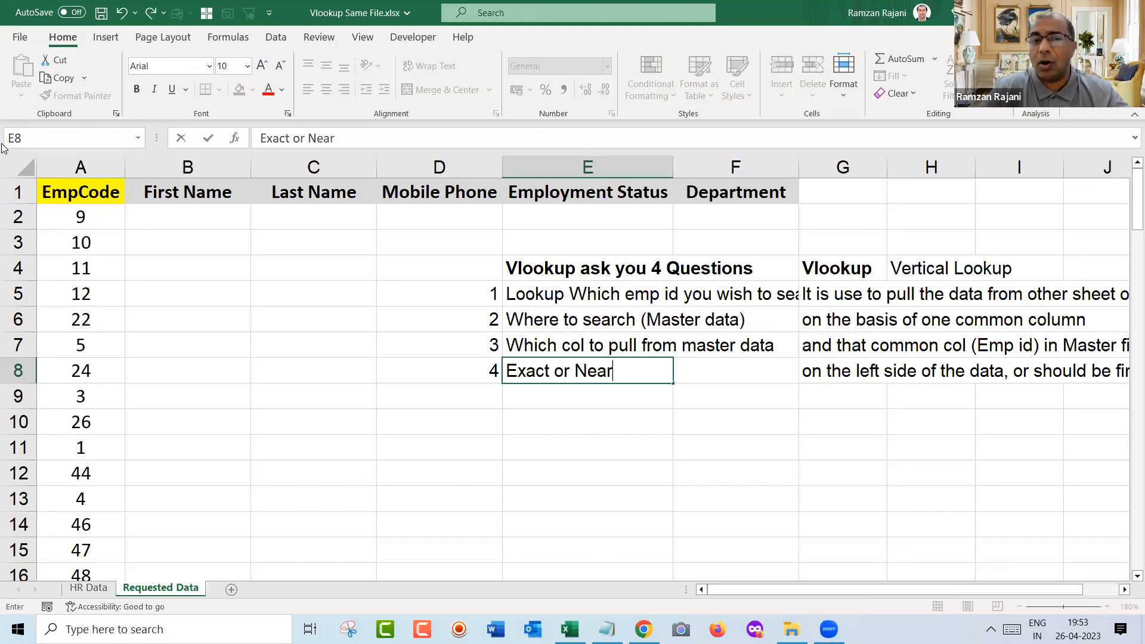
text(est ()
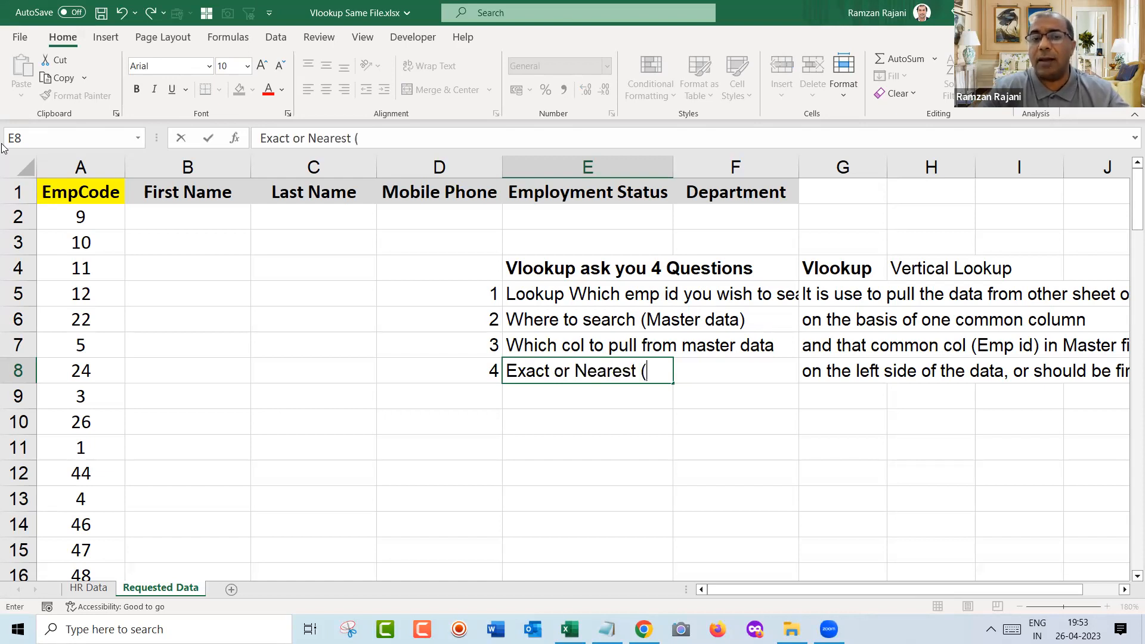
text(Exact )
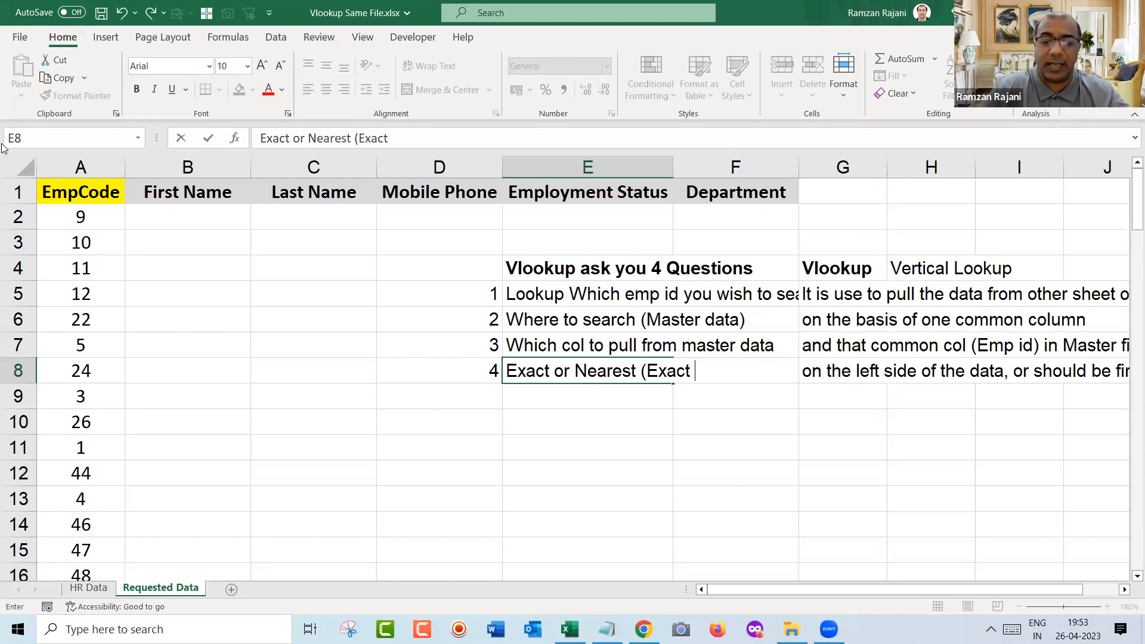
text(- Fals)
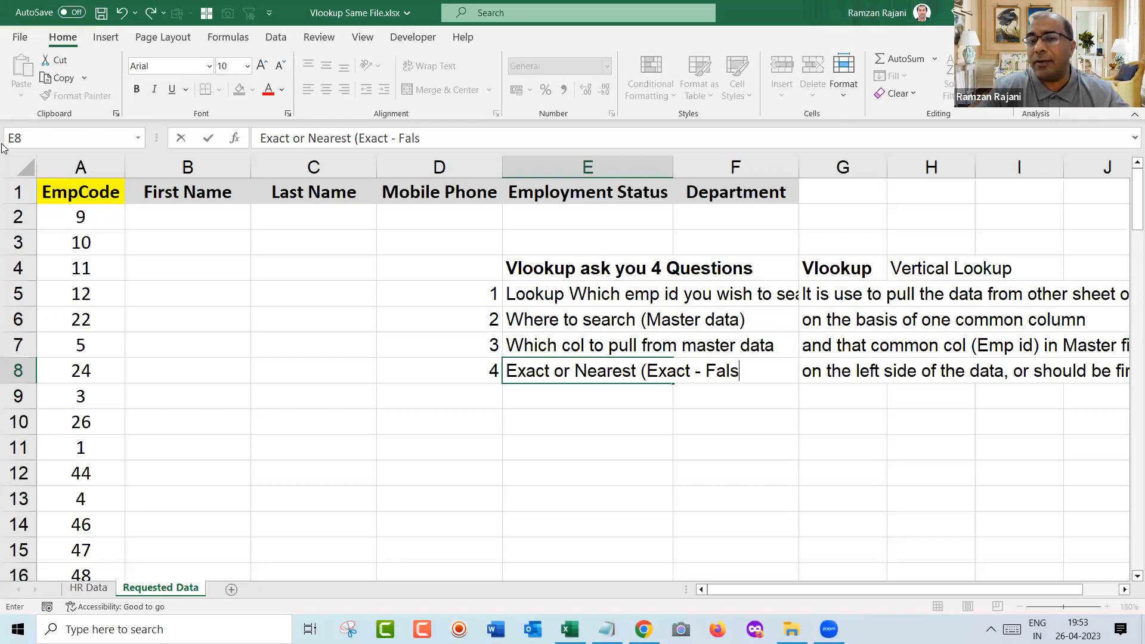
text(e - 0))
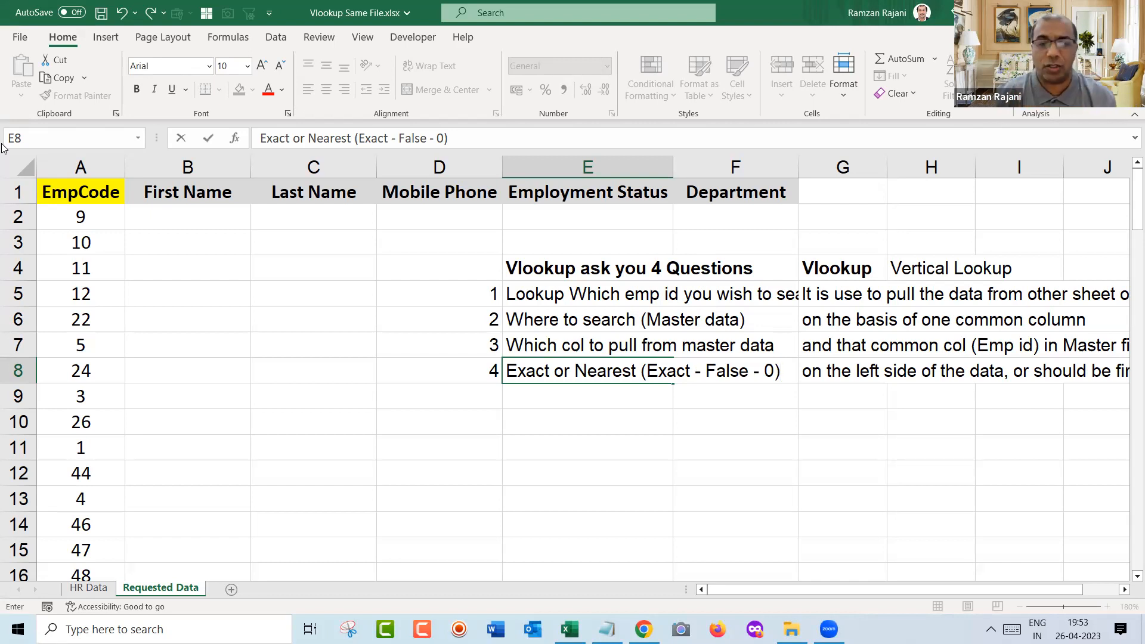
key(Return)
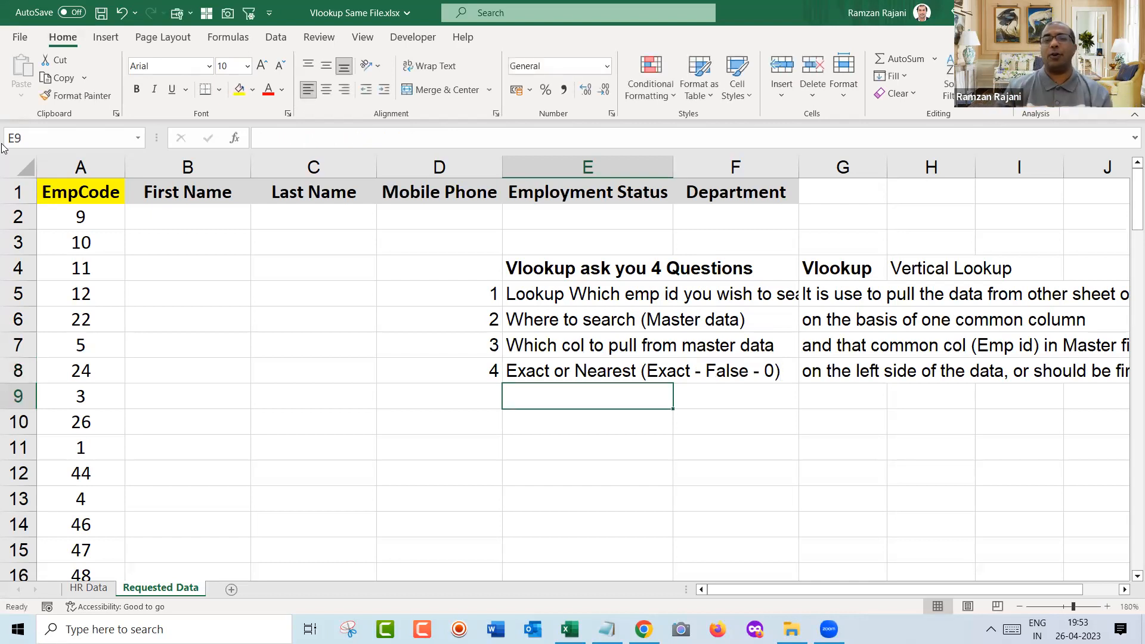
- Start a VLOOKUP formula in cell B2 under First Name
key(Left)
key(Up)
key(Up)
key(Up)
key(Up)
key(Up)
key(Up)
key(Up)
key(Left)
key(Left)
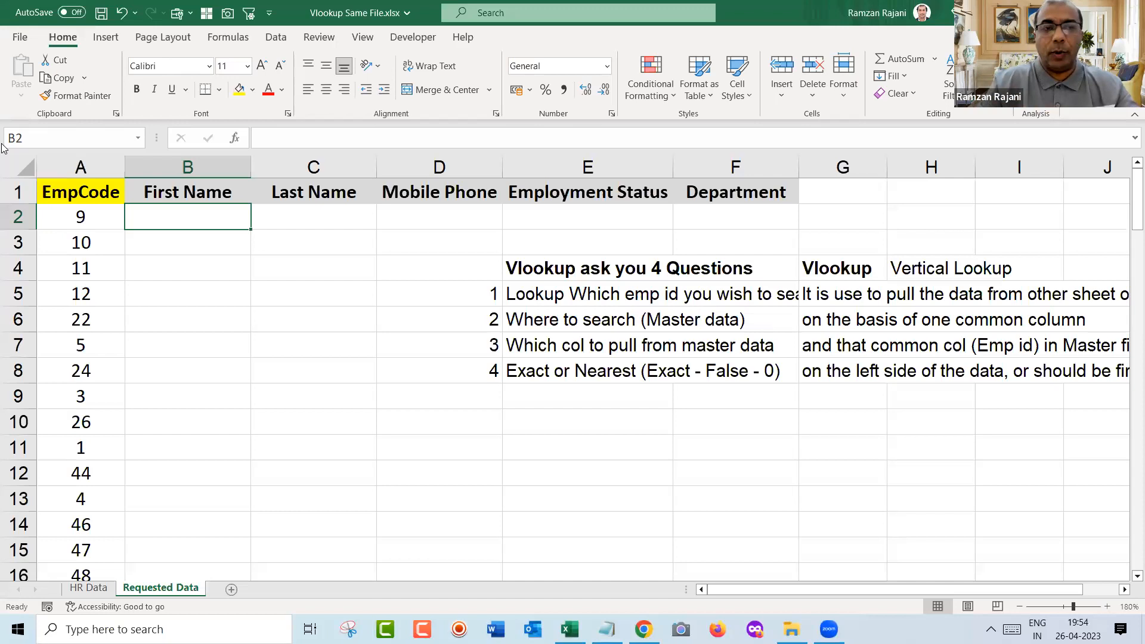
text(=)
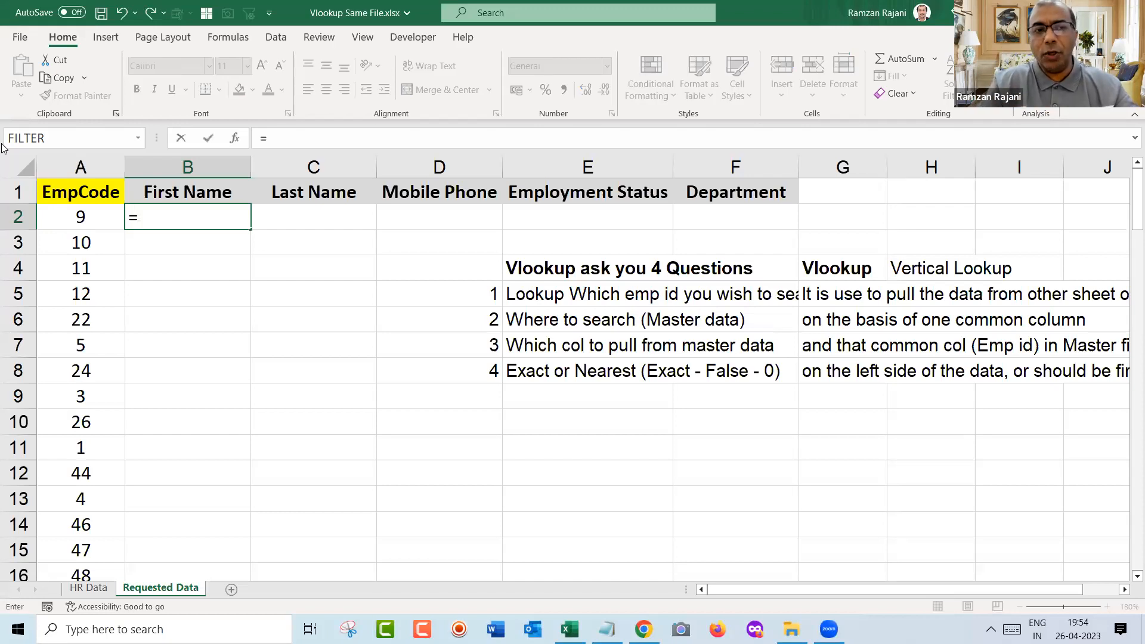
text(vl)
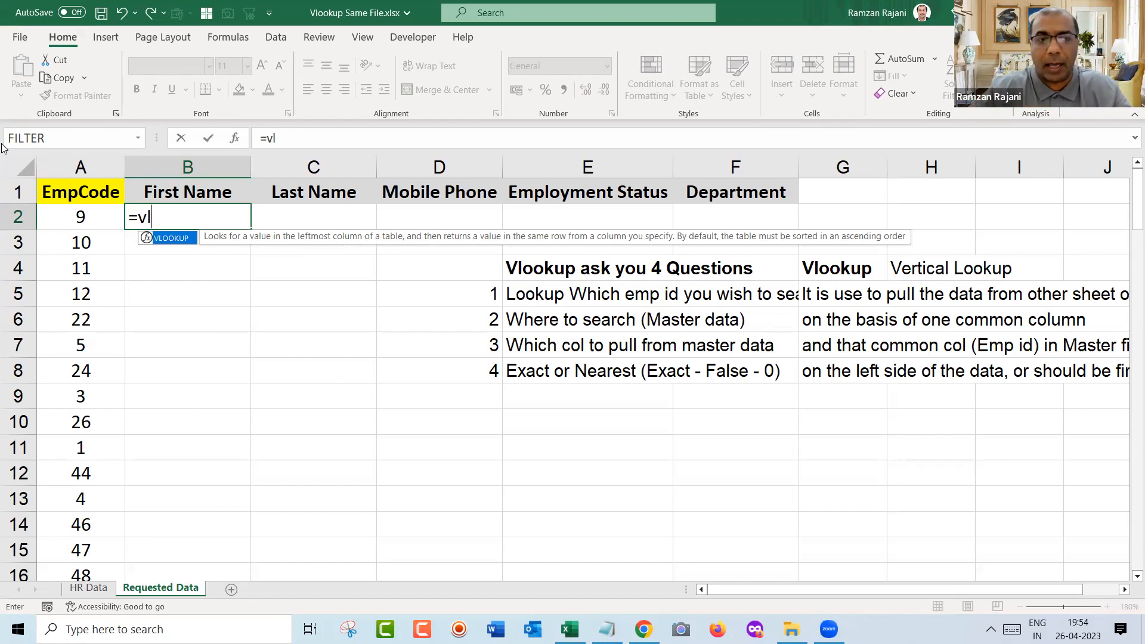
key(Tab)
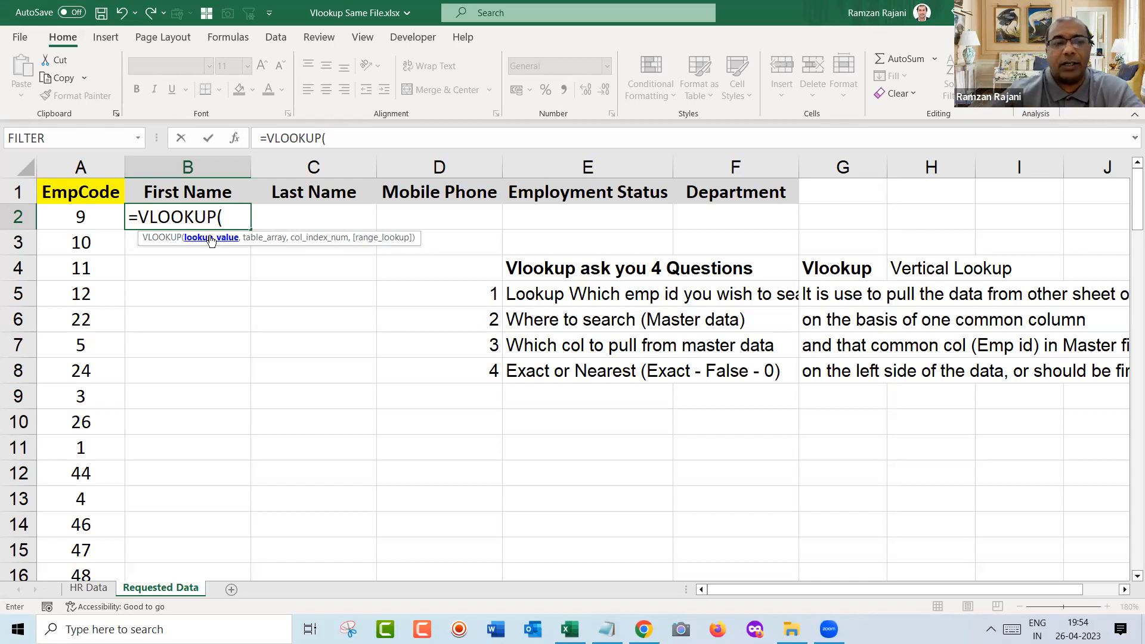
- Set cell A2, the first EmpCode, as the VLOOKUP's lookup value and continue to the table array argument
click(84, 217)
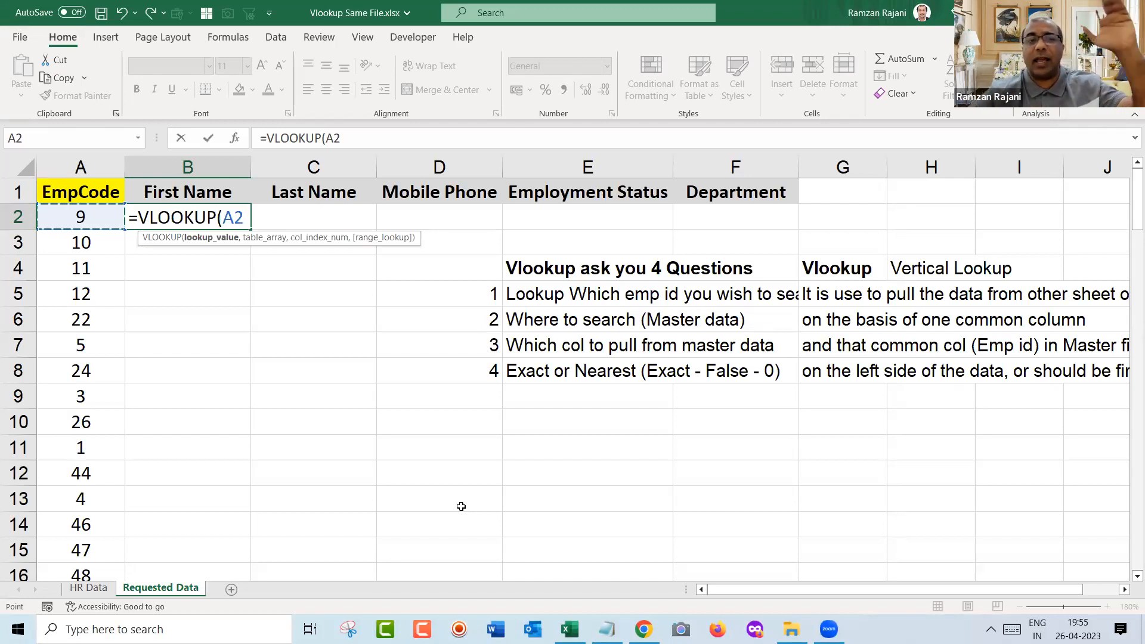
key(BackSpace)
key(BackSpace)
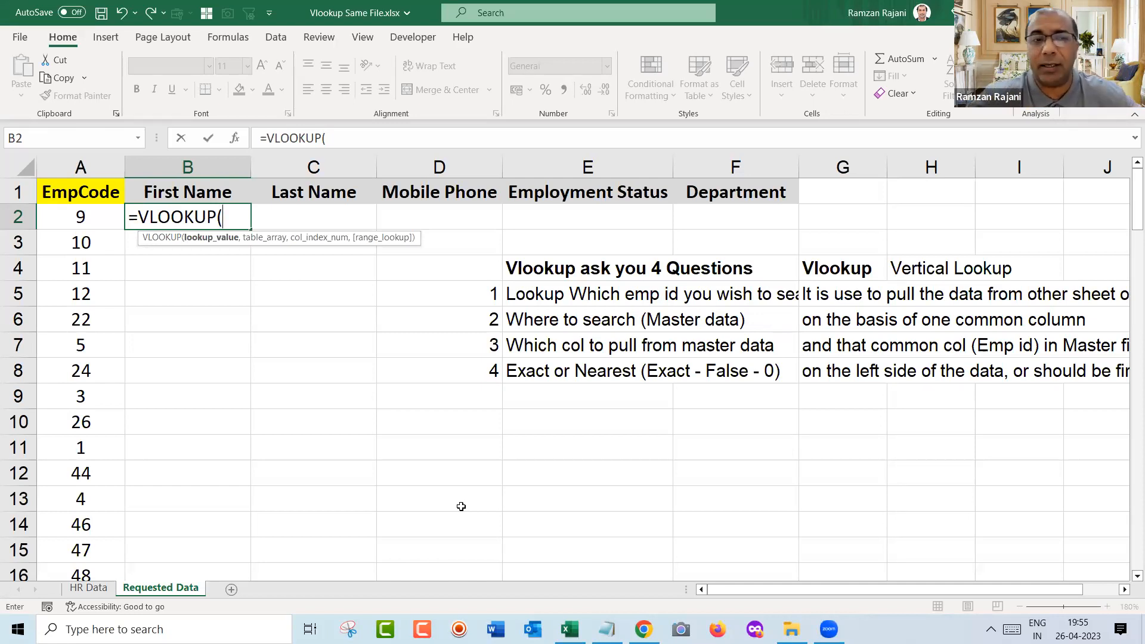
click(83, 216)
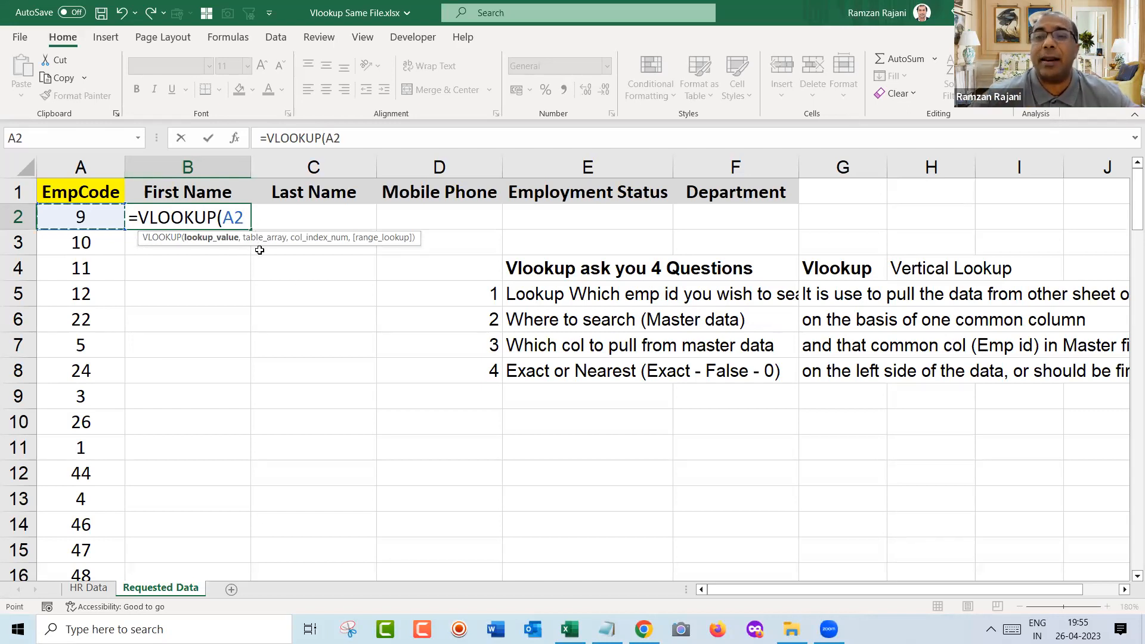
text(,)
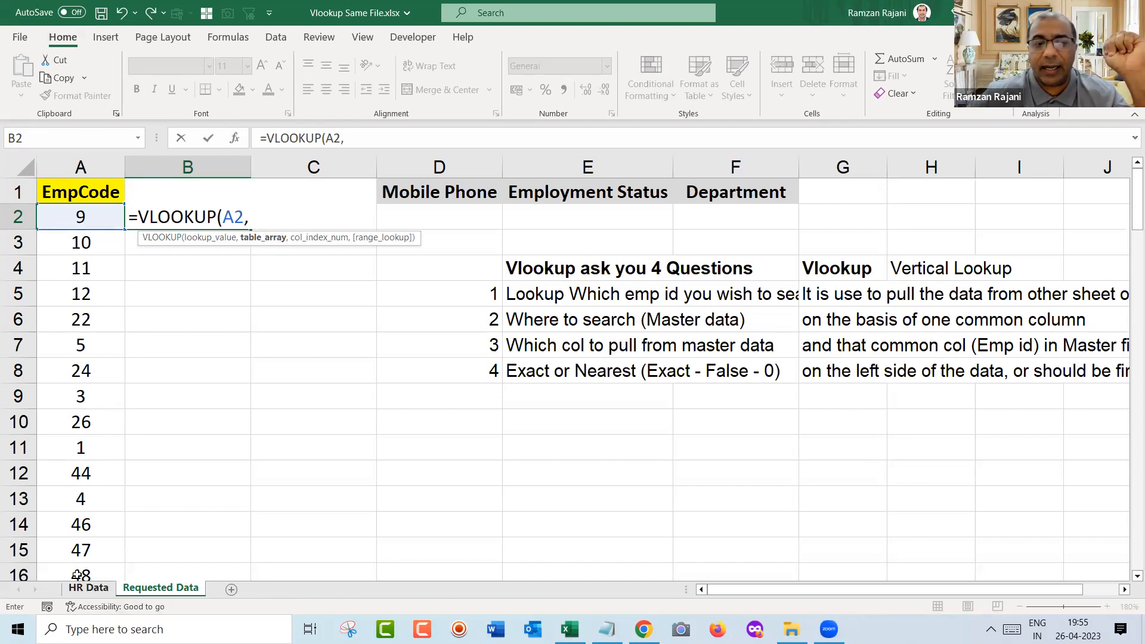
- Set columns A:R of the HR Data sheet as the VLOOKUP's table array and continue to the column index argument
click(90, 589)
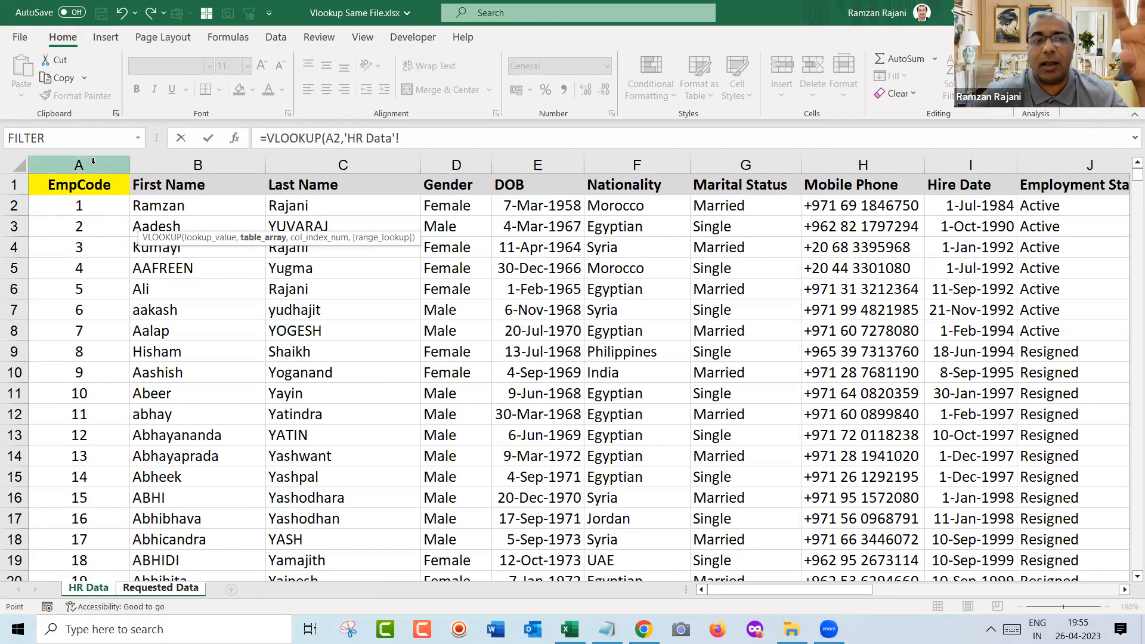
click(93, 161)
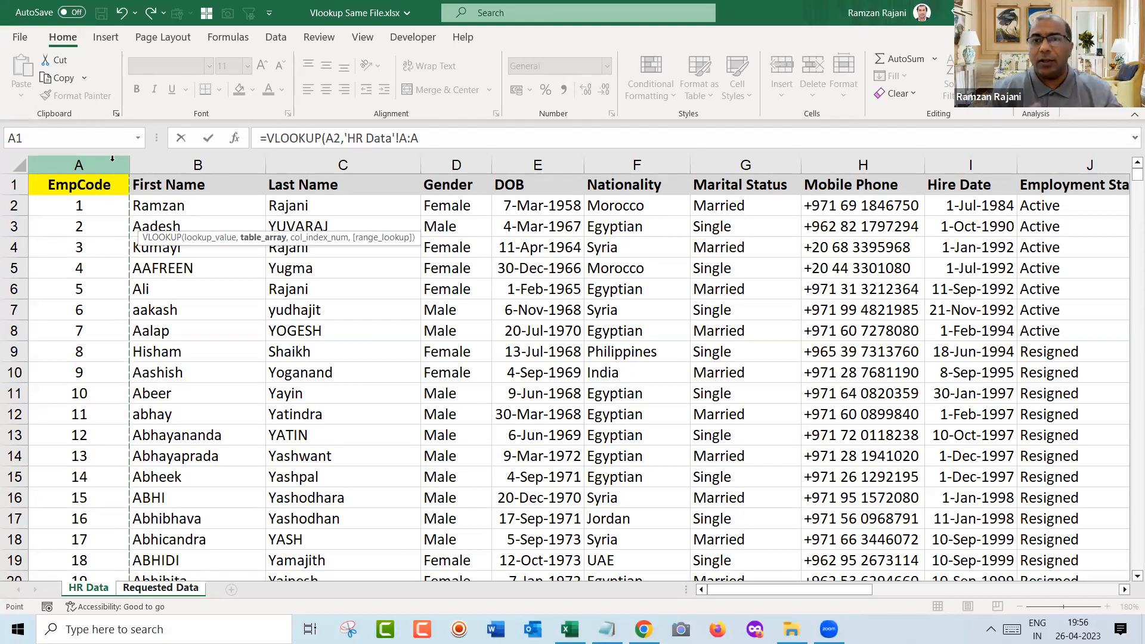
key(ctrl+shift+Right)
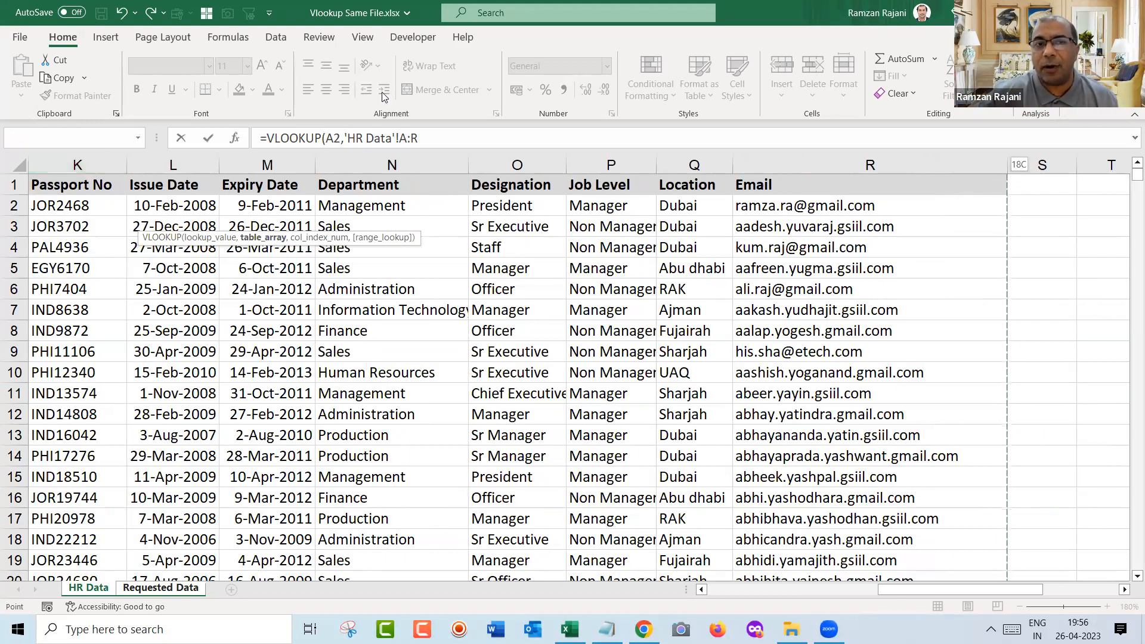
click(447, 132)
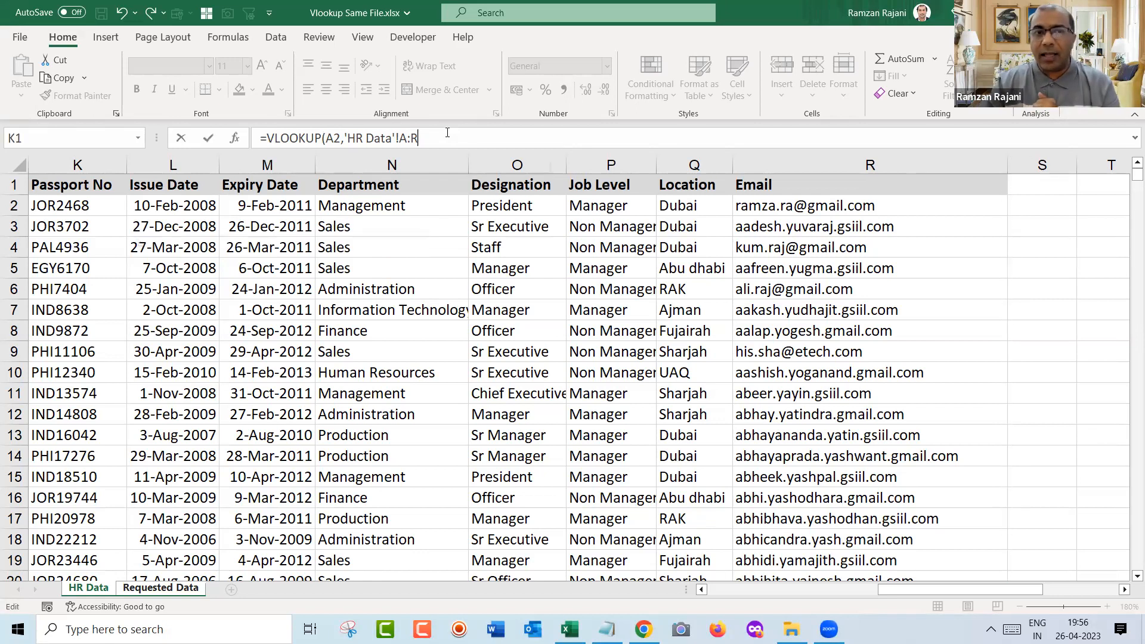
text(,)
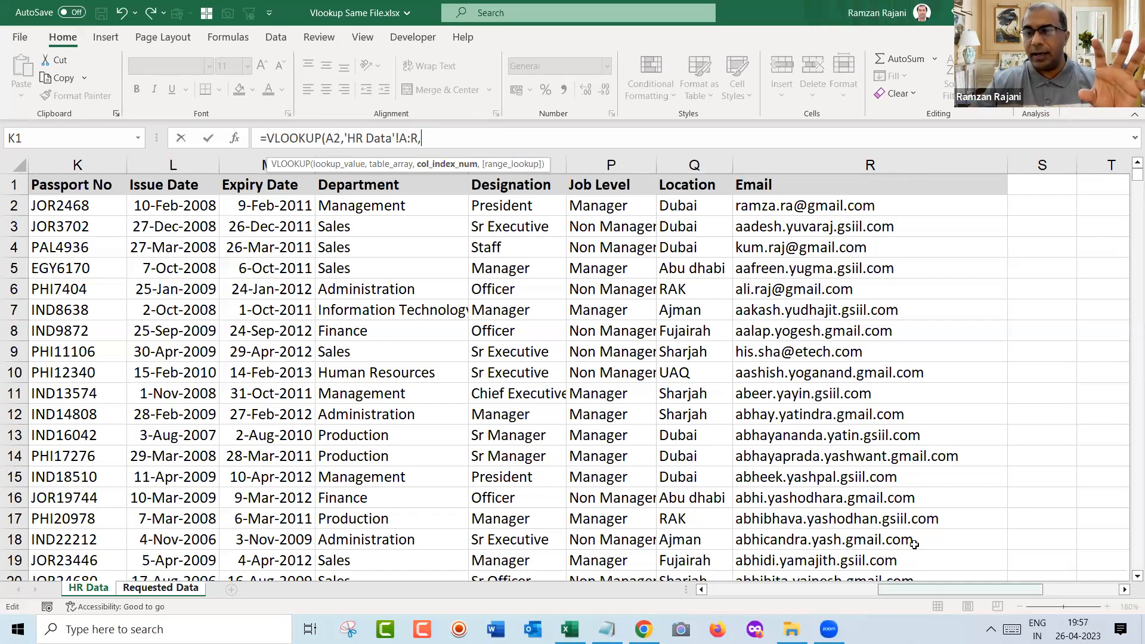
- Enter 2 as the VLOOKUP's column index for First Name and continue to the range lookup argument
scroll(914, 544, left, 5)
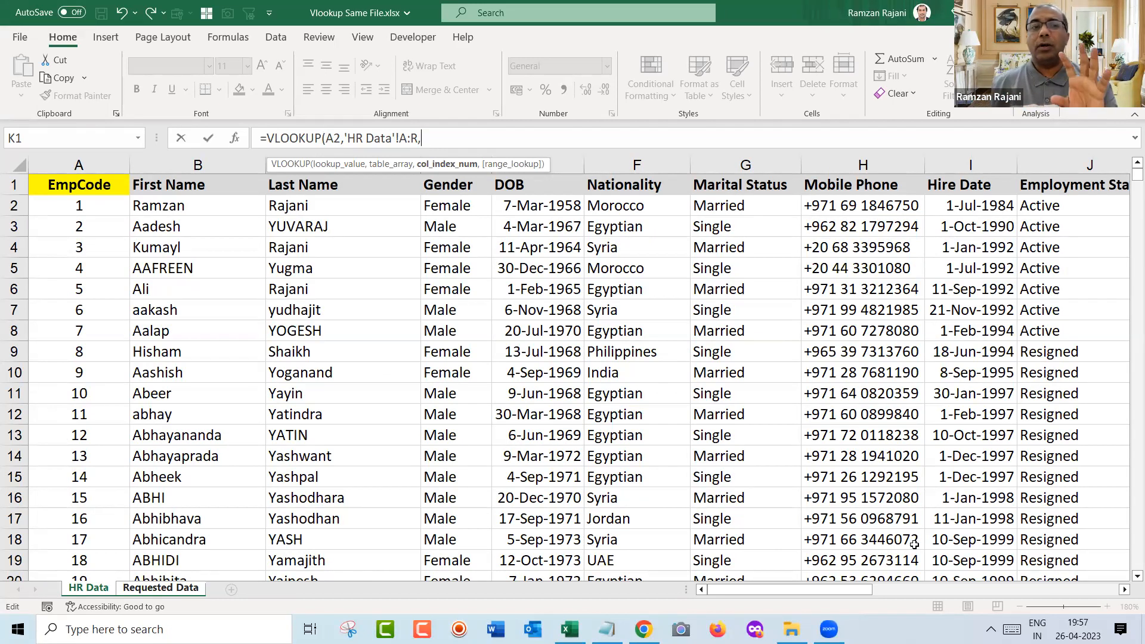
text(2)
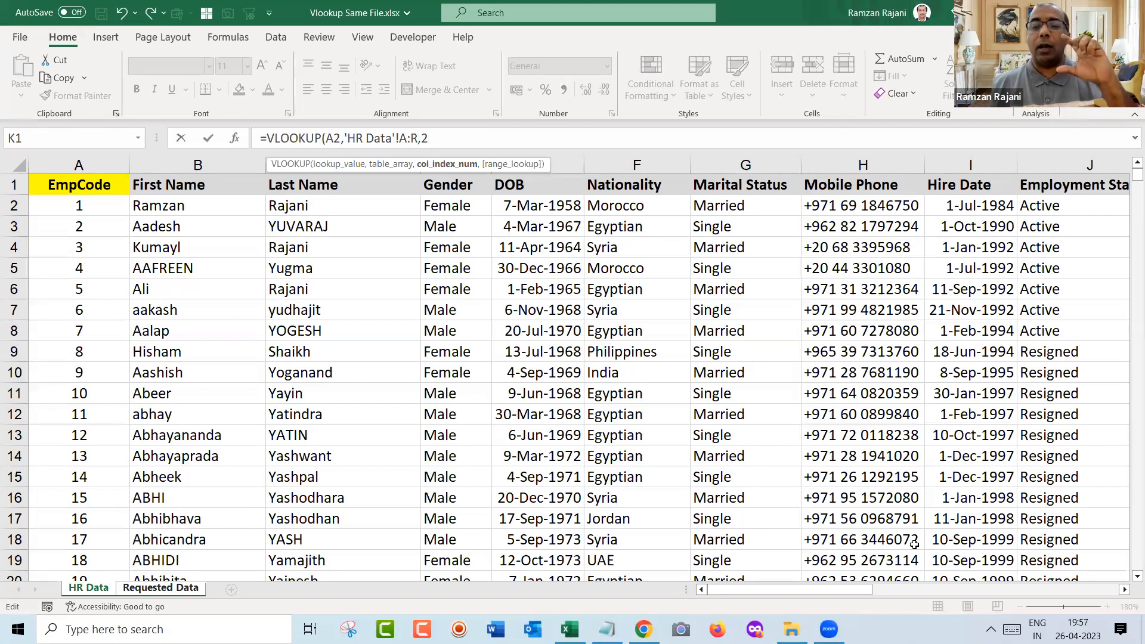
key(BackSpace)
text(b)
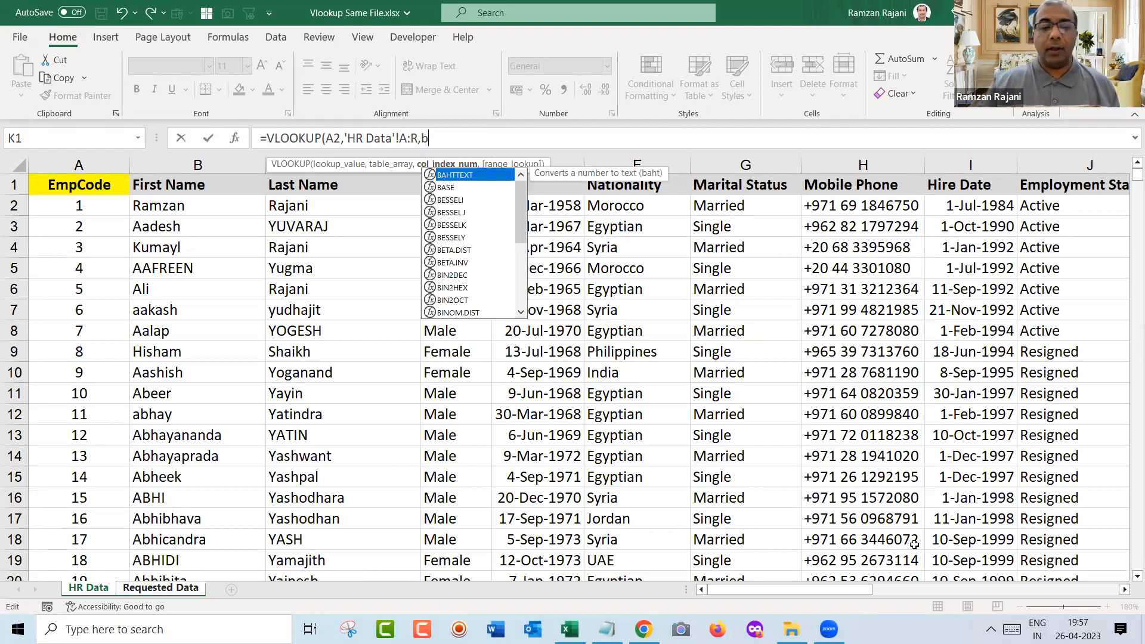
key(BackSpace)
text(2)
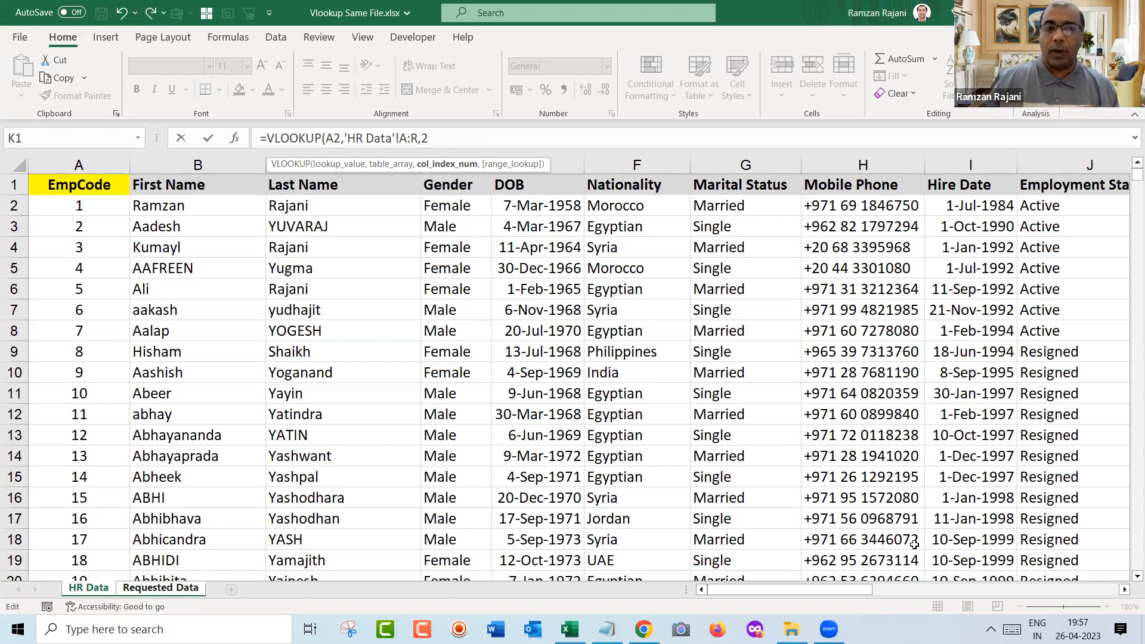
text(,)
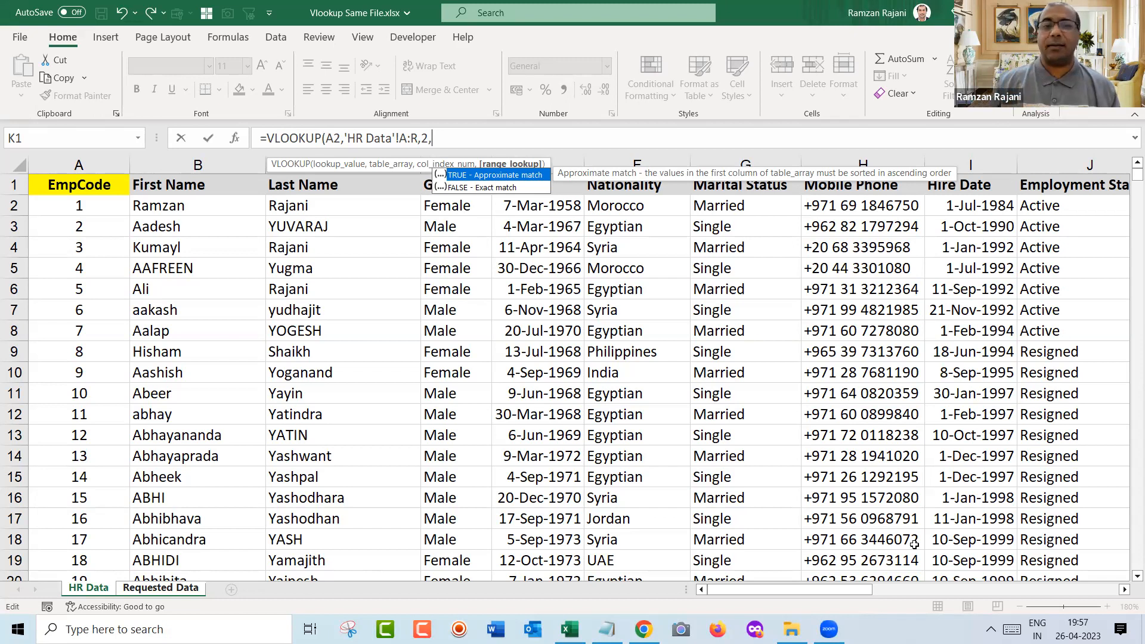
- Set the VLOOKUP's range lookup to exact match, written as 0 instead of FALSE, and complete the formula in B2
key(Down)
key(Tab)
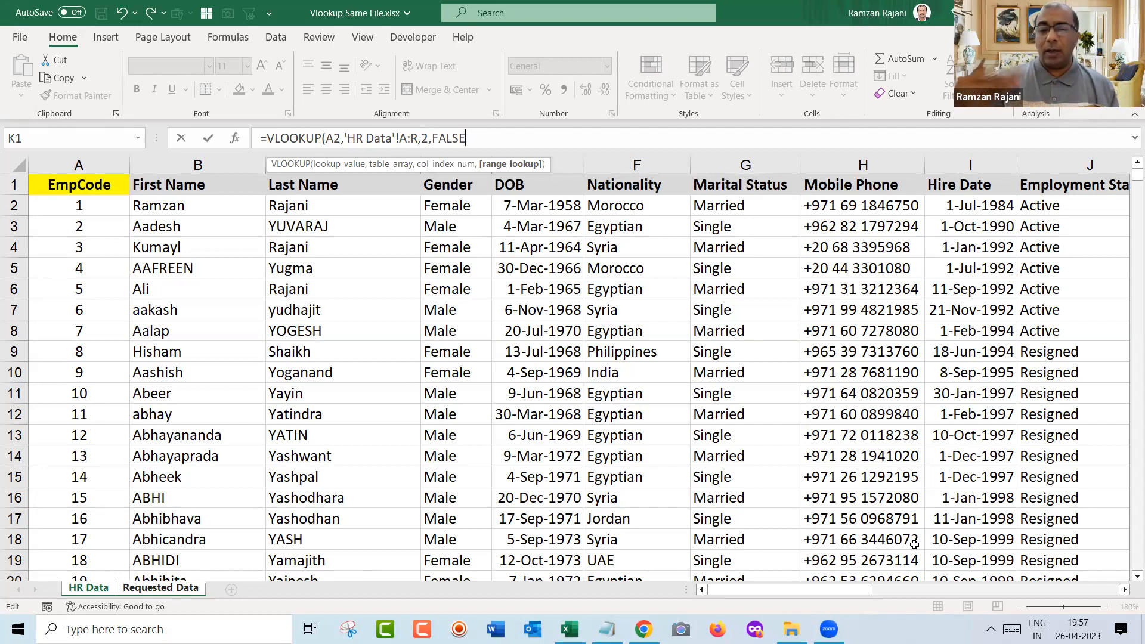
key(BackSpace)
key(BackSpace)
key(BackSpace)
key(BackSpace)
key(BackSpace)
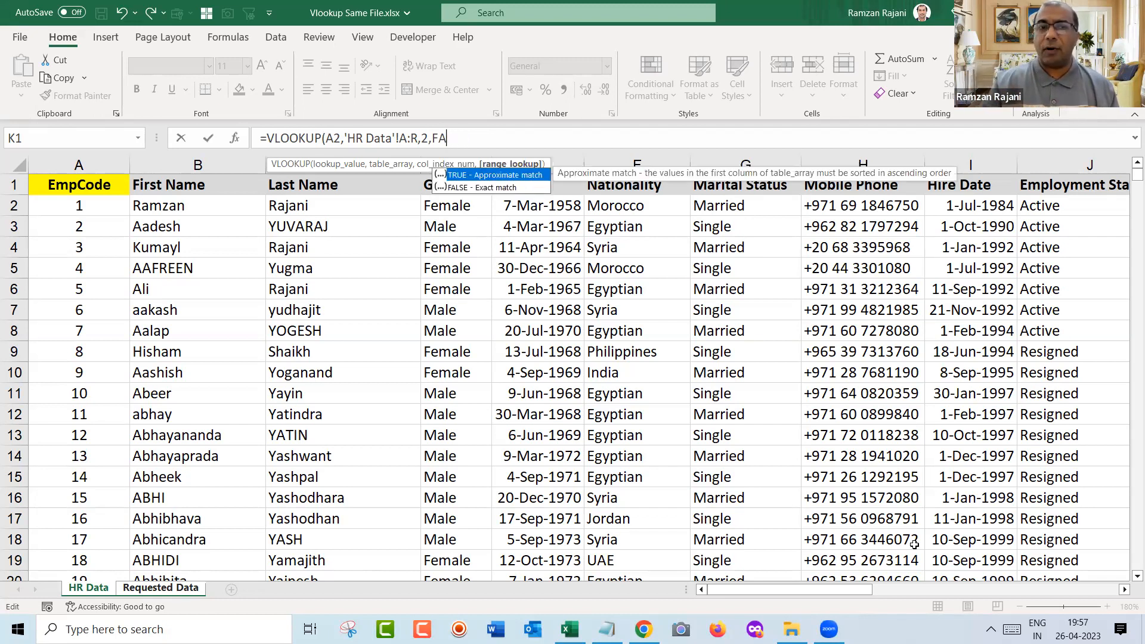
text(0)
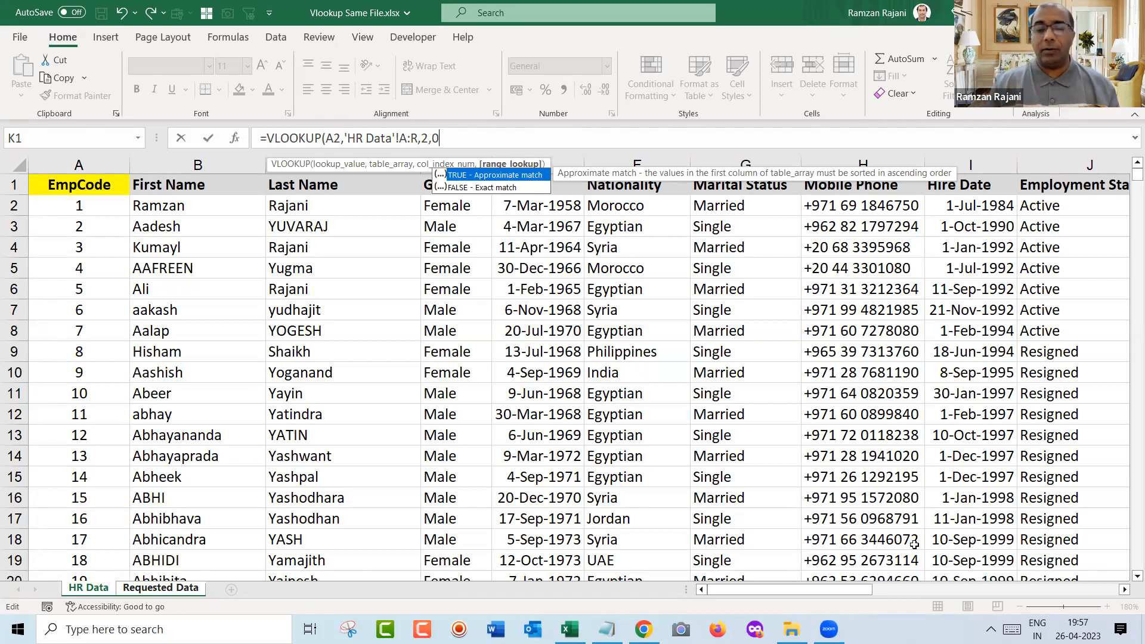
text())
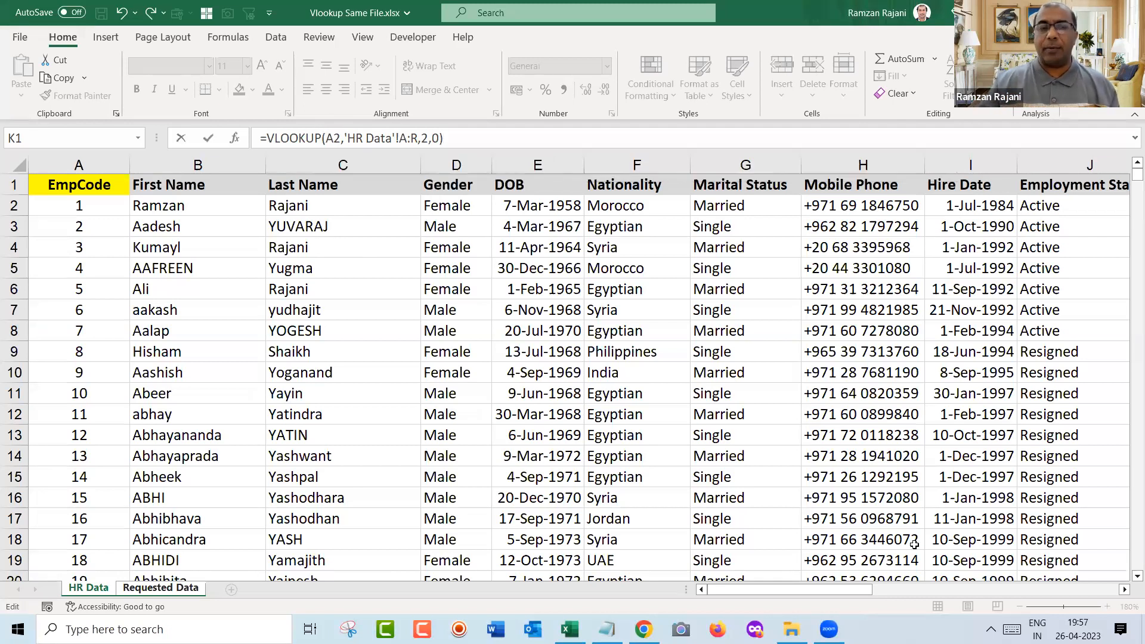
key(Return)
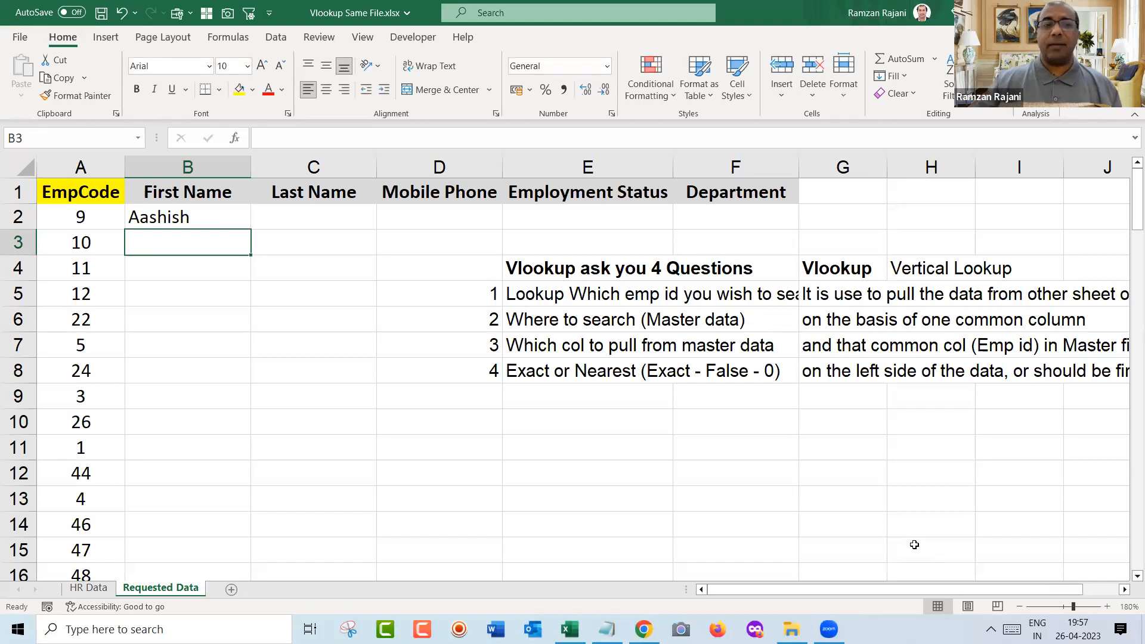
- Examine the extent of the EmpCode list in column A and the arguments of the VLOOKUP formula in B2
click(220, 220)
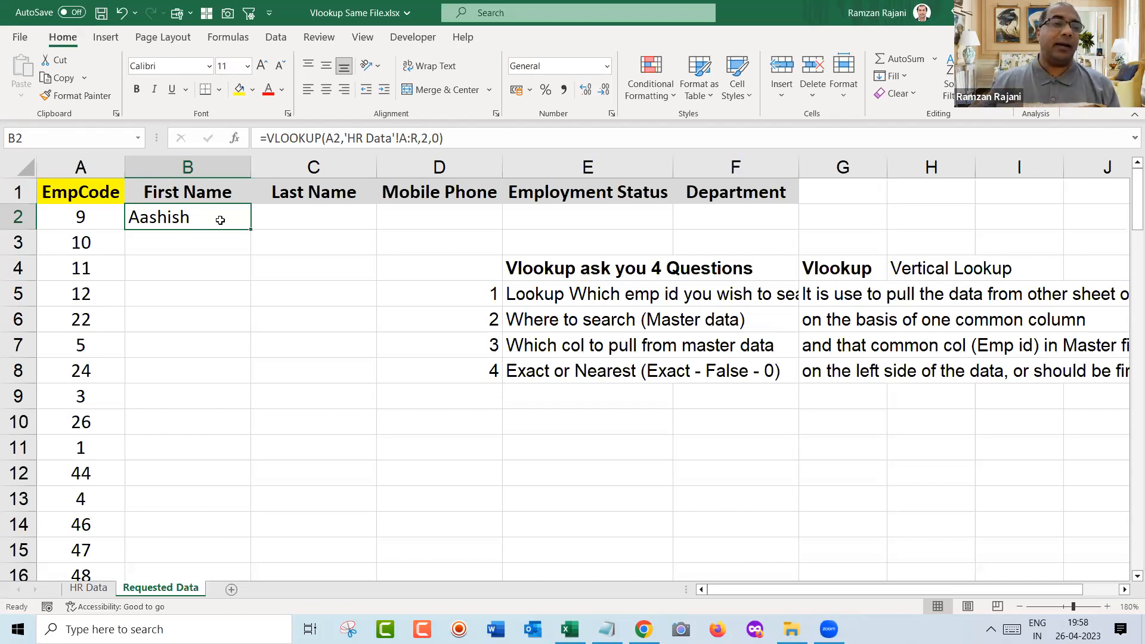
key(Left)
key(ctrl+Down)
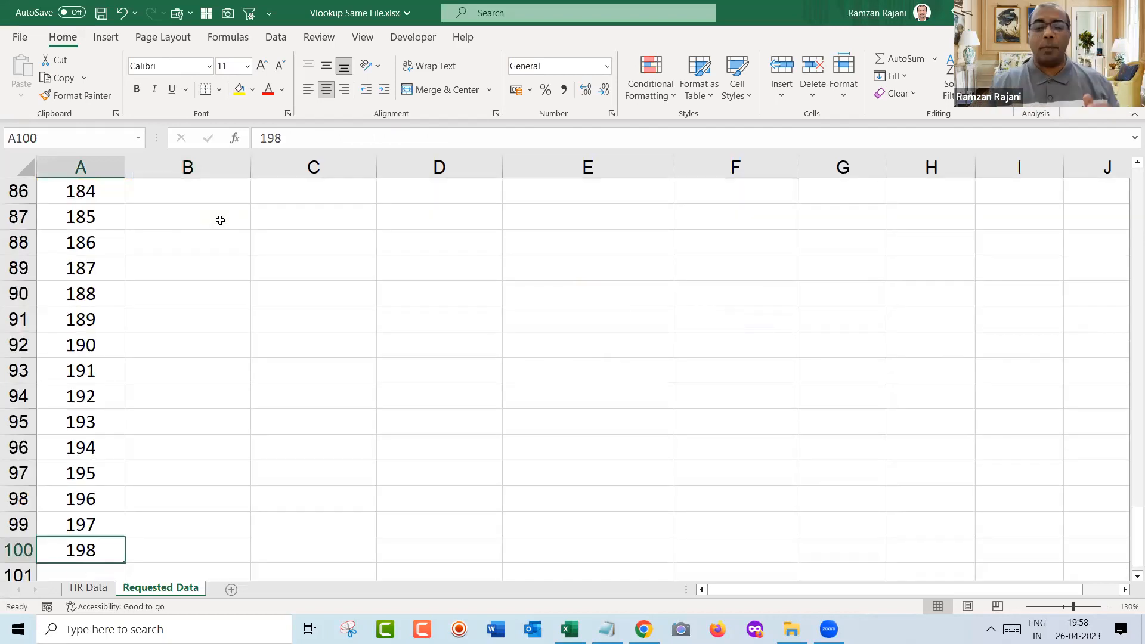
key(ctrl+Up)
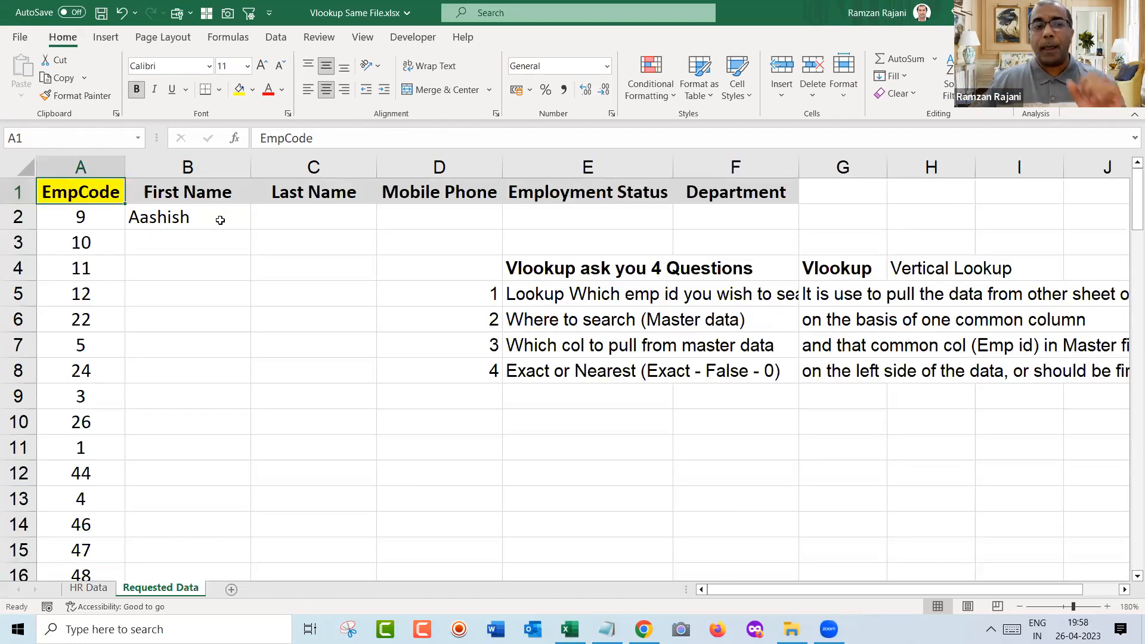
click(220, 220)
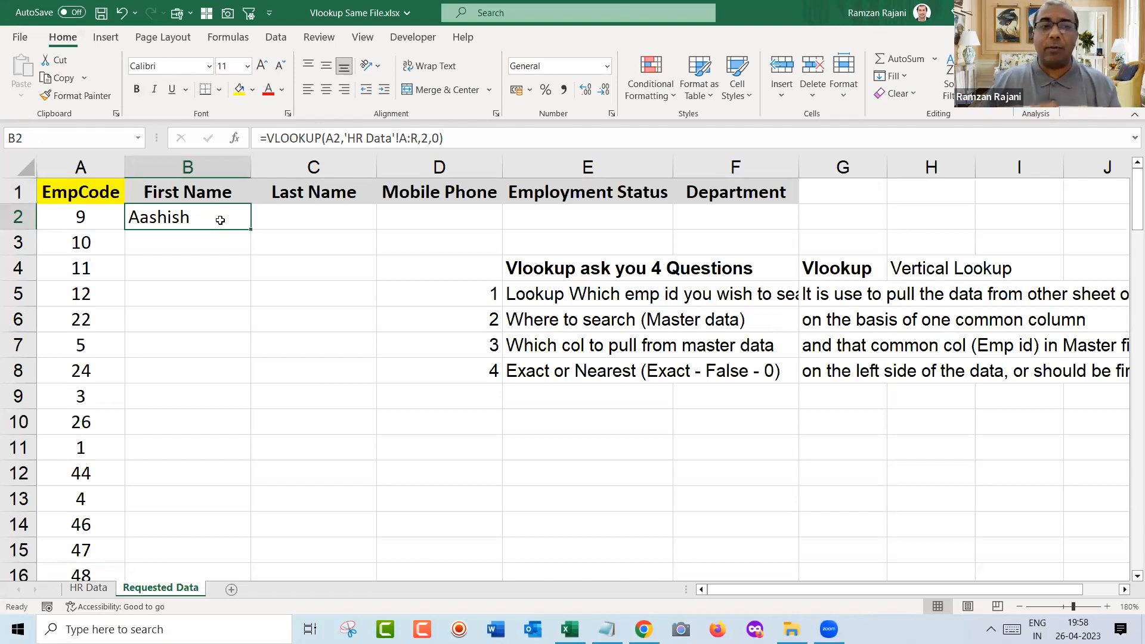
double_click(220, 220)
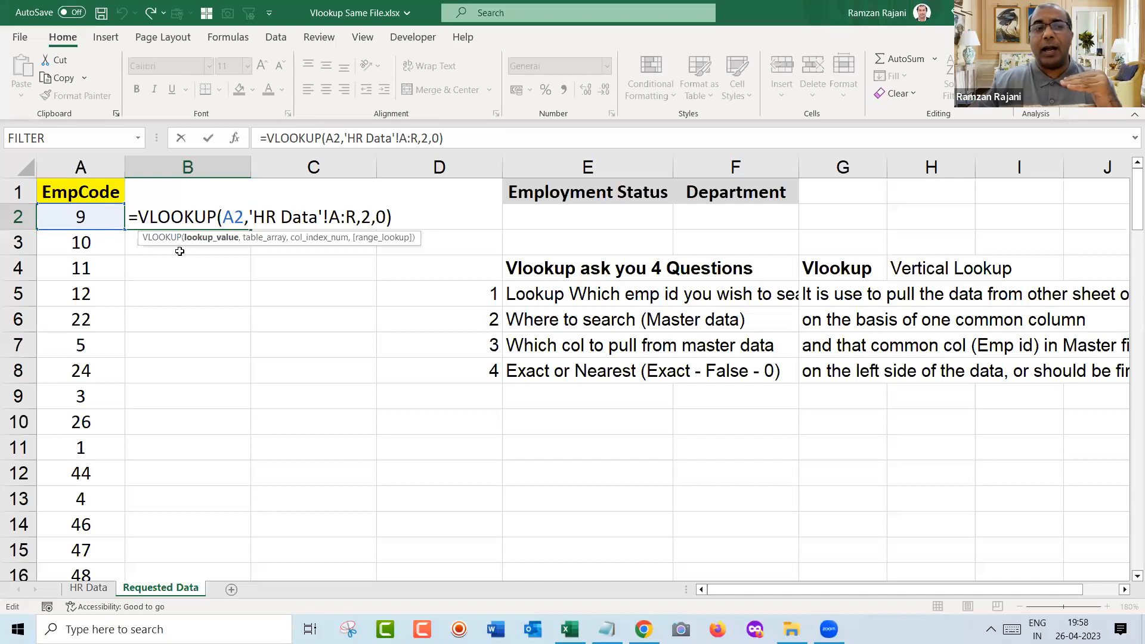
key(ctrl+Return)
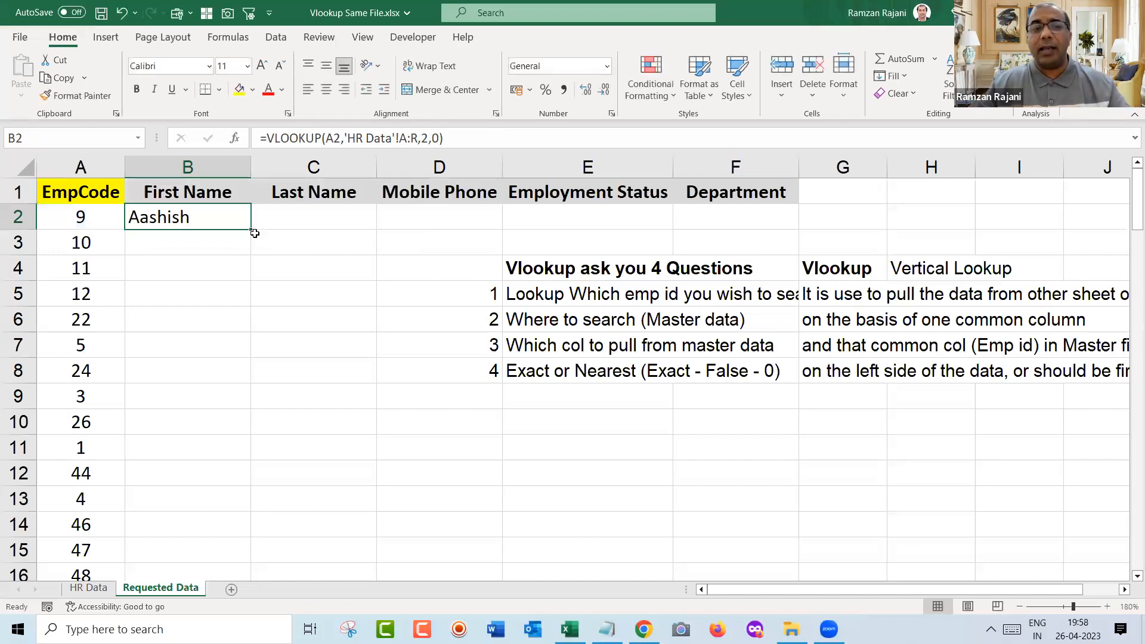
- Copy the VLOOKUP formula from B2 down to B3 and inspect the arguments of the copied formula
drag(250, 231, 231, 251)
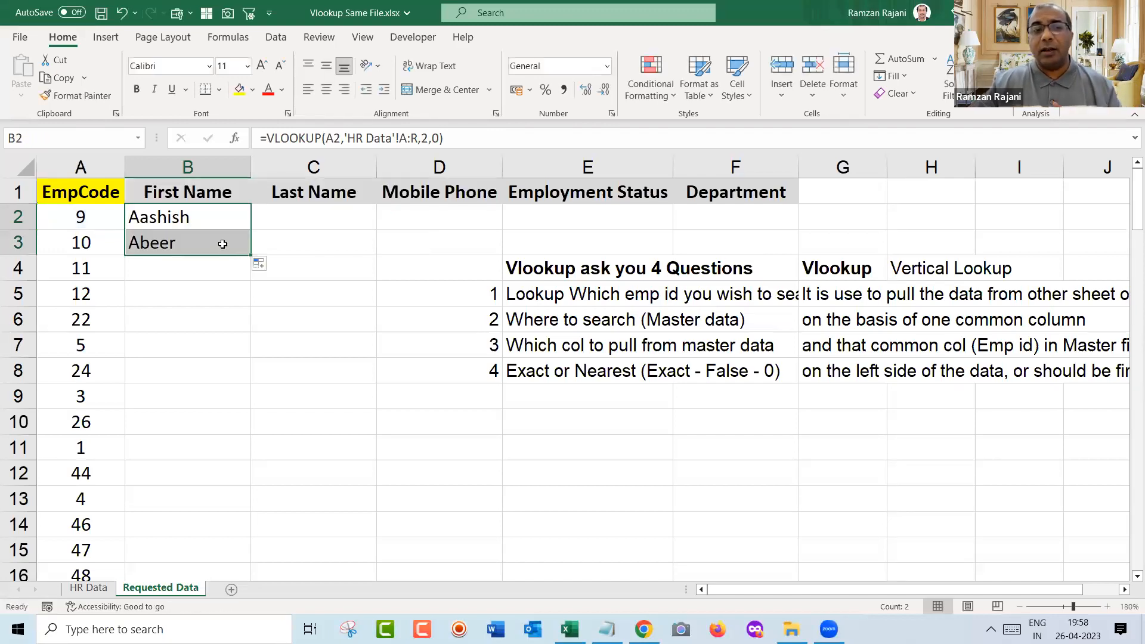
double_click(231, 251)
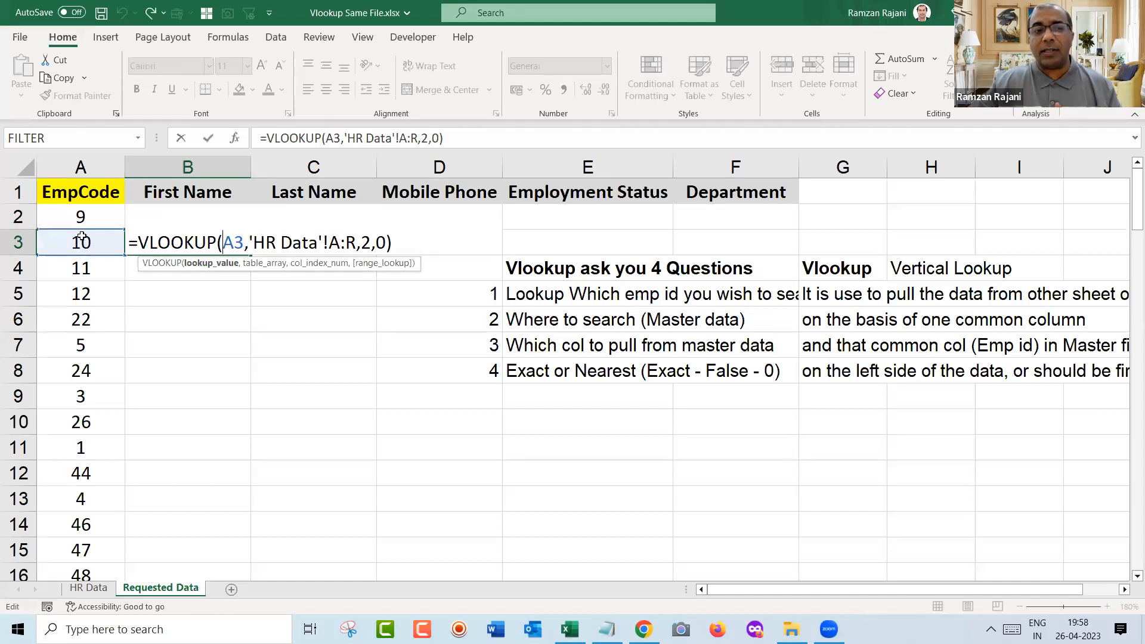
drag(252, 244, 396, 250)
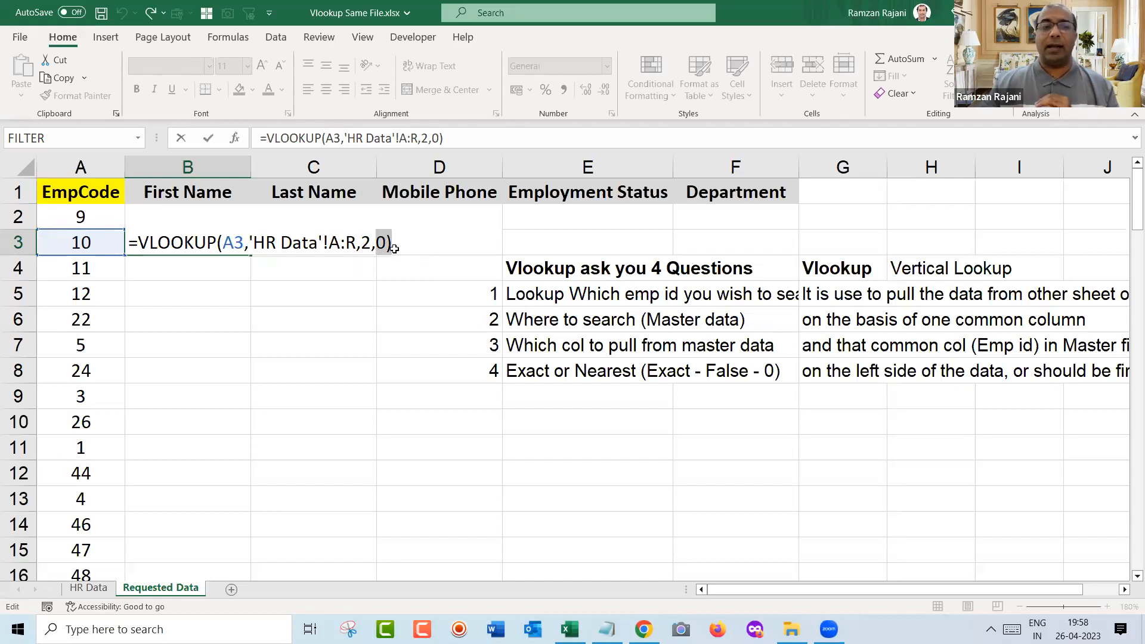
key(Return)
- Fill the VLOOKUP formula from B3 down the First Name column to the last EmpCode row
click(237, 236)
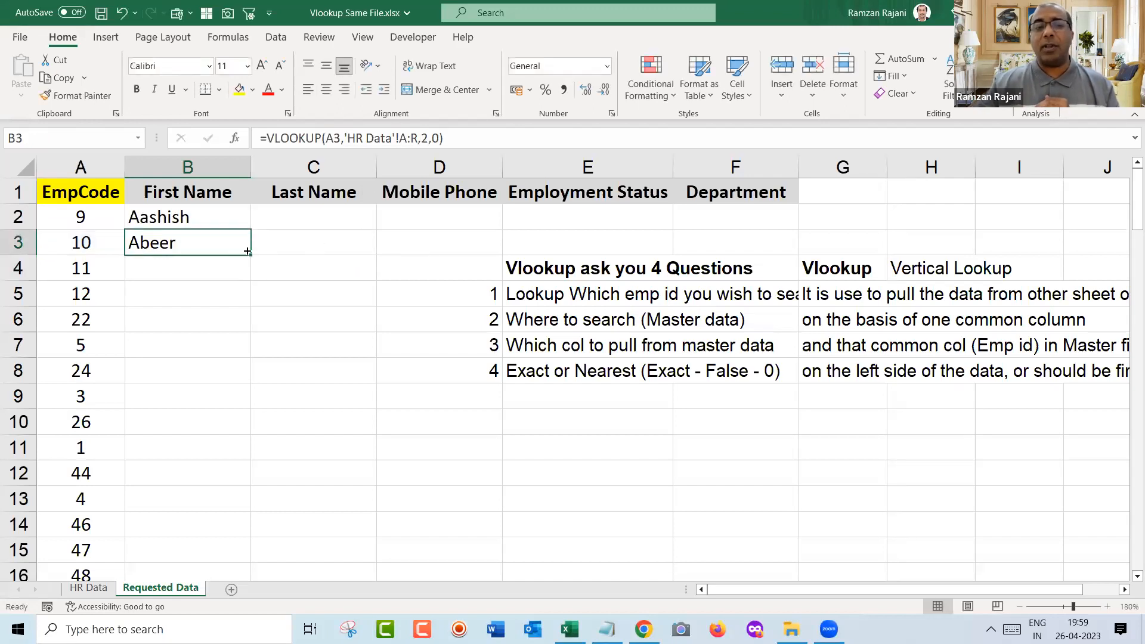
drag(251, 254, 249, 307)
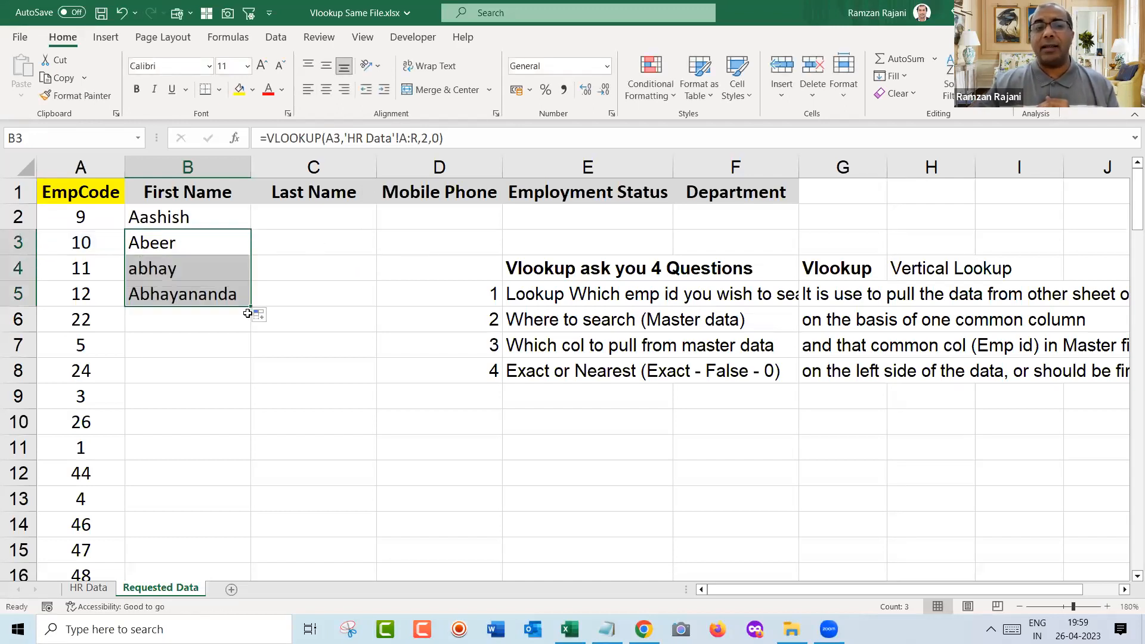
double_click(249, 307)
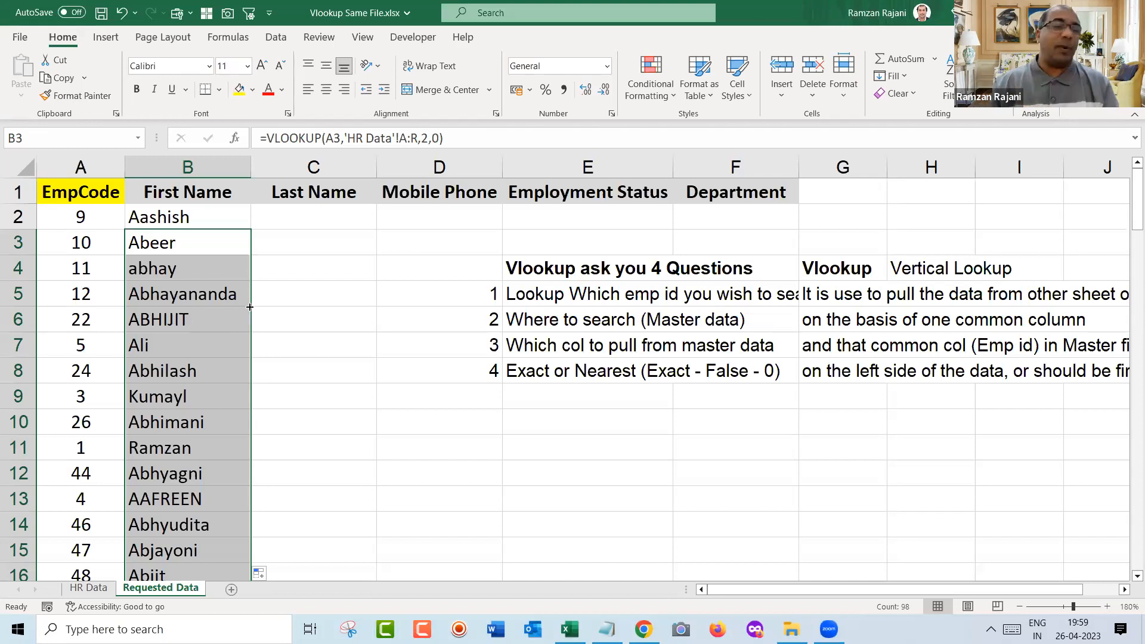
- Start a VLOOKUP formula in C2 under Last Name with A2 as the lookup value and continue to the table array argument
click(324, 220)
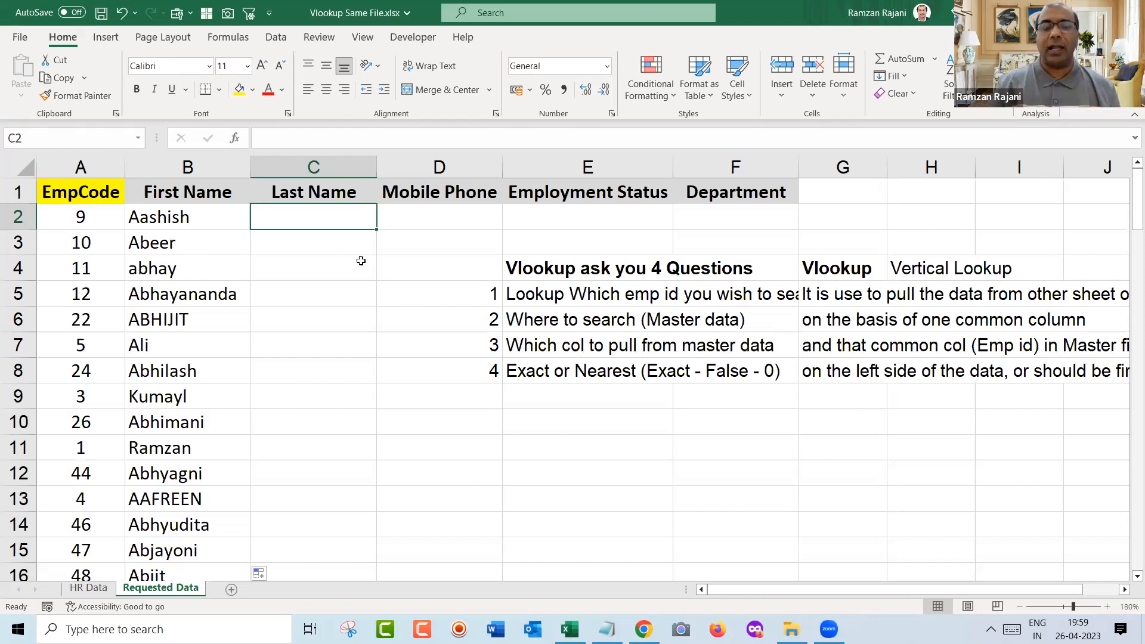
text(=)
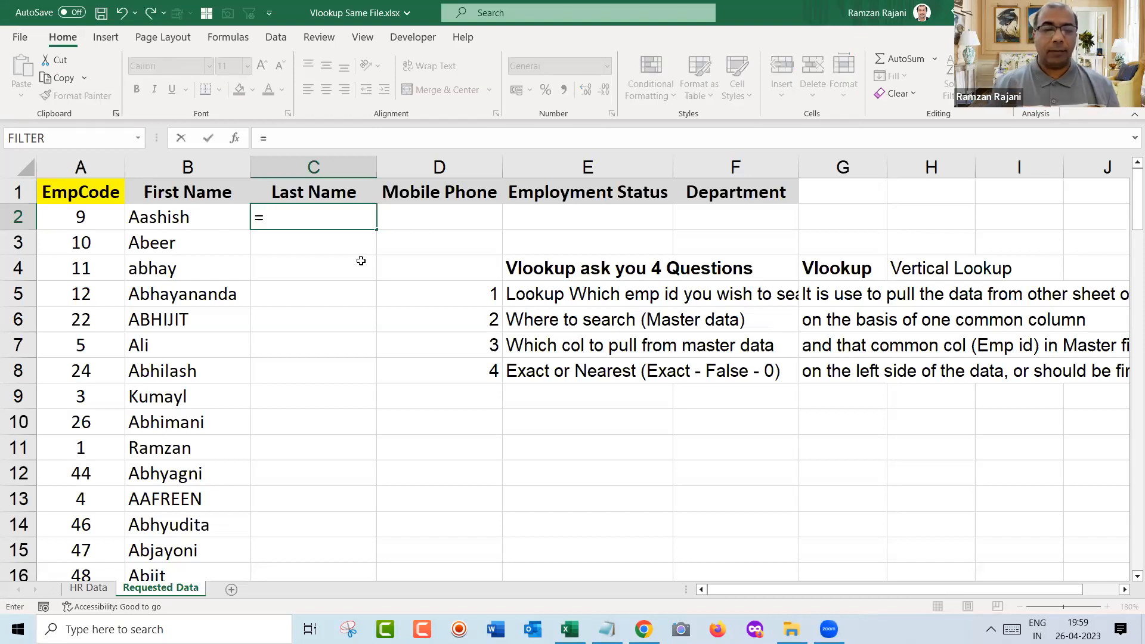
text(vl)
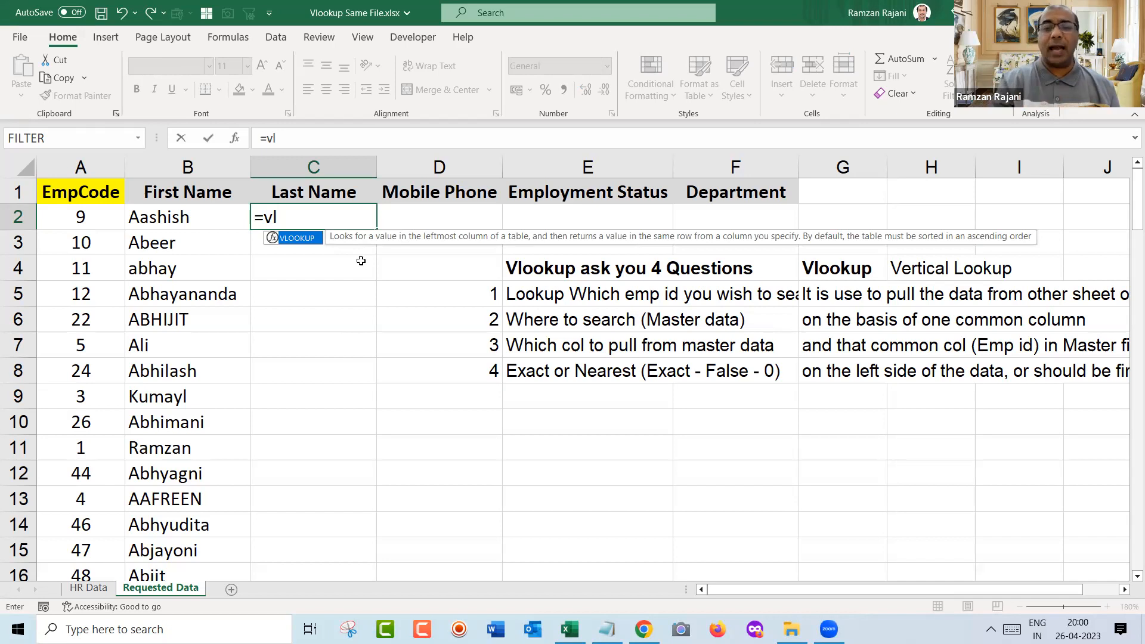
key(Tab)
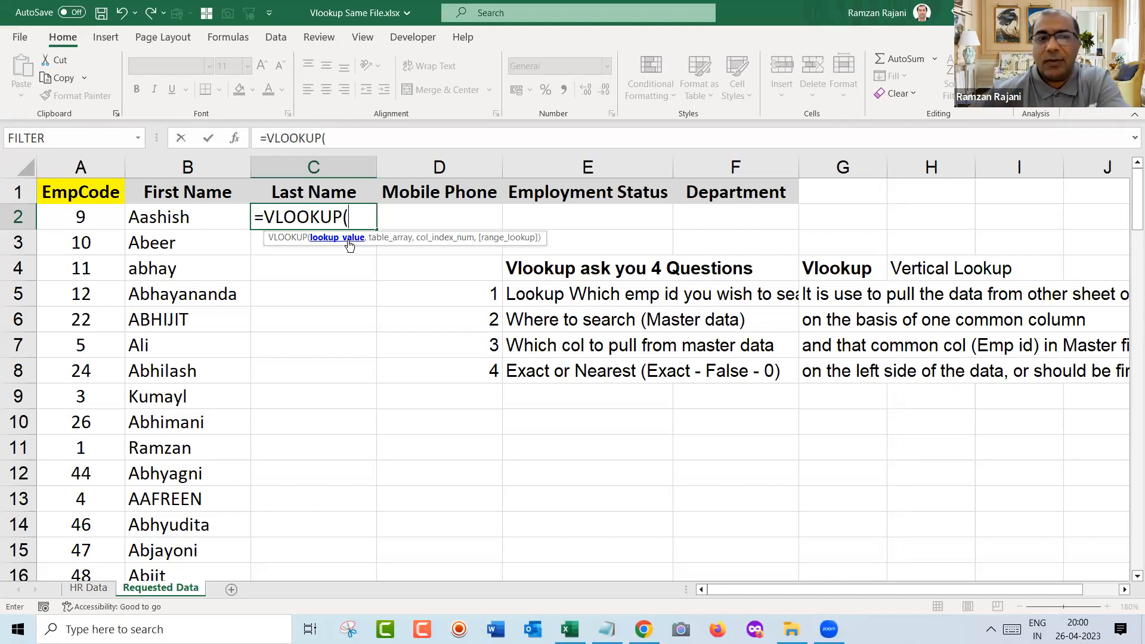
click(87, 221)
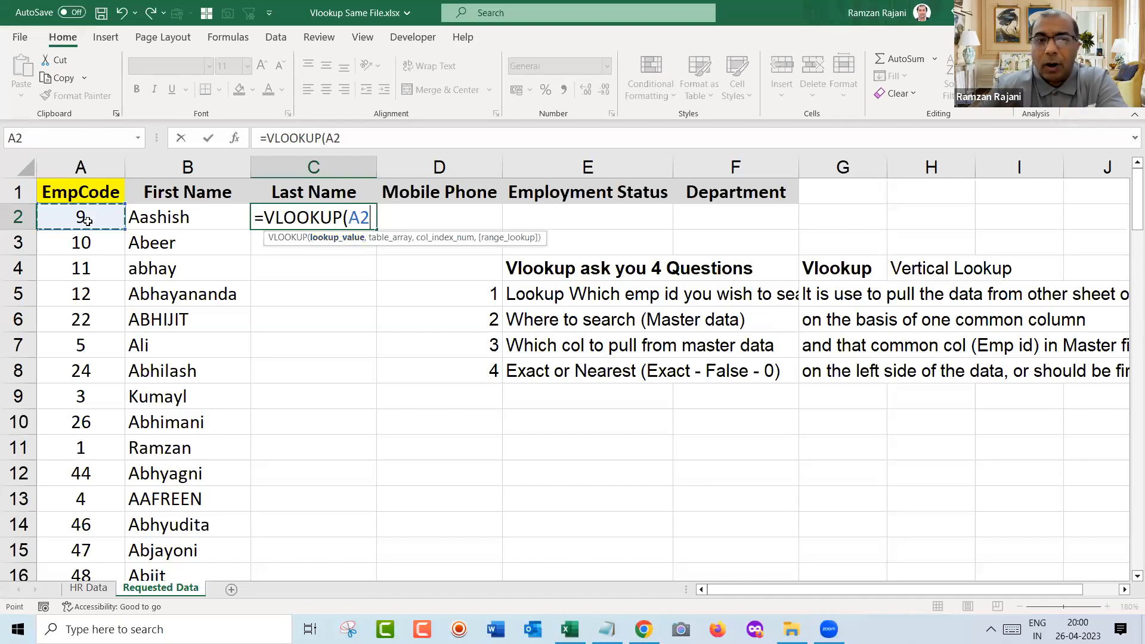
text(,)
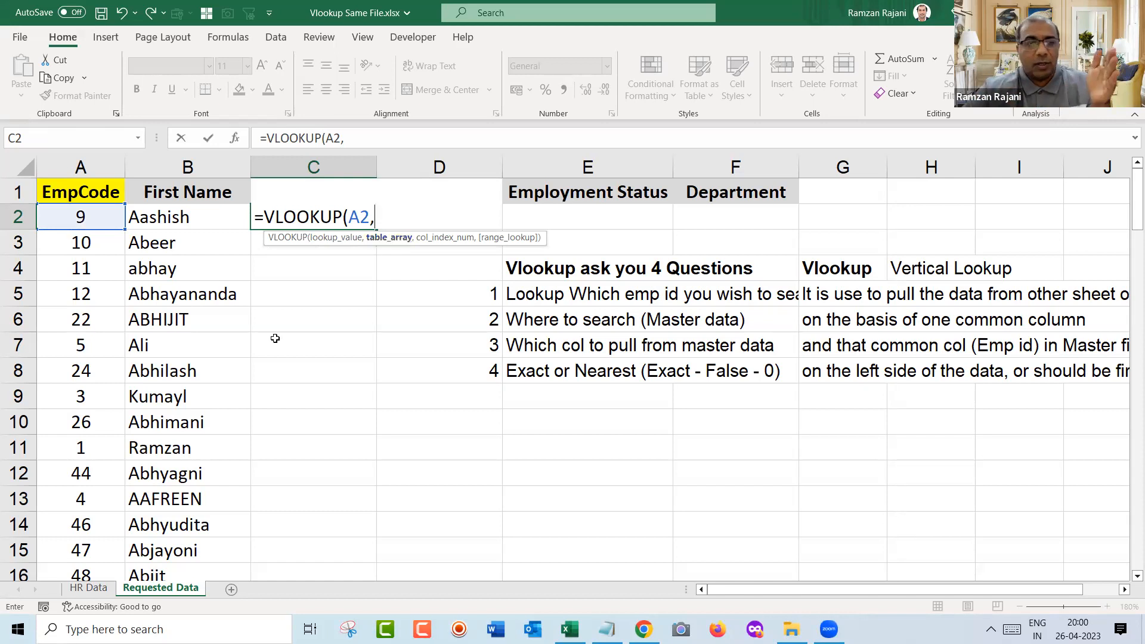
- Set the table array of the C2 VLOOKUP formula to columns A:R of the HR Data sheet
click(90, 588)
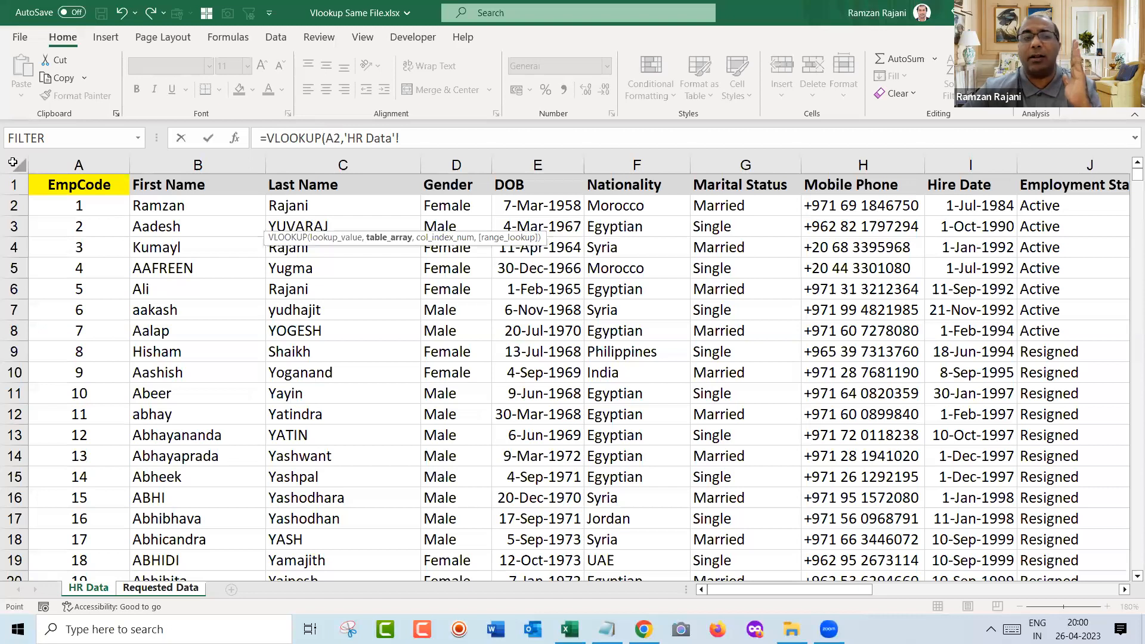
click(92, 159)
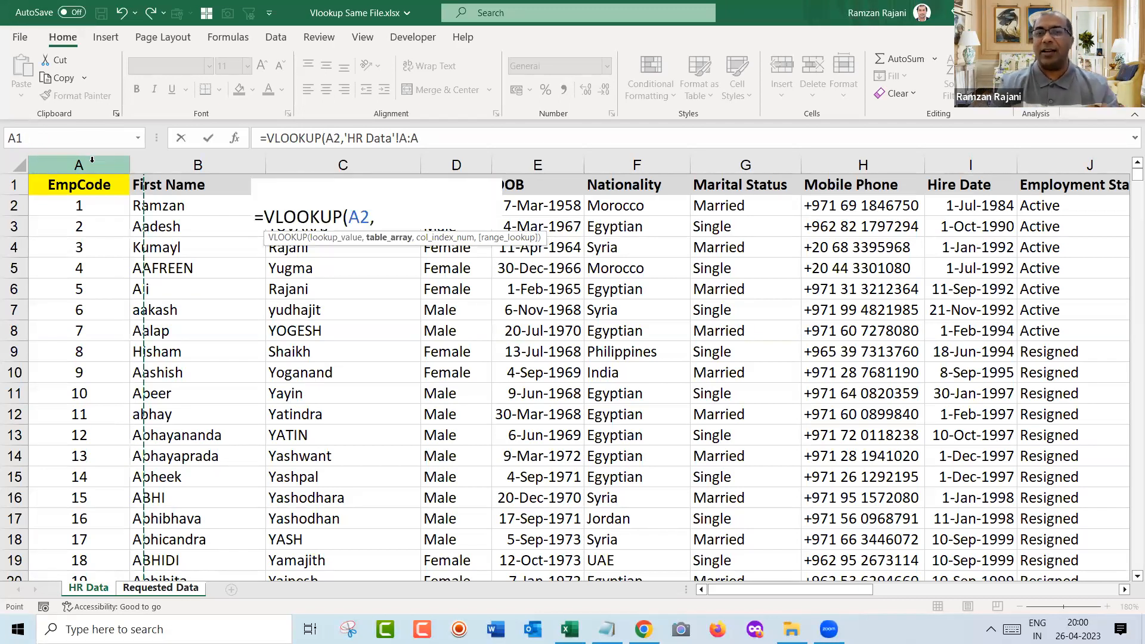
key(ctrl+shift+Right)
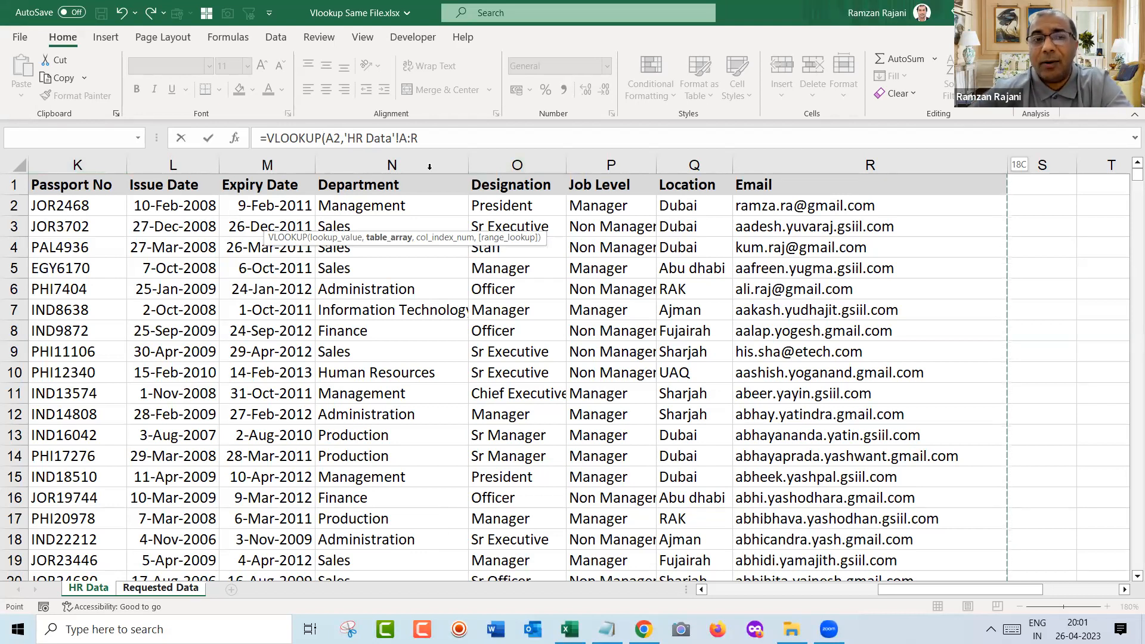
click(428, 135)
text(,)
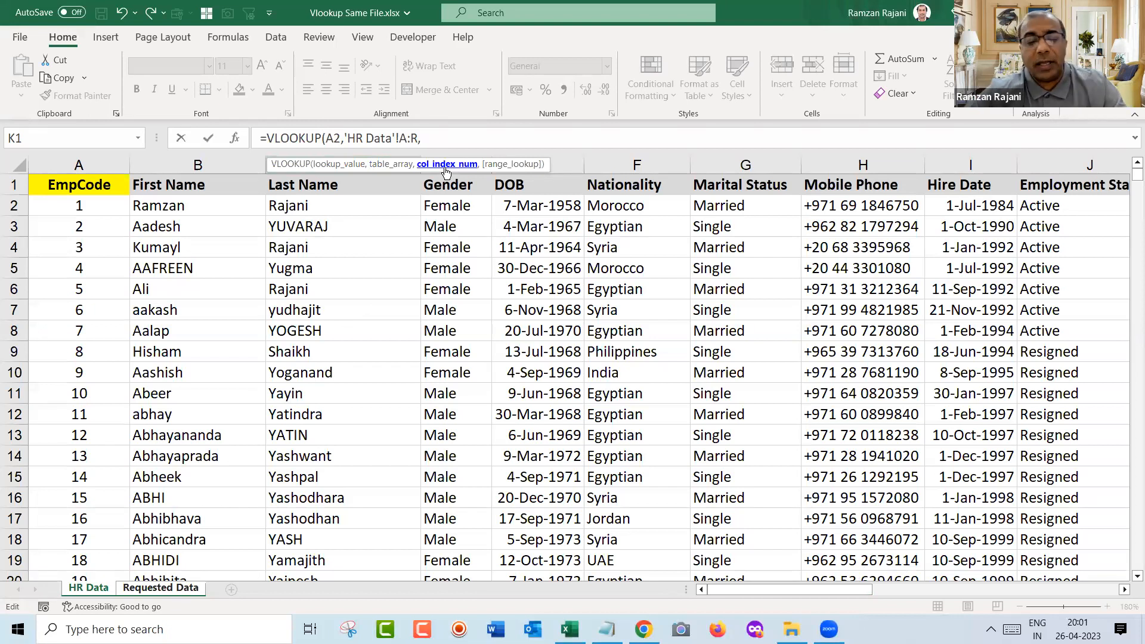
- Complete the C2 VLOOKUP formula with column index 3 and FALSE for exact match, and fill it down the Last Name column
text(3)
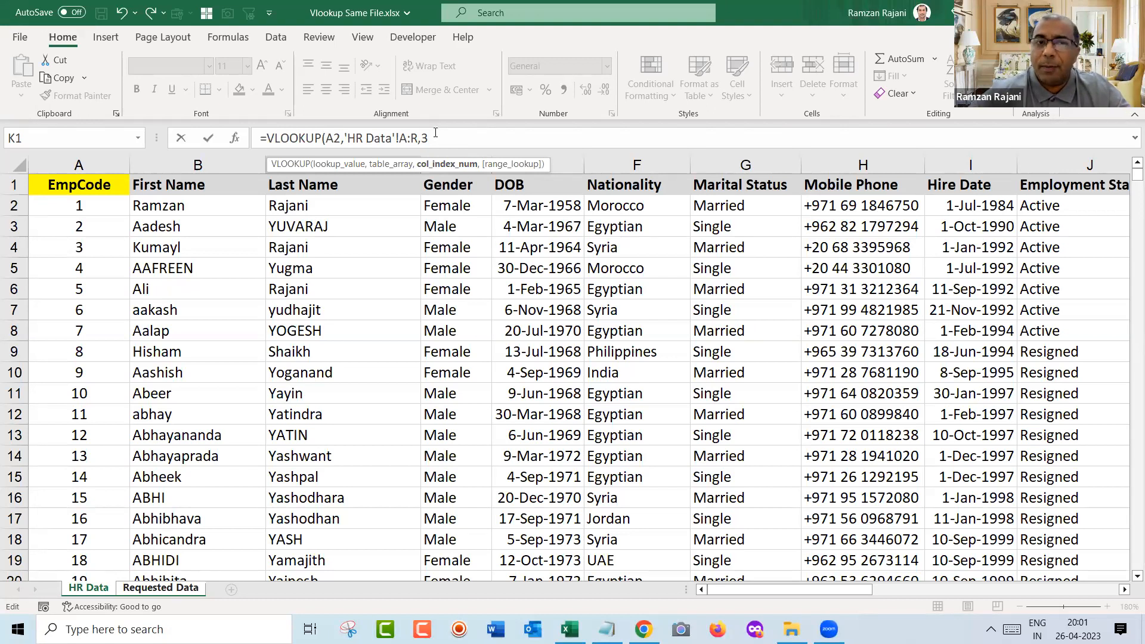
text(,)
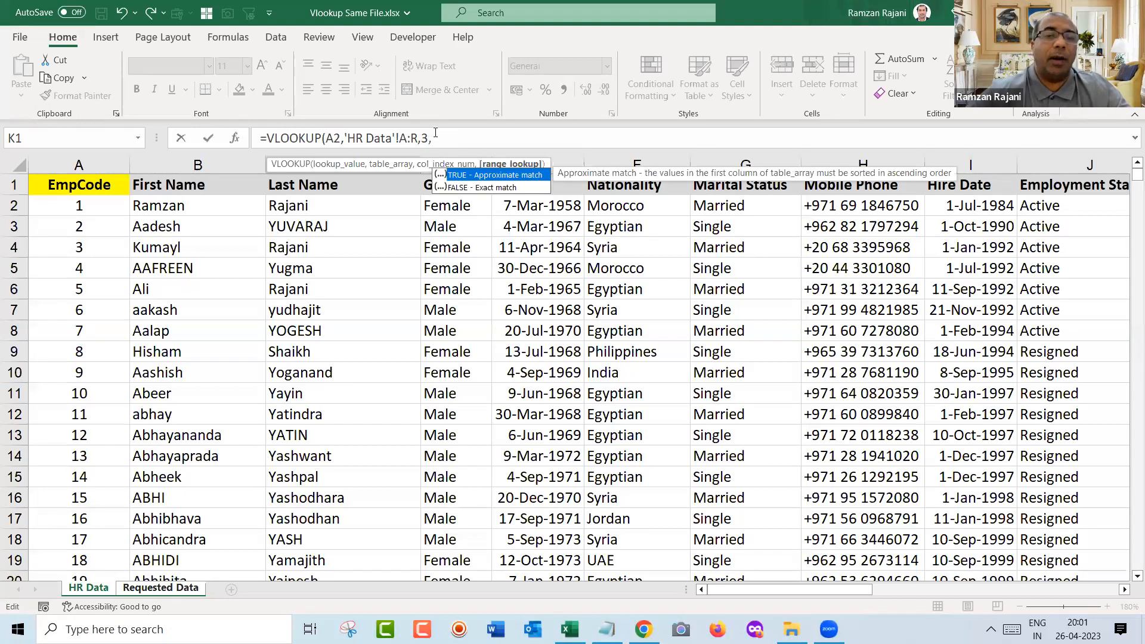
double_click(475, 188)
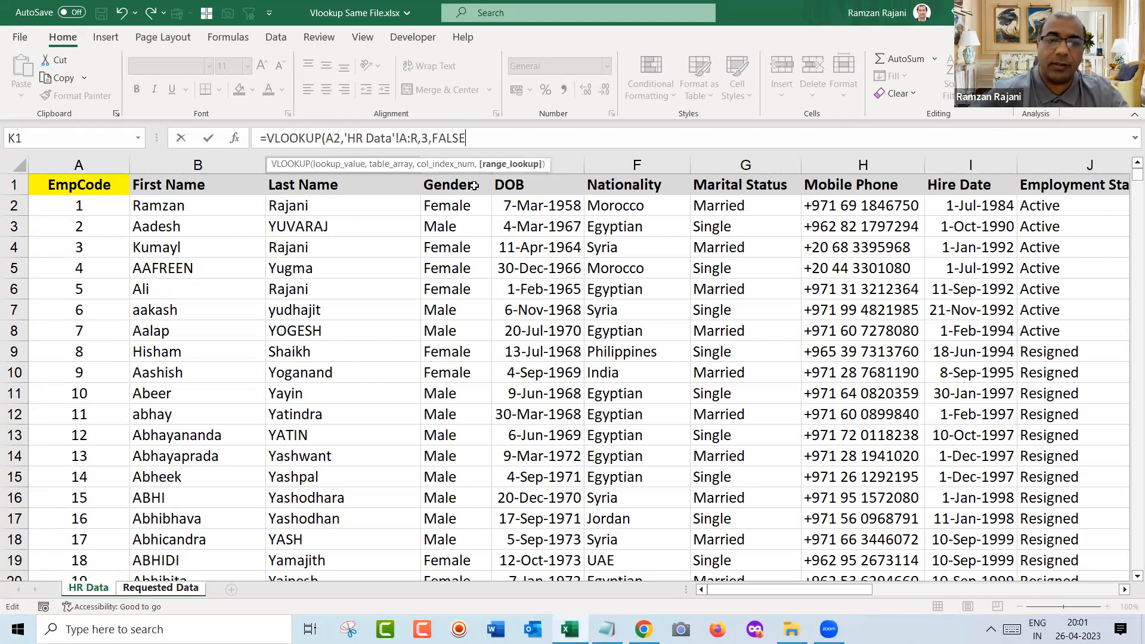
text())
key(Return)
key(Up)
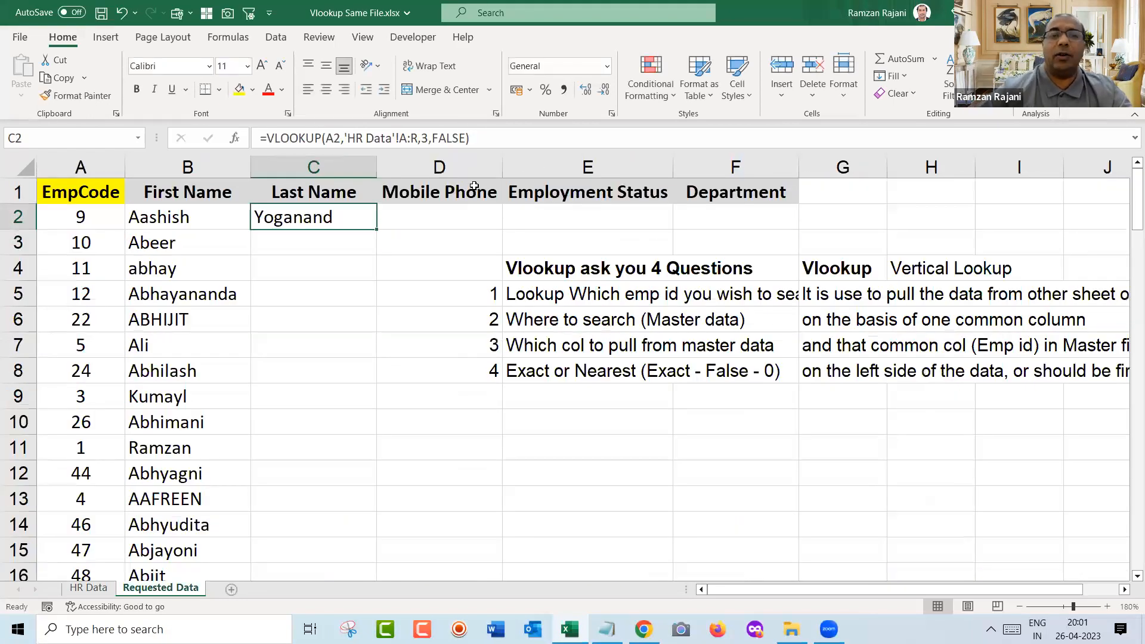
double_click(377, 228)
- Move the "Vlookup ask you 4 Questions" notes block from D4:E8 to G10:H14
drag(460, 259, 628, 365)
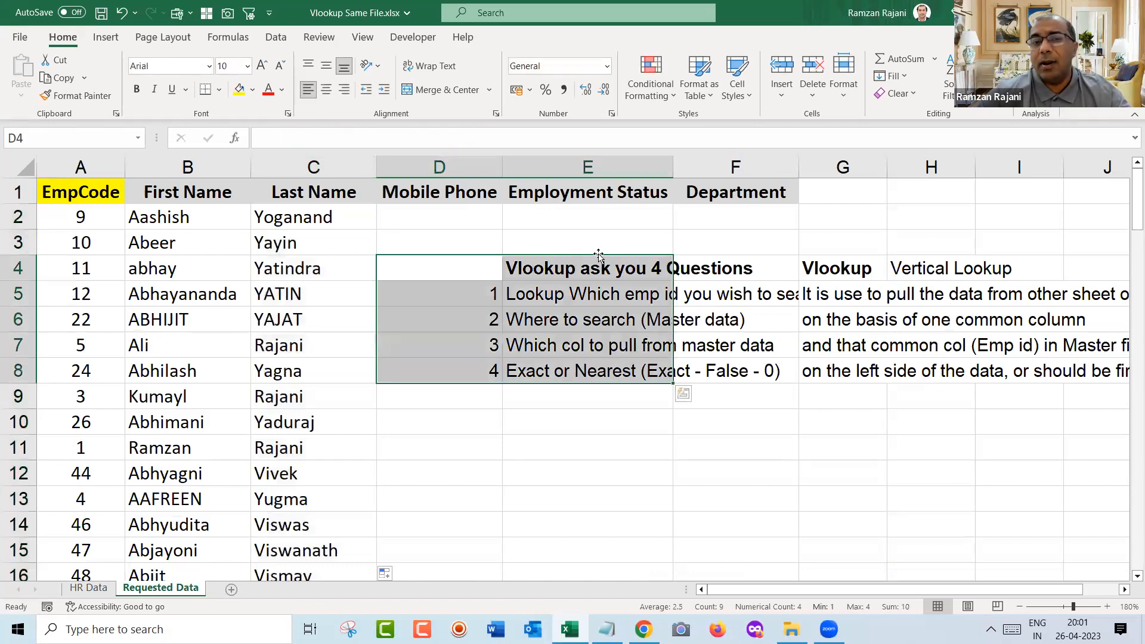
drag(602, 257, 954, 428)
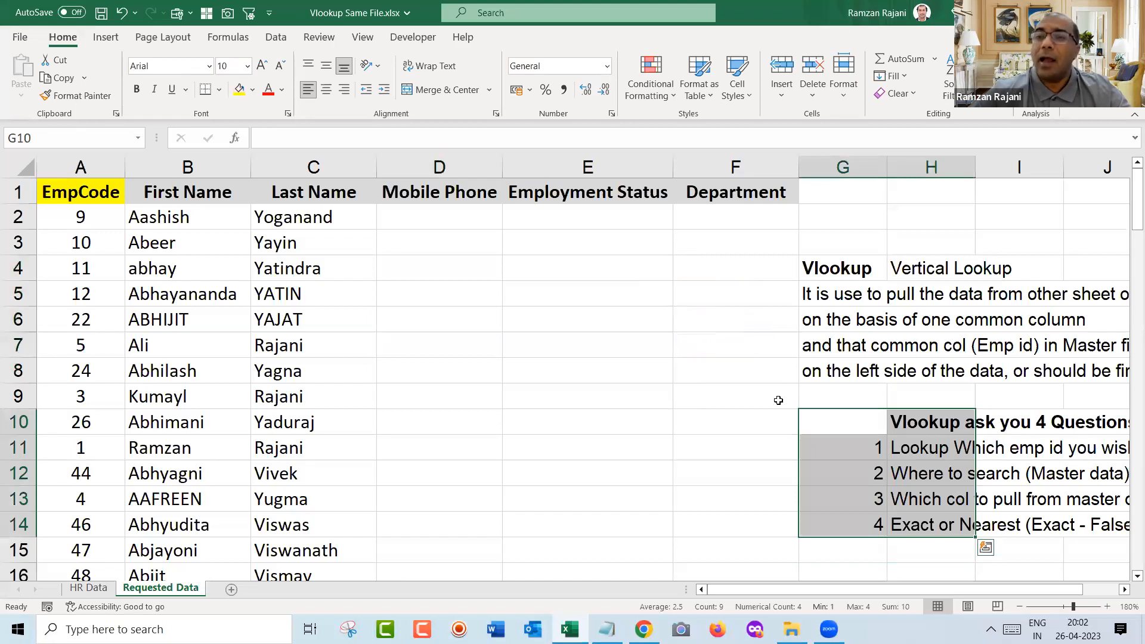
click(448, 219)
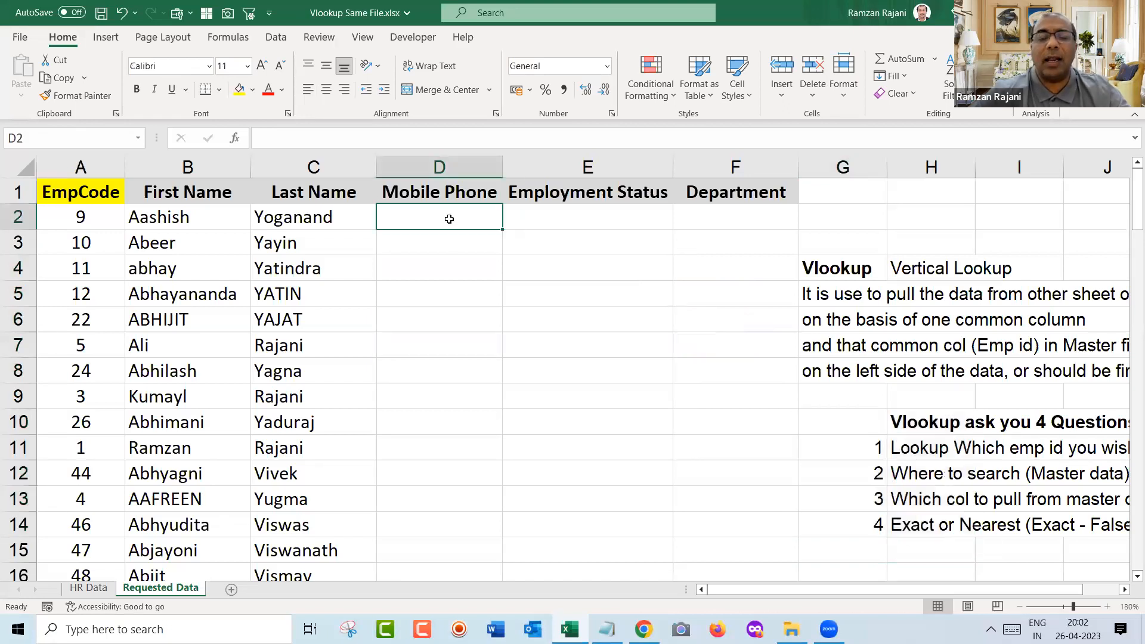
- Review row 2 from First Name to Department, comparing the VLOOKUP formulas in B2 and C2 with the empty cells D2:F2
drag(192, 222, 695, 216)
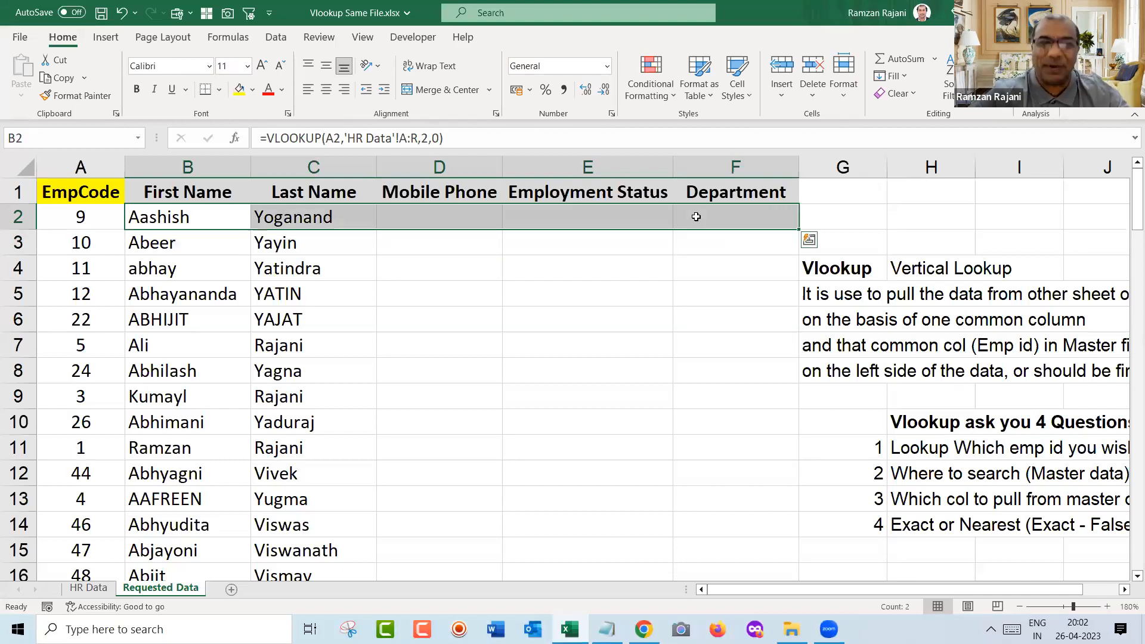
click(335, 219)
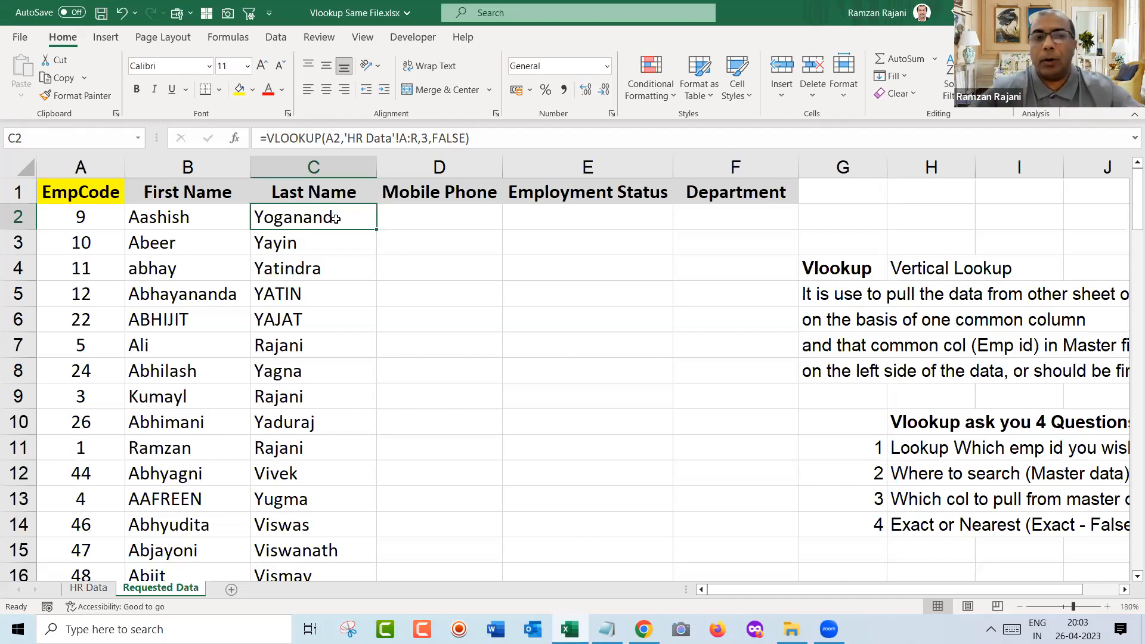
click(424, 217)
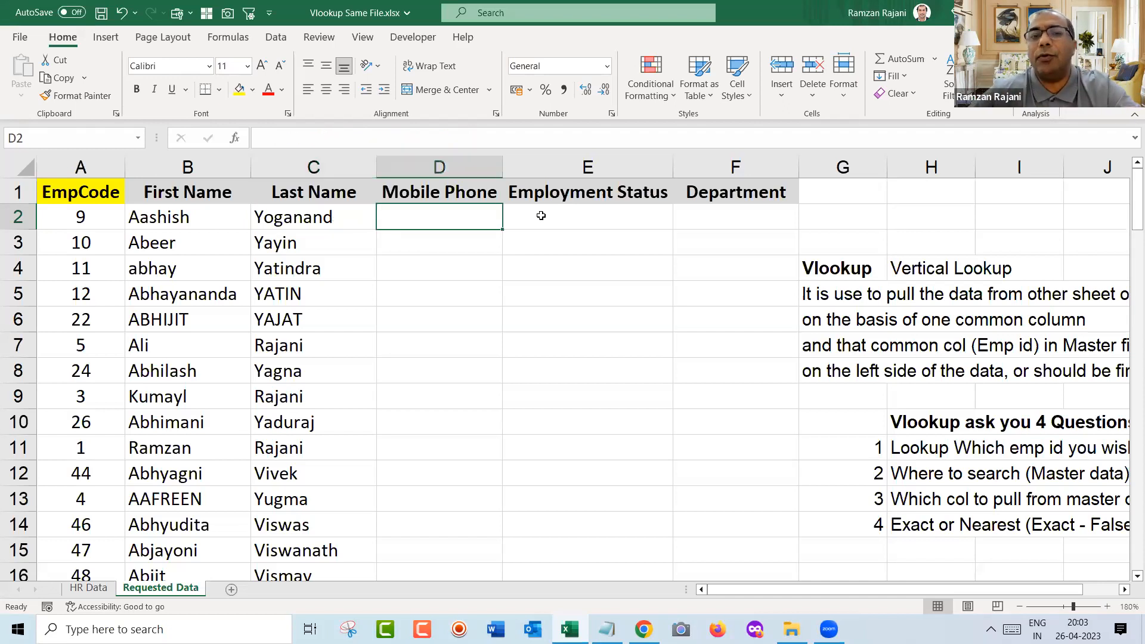
click(573, 215)
click(697, 215)
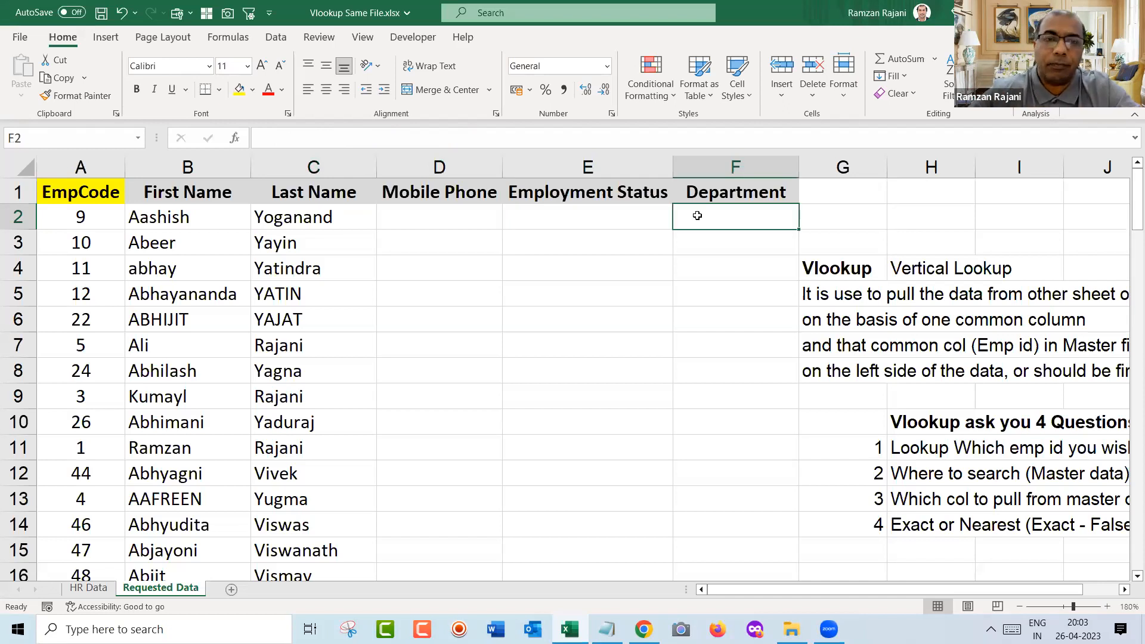
click(429, 221)
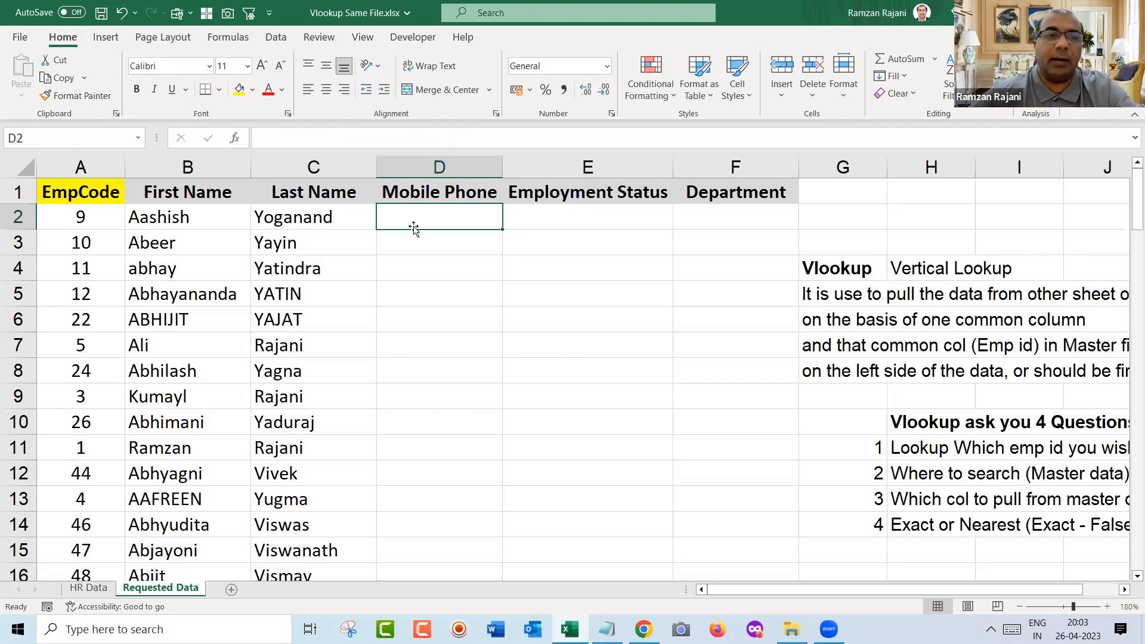
click(228, 220)
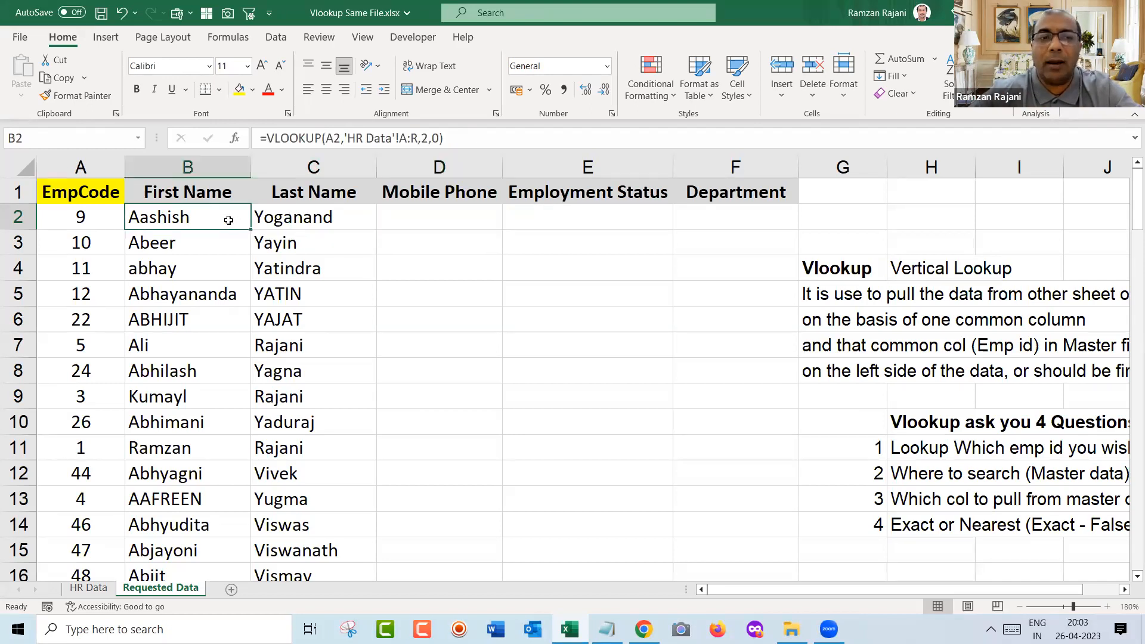
- Clear the Last Name formulas in C2:C100 and all First Name formulas below B2, keeping only the formula in B2
click(320, 216)
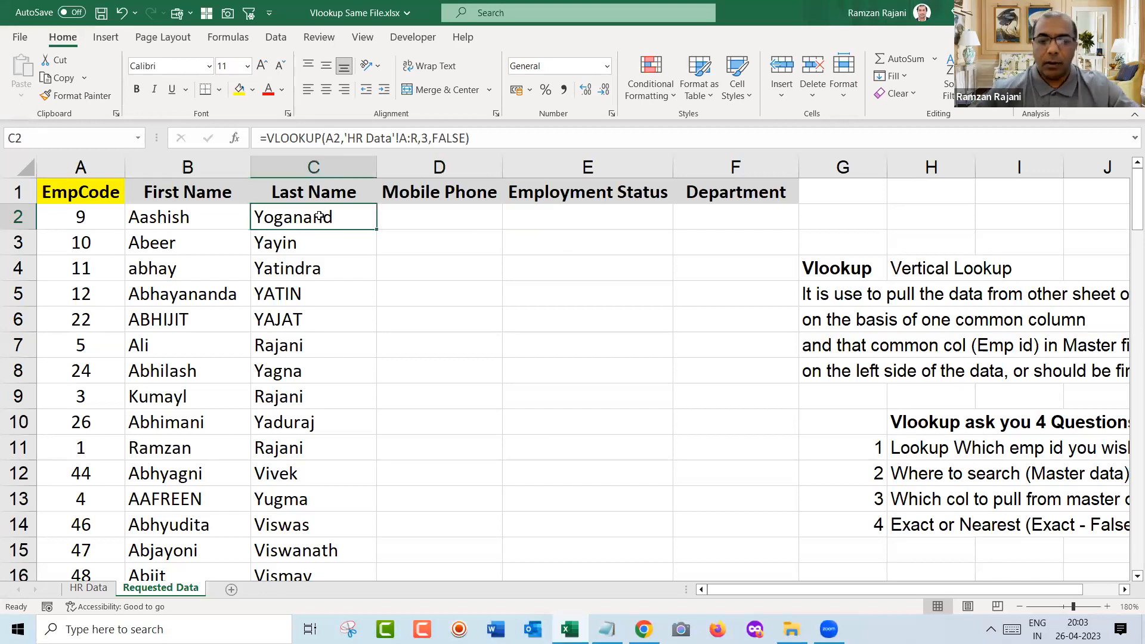
key(ctrl+shift+Down)
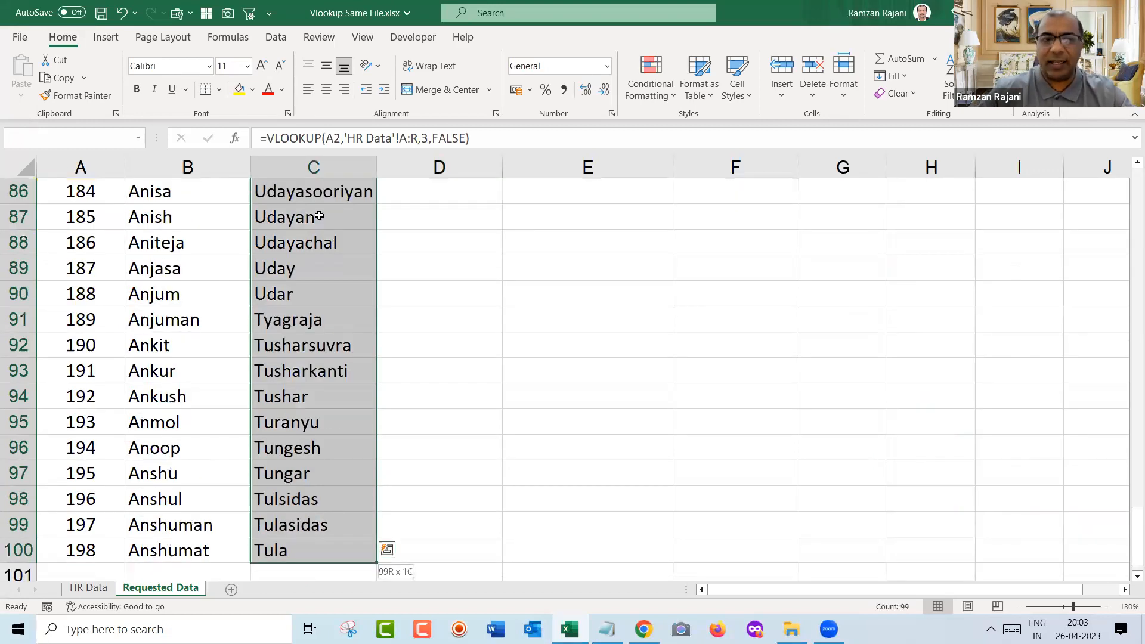
key(Delete)
key(Left)
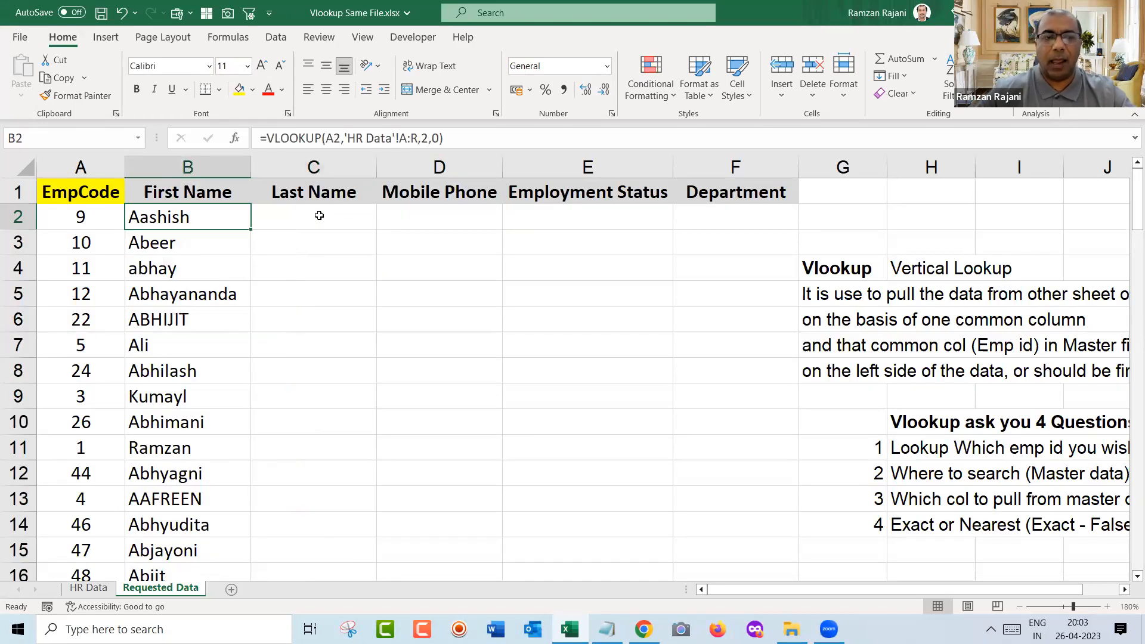
key(Down)
key(ctrl+shift+Down)
key(Delete)
key(Up)
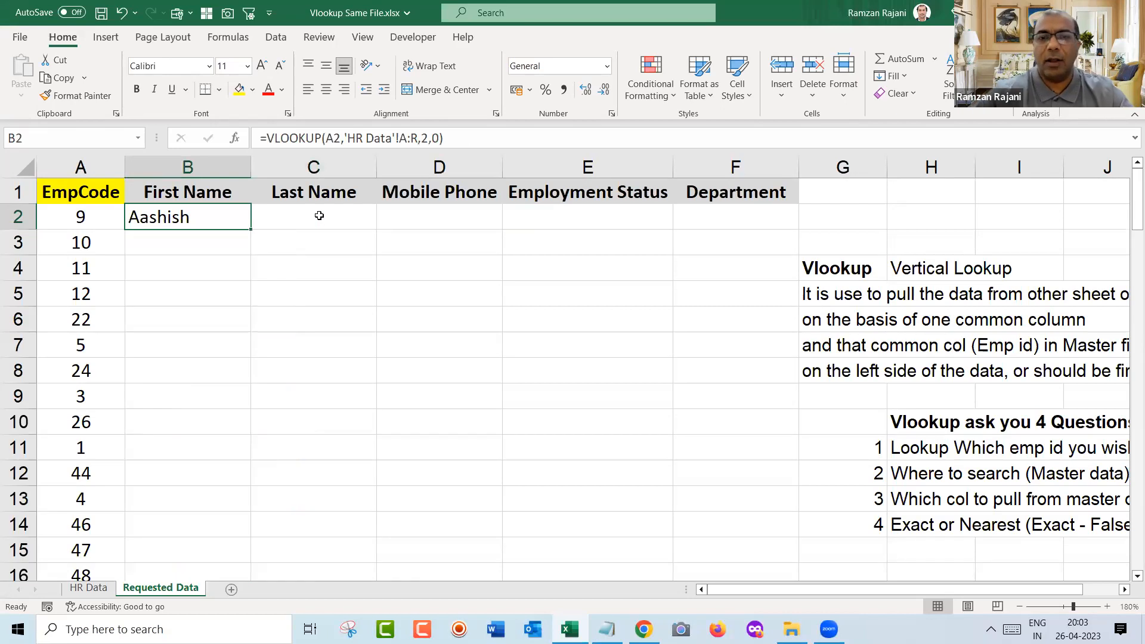
- Inspect the VLOOKUP formula in B2 and fill it across row 2 to Department in F2
double_click(206, 214)
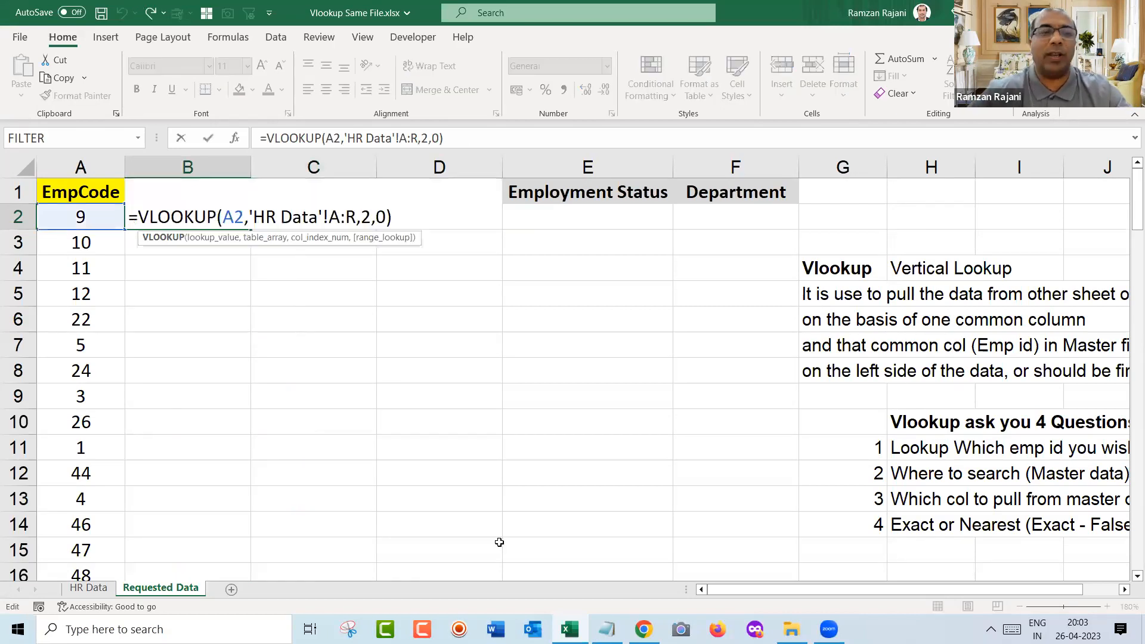
key(ctrl+Return)
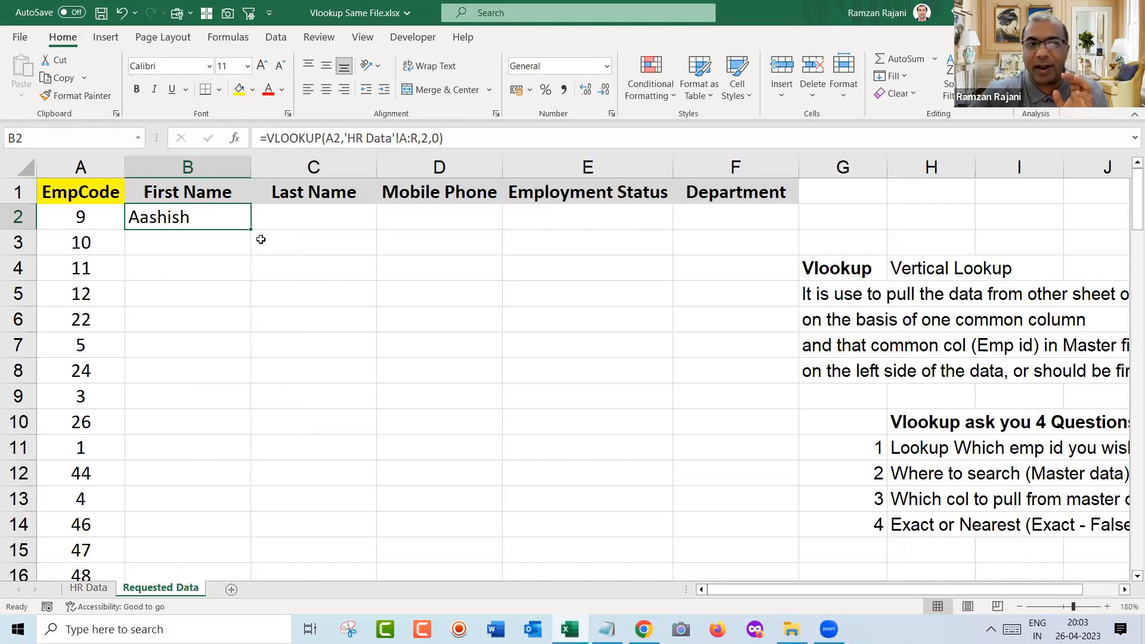
drag(245, 225, 827, 238)
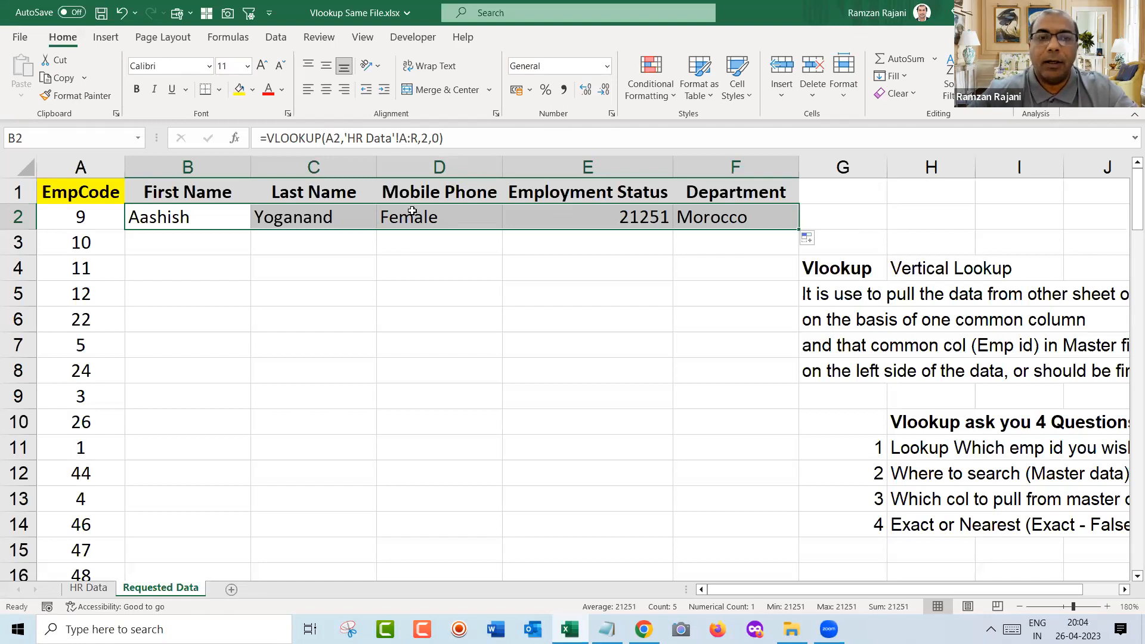
- Clear the copied VLOOKUP formulas from C2:F2
click(329, 216)
drag(421, 210, 705, 210)
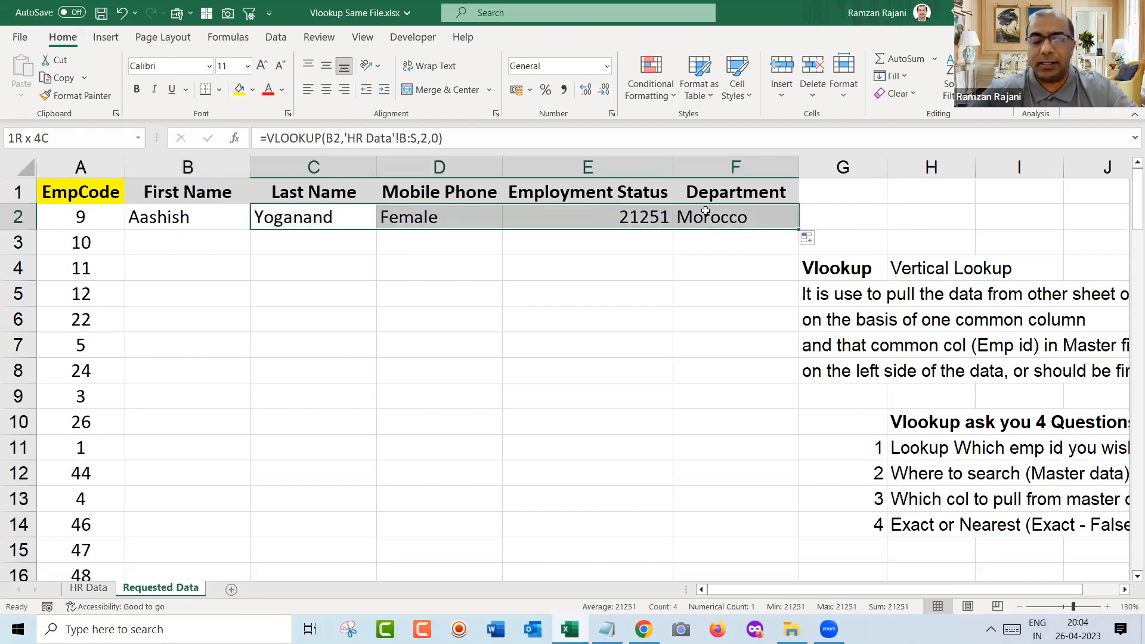
key(Delete)
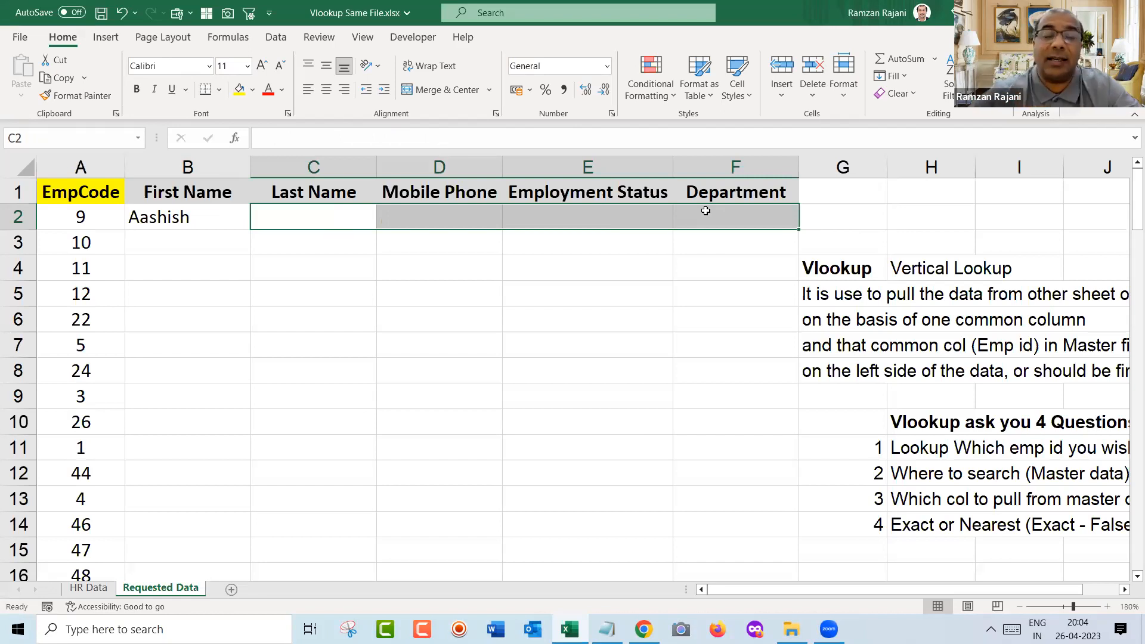
- Open the First Name VLOOKUP formula in B2 for editing
click(218, 235)
double_click(208, 215)
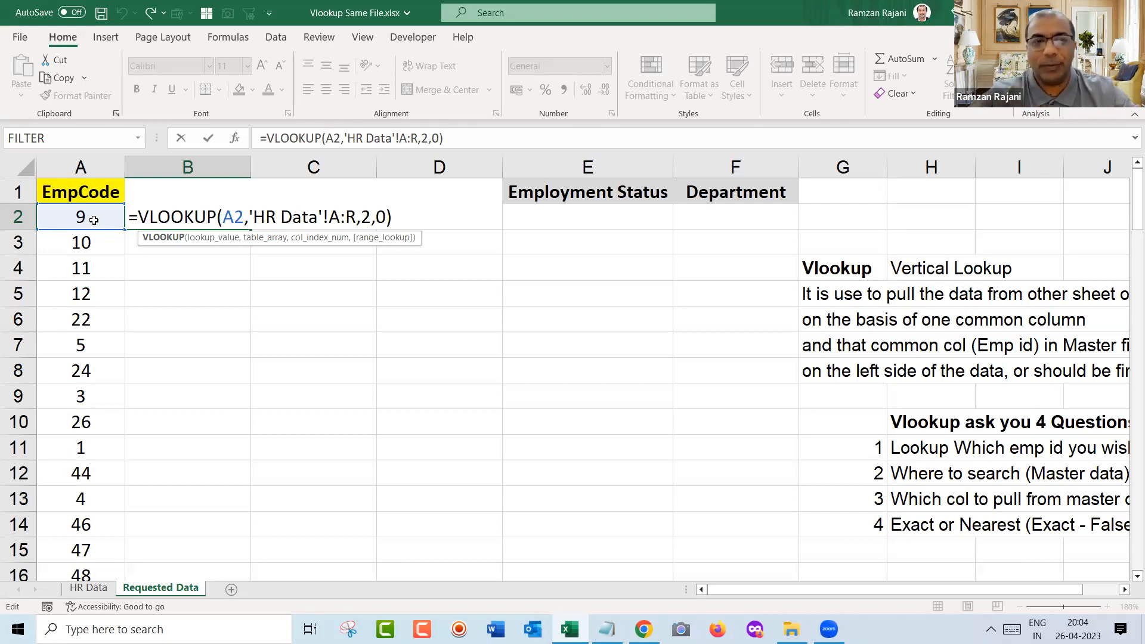
- Fill the B2 VLOOKUP formula down to B3, inspect its lookup reference, and clear B3 again
key(ctrl+Return)
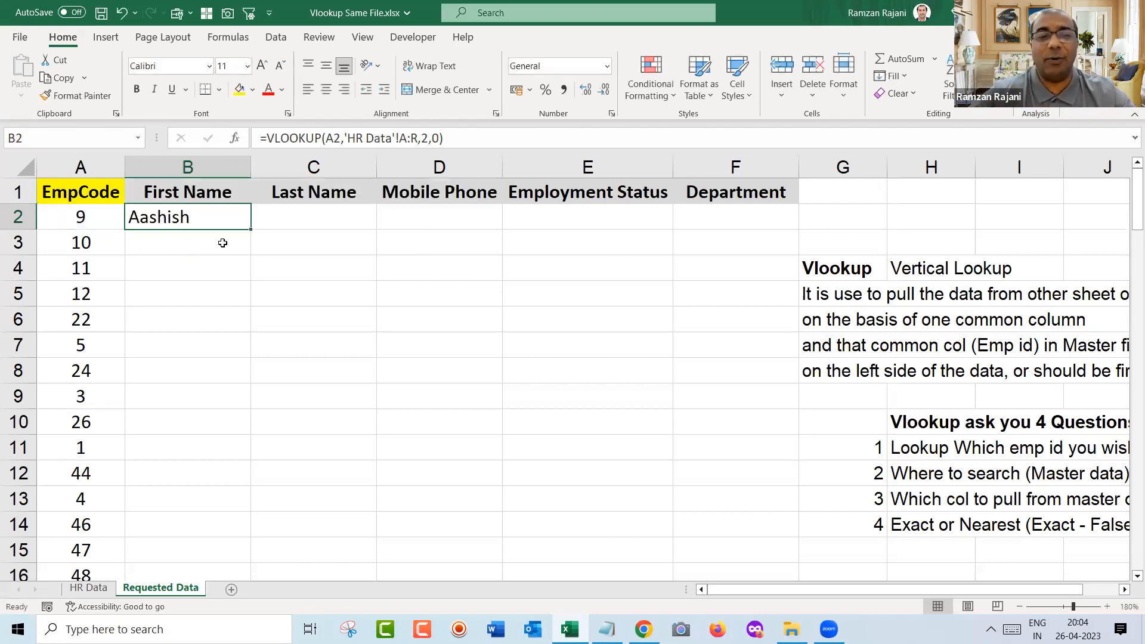
drag(248, 233, 225, 249)
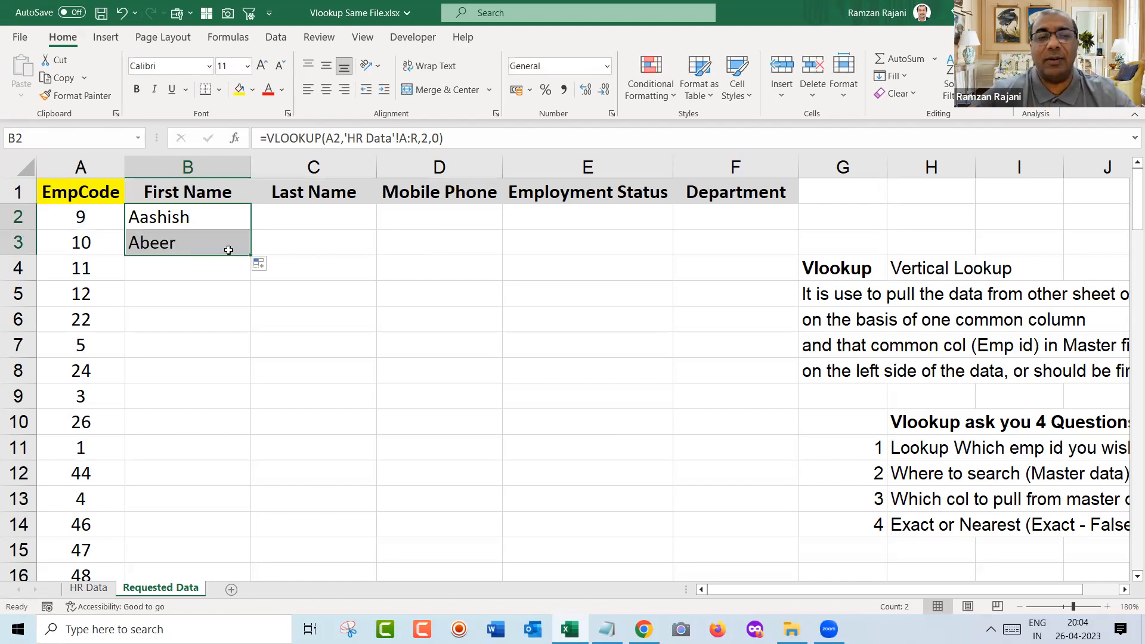
double_click(219, 244)
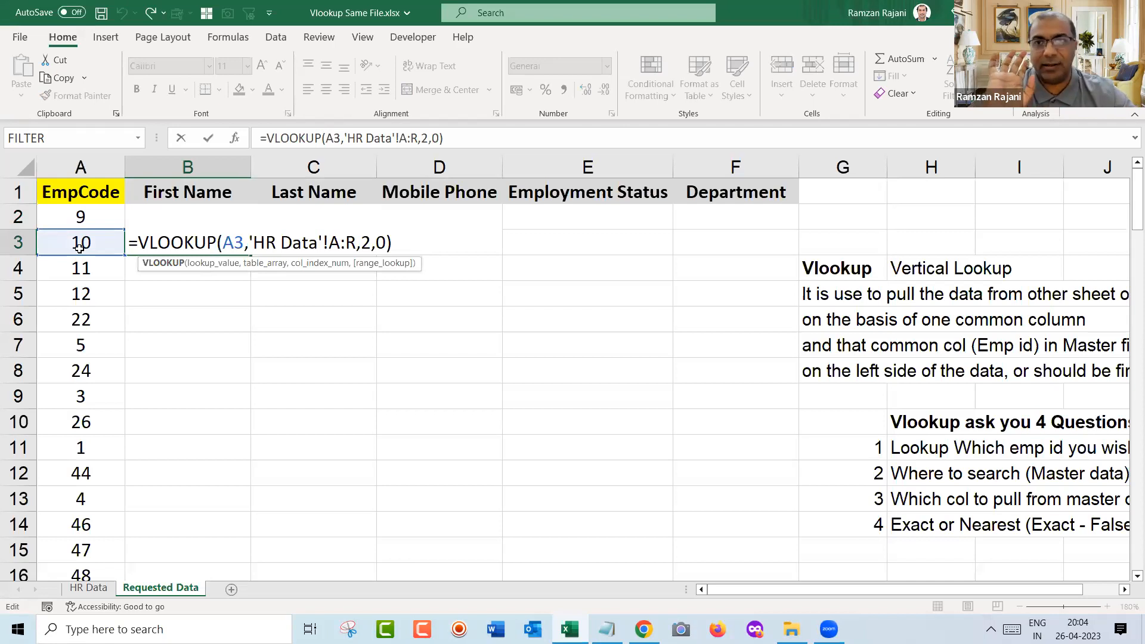
key(Escape)
key(Delete)
key(Up)
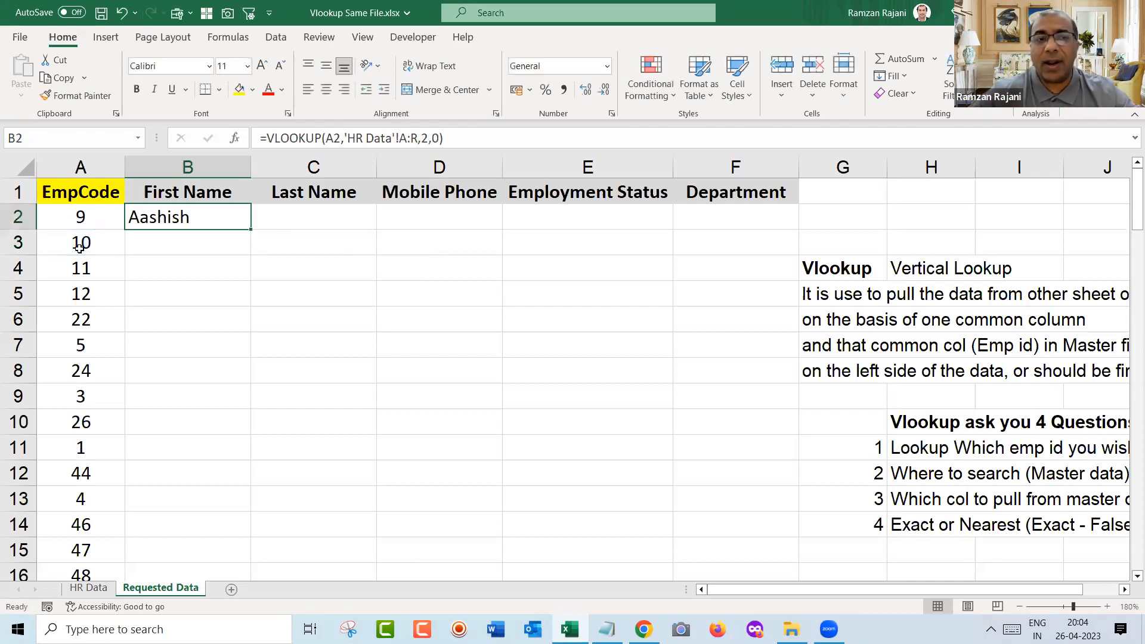
- Fill the B2 VLOOKUP formula across row 2 to F2 and inspect the references in C2
key(F2)
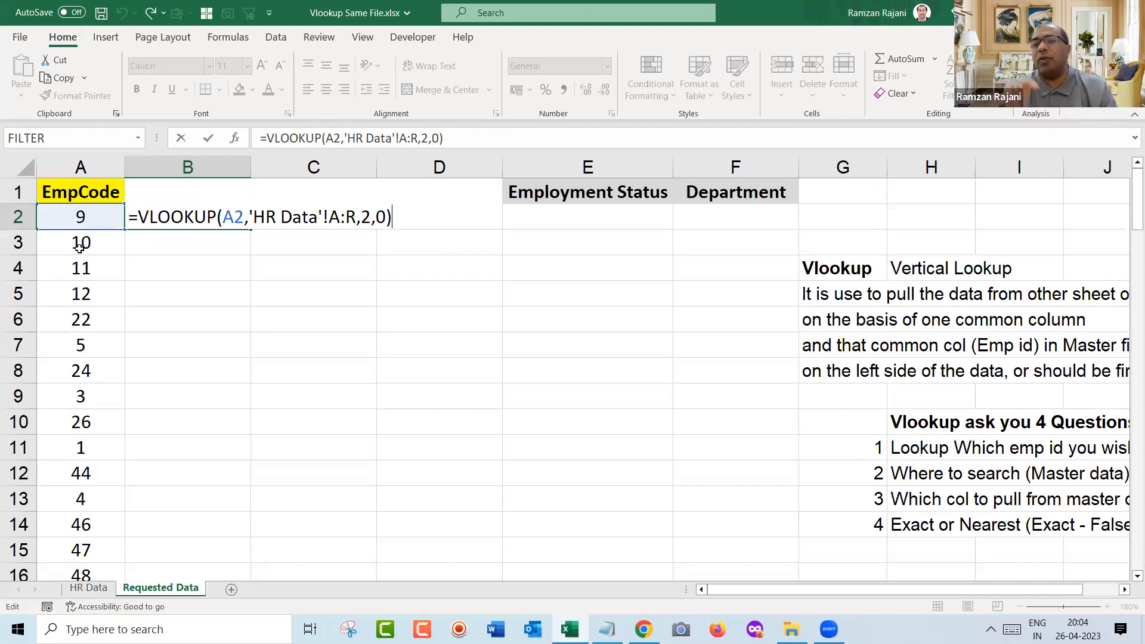
key(ctrl+Return)
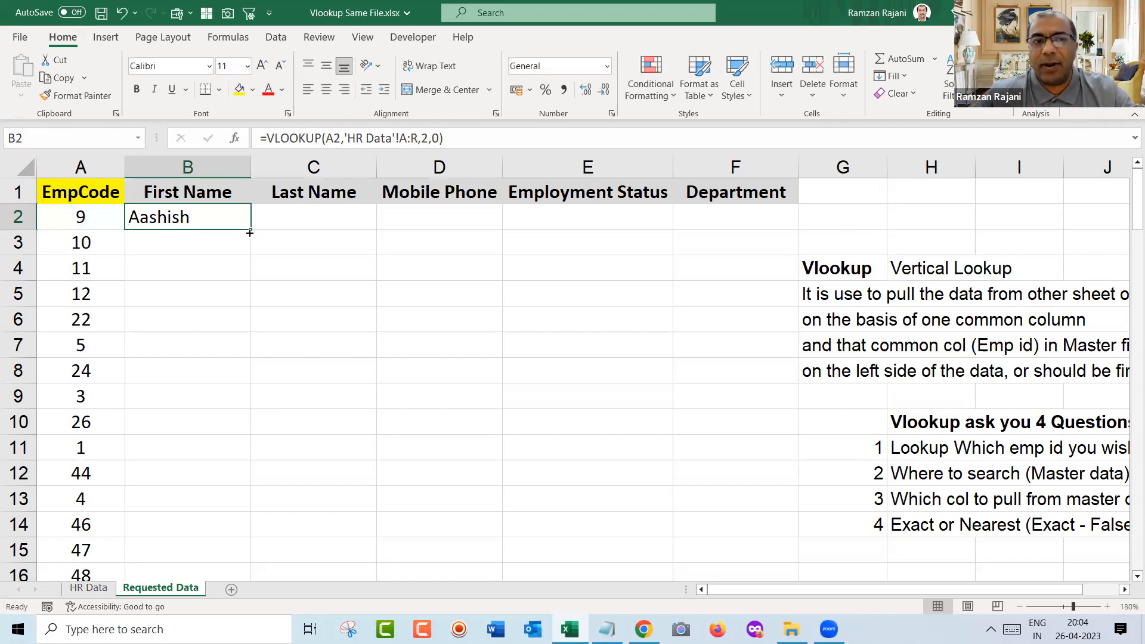
click(249, 231)
drag(250, 230, 664, 314)
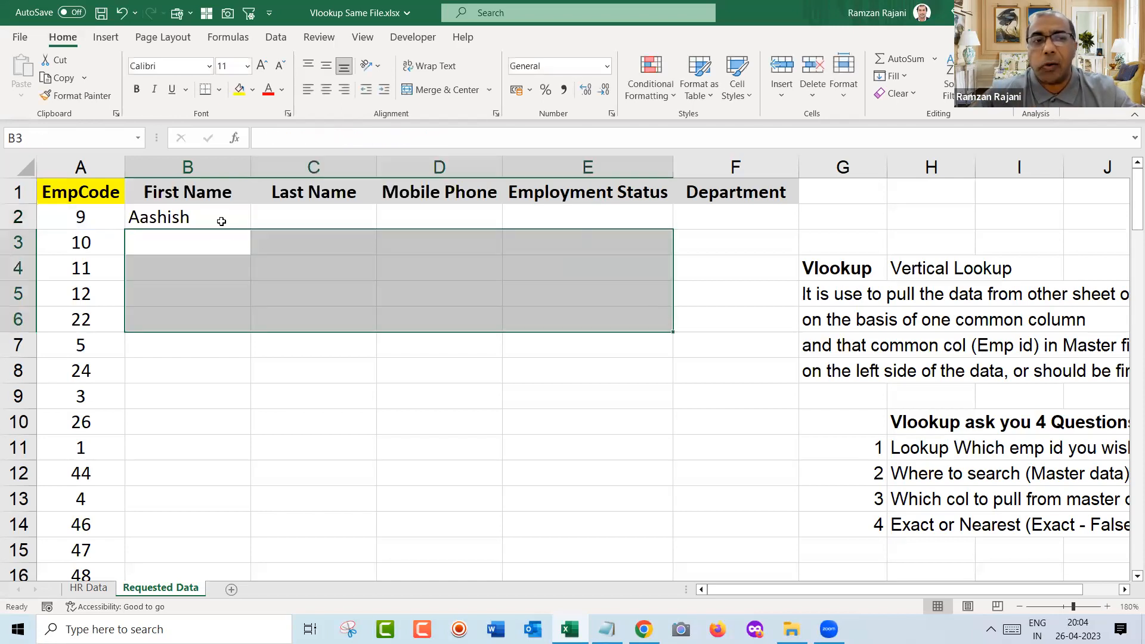
click(222, 221)
drag(249, 233, 799, 261)
click(429, 278)
click(342, 220)
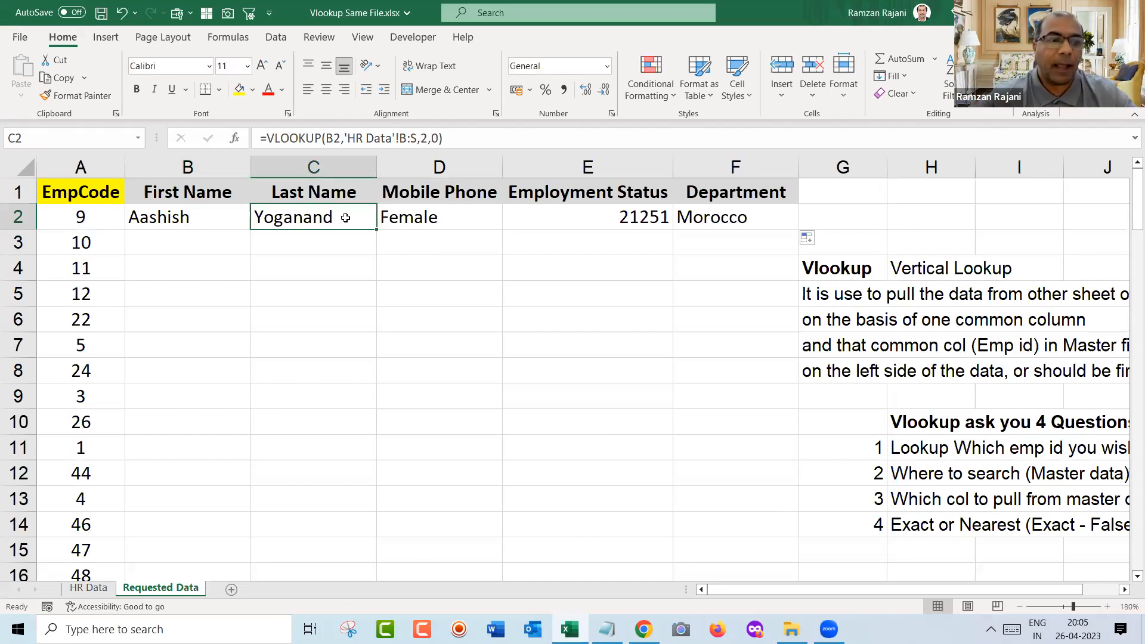
double_click(343, 218)
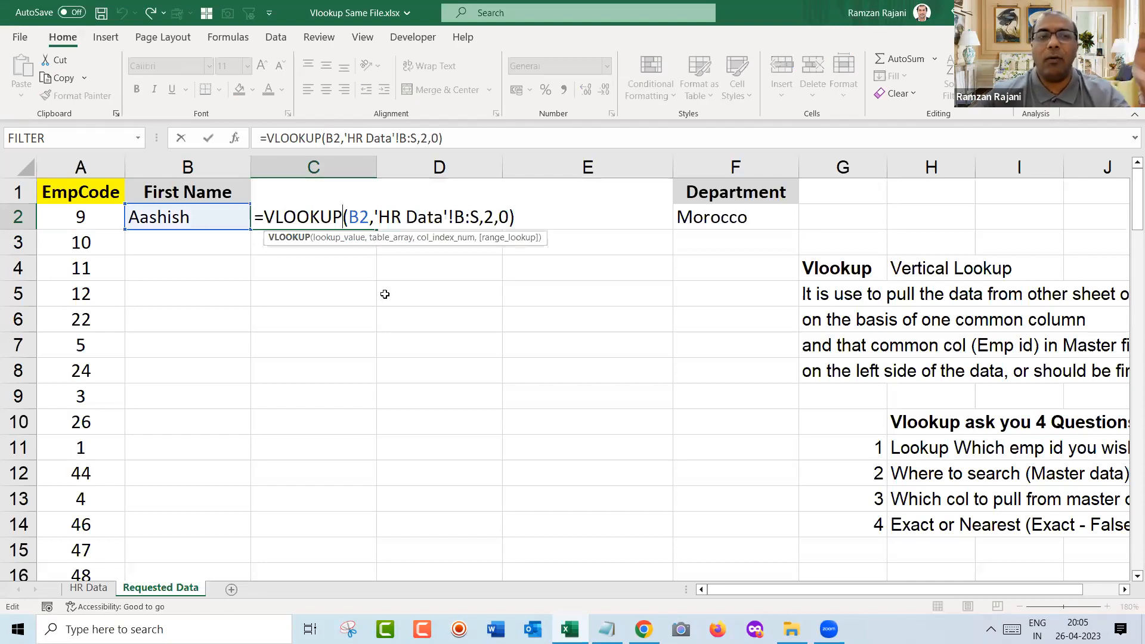
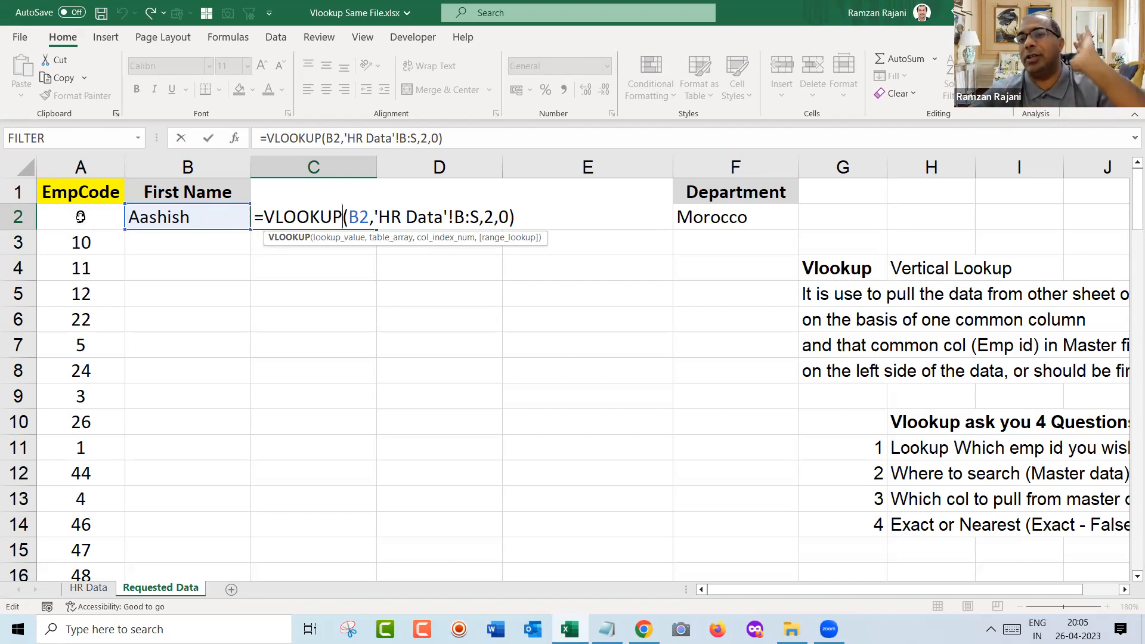
key(Tab)
key(Left)
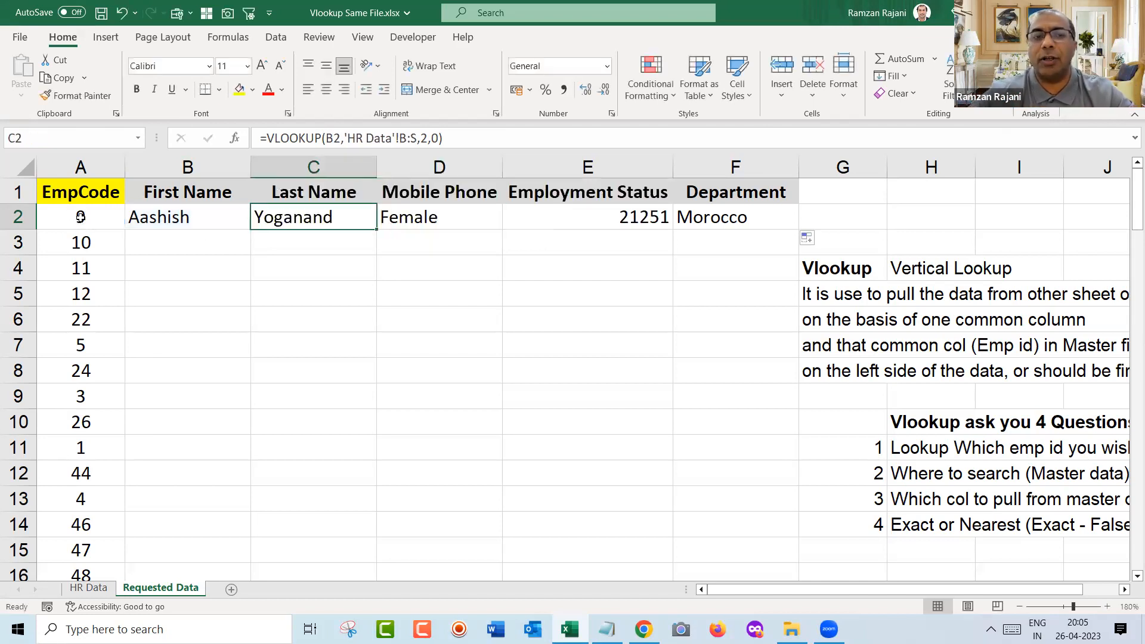
- Clear the copied lookup formulas from C2:F2
key(shift+Right)
key(shift+Right)
key(shift+Right)
key(Delete)
key(Left)
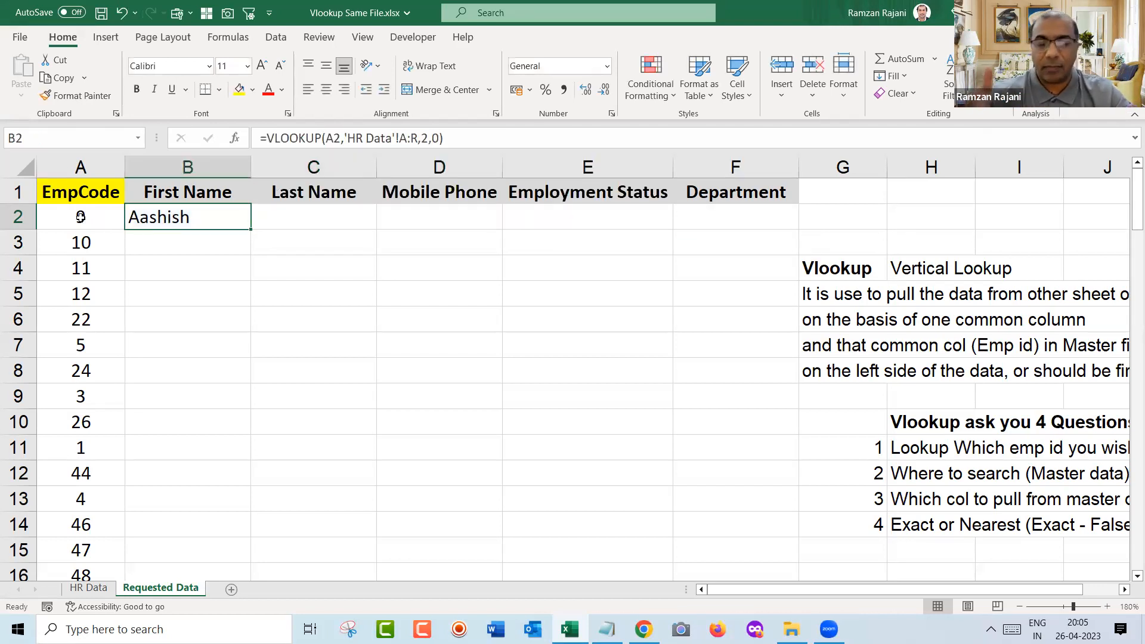
- Examine the A:R table array in the B2 formula and the matching columns on the HR Data sheet
key(F2)
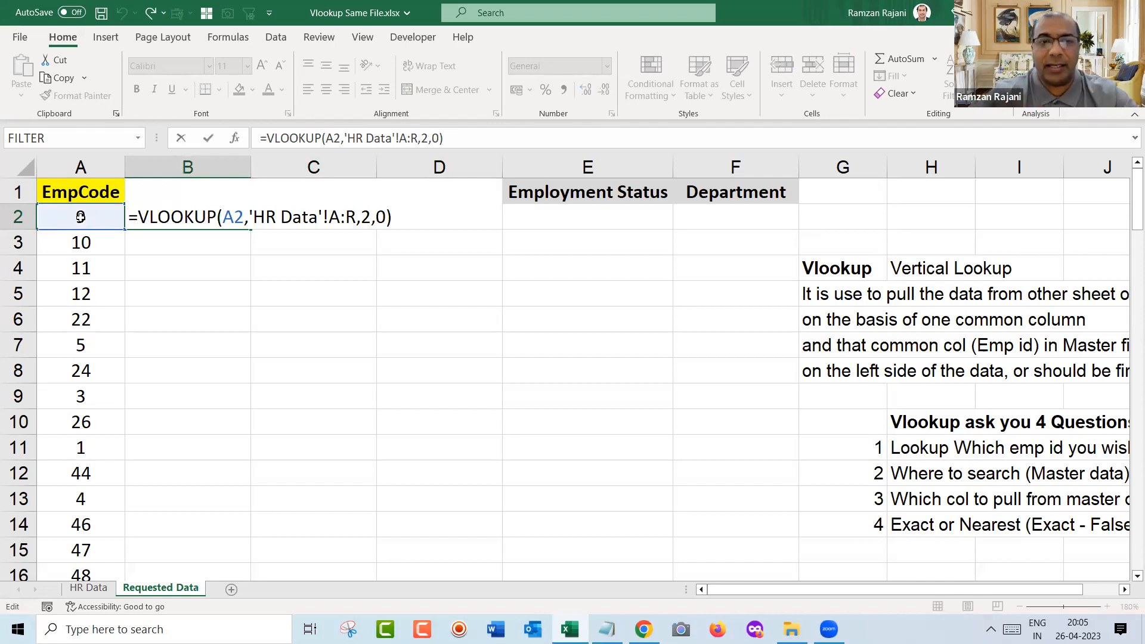
drag(329, 217, 357, 217)
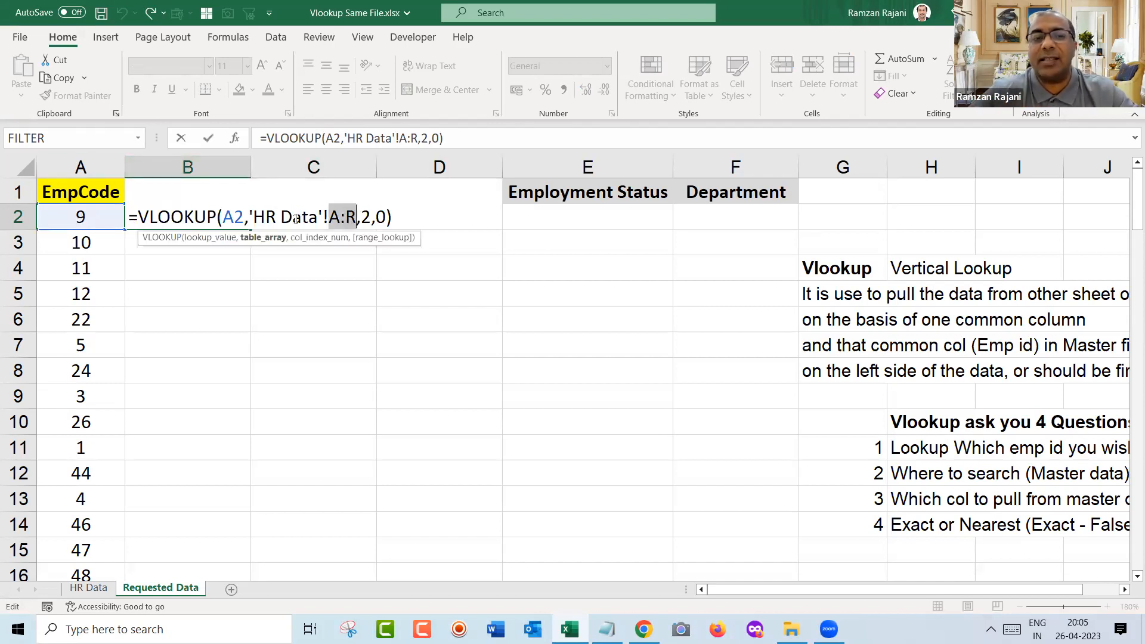
key(Escape)
click(94, 588)
drag(67, 164, 572, 167)
drag(994, 354, 1126, 351)
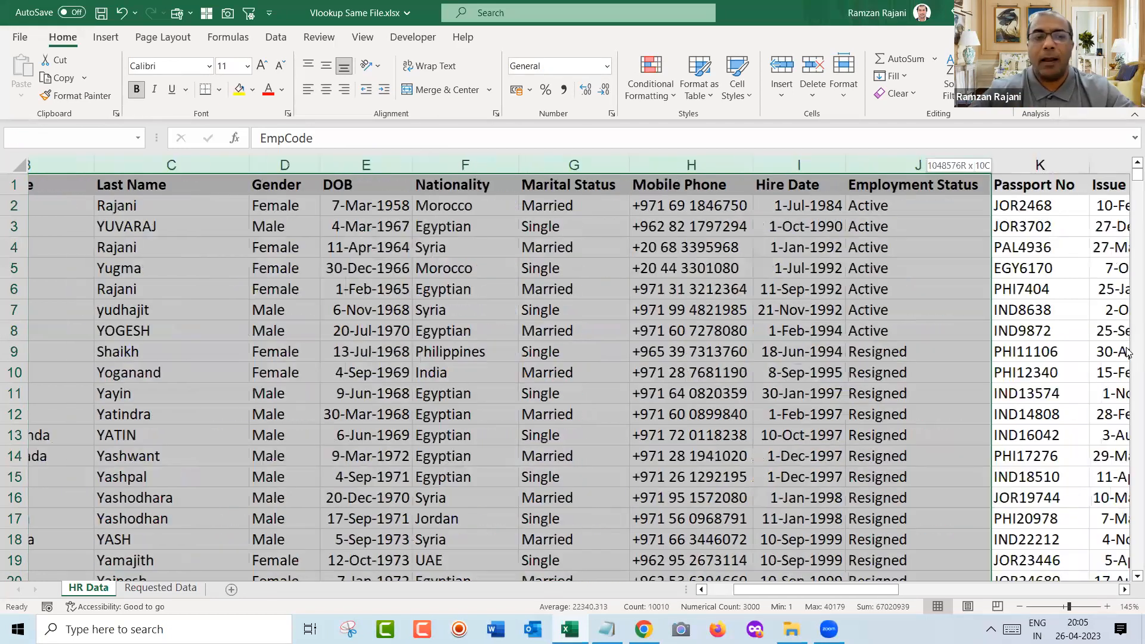
- Fill the B2 VLOOKUP formula right into C2 on the Requested Data sheet and inspect its references
key(ctrl+Page_Down)
key(shift+Right)
key(ctrl+r)
key(Right)
key(F2)
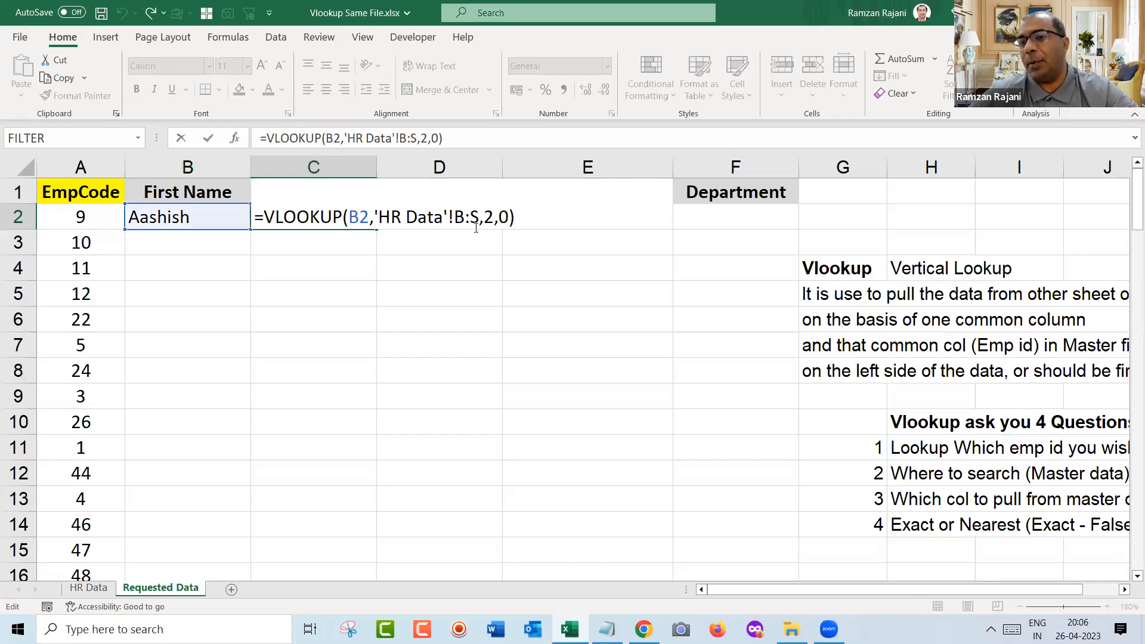
key(ctrl+Return)
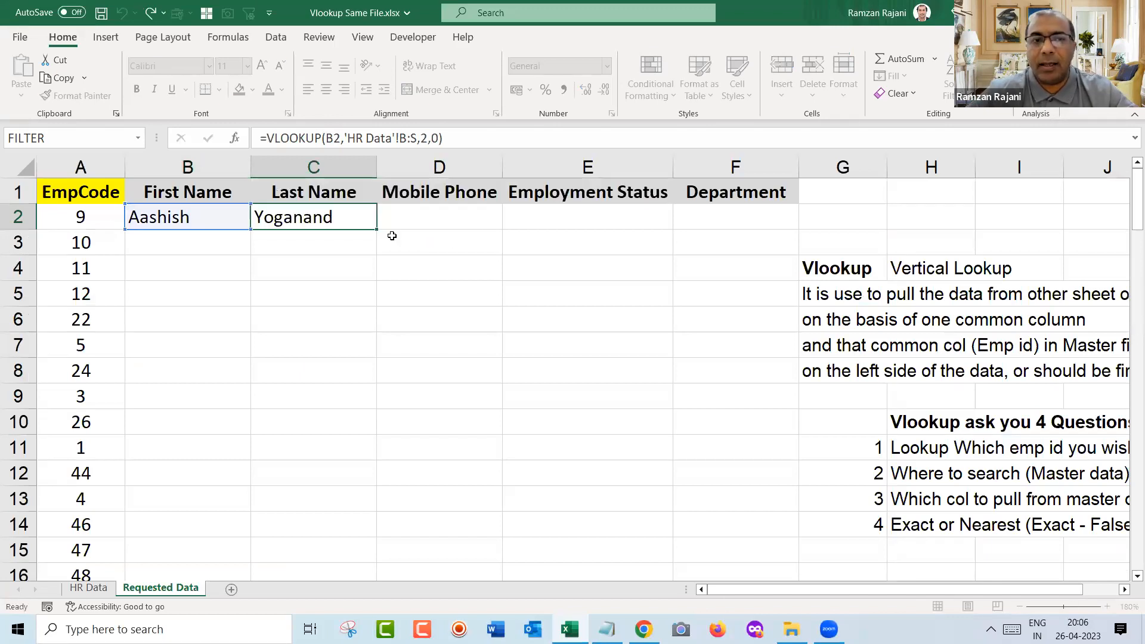
- Extend the lookup formula from C2 into D2 under Mobile Phone and inspect its references
drag(439, 230, 513, 232)
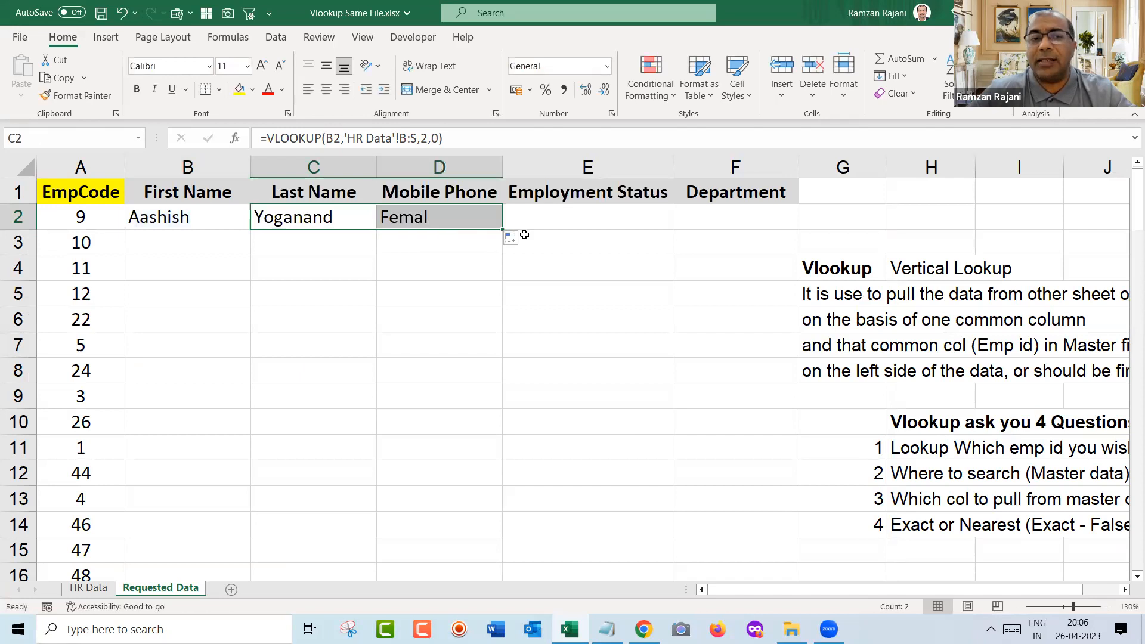
click(482, 218)
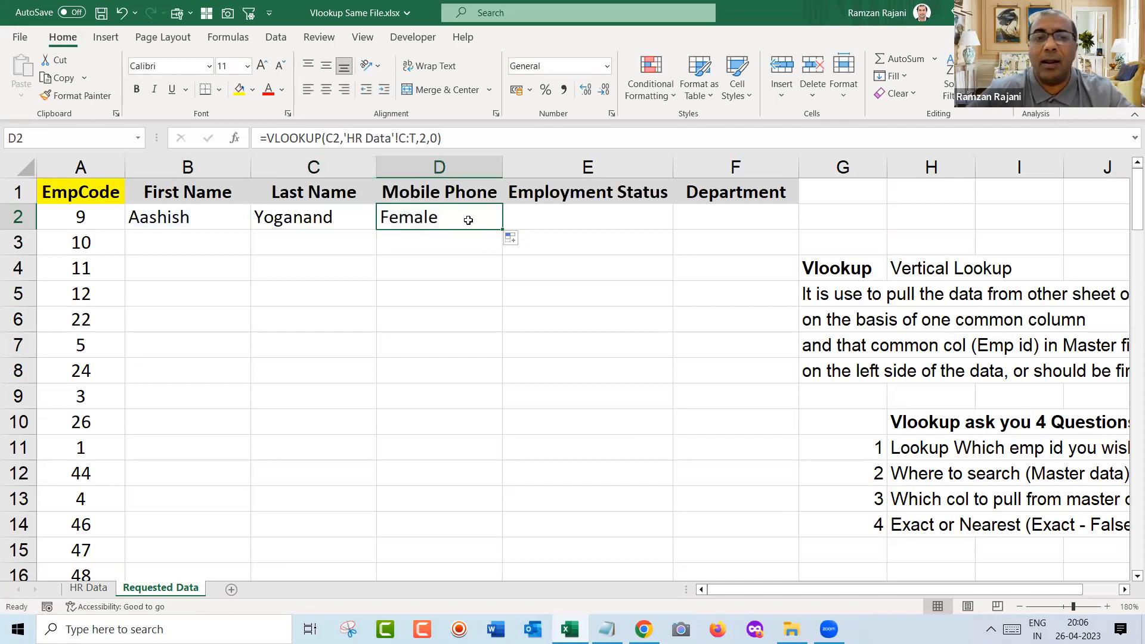
double_click(468, 220)
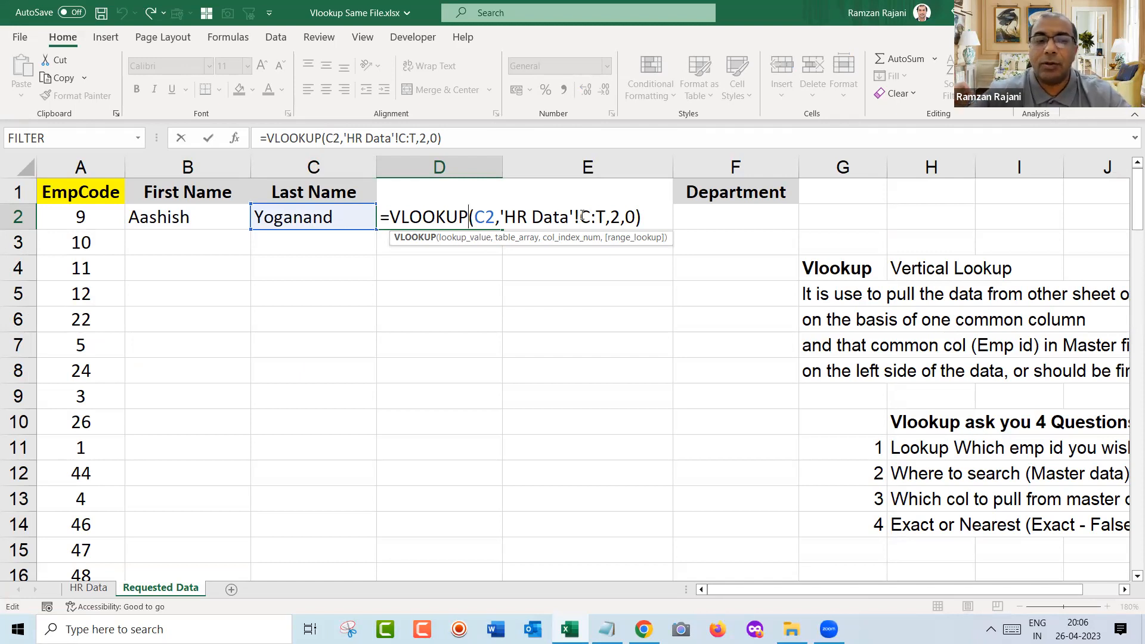
key(Escape)
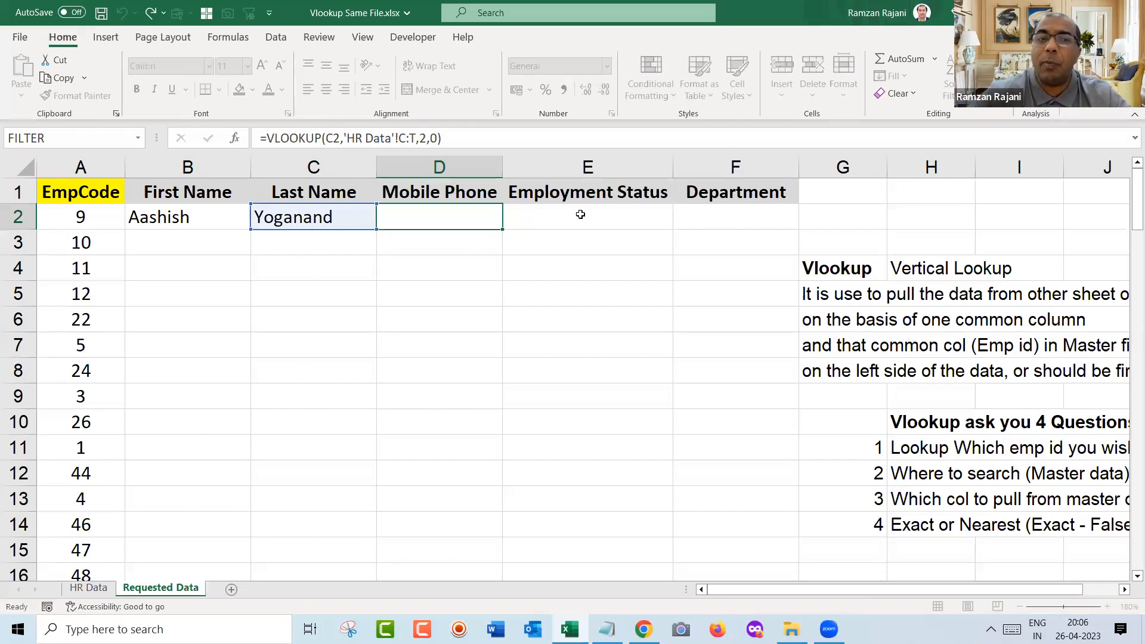
- Clear the copied lookup formulas from C2:D2
key(Left)
key(shift+Right)
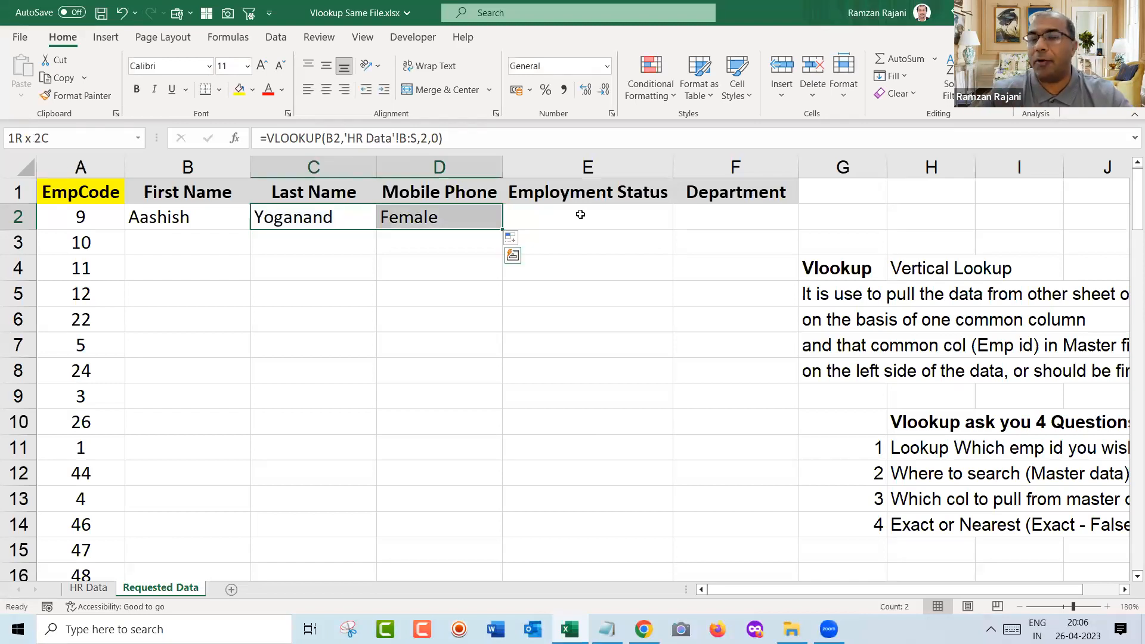
key(Delete)
key(Left)
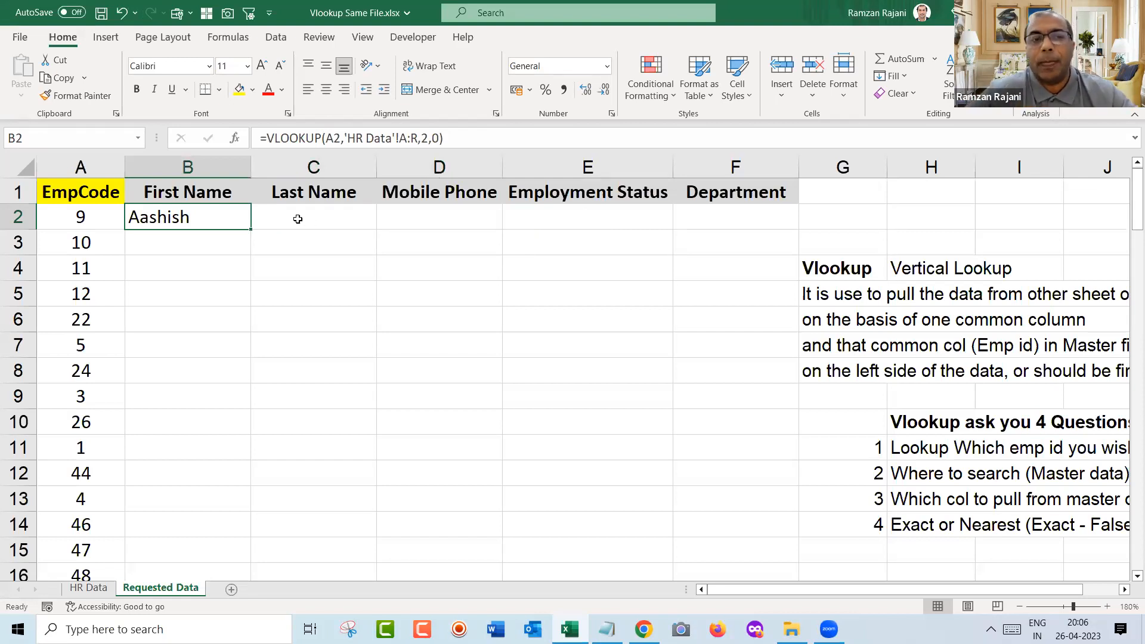
- Make the lookup value in the B2 VLOOKUP formula fully absolute as $A$2
double_click(203, 217)
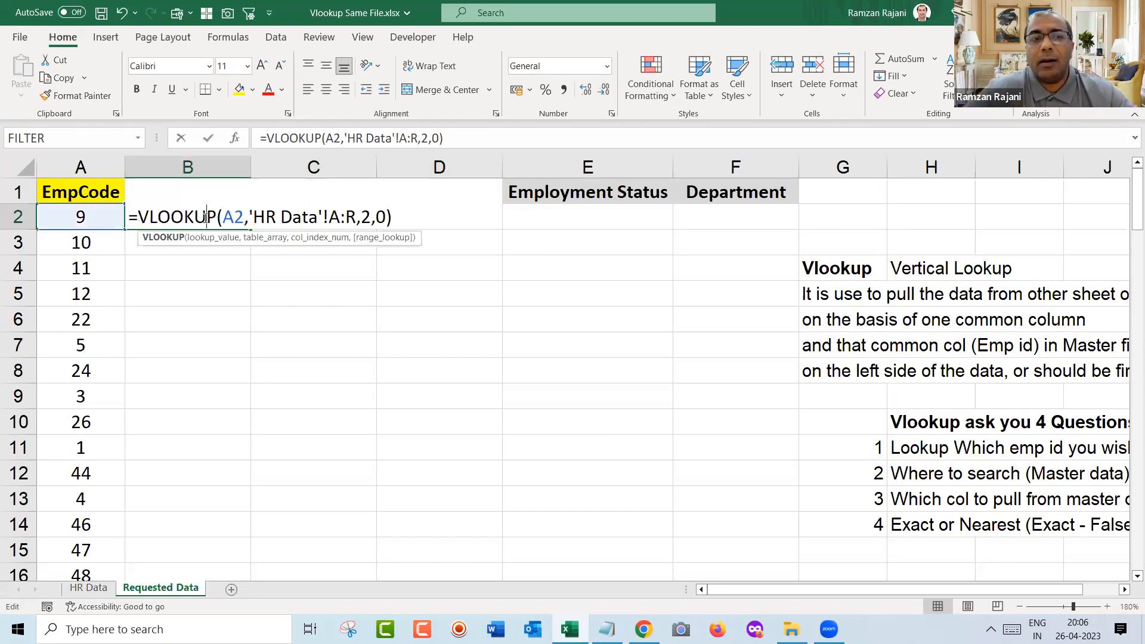
click(228, 221)
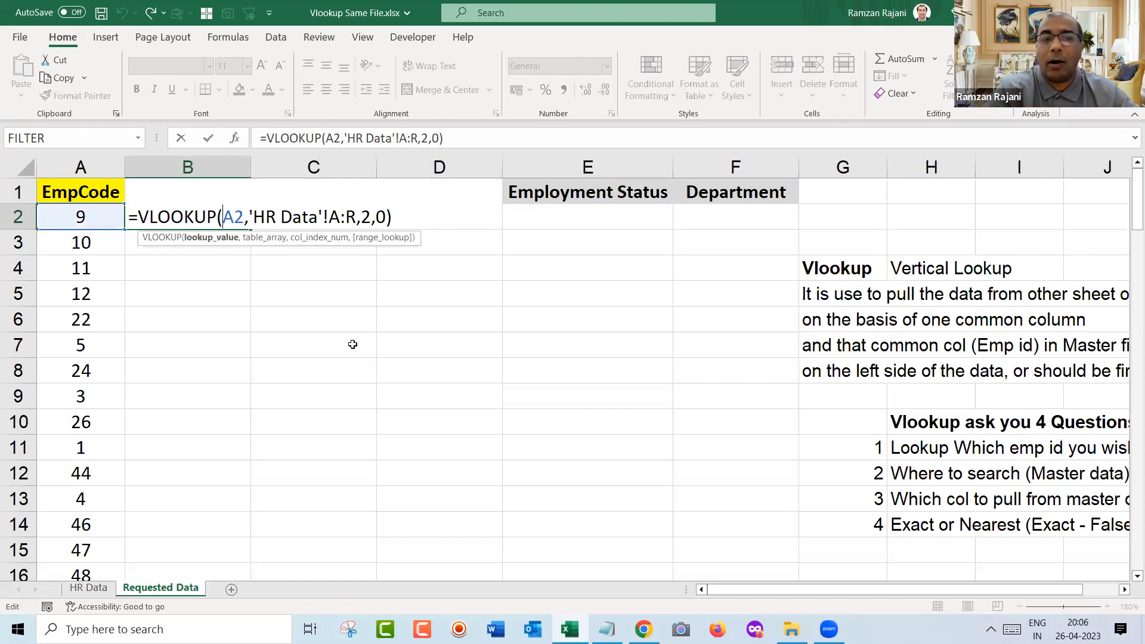
text($)
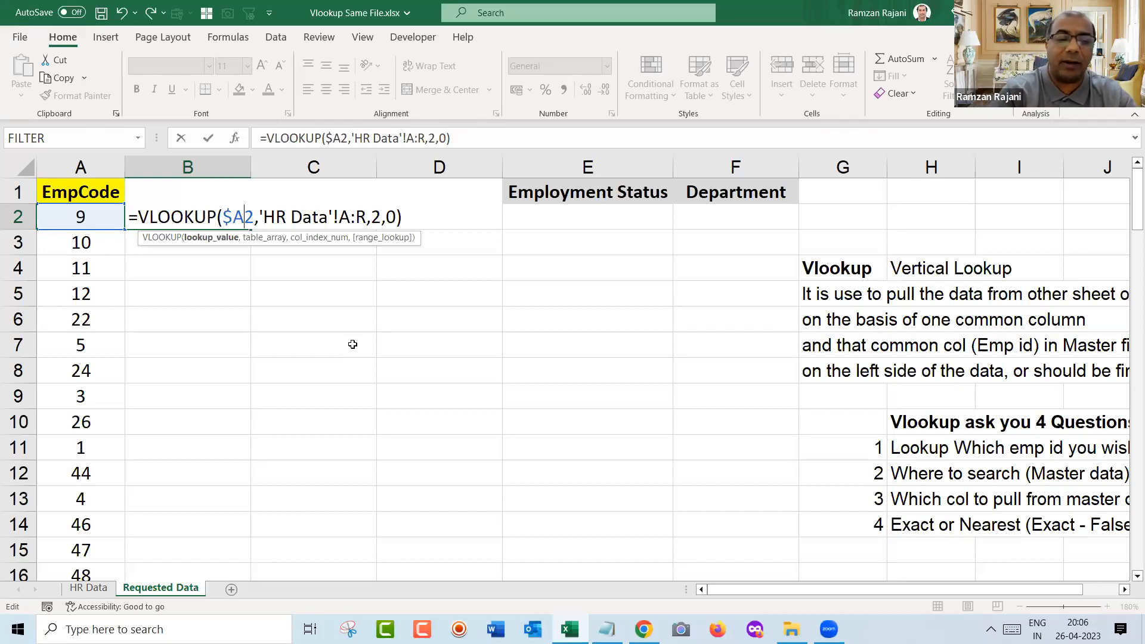
text(4)
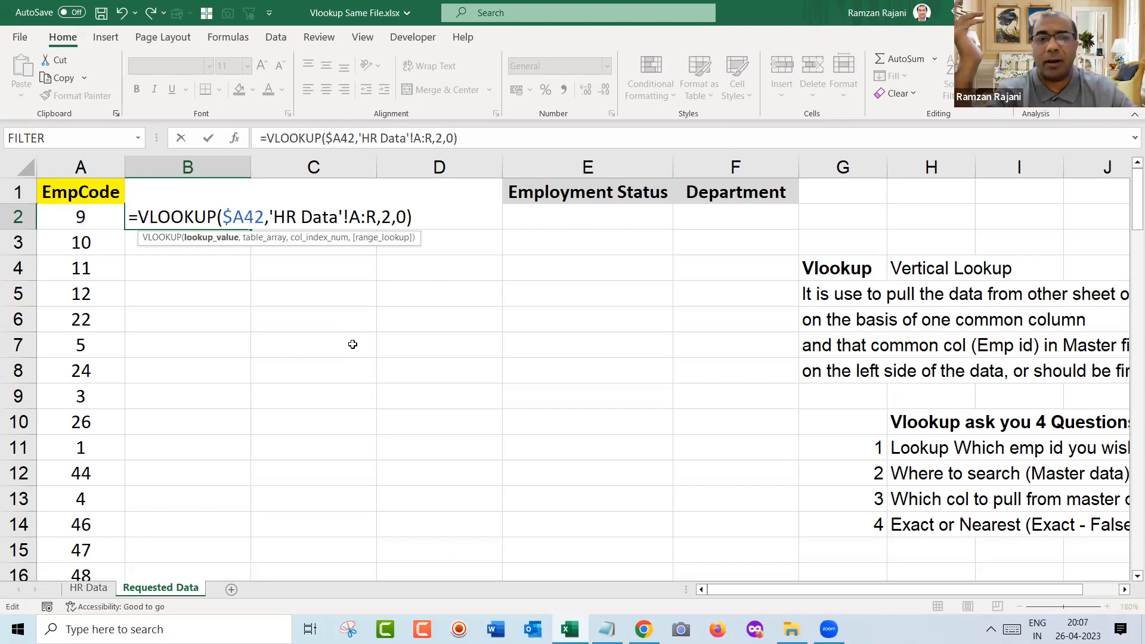
key(BackSpace)
text($)
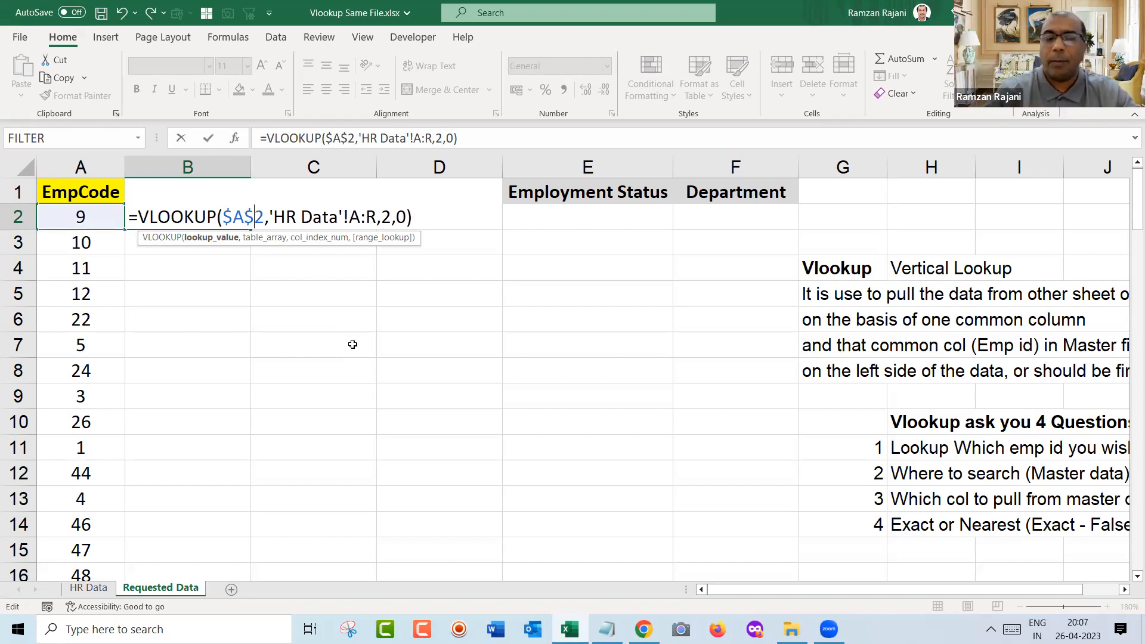
key(Return)
key(Up)
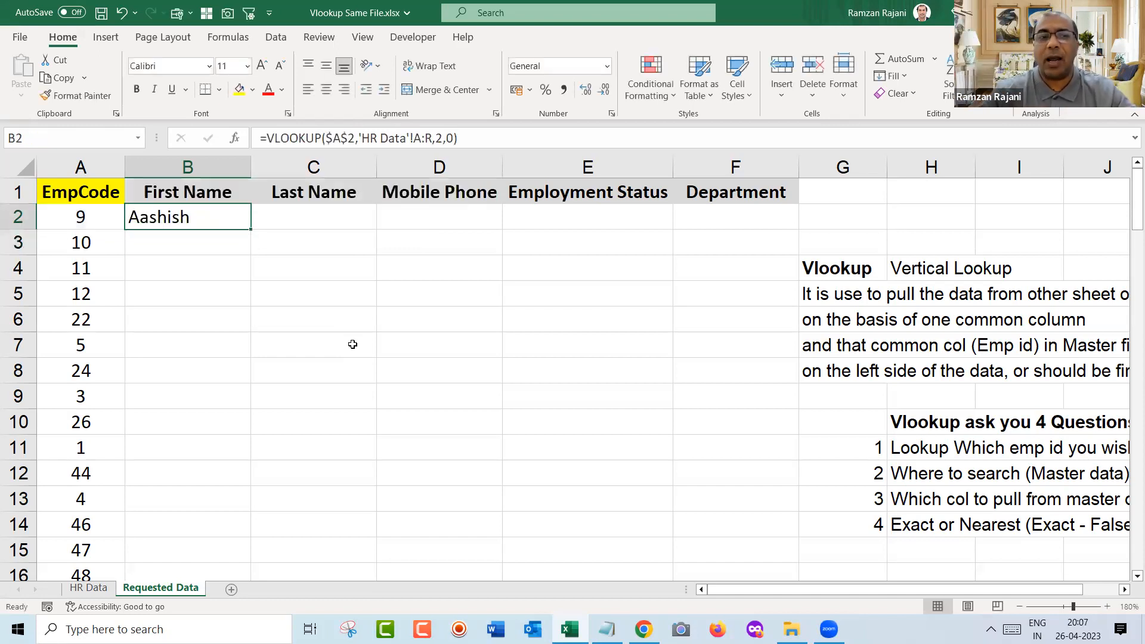
- Fill the B2 formula with the $A$2 lookup value down to B3 and inspect the copied reference
double_click(222, 219)
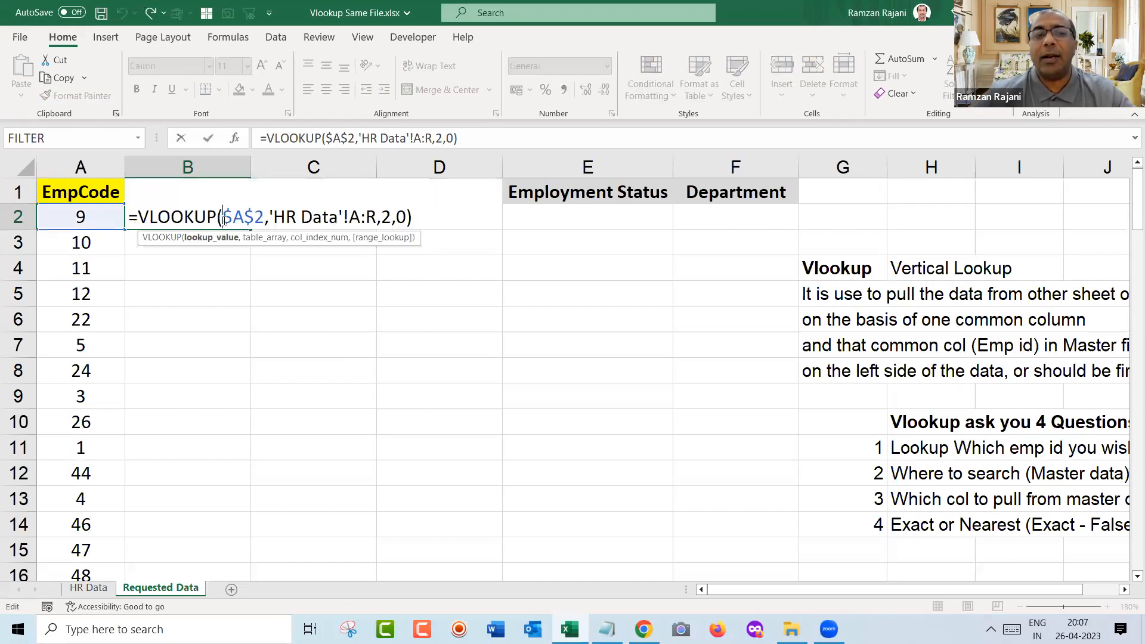
drag(223, 219, 264, 221)
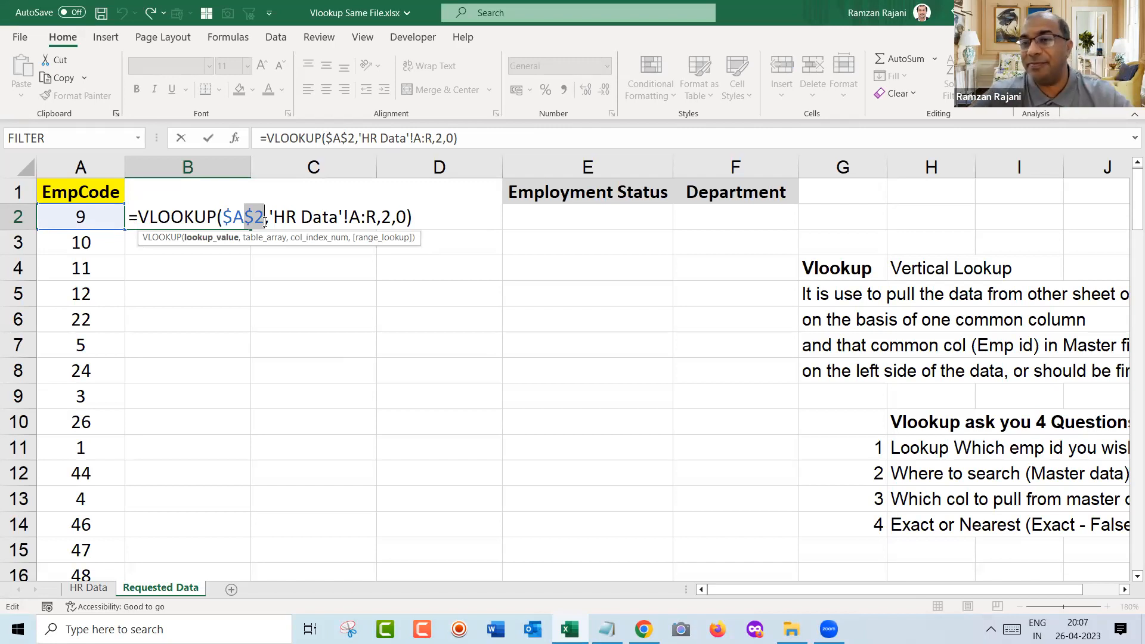
key(ctrl+Return)
drag(250, 231, 246, 245)
click(230, 245)
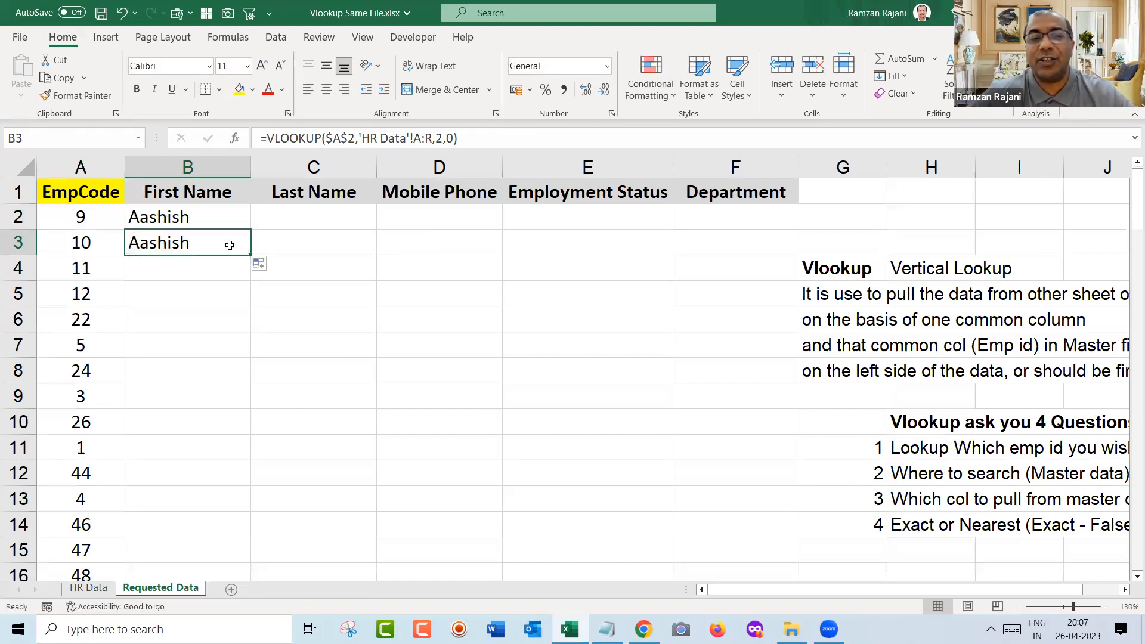
double_click(229, 245)
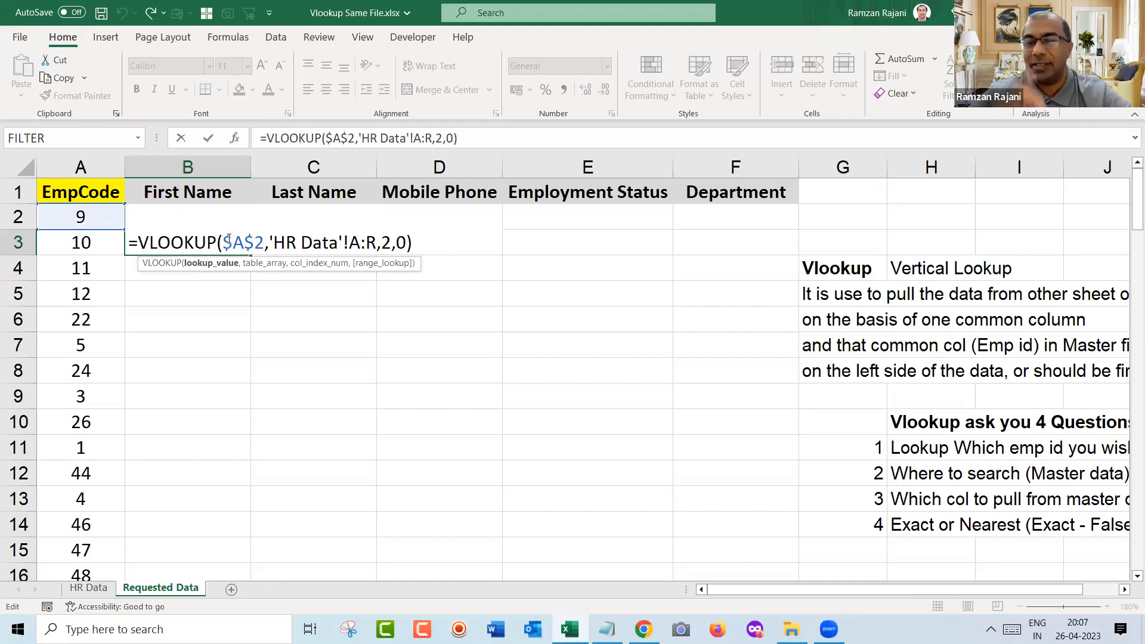
key(ctrl+Return)
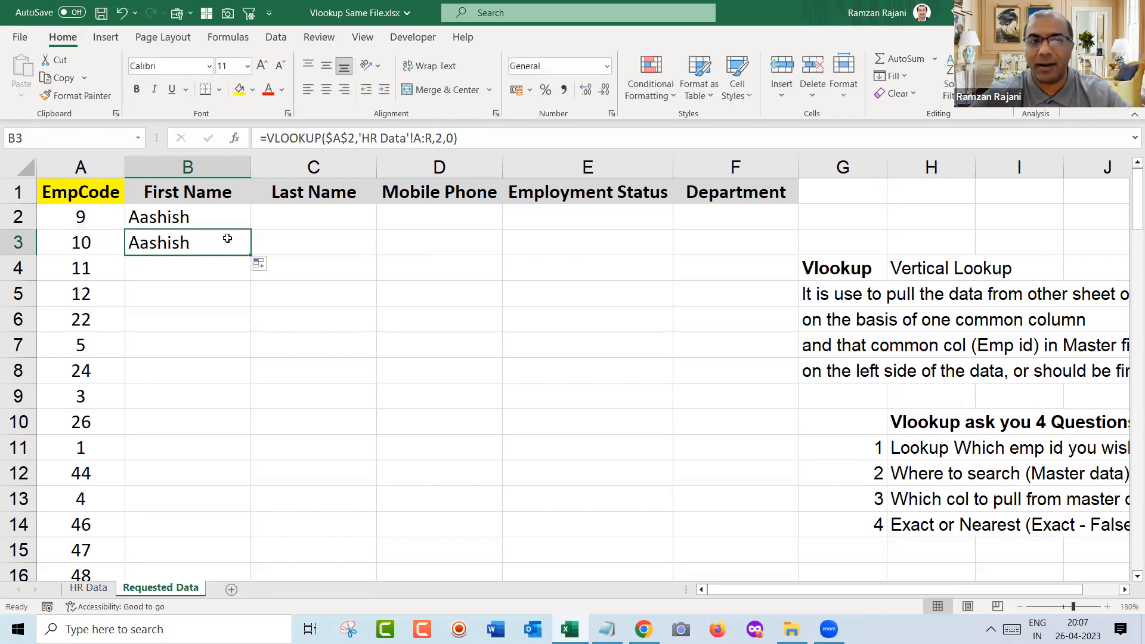
- Clear the copied formula from B3 and change the lookup value in the B2 VLOOKUP formula to $A2
key(Delete)
key(Up)
key(F2)
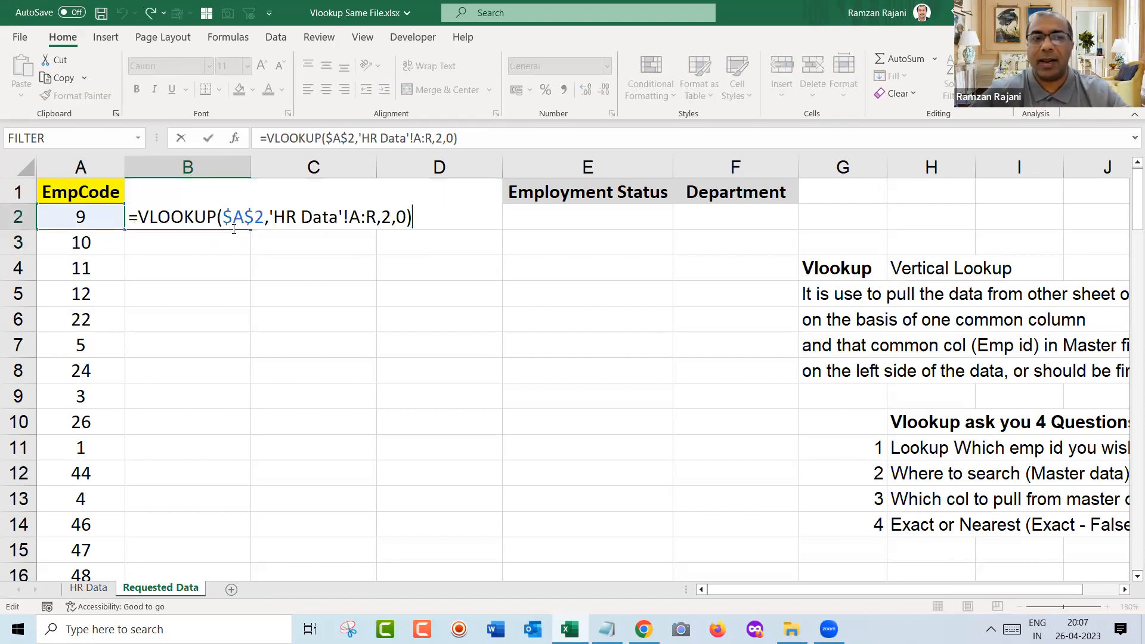
click(254, 217)
key(BackSpace)
key(Return)
key(Up)
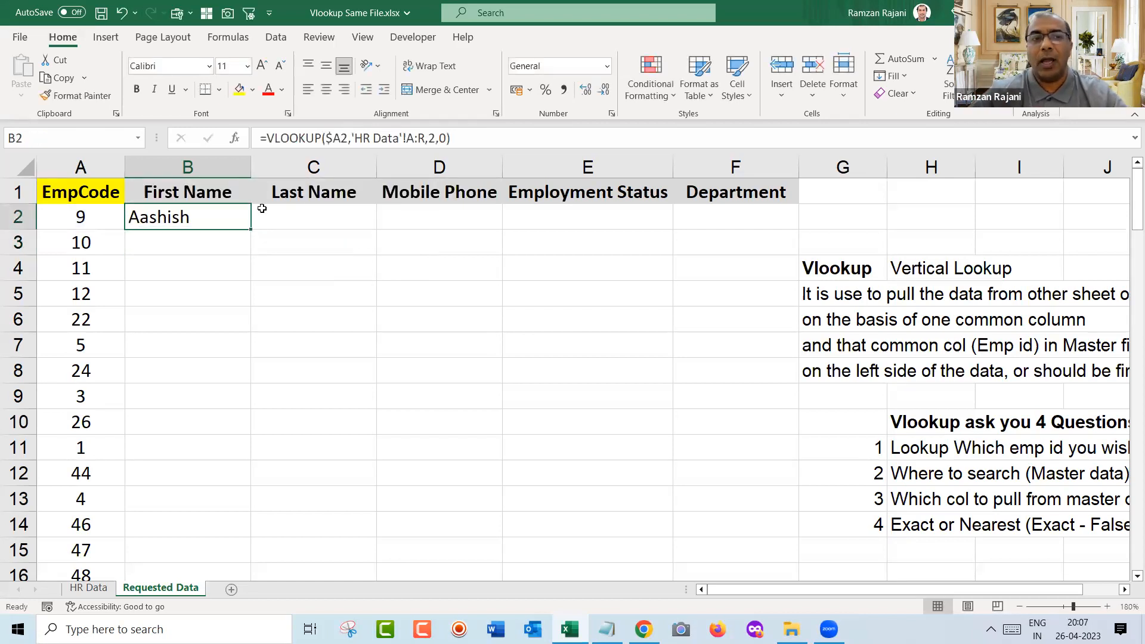
- Inspect the $A2 lookup value and the A:R table range in the B2 VLOOKUP formula
double_click(233, 216)
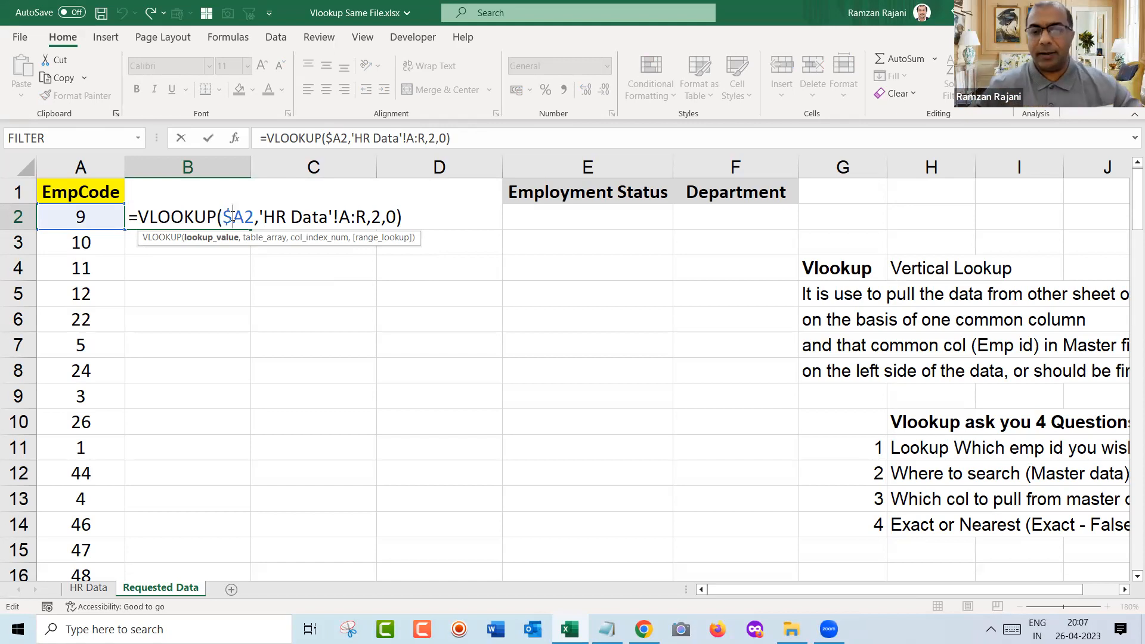
key(ctrl+Return)
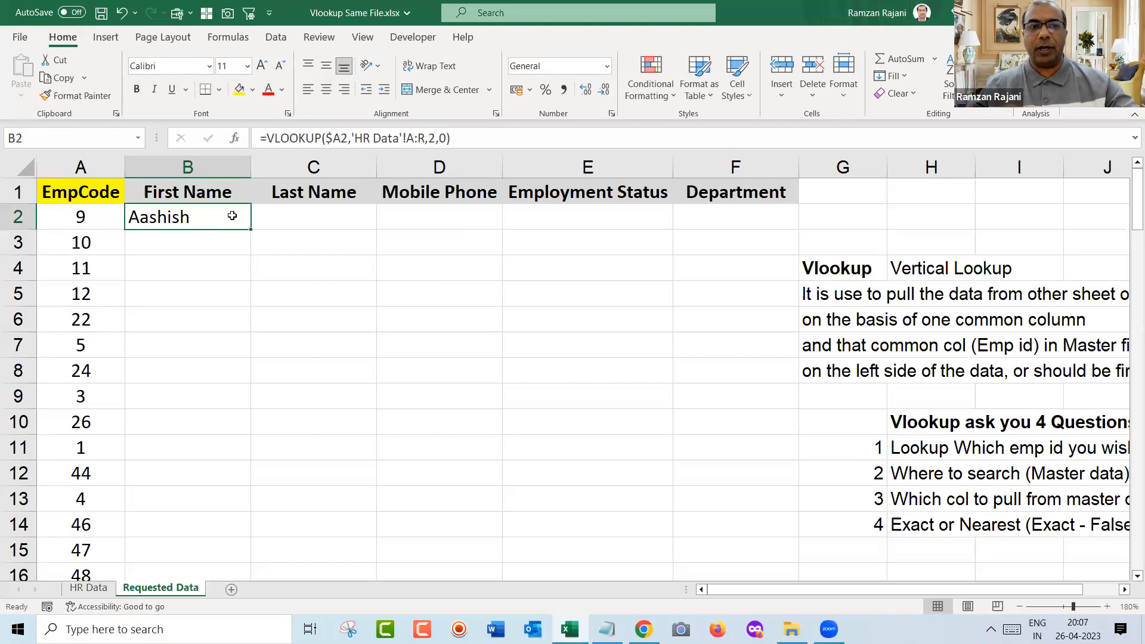
double_click(228, 218)
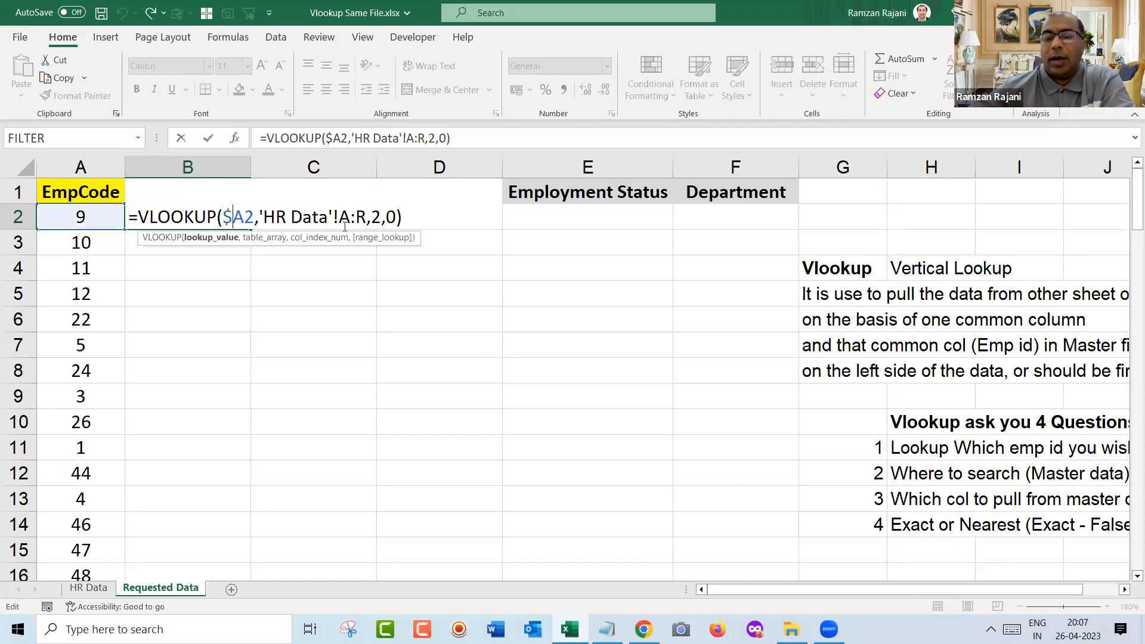
drag(344, 217, 362, 217)
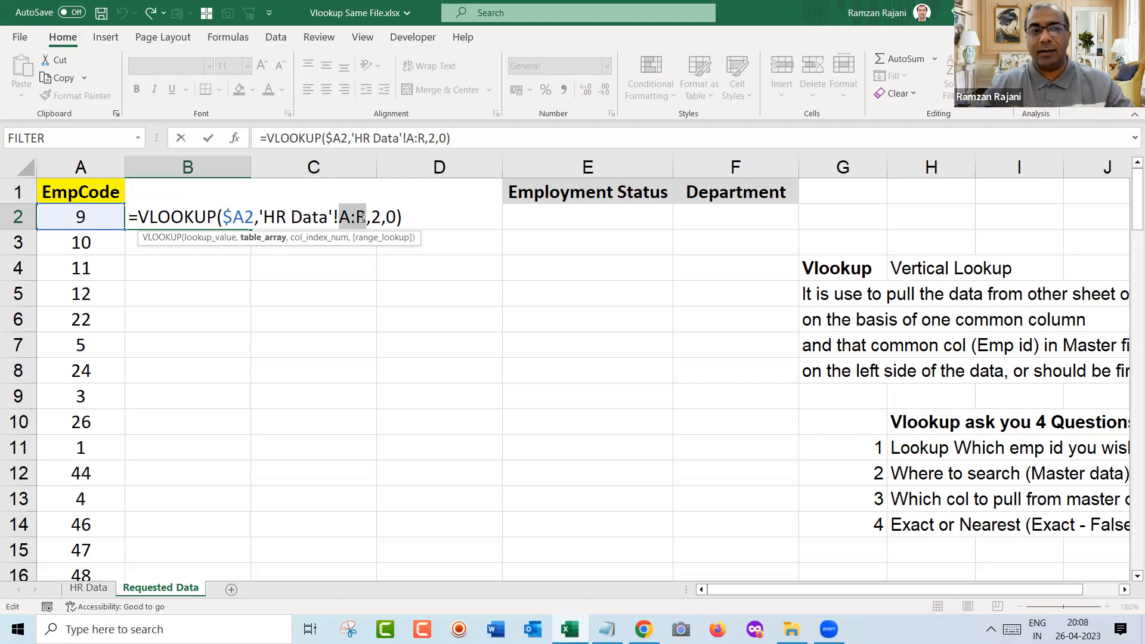
key(Return)
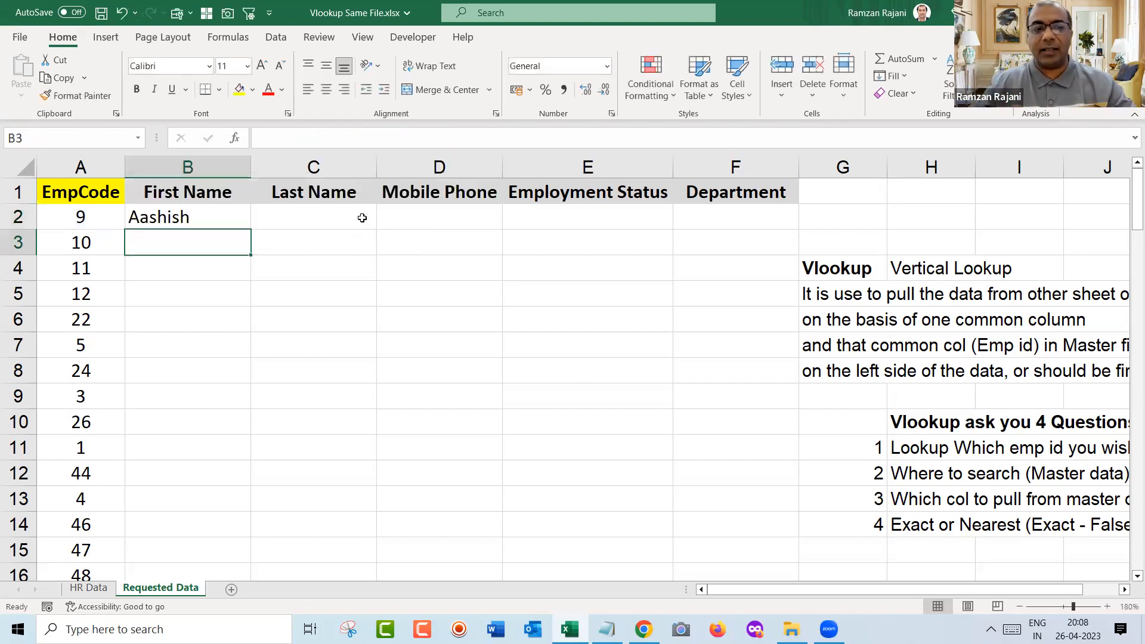
- Examine how far the HR Data sheet's columns extend, from Email and beyond back to EmpCode, and return to Requested Data
key(ctrl+Page_Up)
key(ctrl+Right)
key(Right)
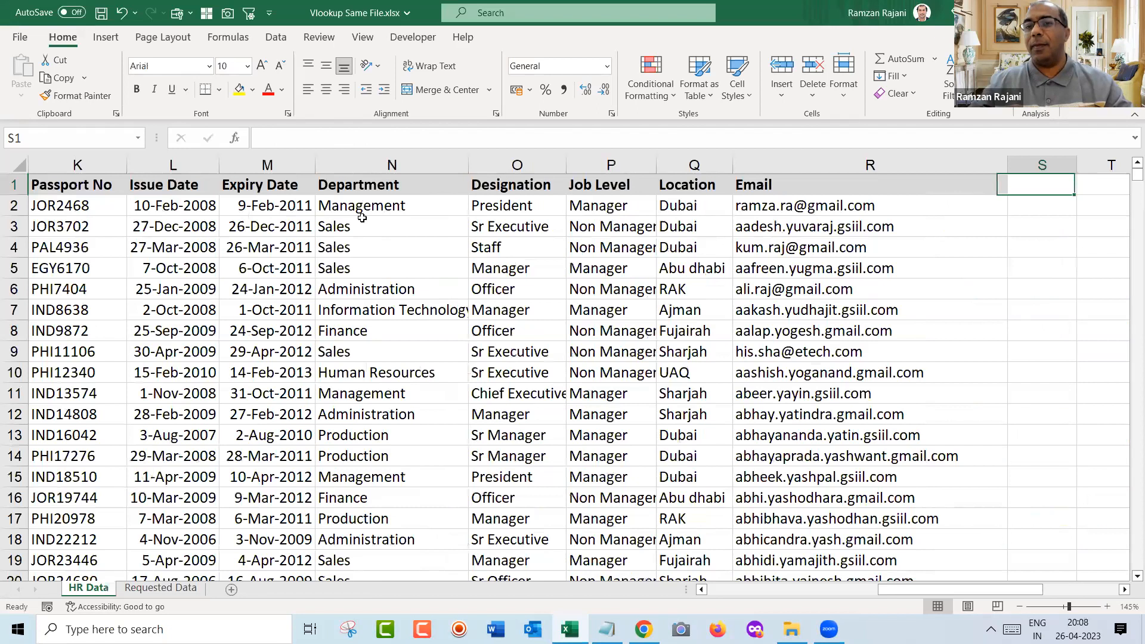
key(Right)
key(Right)
key(Left)
key(Left)
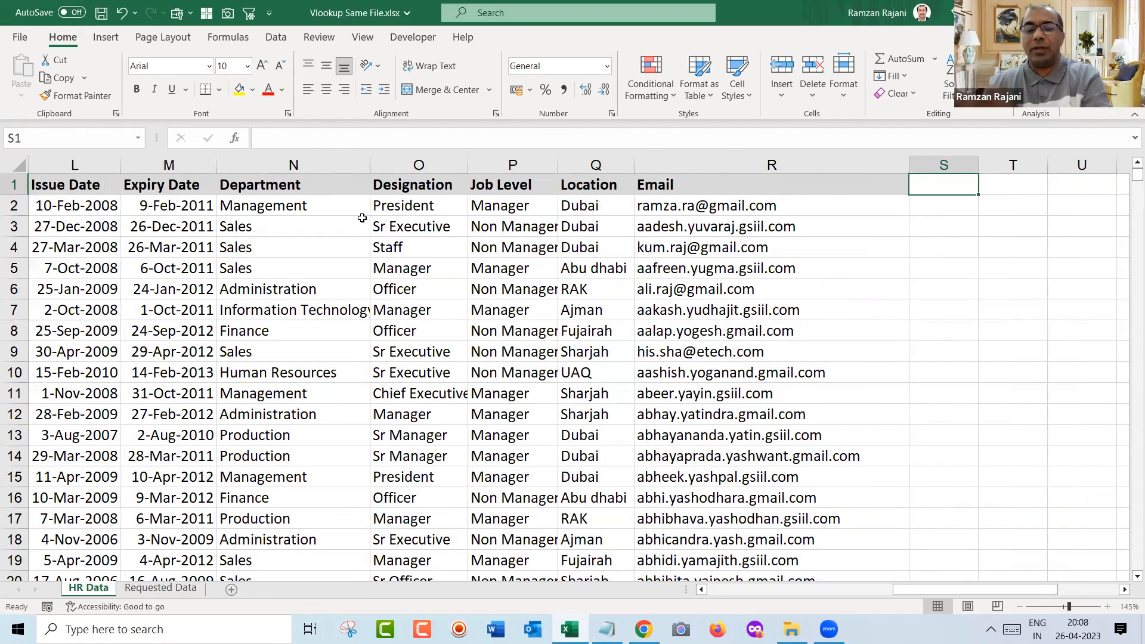
key(ctrl+Left)
key(ctrl+Left)
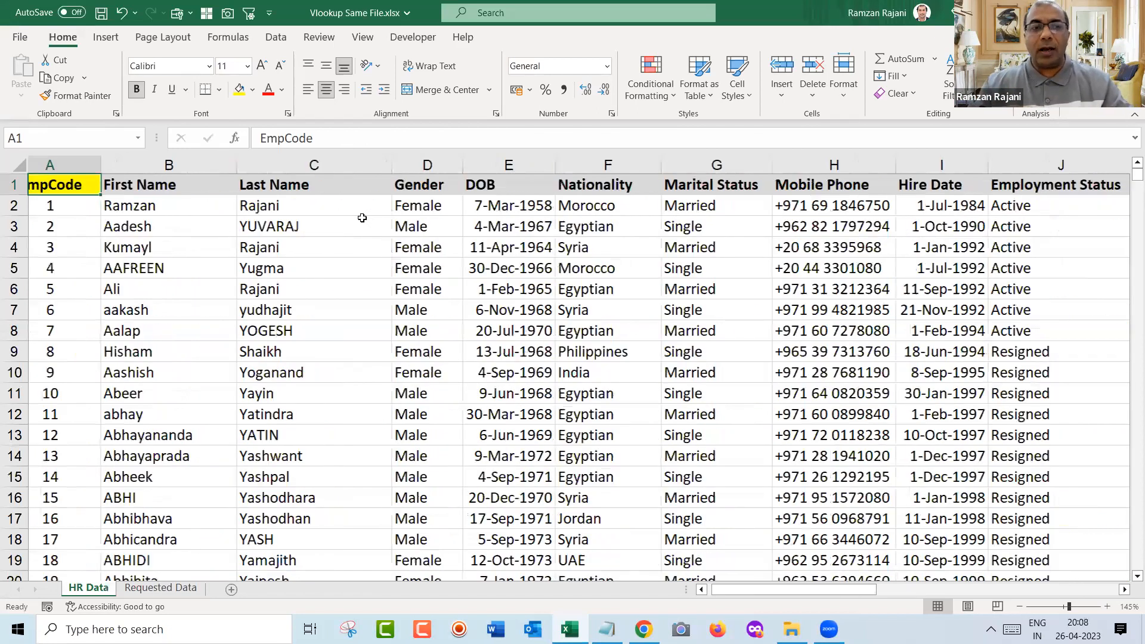
key(ctrl+Page_Down)
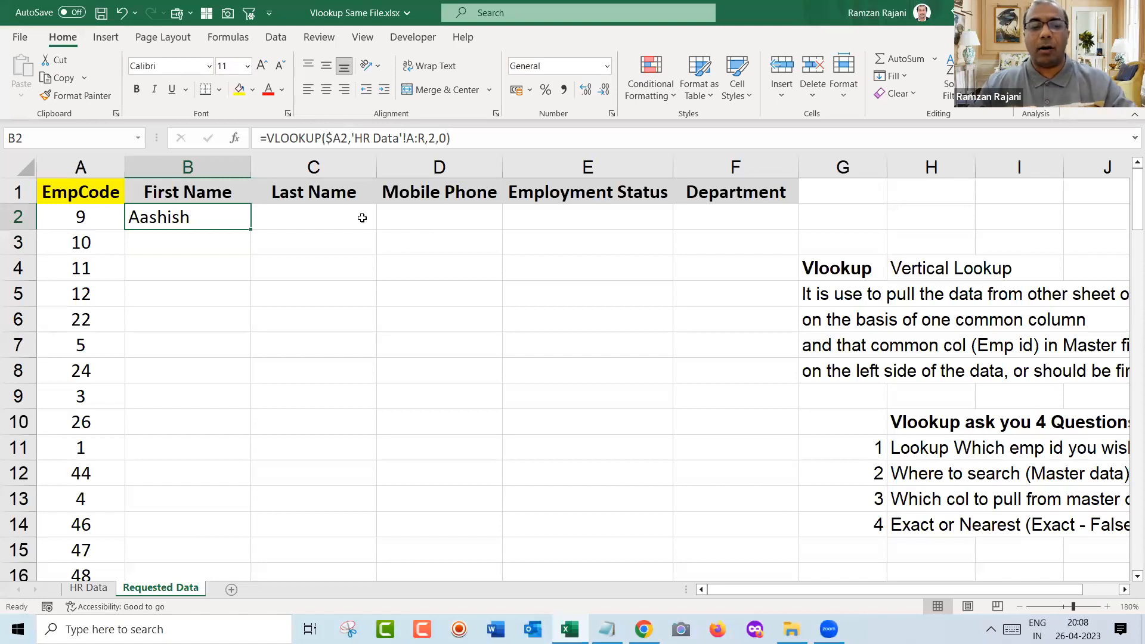
- Lock the table range columns in the B2 VLOOKUP formula as 'HR Data'!$A:$R
key(F2)
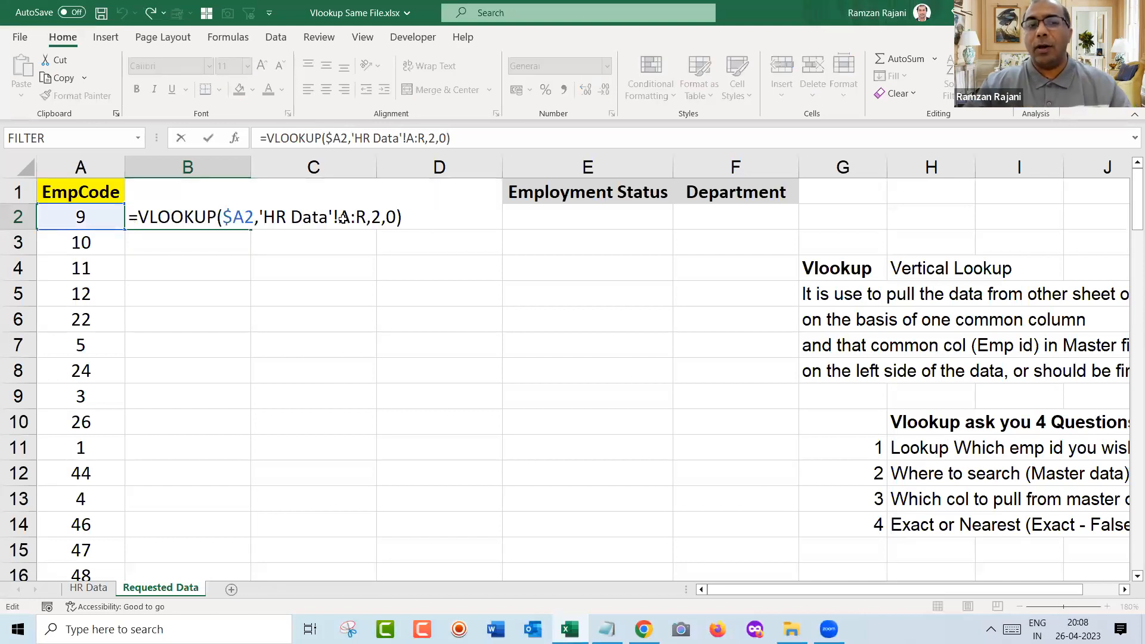
click(343, 218)
text($)
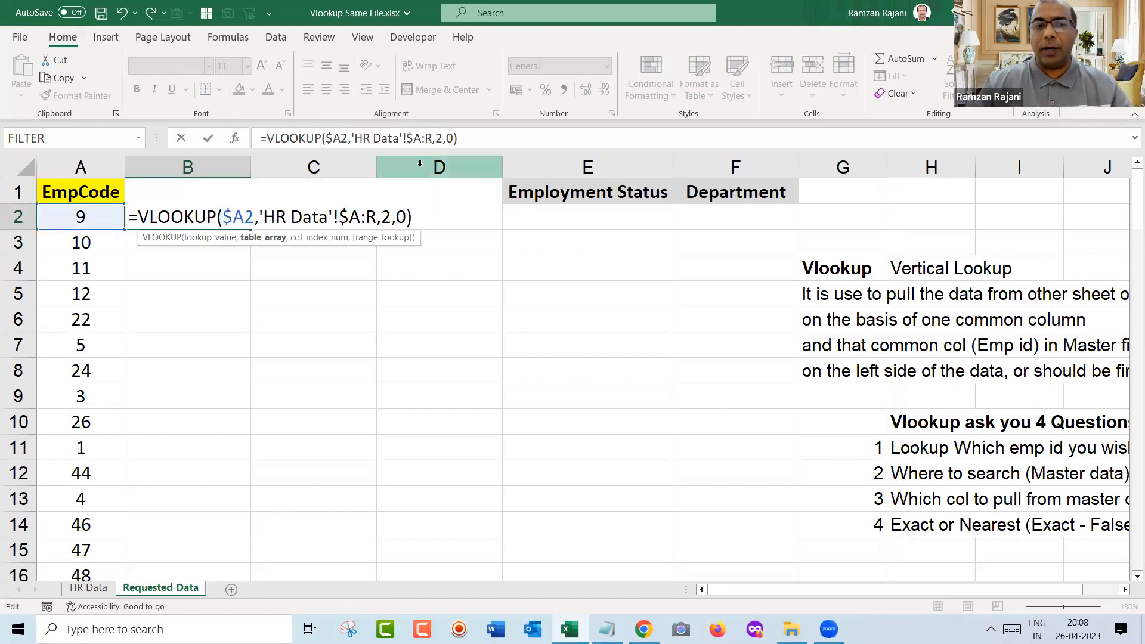
key(Right)
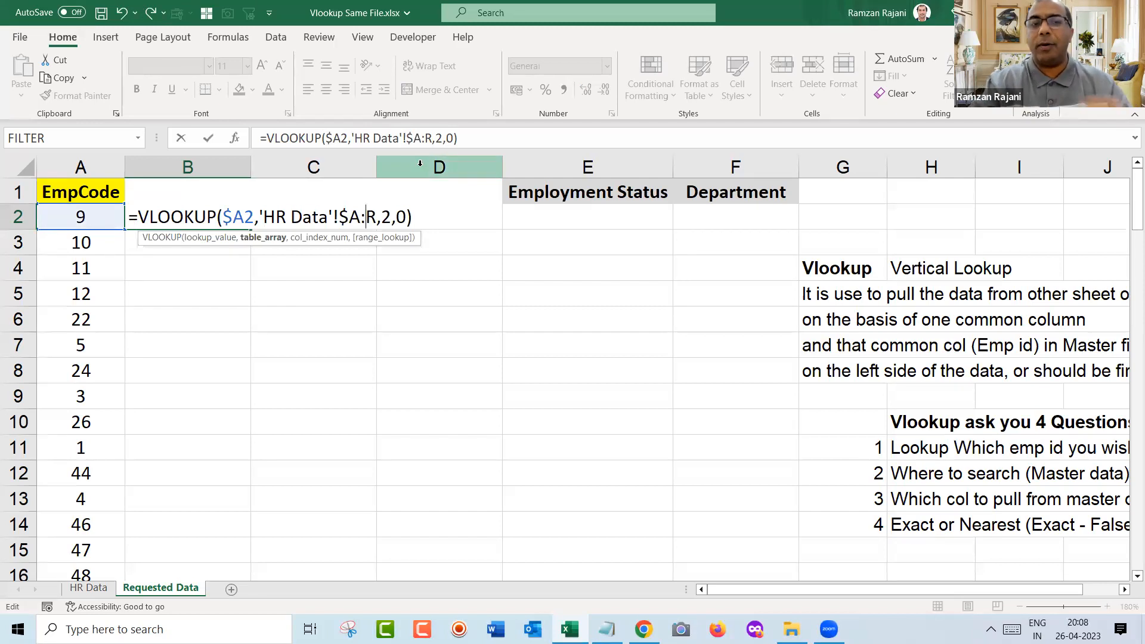
text($)
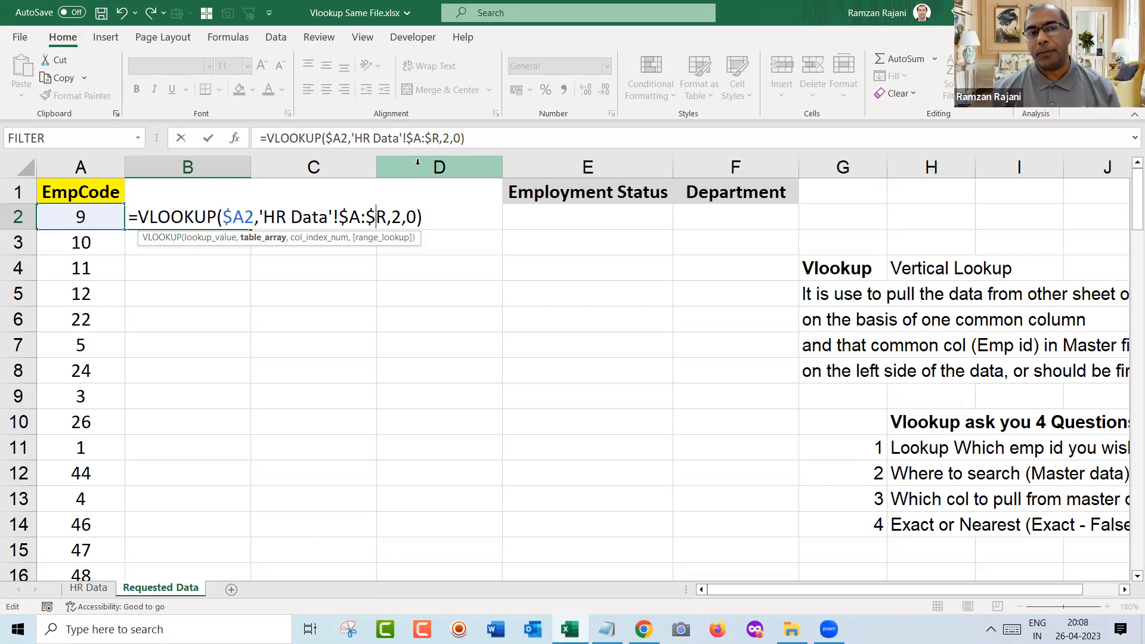
key(Return)
key(Up)
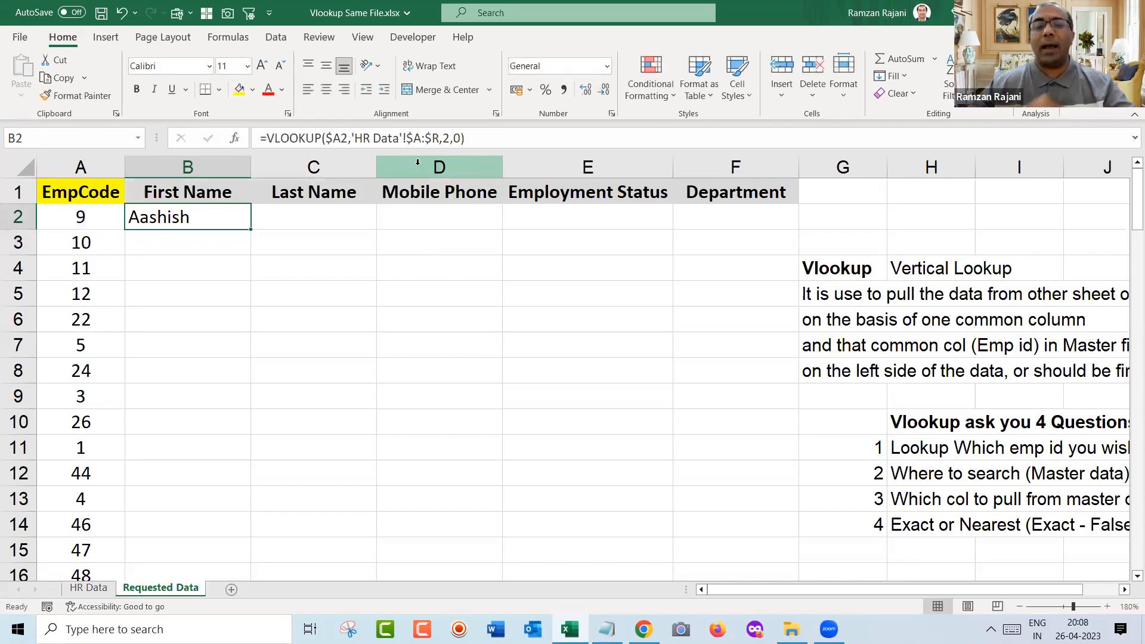
- Try filling the B2 formula down the First Name column and undo the fill
double_click(251, 227)
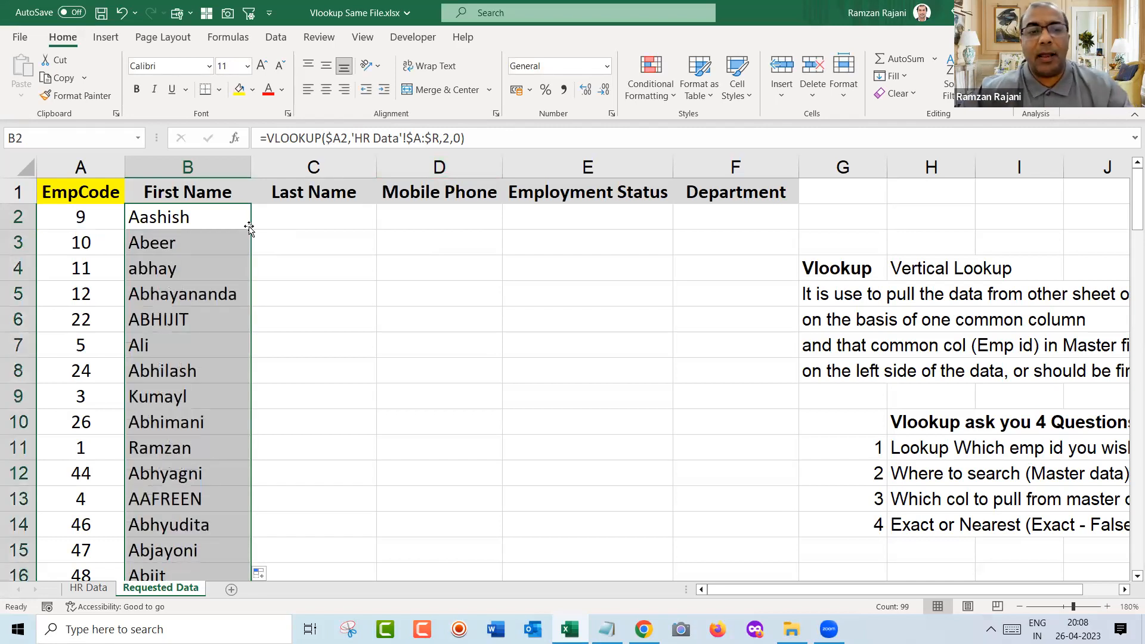
key(ctrl+z)
- Fill the B2 formula across row 2 to the Department column in F2 and inspect its references
drag(250, 227, 819, 228)
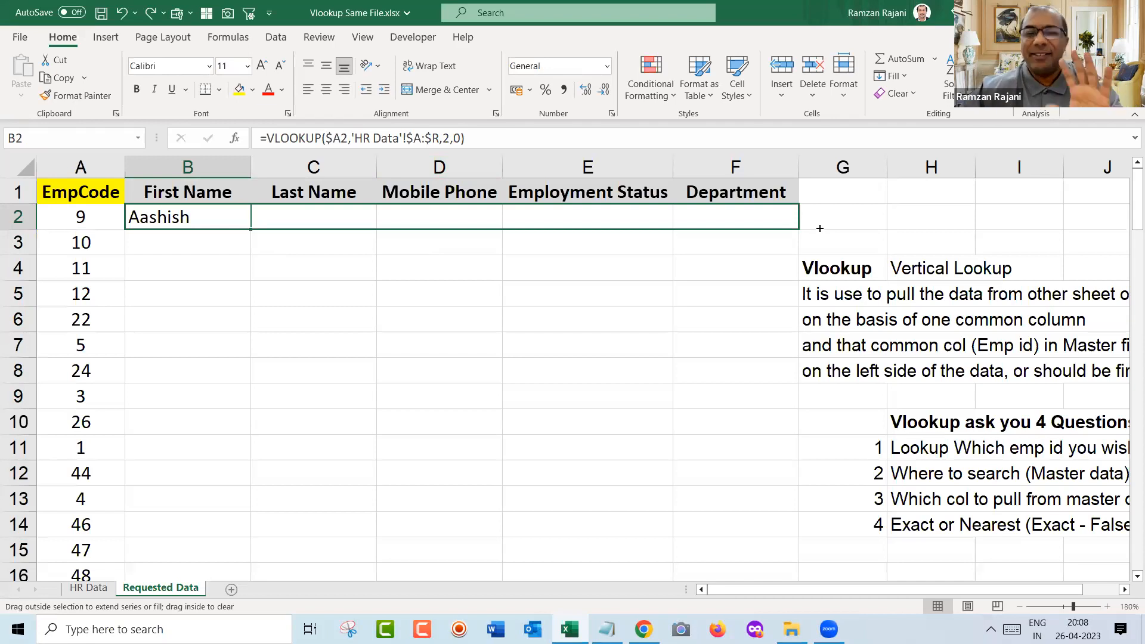
drag(820, 229, 820, 228)
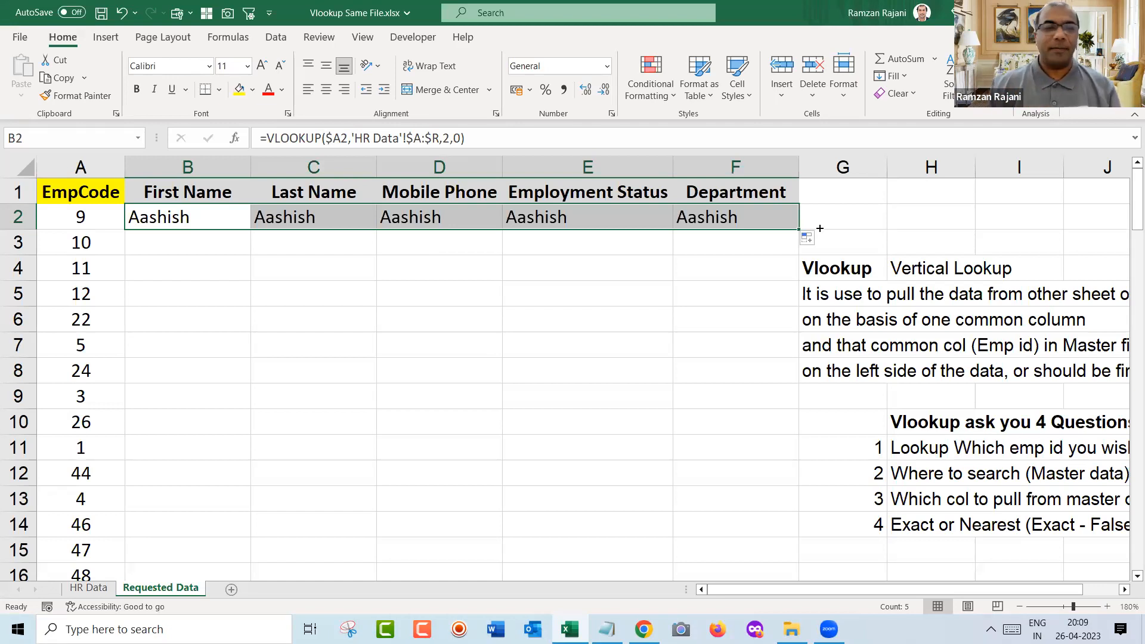
double_click(223, 216)
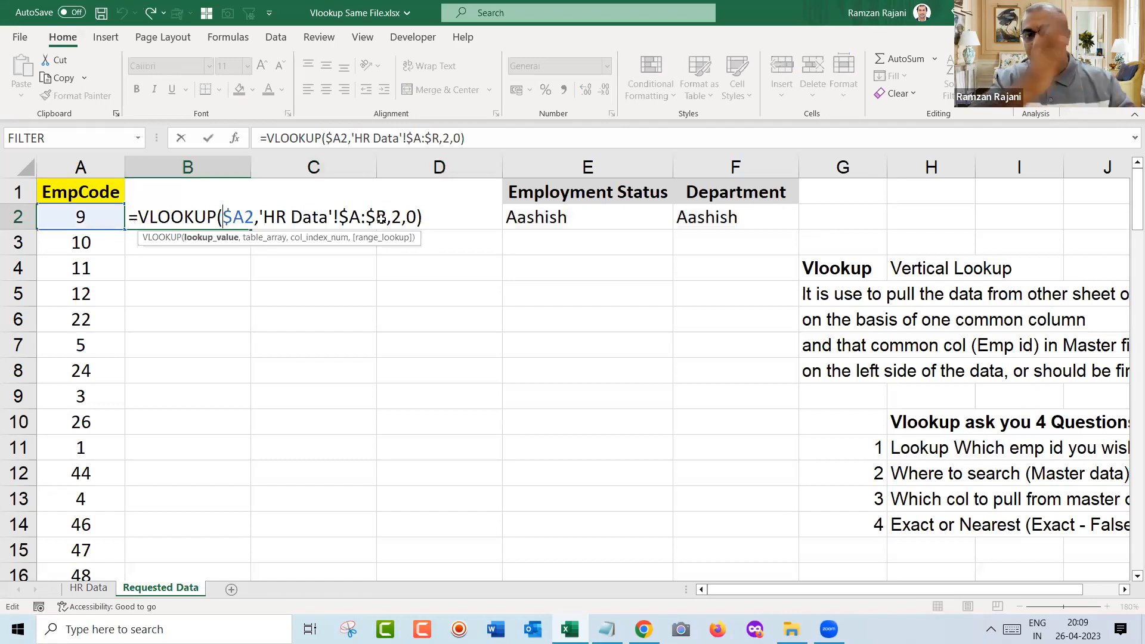
key(Escape)
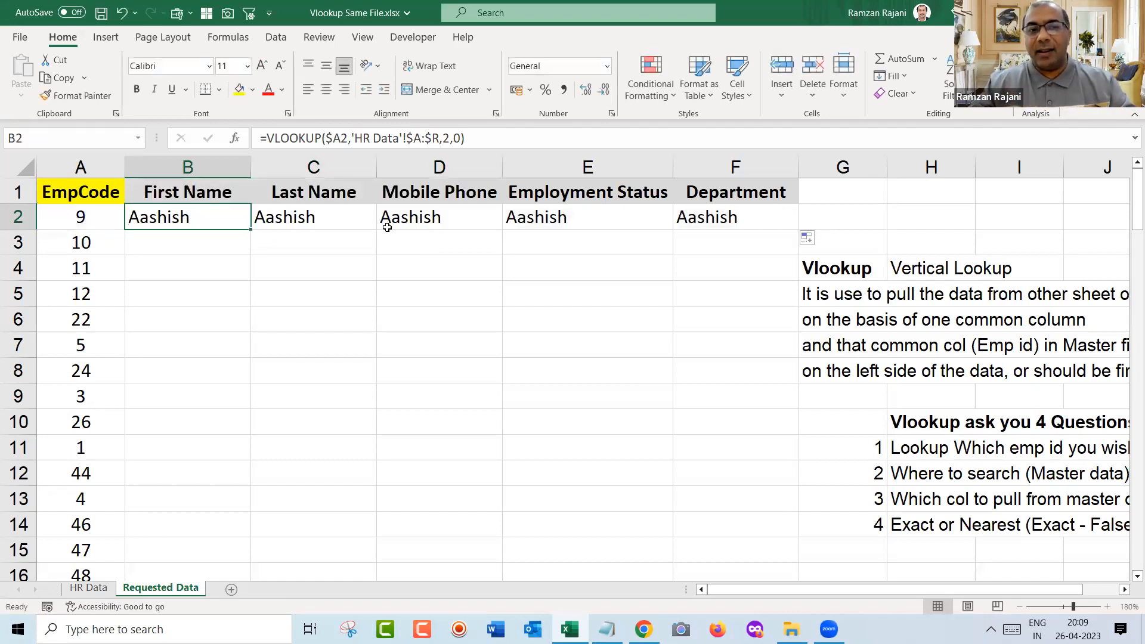
- Set the column index in the C2 VLOOKUP formula to 3 for Last Name
double_click(343, 220)
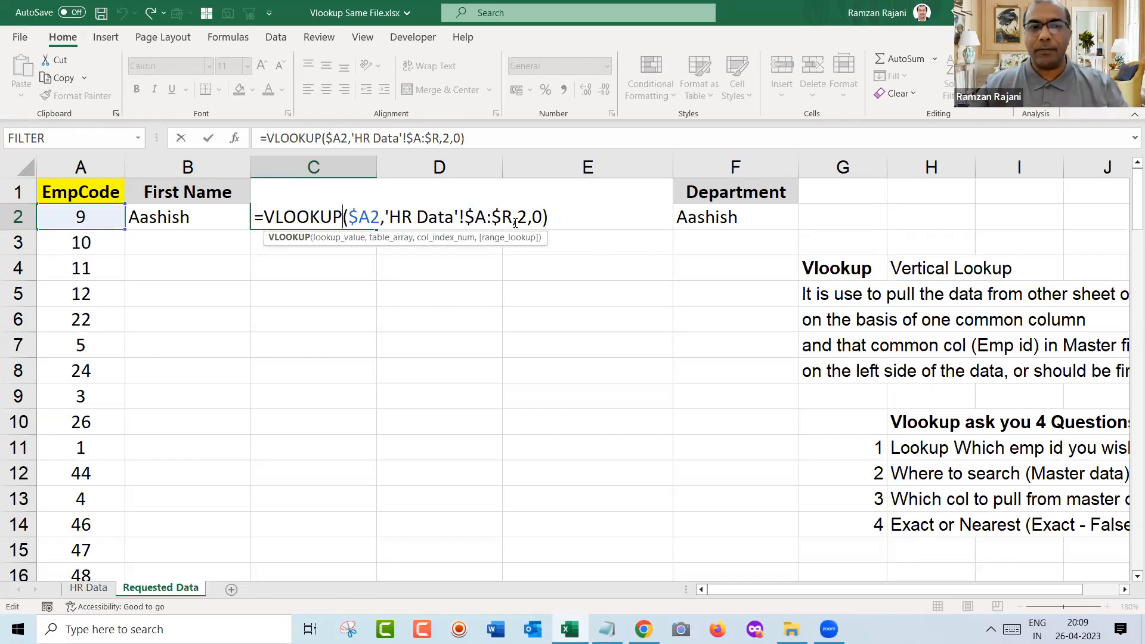
key(Right)
key(Right)
key(Right)
key(Right)
key(Right)
key(Right)
key(ctrl+Right)
key(ctrl+Right)
key(ctrl+Right)
key(ctrl+Right)
key(ctrl+Right)
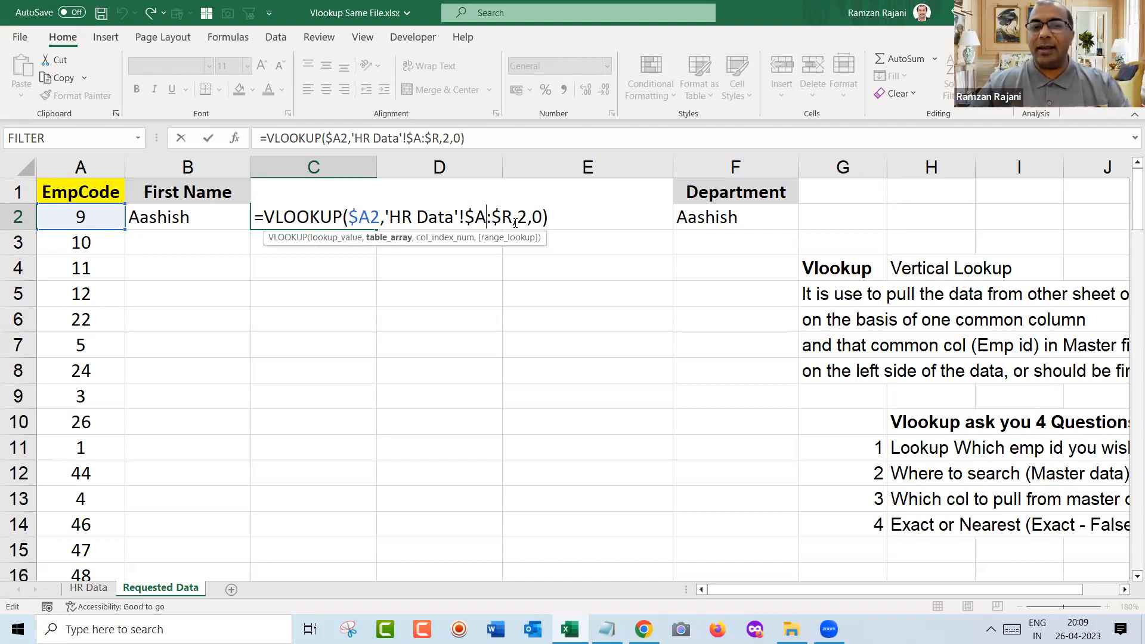
key(Right)
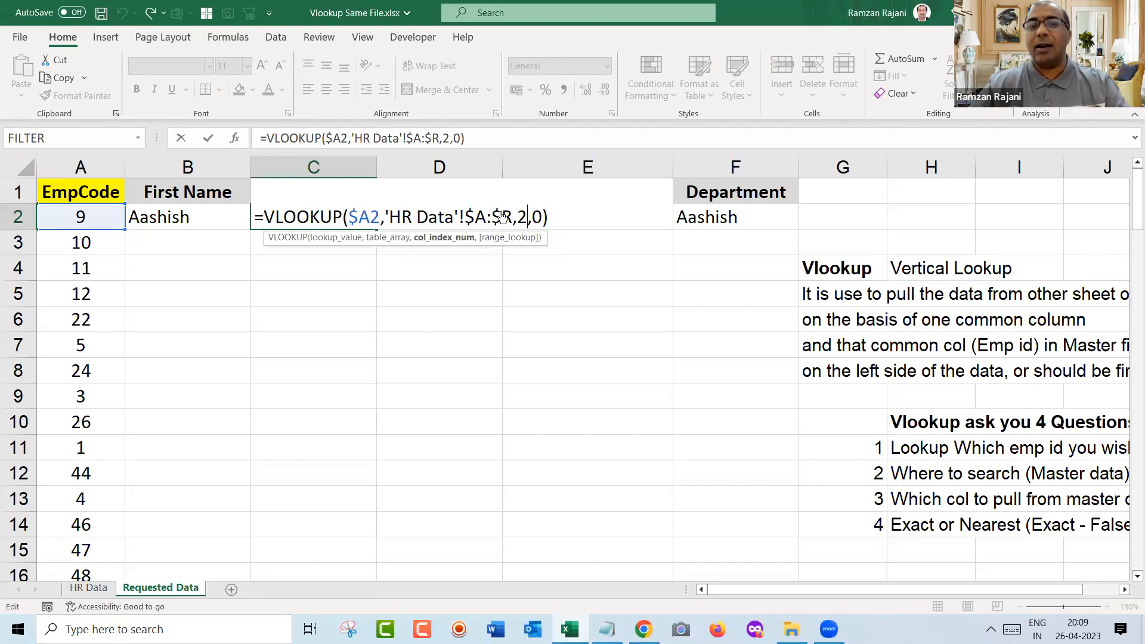
key(BackSpace)
text(3)
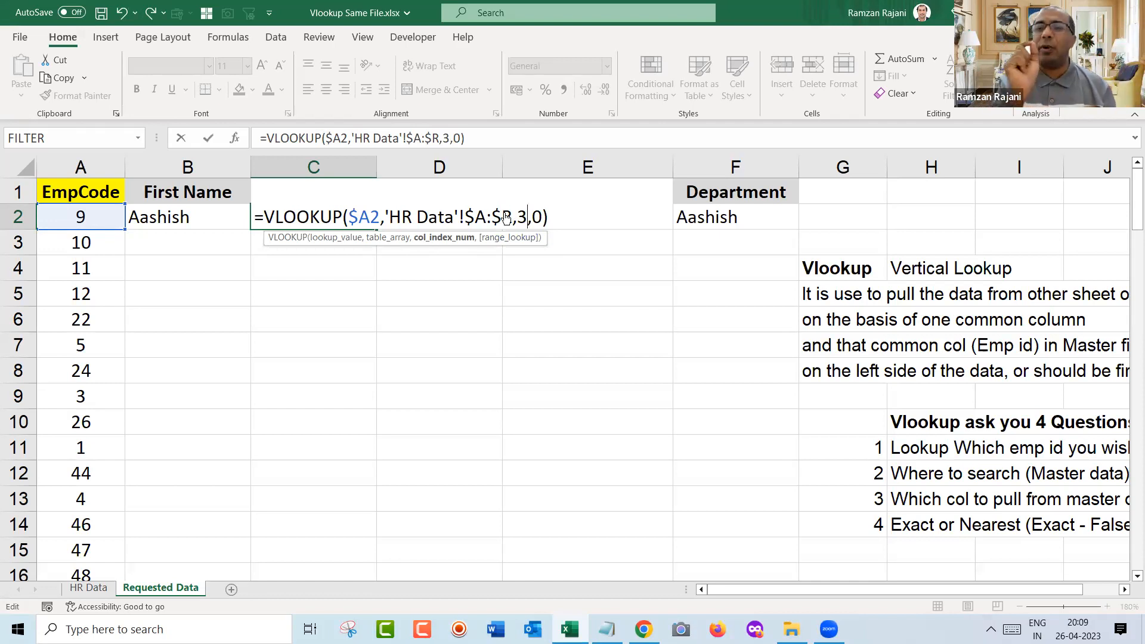
key(Return)
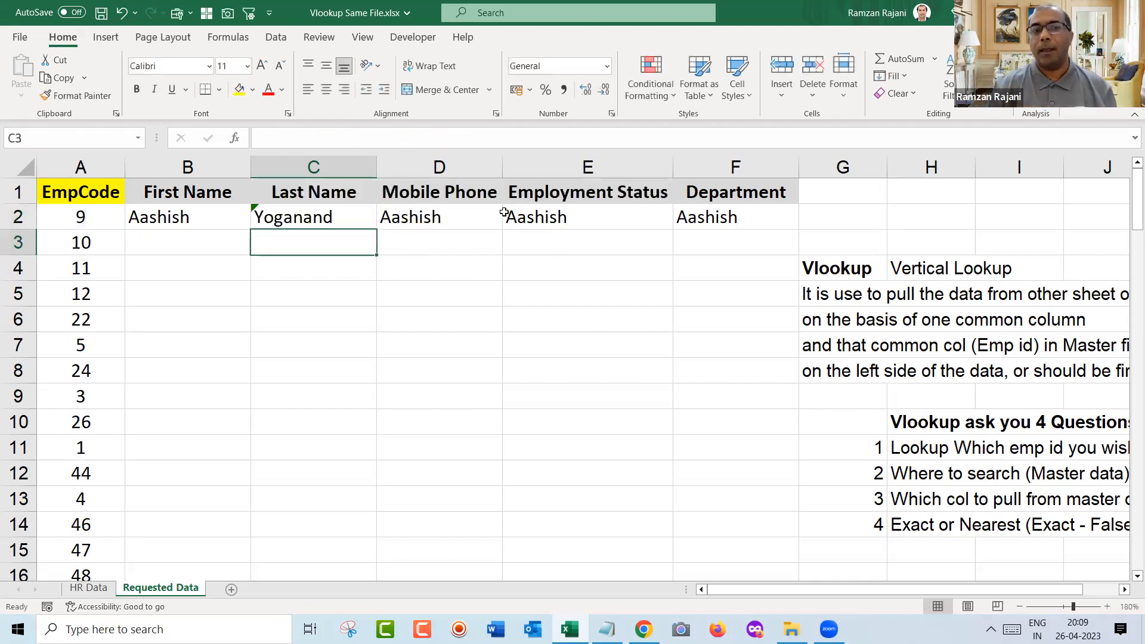
- Count across the HR Data headers to find the Mobile Phone column's position for the D2 lookup
key(Up)
key(Right)
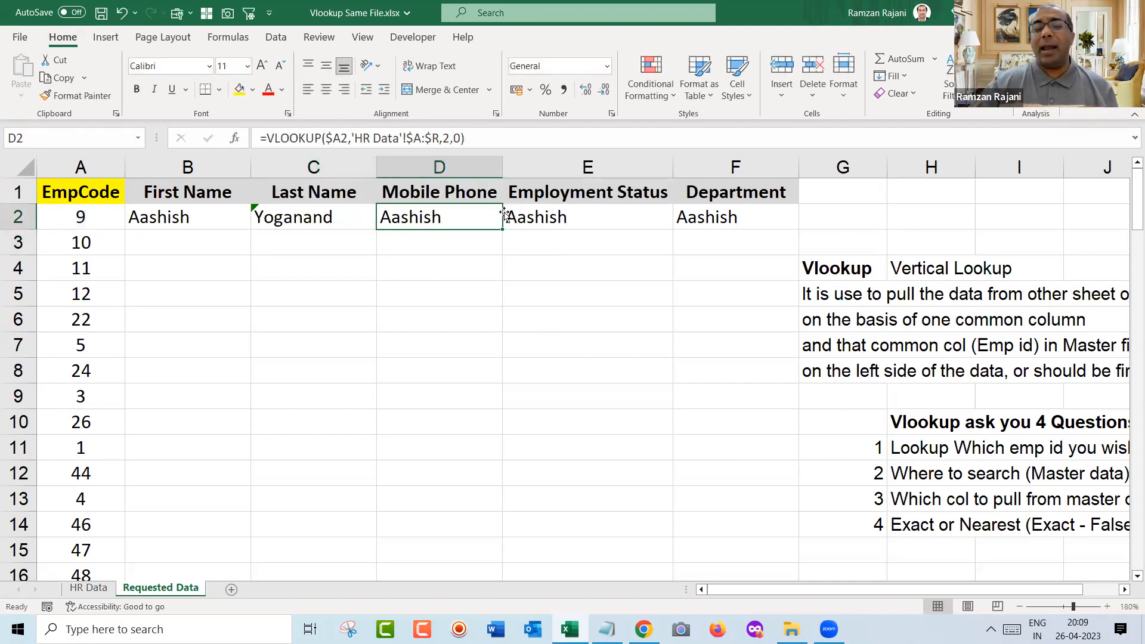
key(F2)
key(ctrl+Page_Up)
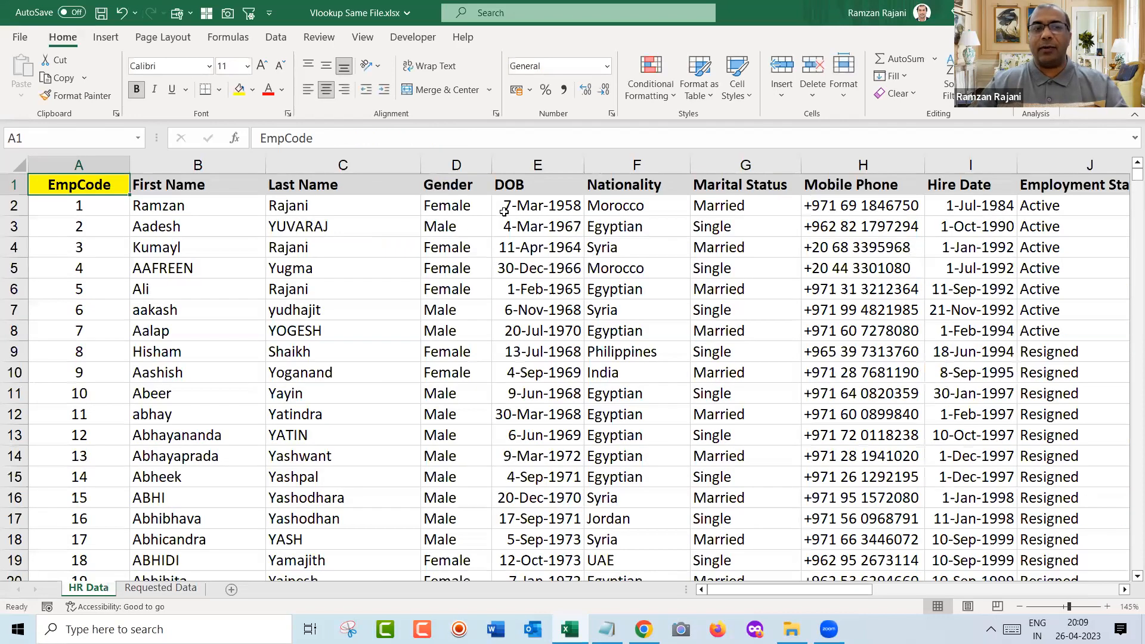
key(Right)
key(Right)
key(Right)
key(Right)
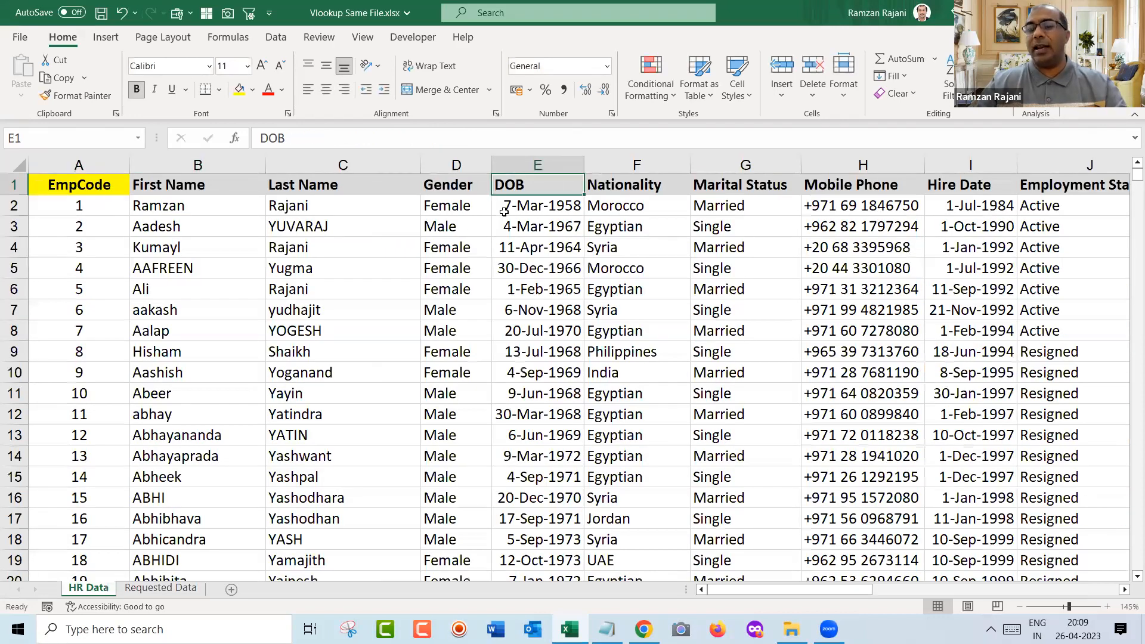
key(Right)
key(Right)
key(Right)
key(ctrl+Page_Down)
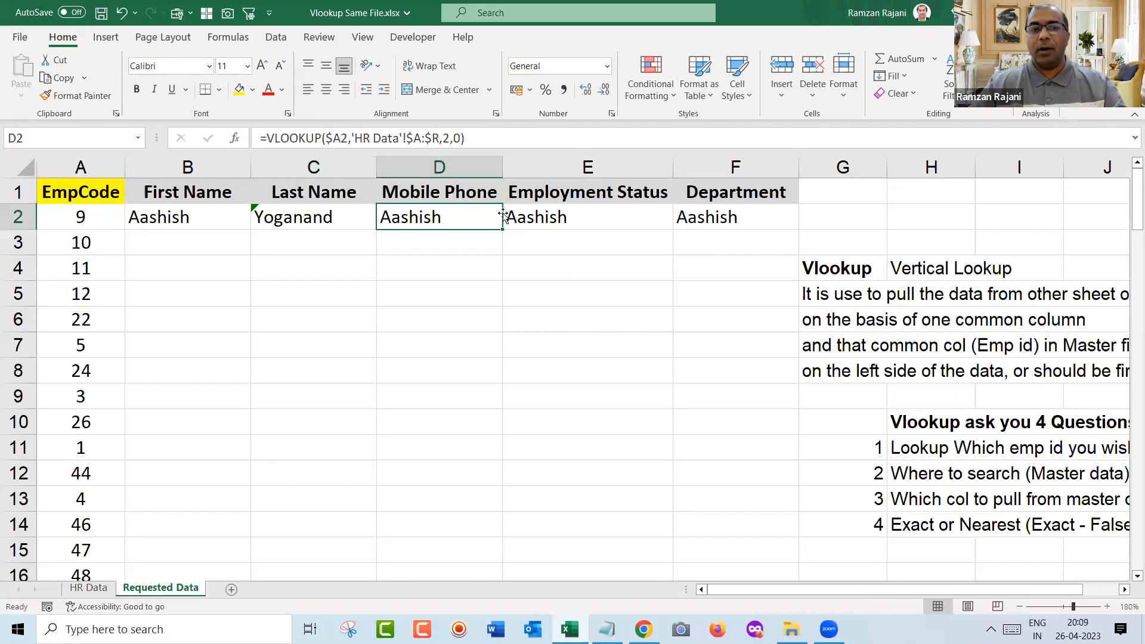
- Set the column index in the D2 VLOOKUP formula to 8 and autofit the Mobile Phone column's width
double_click(470, 217)
click(650, 217)
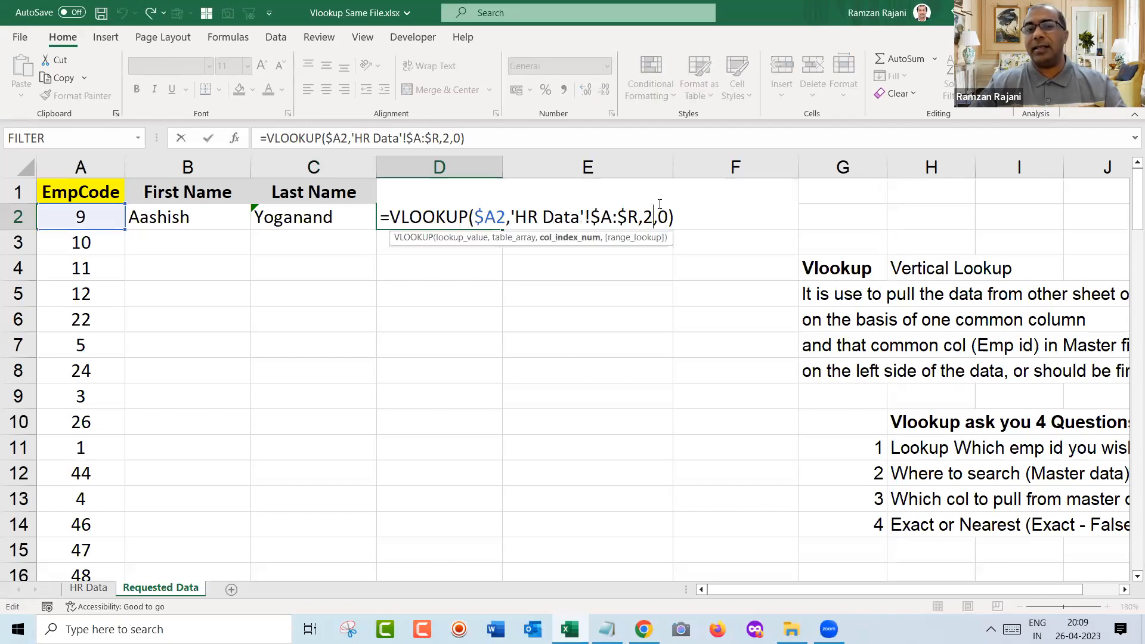
key(BackSpace)
text(8)
key(Return)
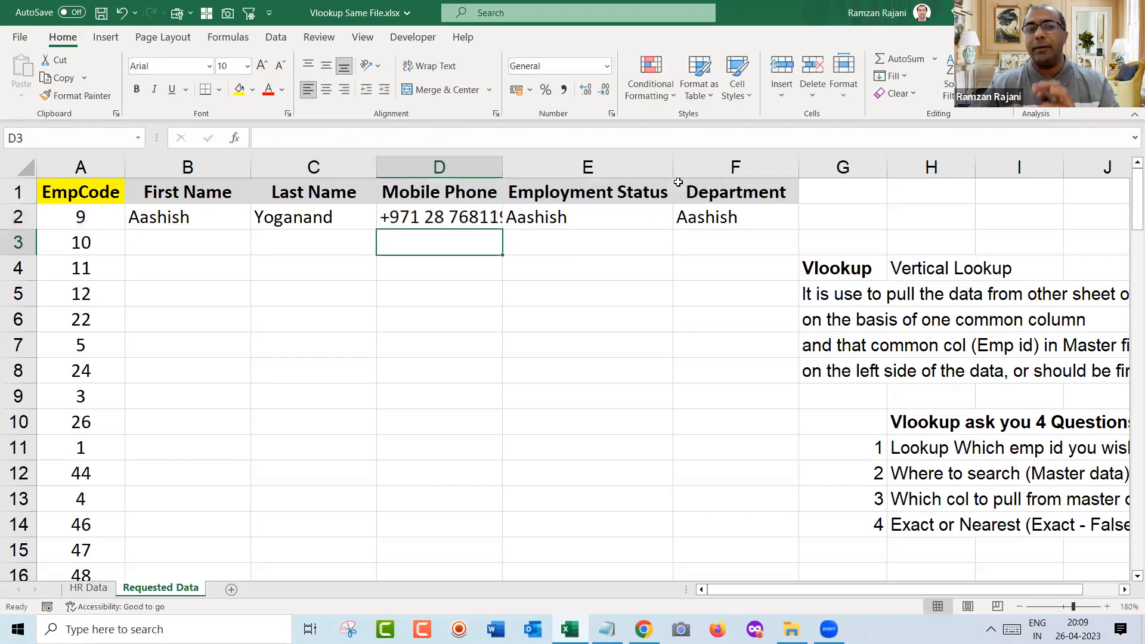
double_click(502, 167)
- Locate the Employment Status column in HR Data and set the column index in the E2 VLOOKUP formula to 10
key(Up)
key(Right)
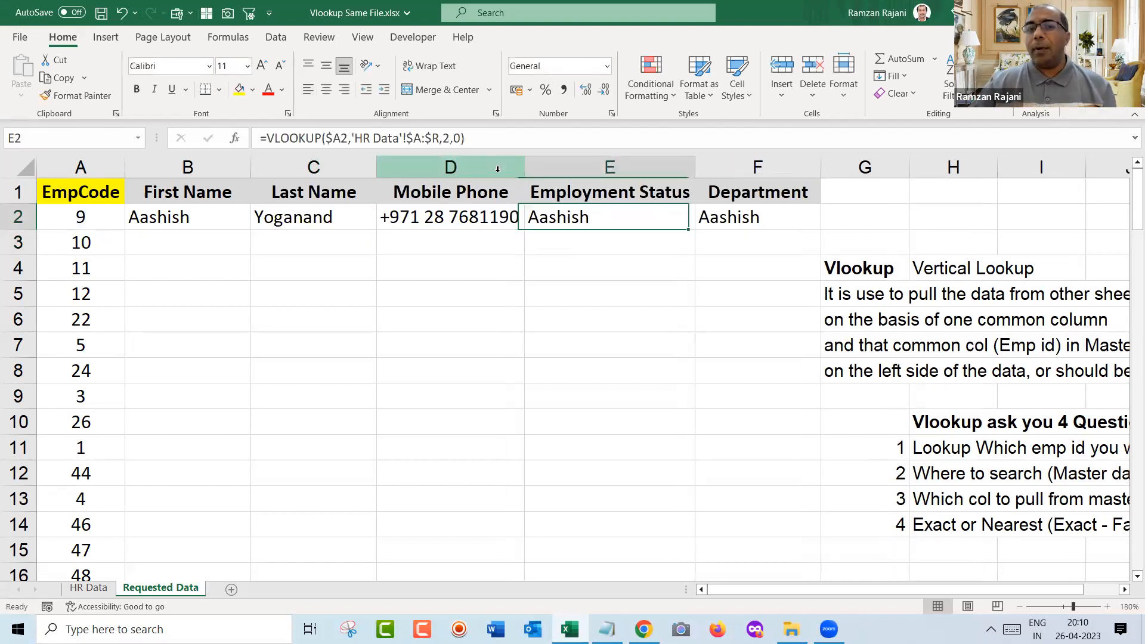
key(ctrl+Page_Up)
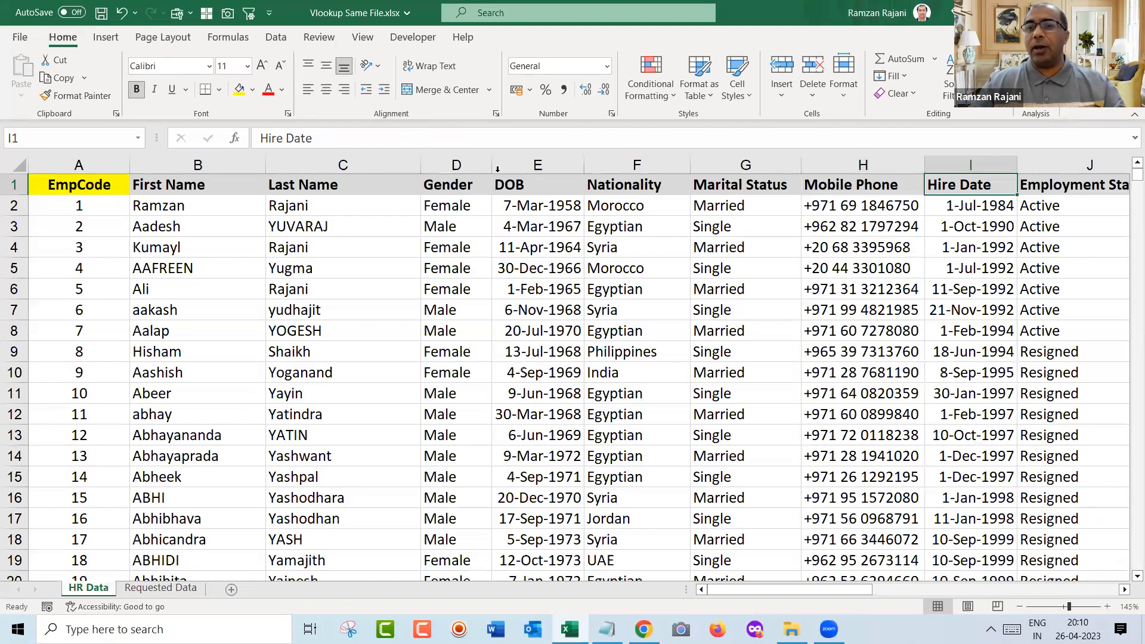
key(Right)
key(ctrl+Page_Down)
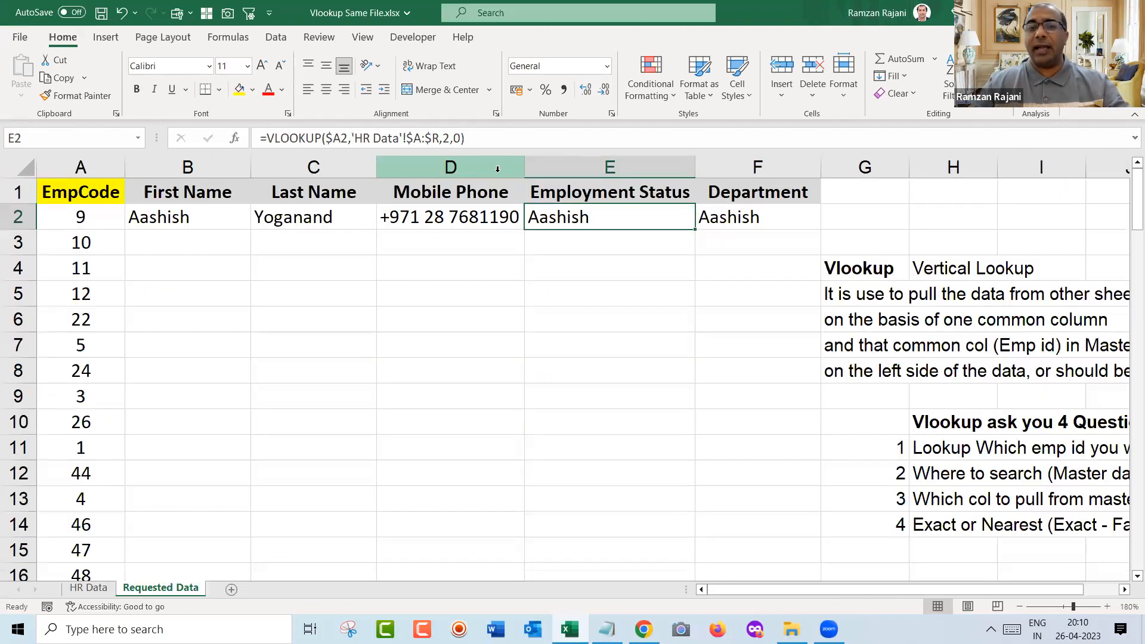
key(F2)
key(Left)
key(Left)
key(Left)
key(BackSpace)
text(10)
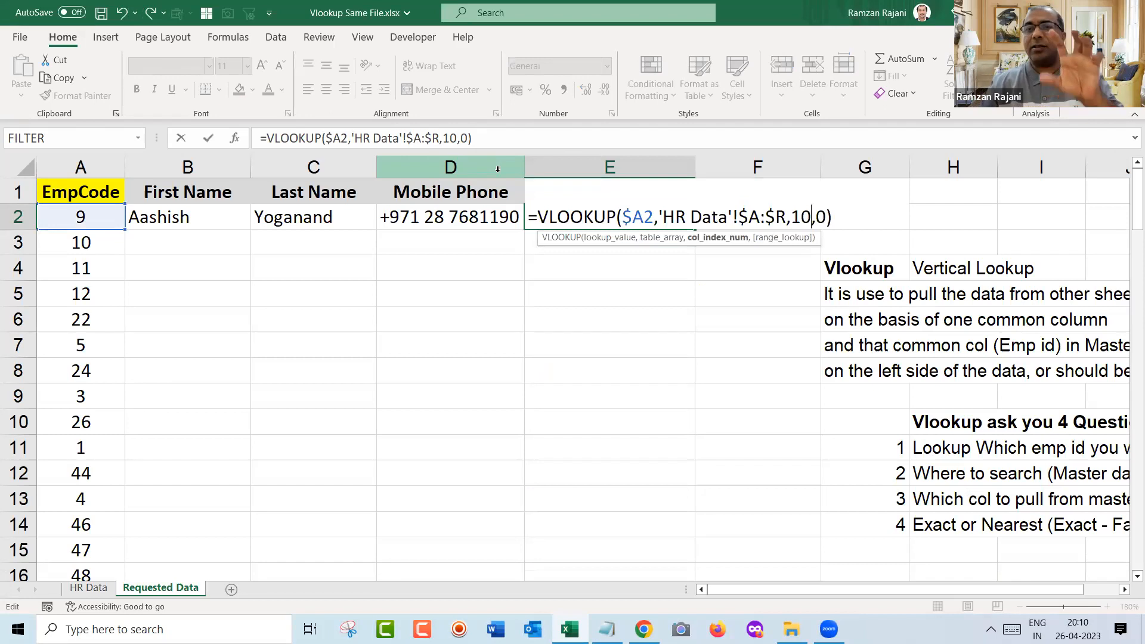
key(Return)
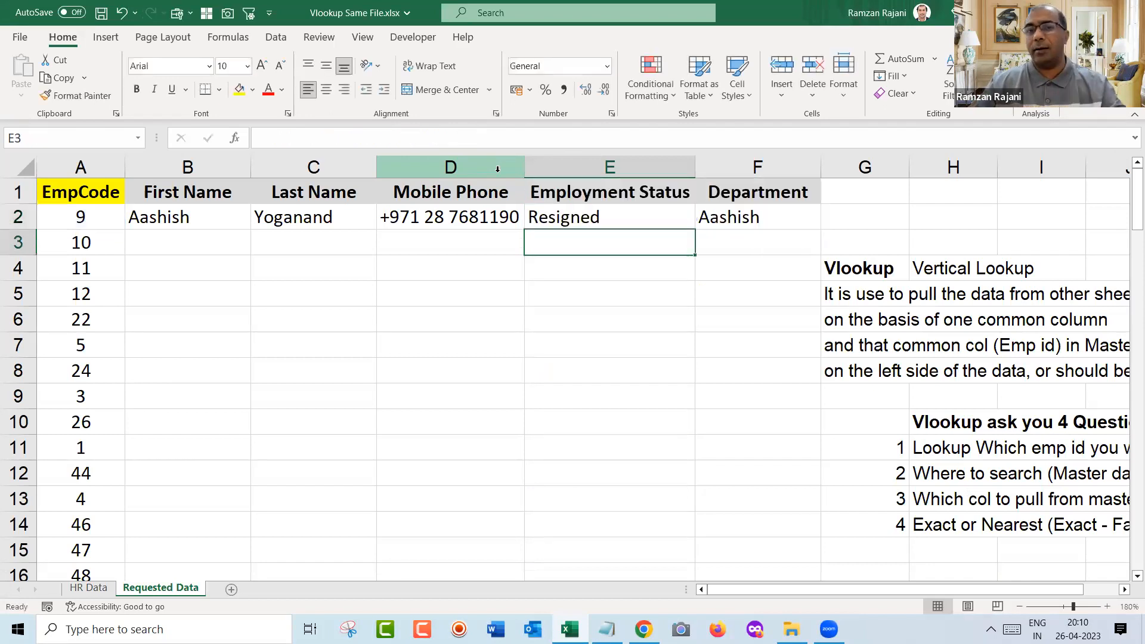
- Locate the Department column in HR Data and set the column index in the F2 VLOOKUP formula to 14
key(Up)
key(Right)
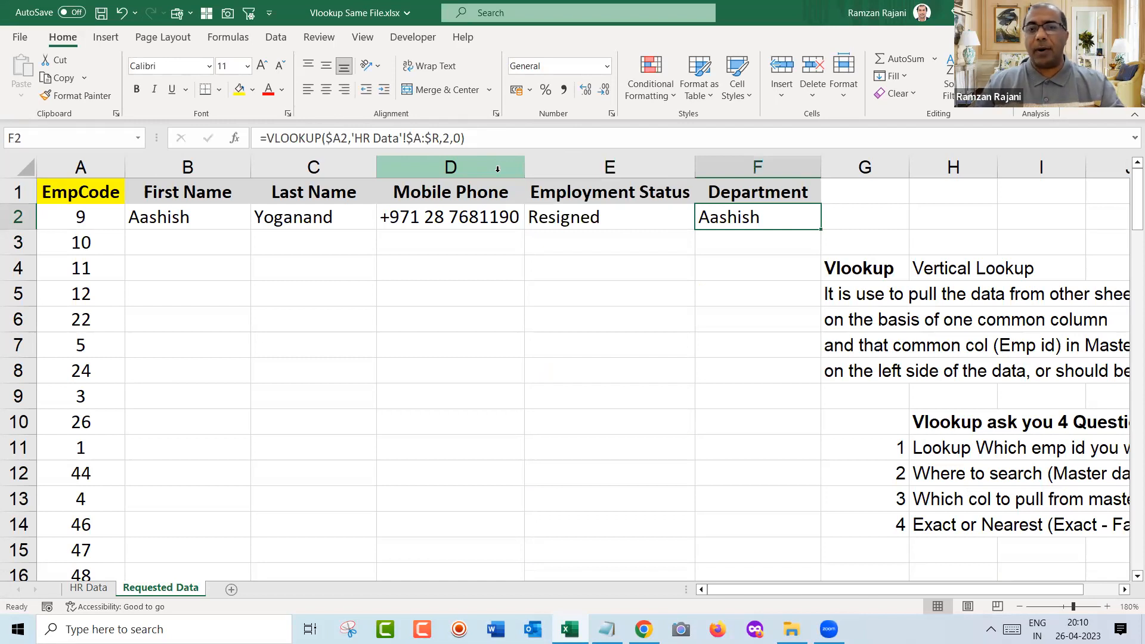
key(ctrl+Page_Up)
key(Right)
key(Right)
key(Right)
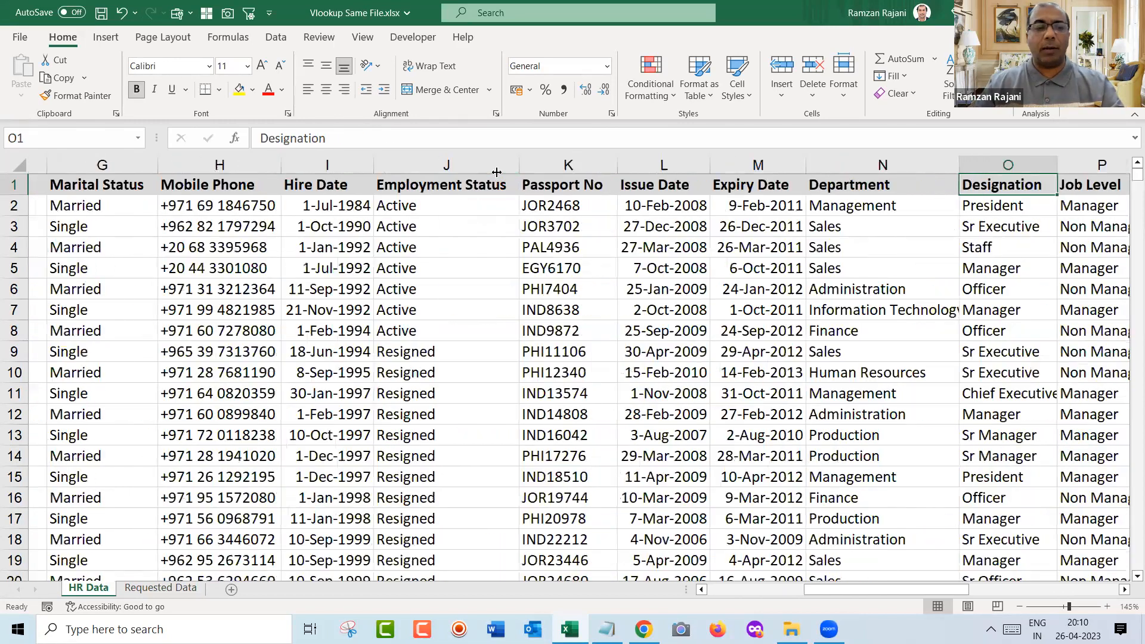
key(ctrl+Page_Down)
key(F2)
key(Left)
key(Left)
key(Left)
key(BackSpace)
text(14)
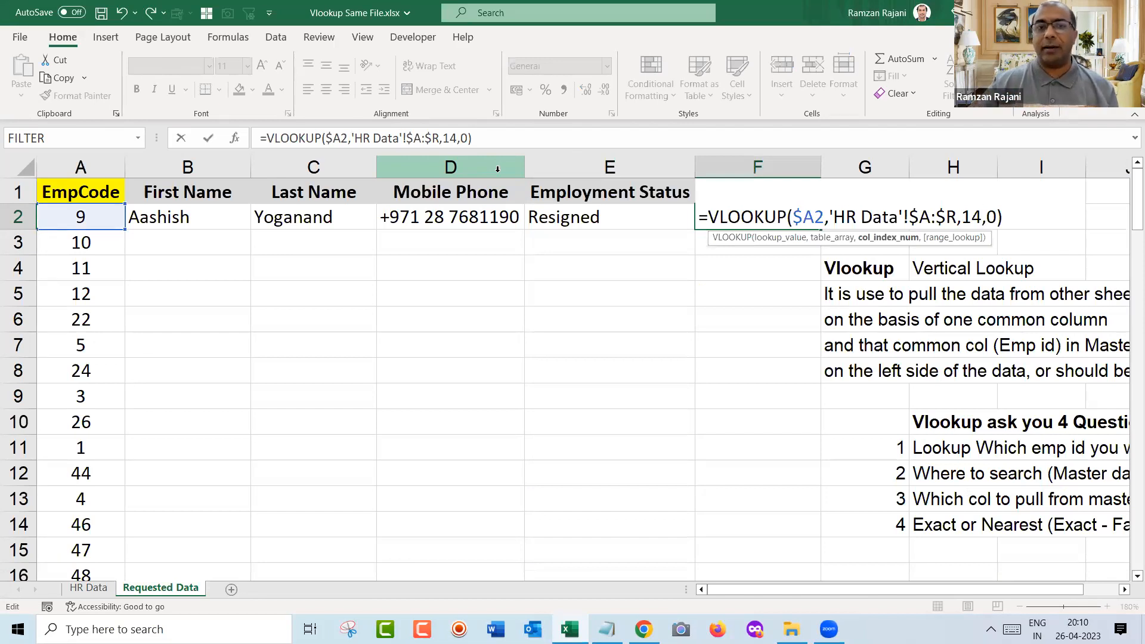
key(Return)
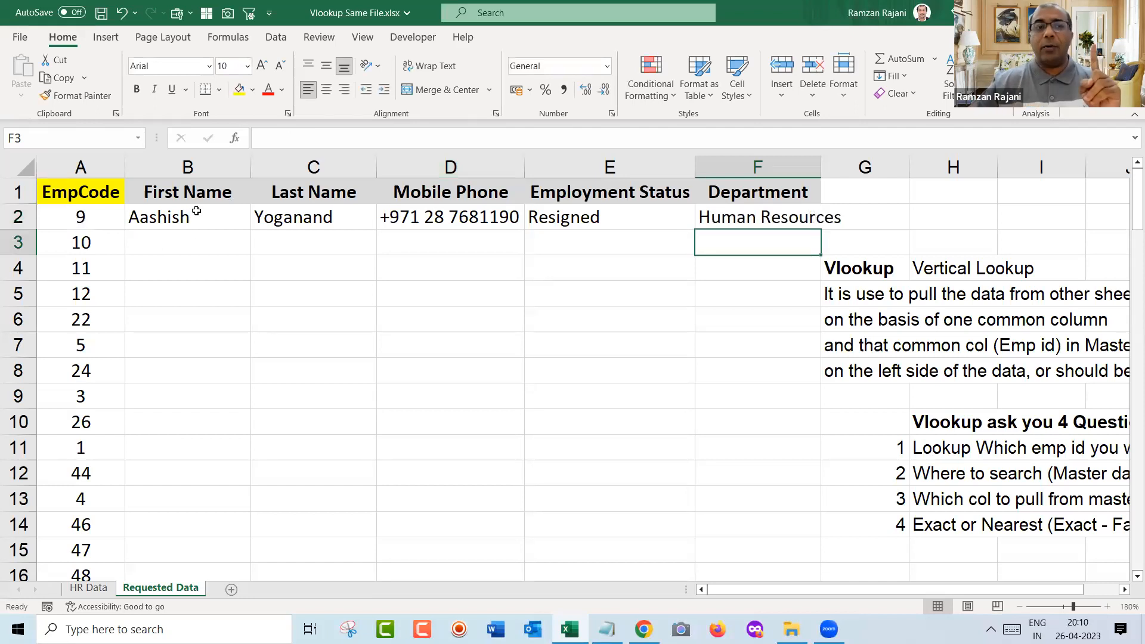
- Fill the VLOOKUP formulas in B2:F2 down for all the listed employee codes
drag(195, 212, 721, 222)
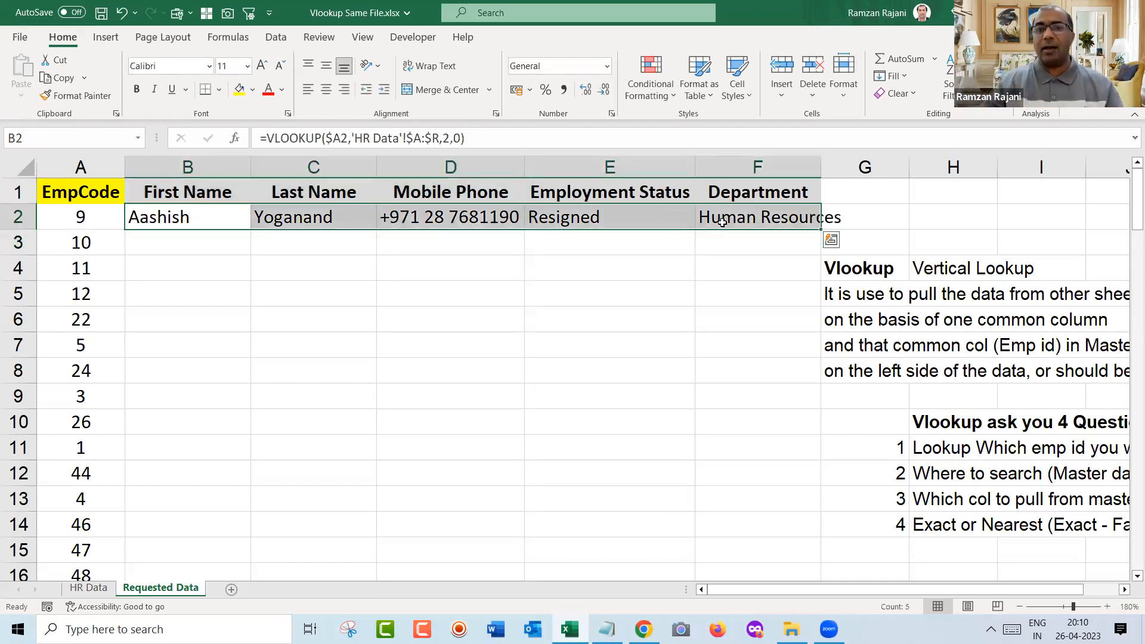
drag(822, 230, 820, 356)
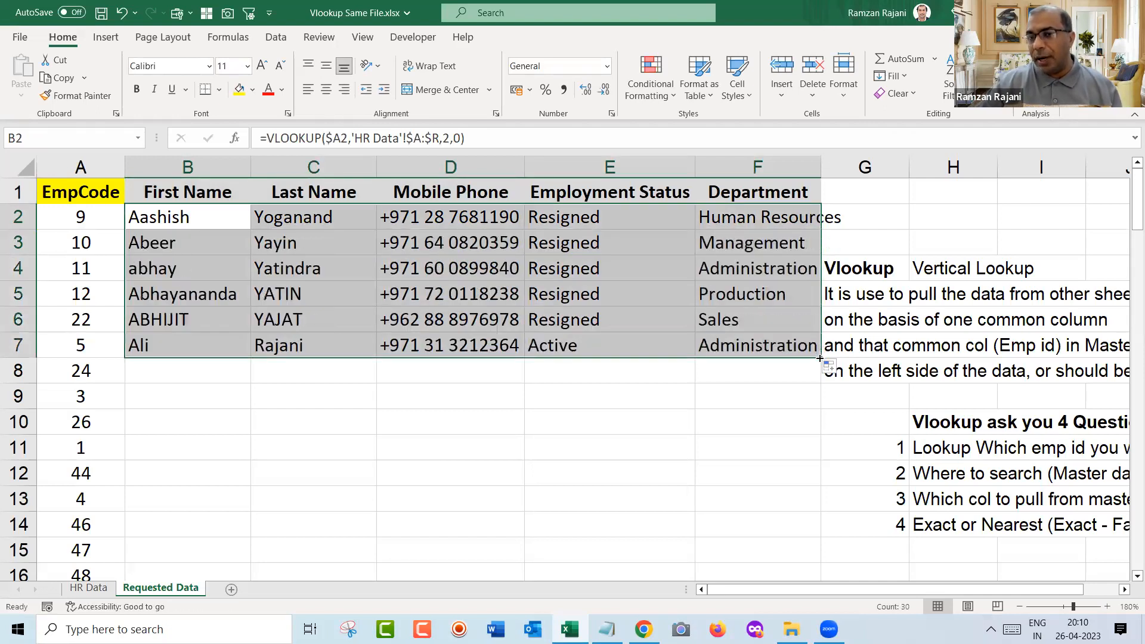
double_click(819, 358)
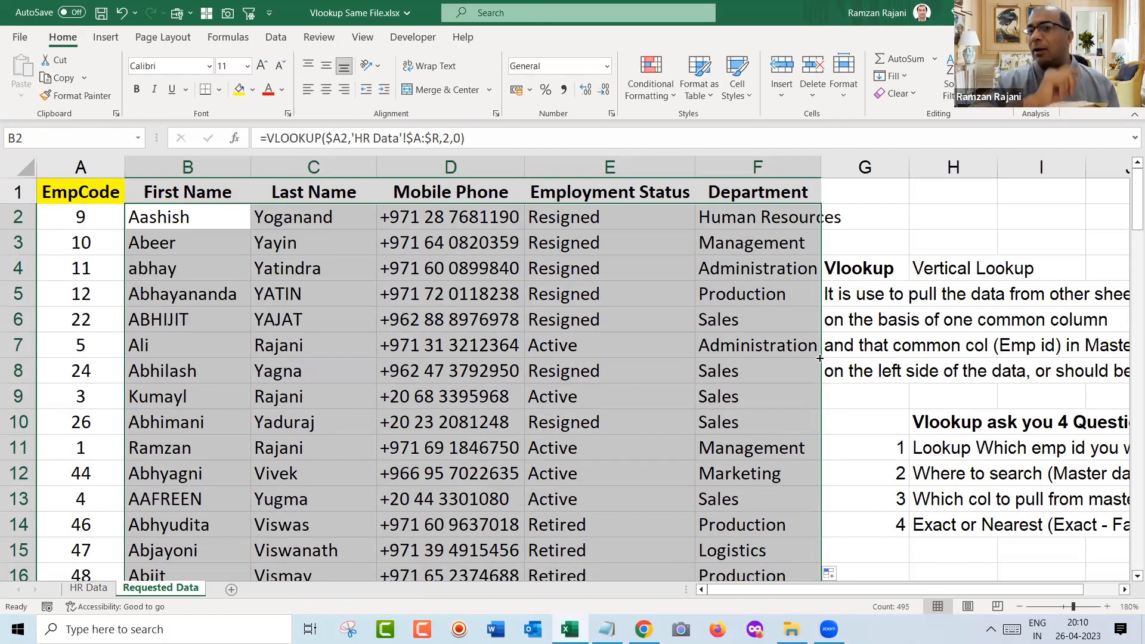
key(Left)
key(Right)
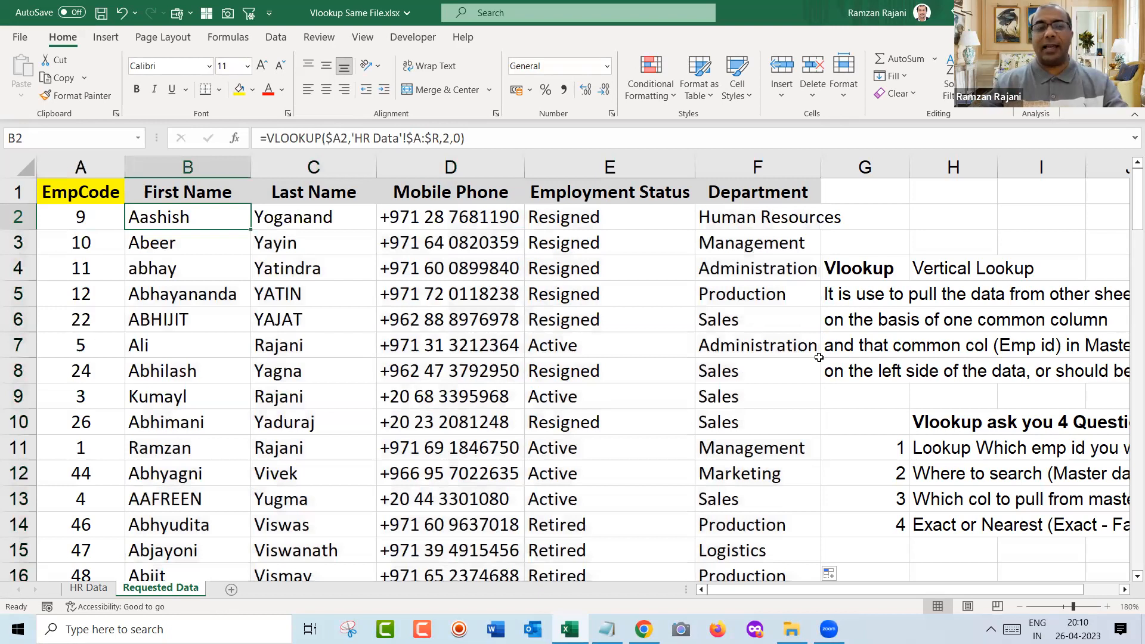
text(=v)
key(Tab)
key(Left)
text(,)
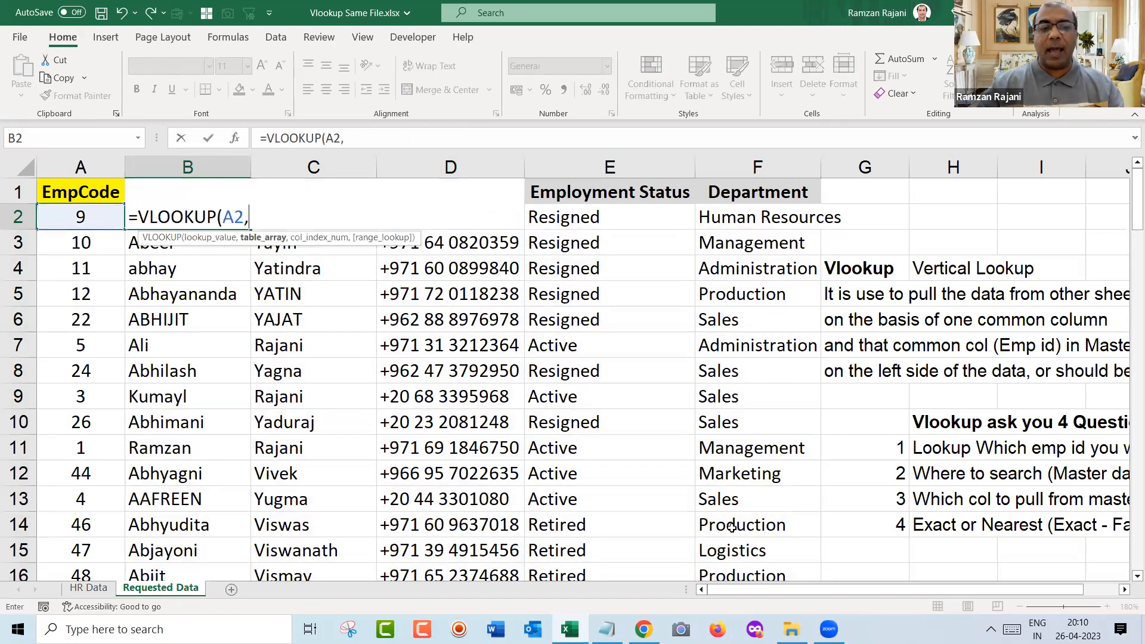
click(88, 588)
click(83, 206)
drag(565, 408, 655, 405)
drag(945, 594, 843, 591)
drag(77, 208, 497, 370)
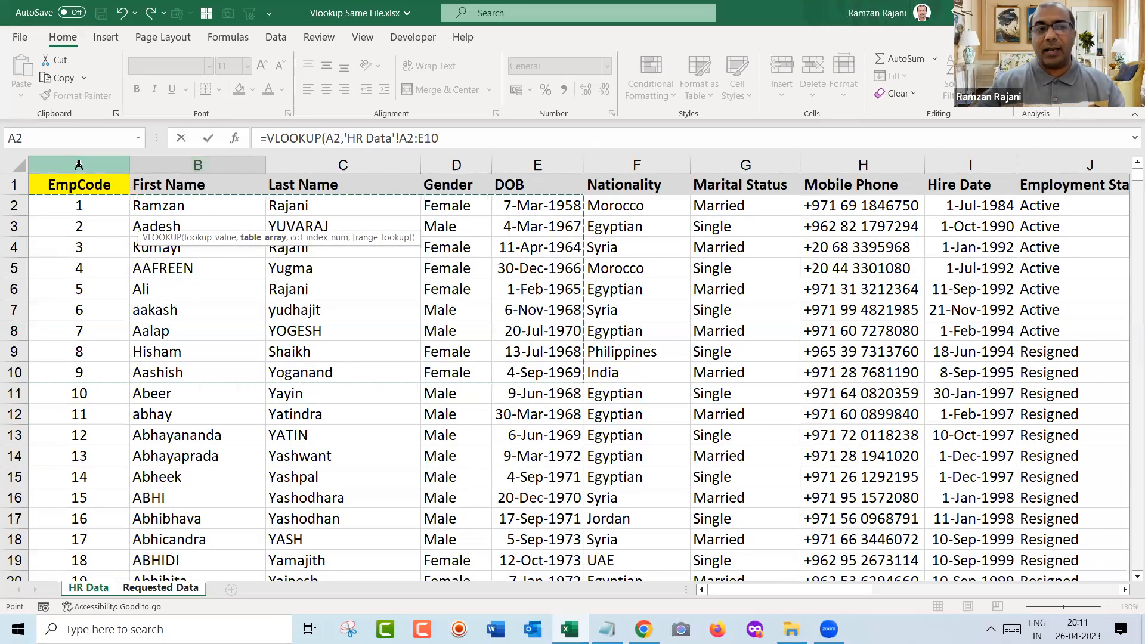
drag(78, 165, 685, 139)
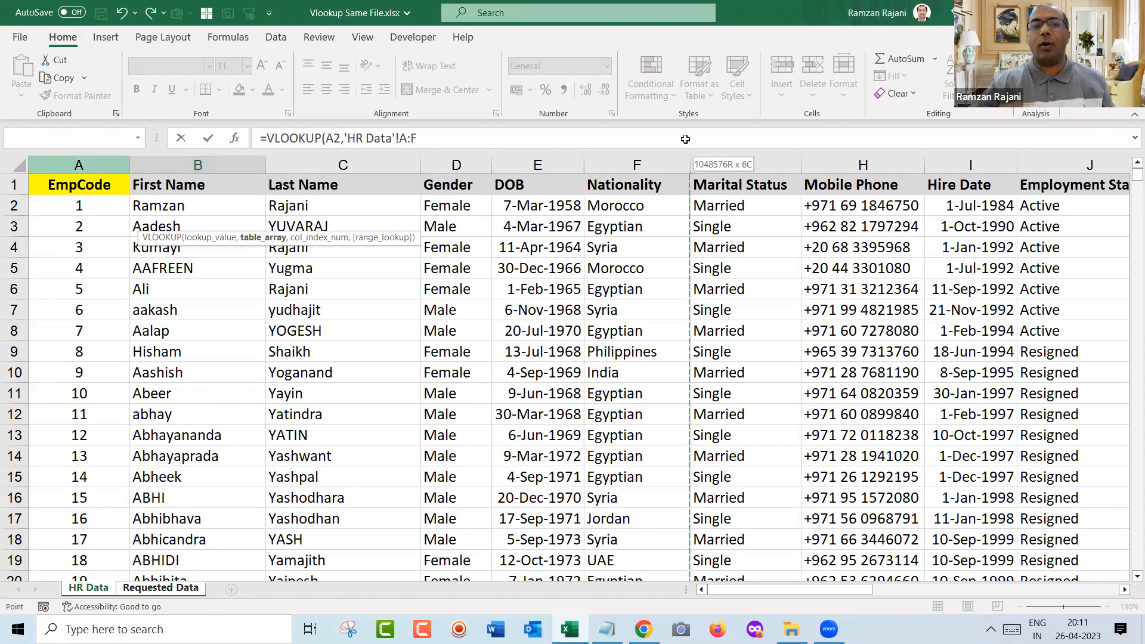
drag(685, 139, 686, 139)
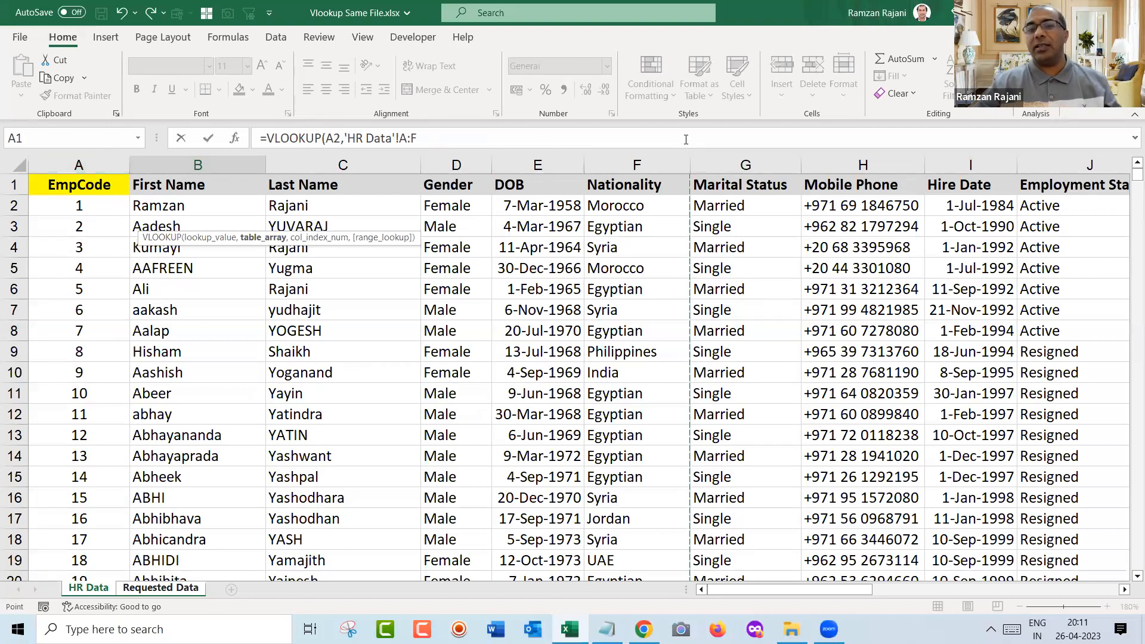
key(Escape)
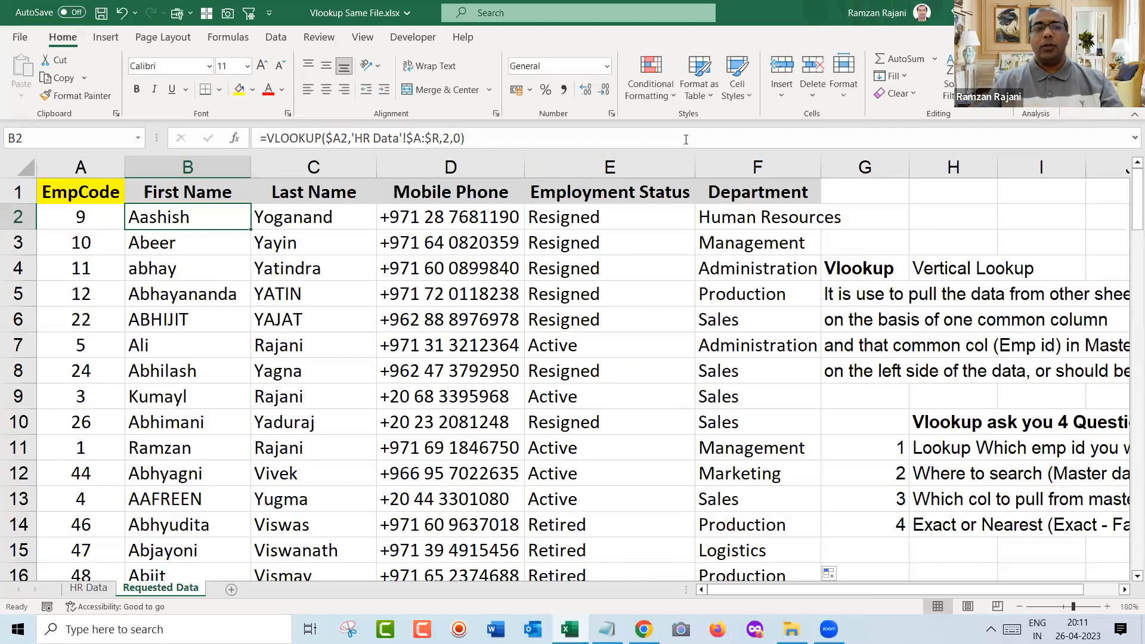
- Examine the locked lookup value and table array references in the B2 VLOOKUP formula and review the HR Data sheet
key(F2)
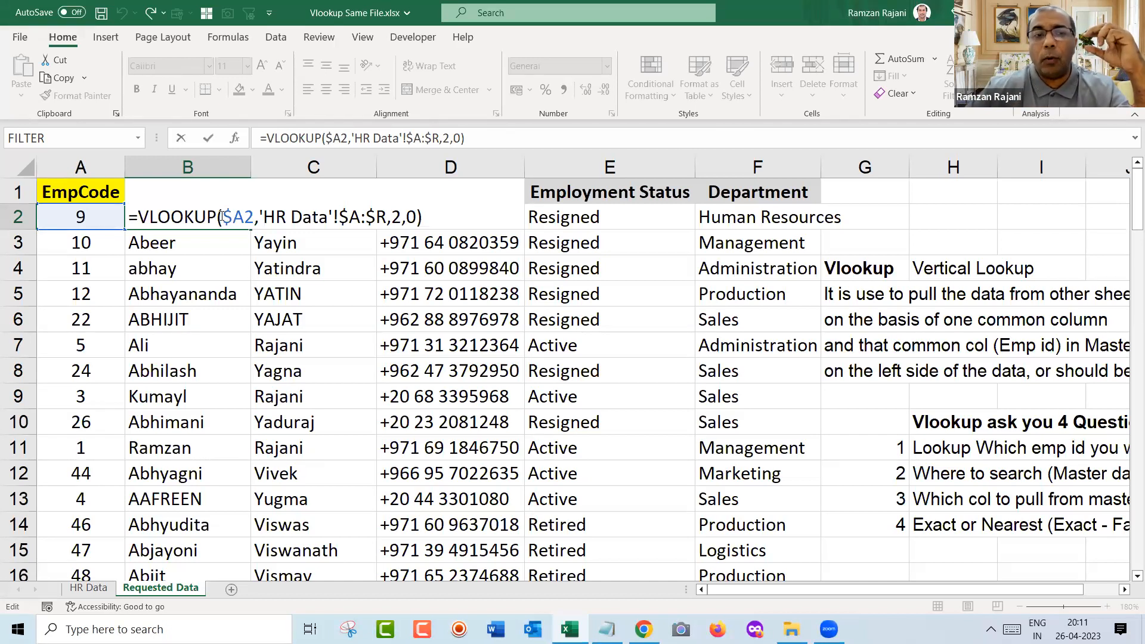
drag(220, 216, 245, 216)
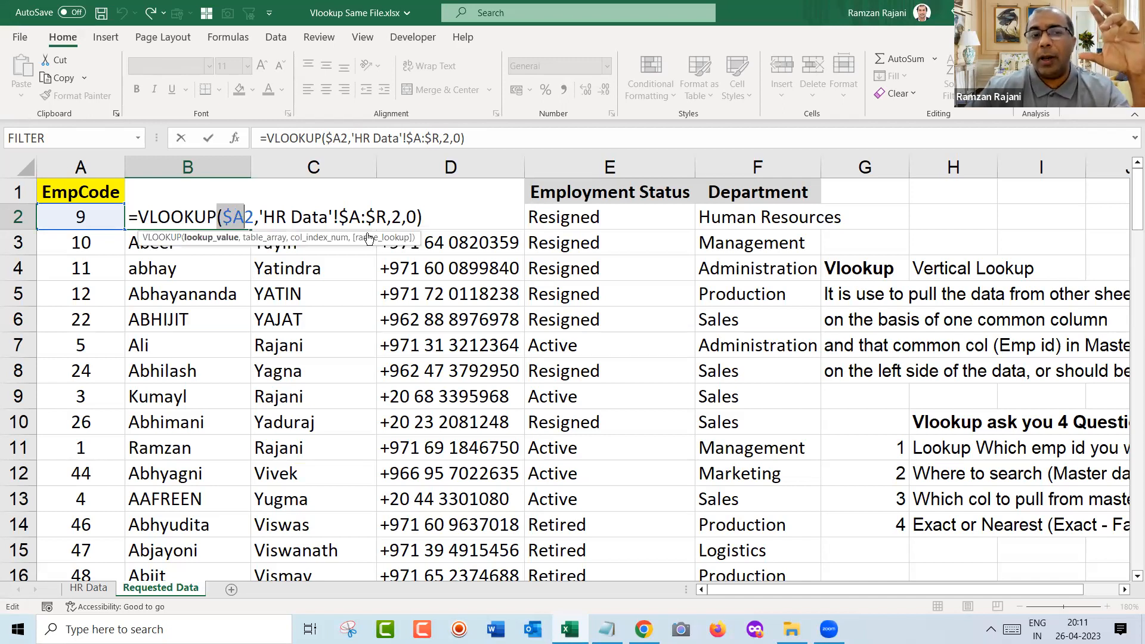
drag(349, 217, 380, 221)
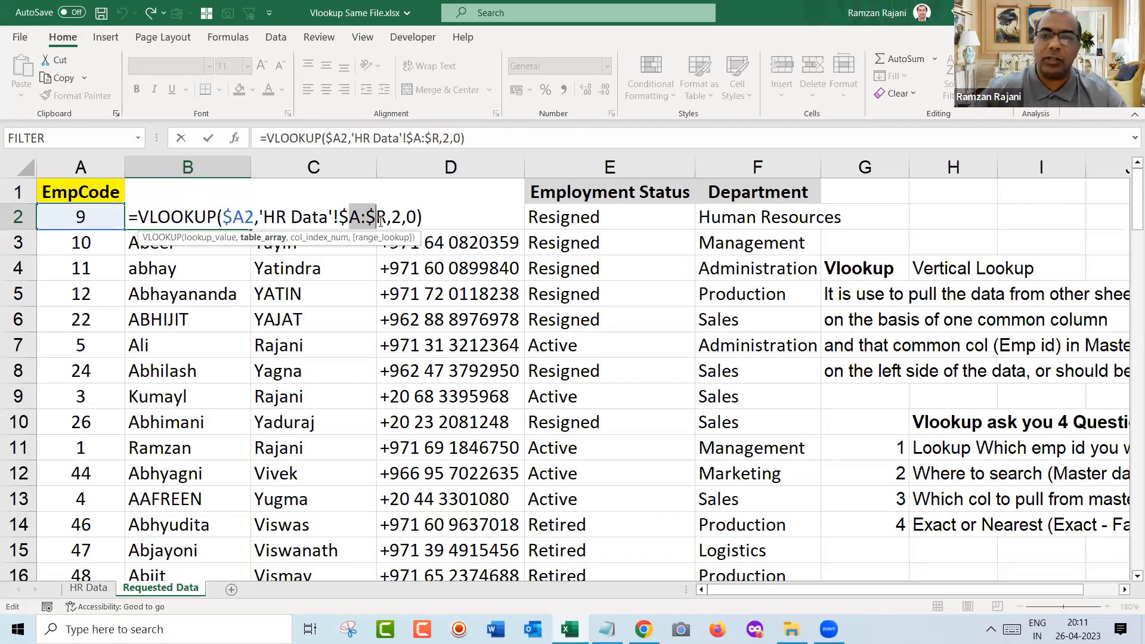
key(ctrl+Return)
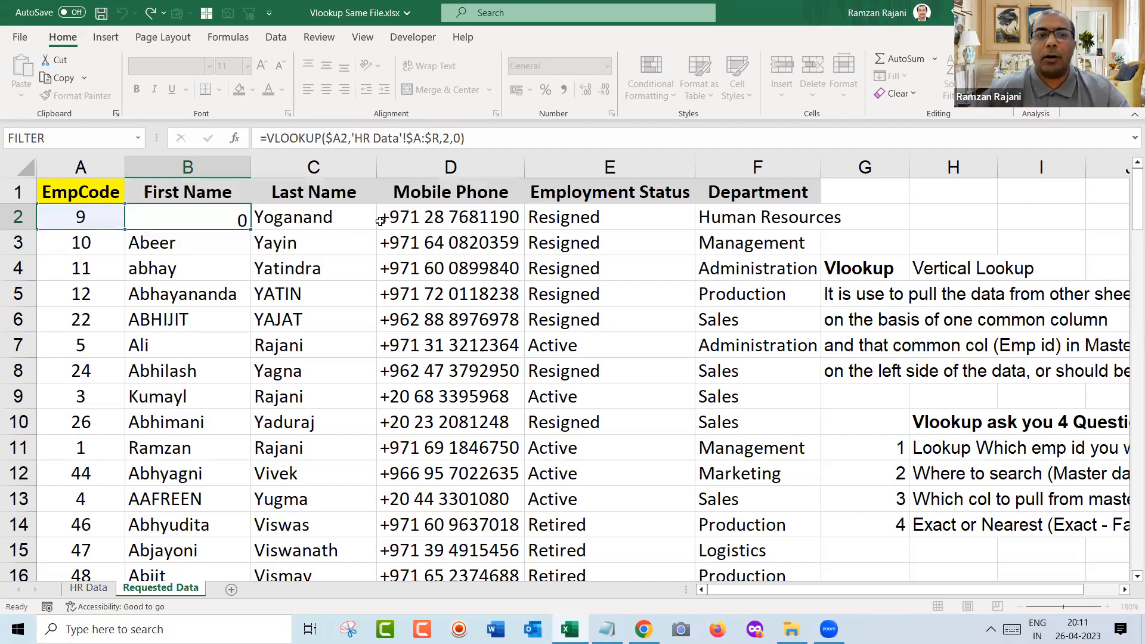
key(Return)
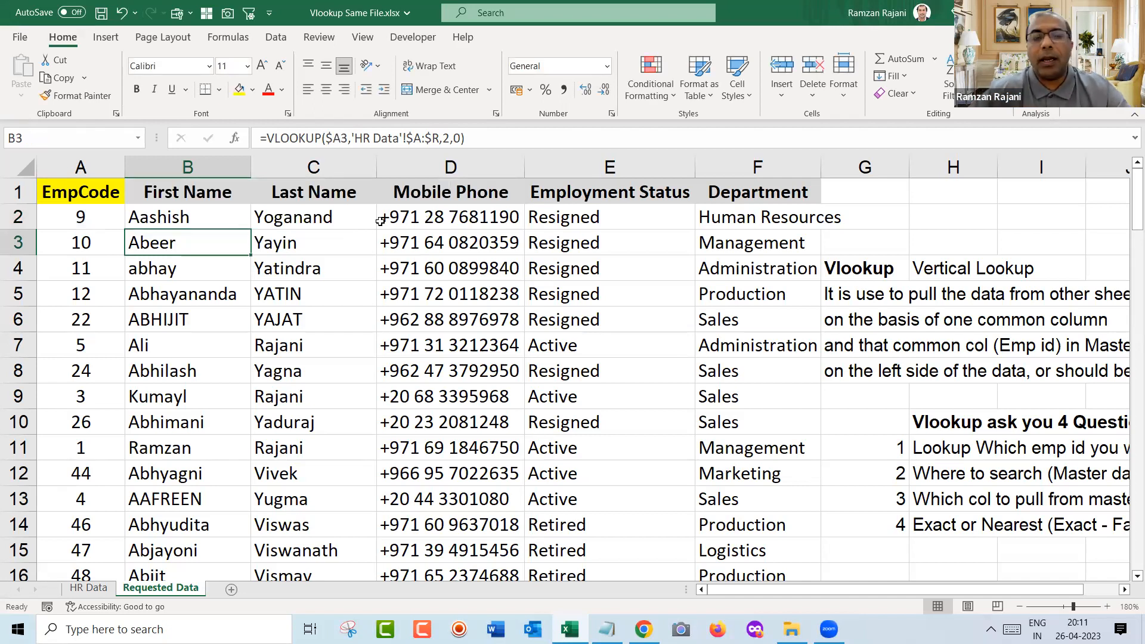
key(Up)
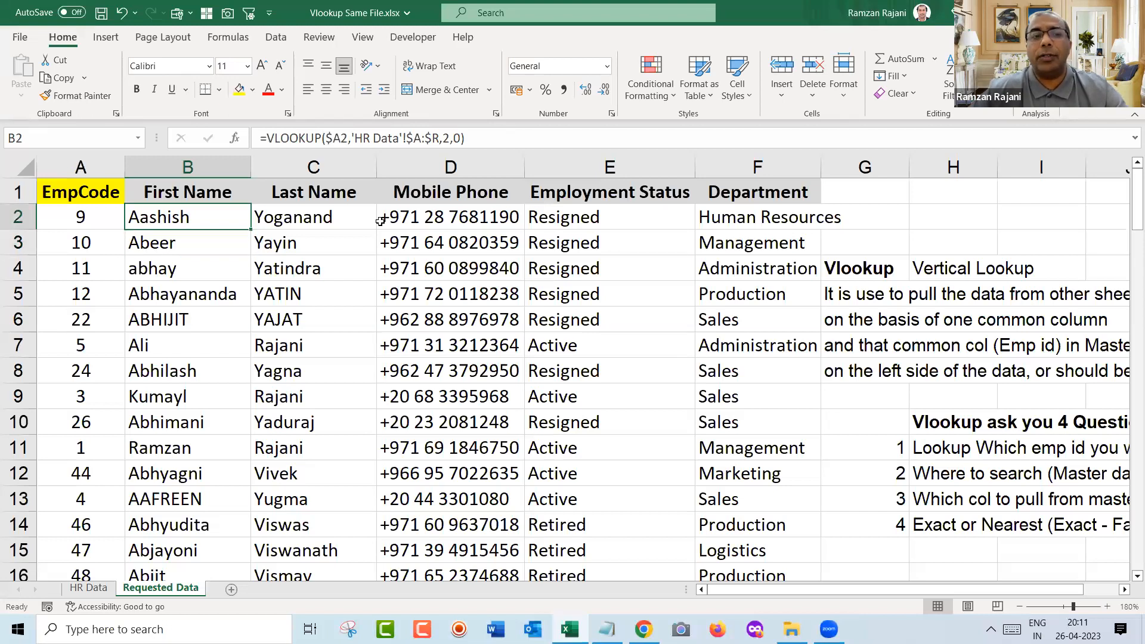
key(F2)
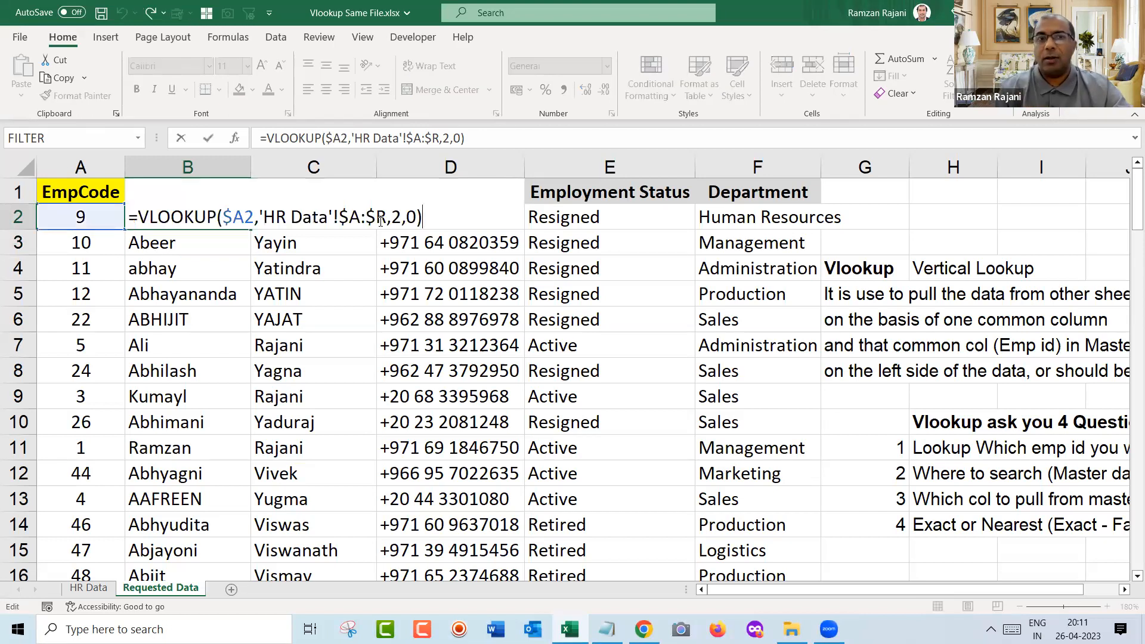
key(Escape)
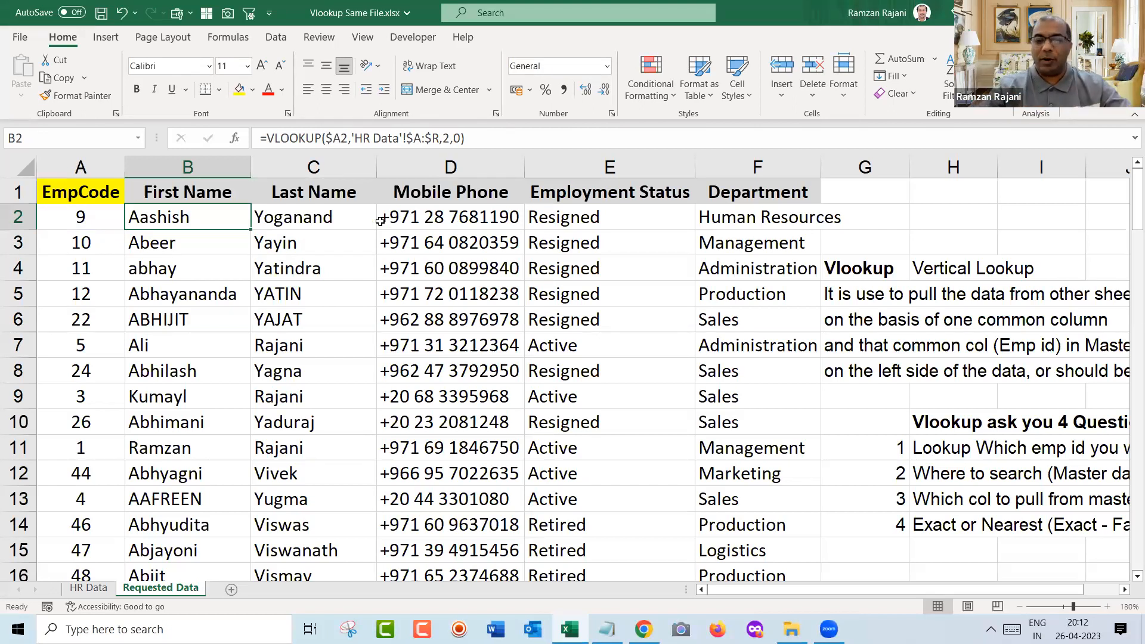
key(ctrl+Page_Up)
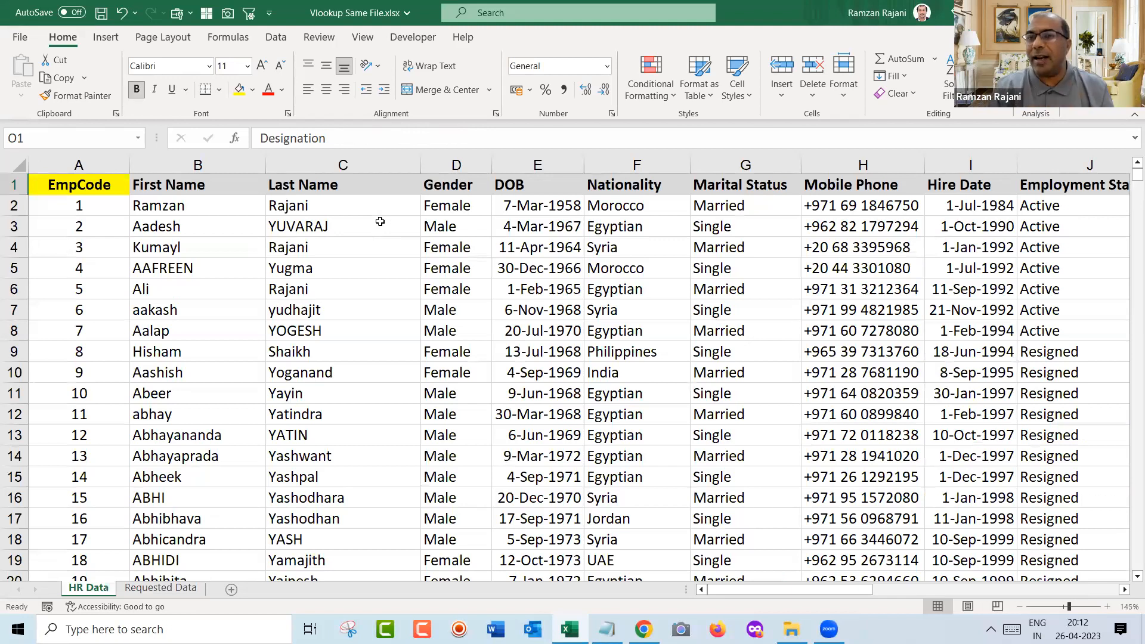
key(ctrl+Page_Down)
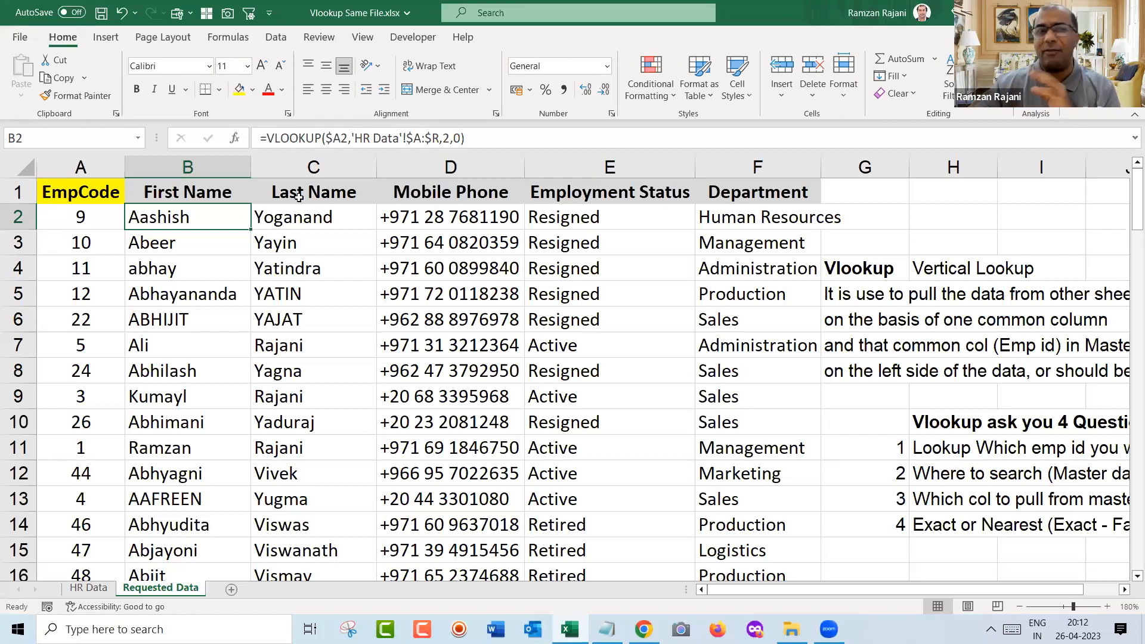
- Copy columns A to F of the Requested Data sheet and switch to a new blank workbook
drag(97, 169, 731, 195)
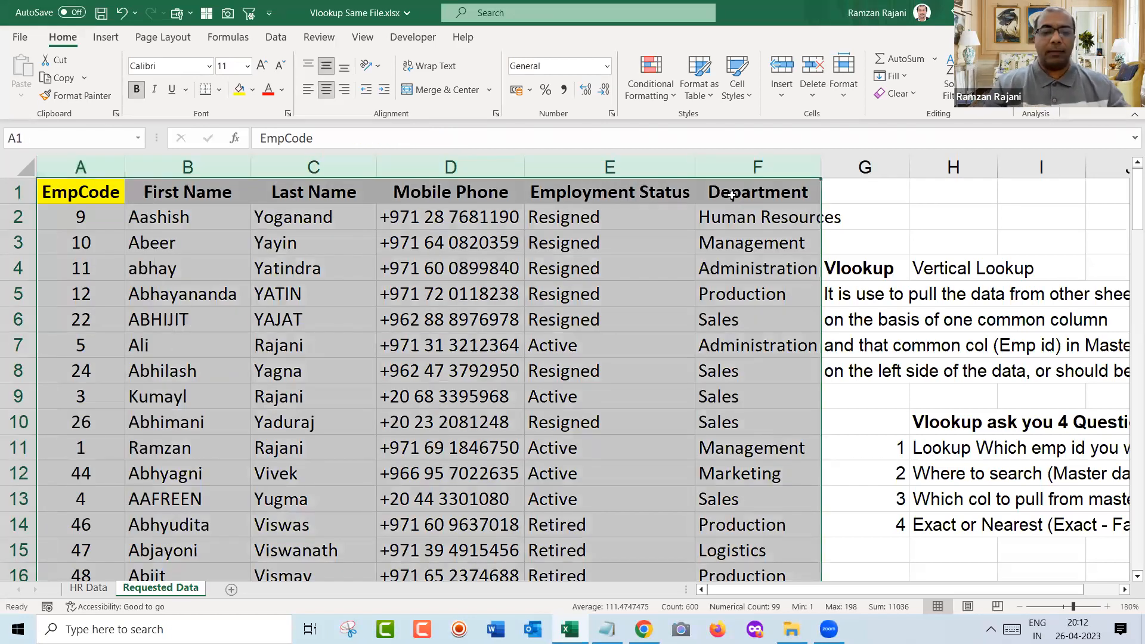
key(ctrl+c)
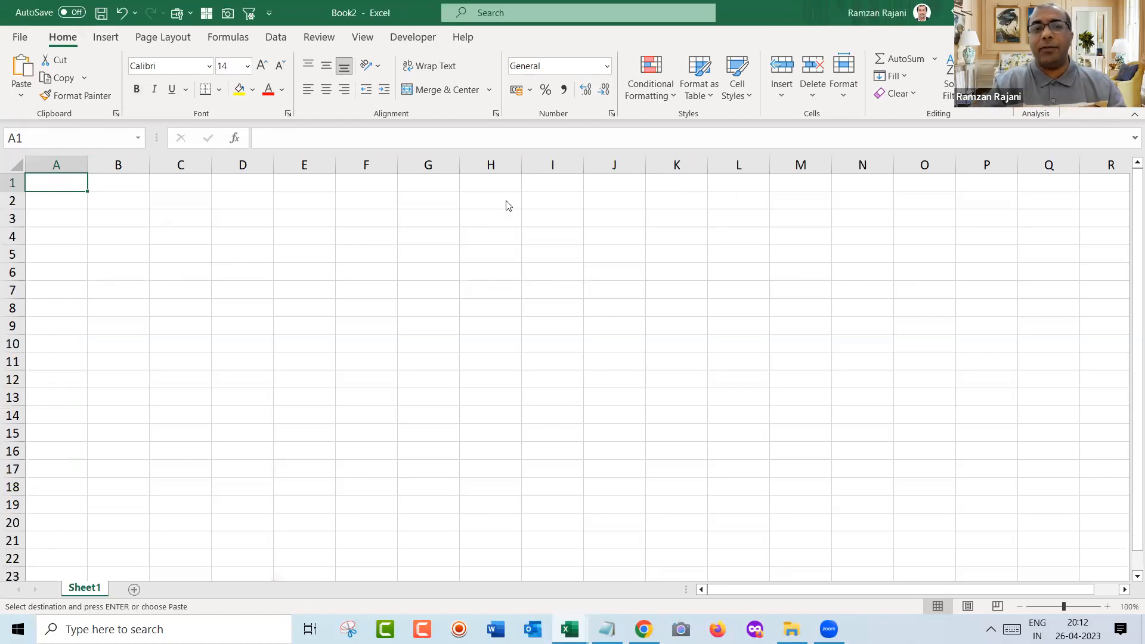
- Try pasting the copied columns as values only at cell A1 of the blank workbook, and undo the paste
key(ctrl+alt+v)
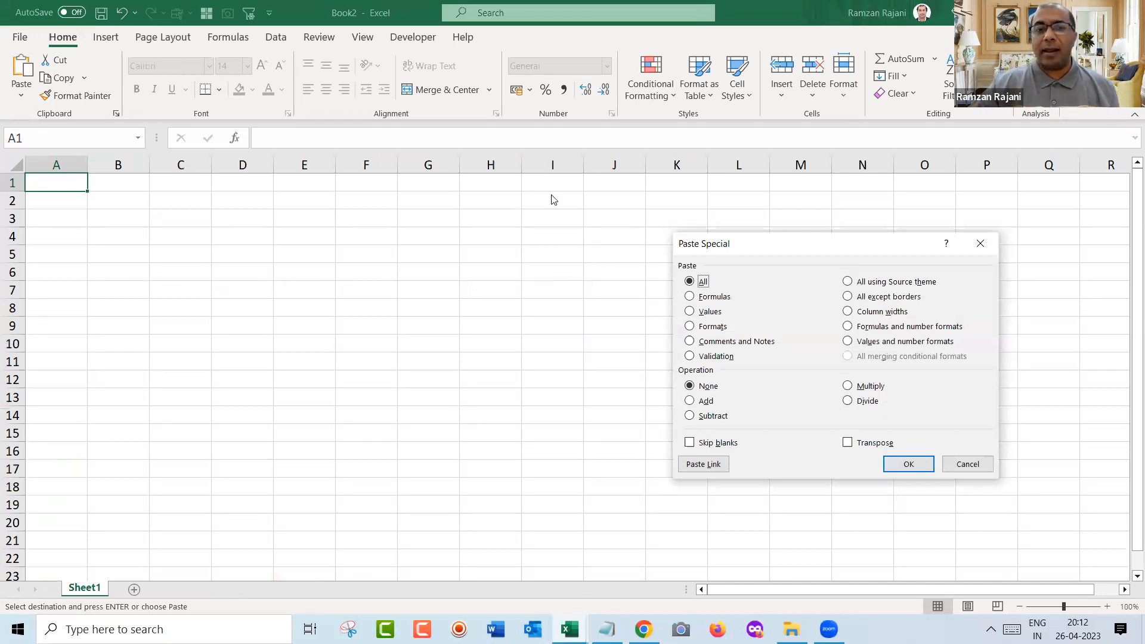
click(496, 271)
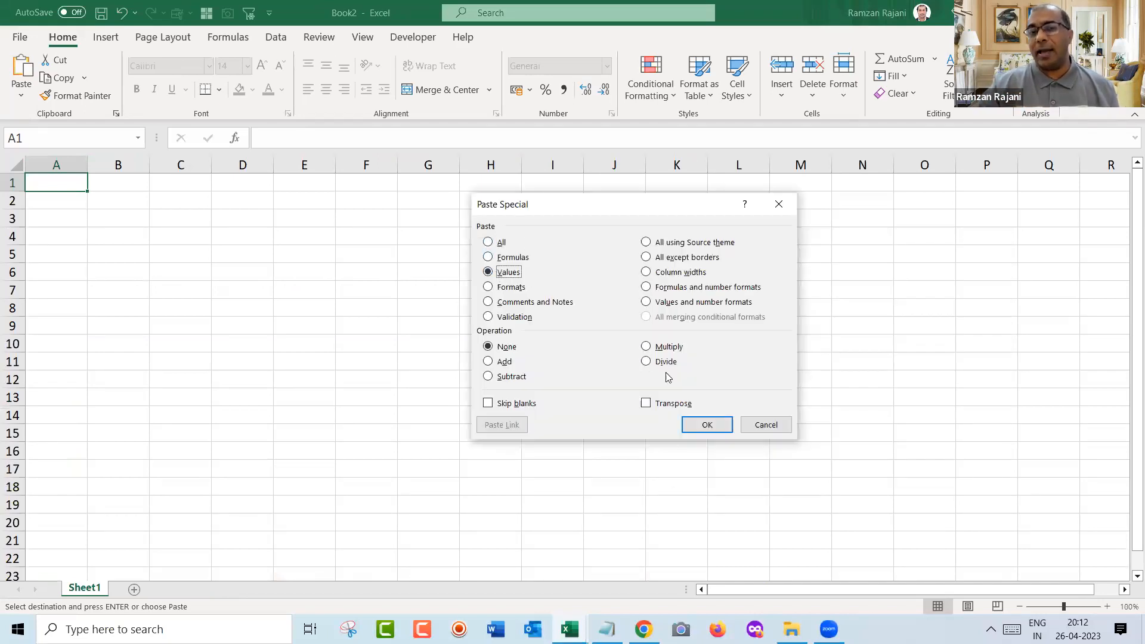
click(698, 424)
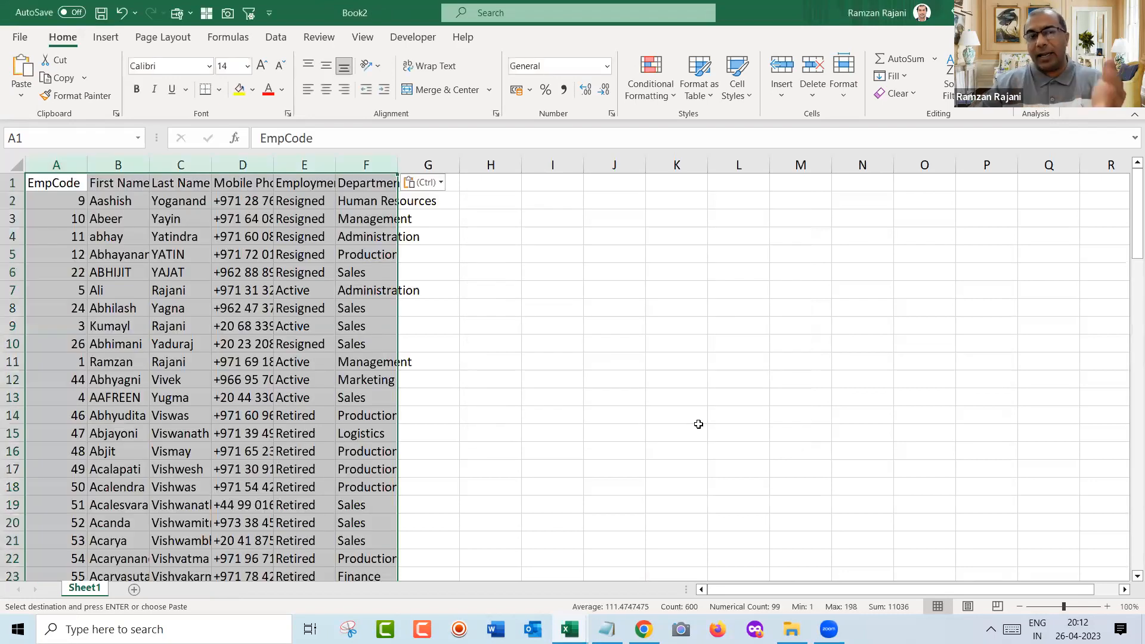
key(ctrl+z)
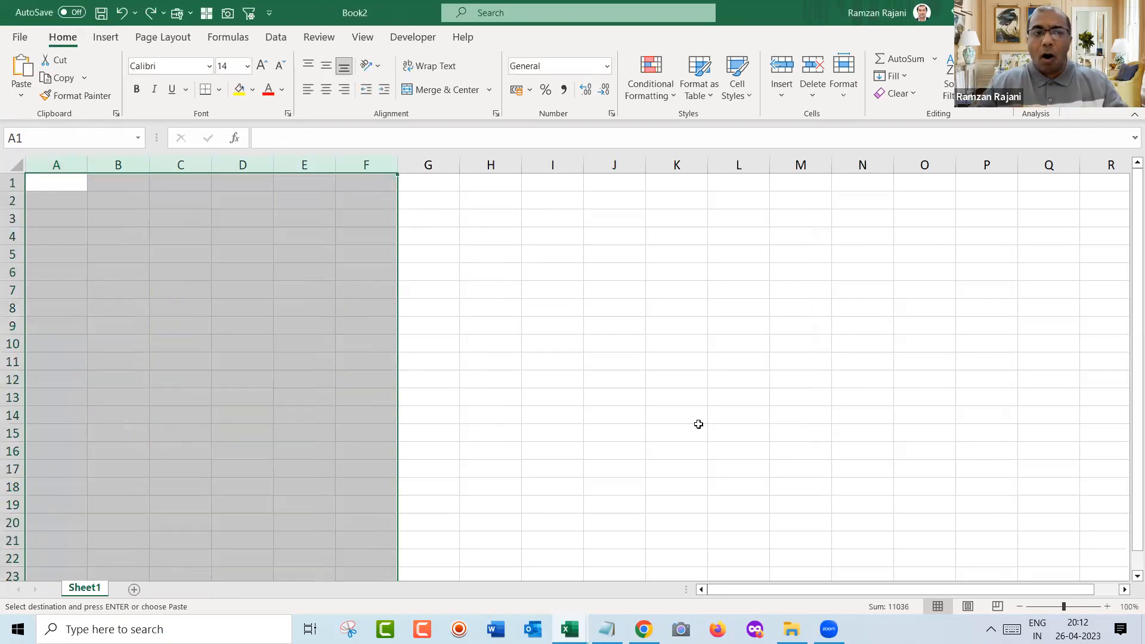
click(58, 186)
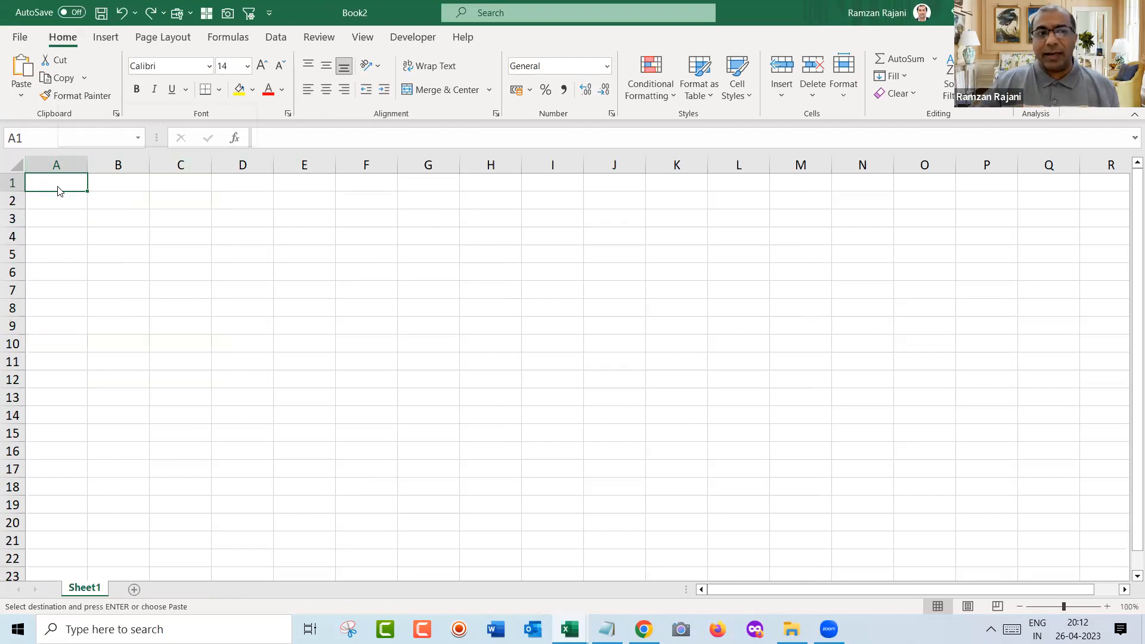
- Paste the copied columns as values only at cell A1 and auto-fit the width of all columns
right_click(58, 188)
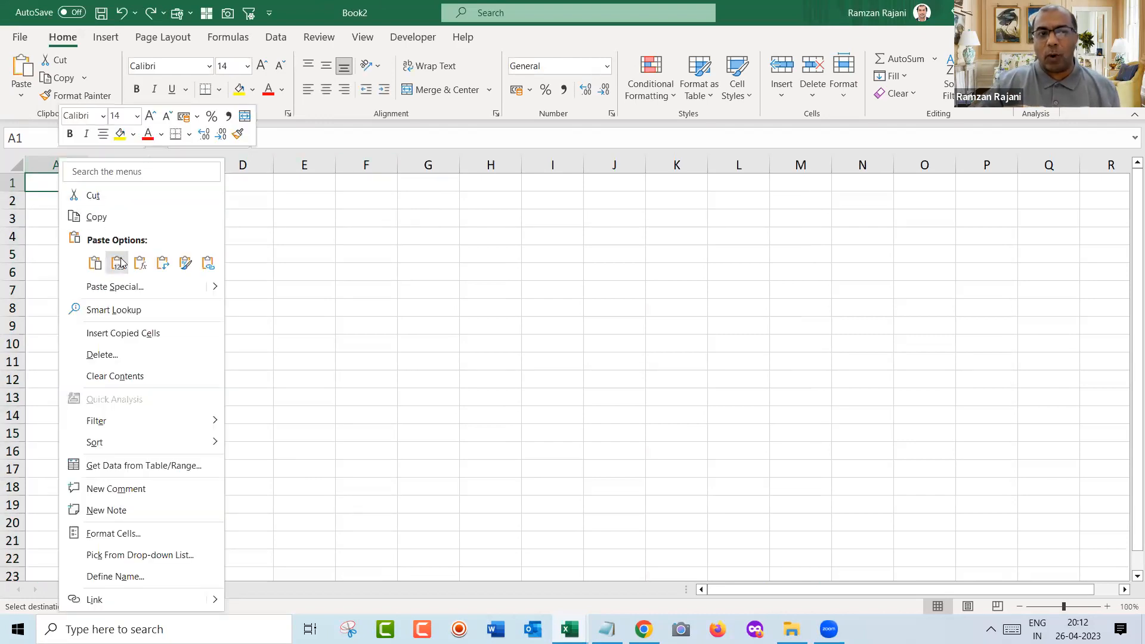
click(118, 262)
right_click(53, 179)
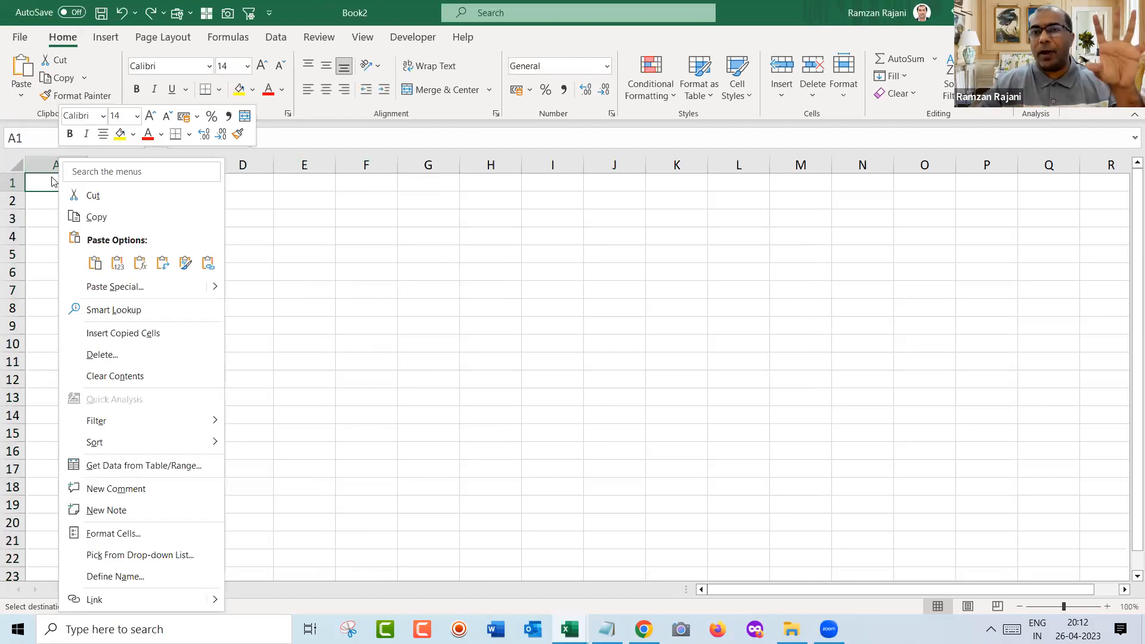
click(116, 262)
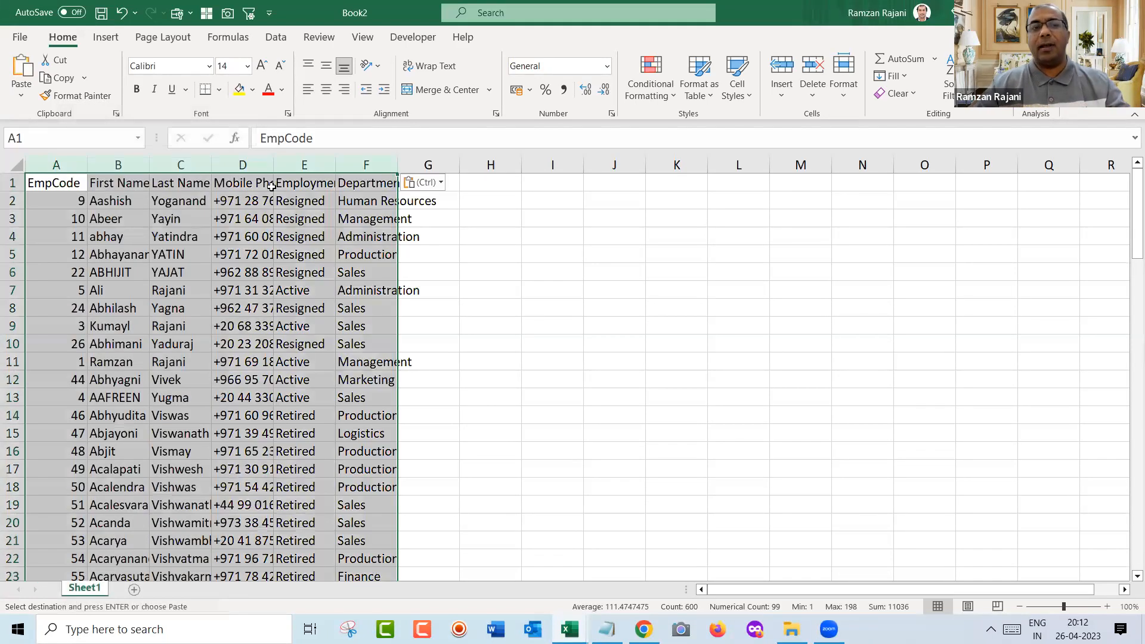
key(ctrl+a)
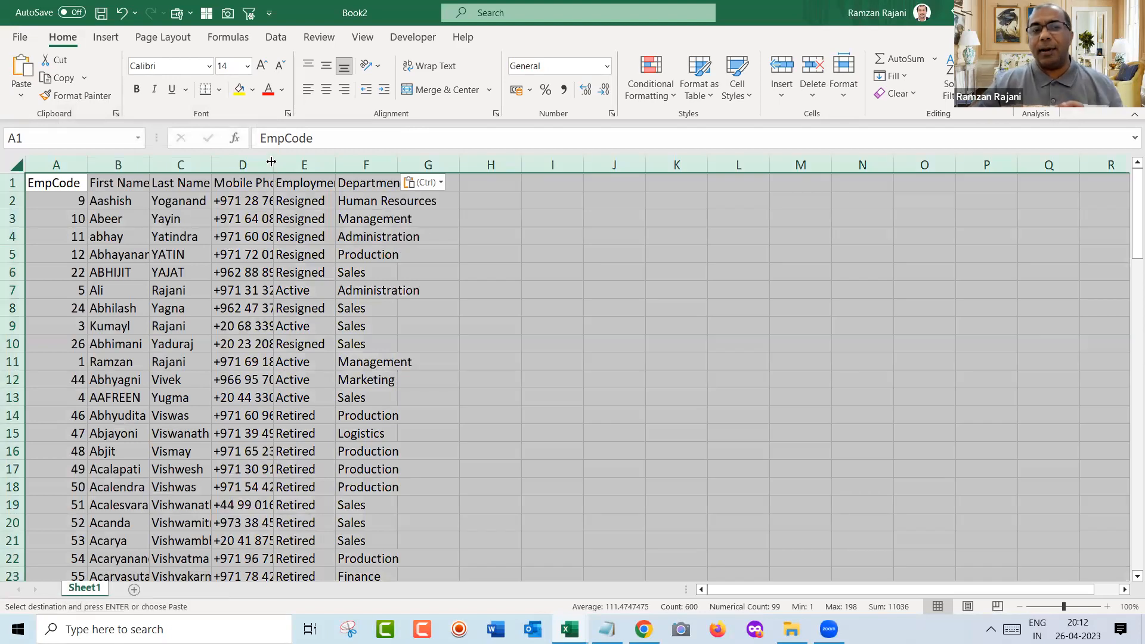
double_click(273, 161)
- Format the pasted table with borders around all cells, centred text and bold headers
click(68, 188)
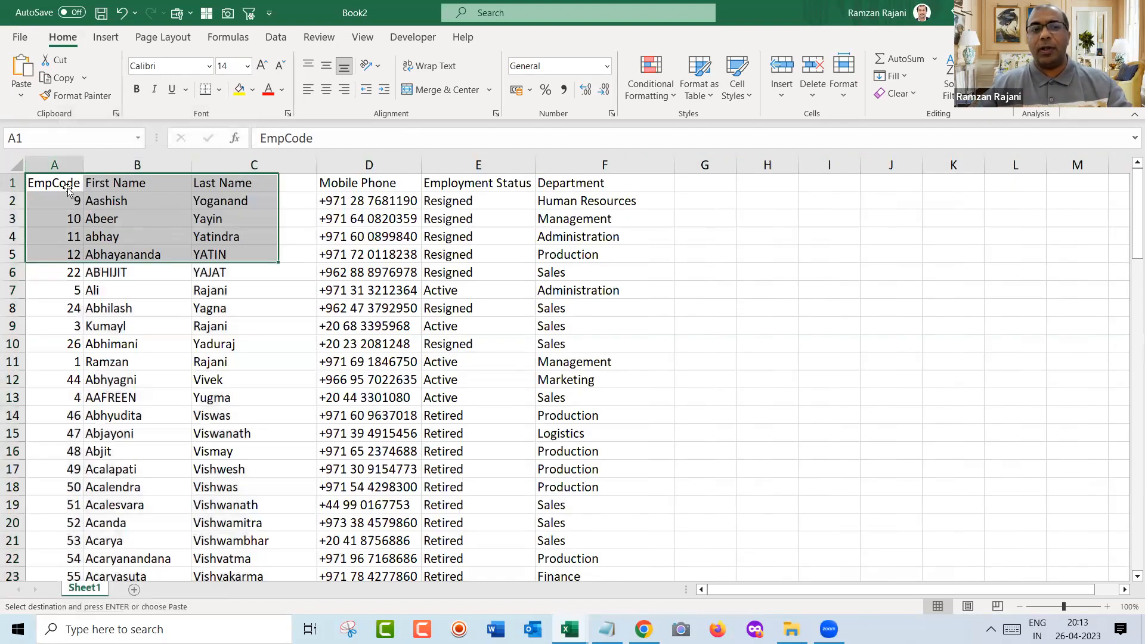
key(ctrl+shift+Right)
key(ctrl+shift+Down)
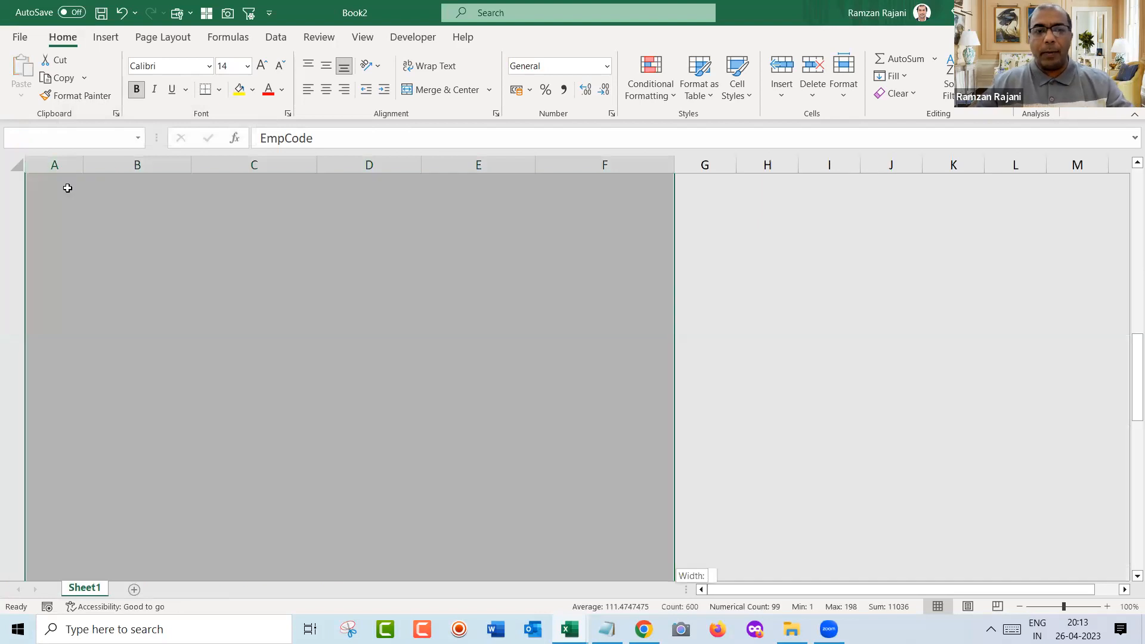
key(alt+h)
key(a)
key(c)
key(ctrl+BackSpace)
key(alt+h)
key(Escape)
click(69, 189)
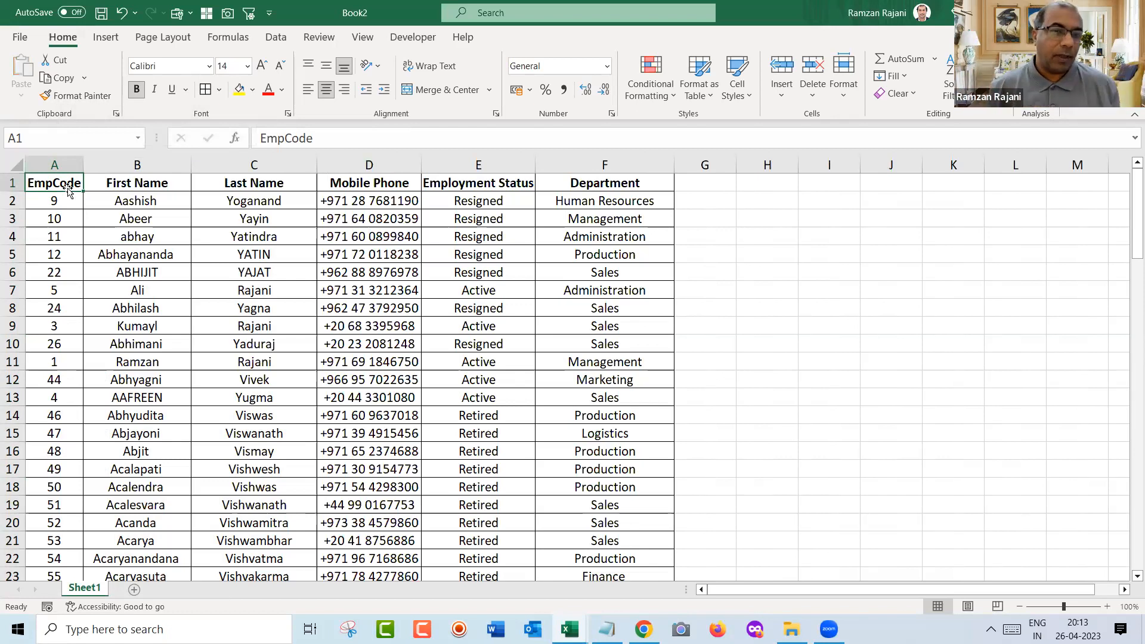
- Close the new workbook without saving and compare the B2 VLOOKUP formula on Requested Data with the HR Data sheet
key(alt+F4)
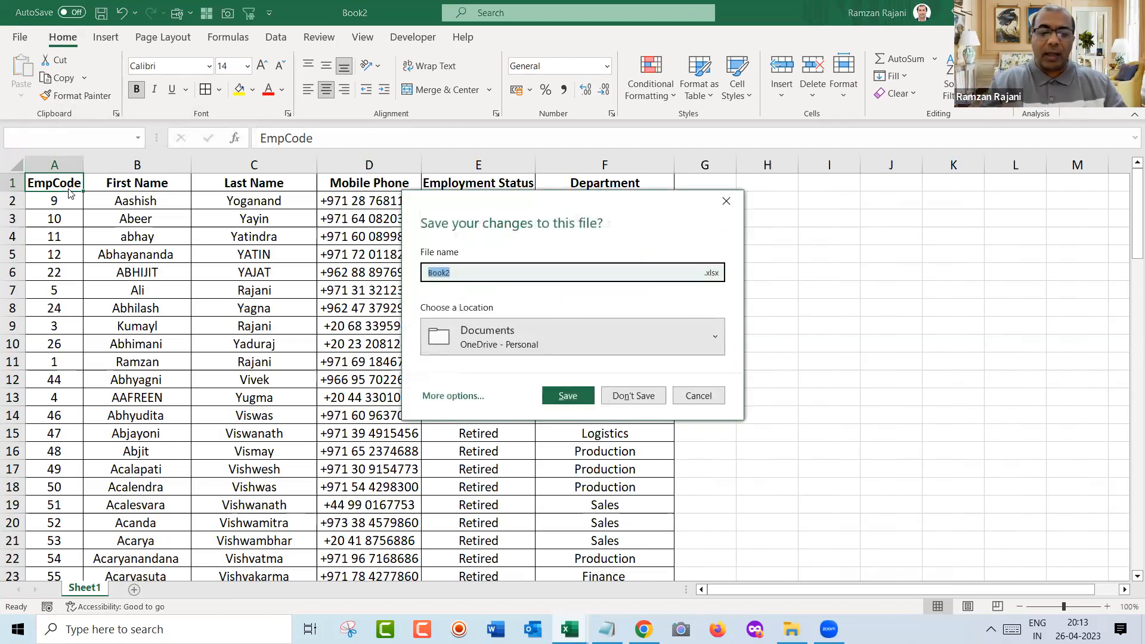
key(n)
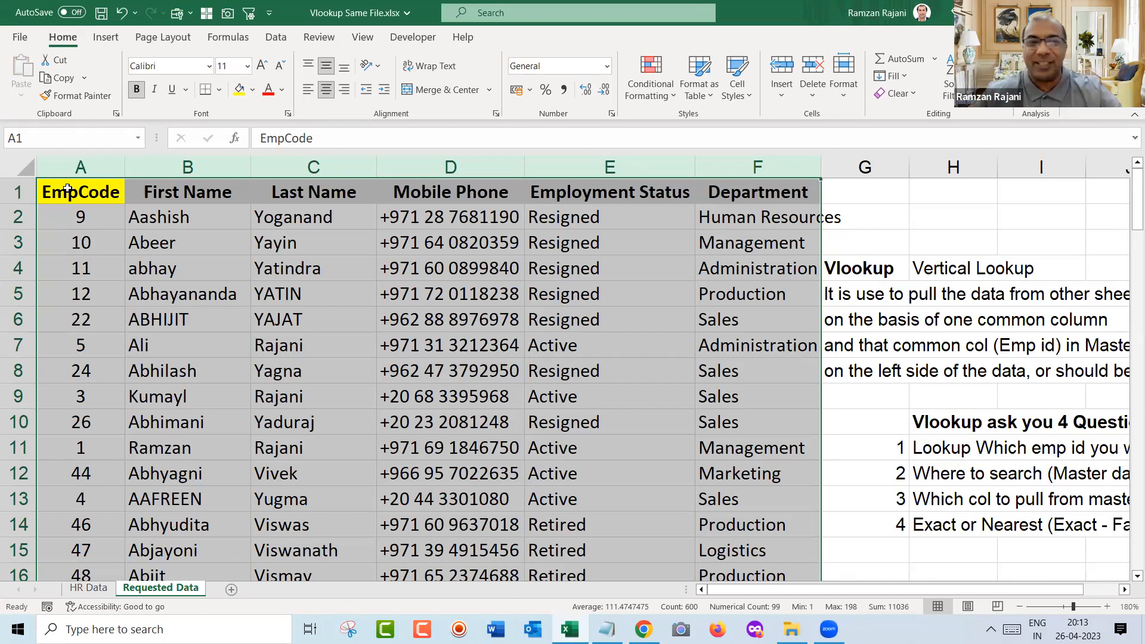
key(Down)
key(Right)
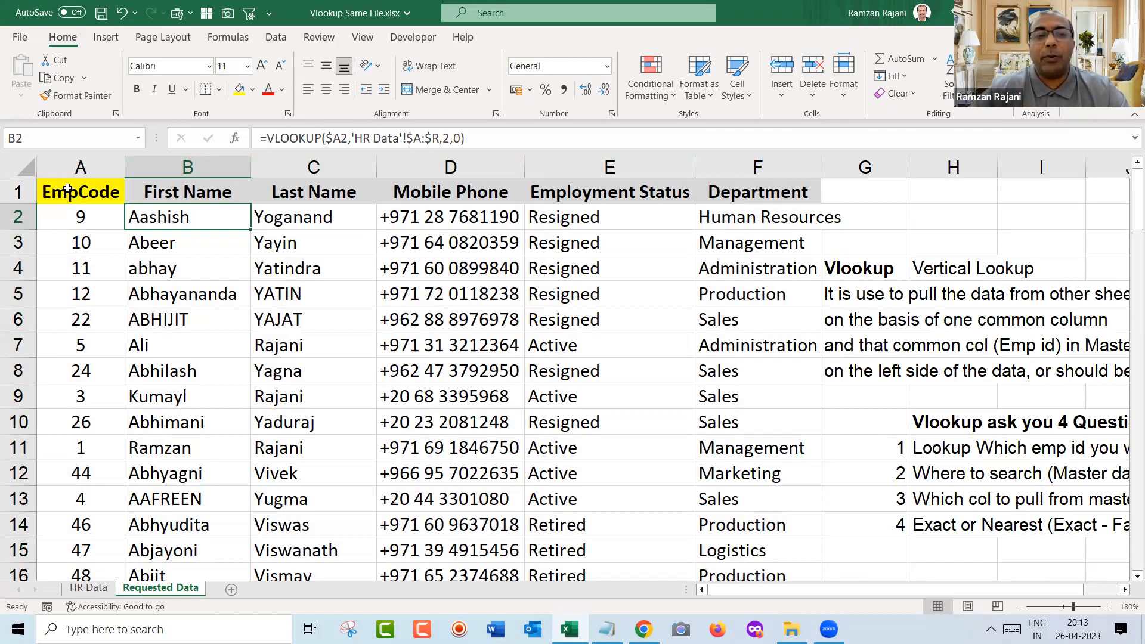
key(ctrl+Page_Up)
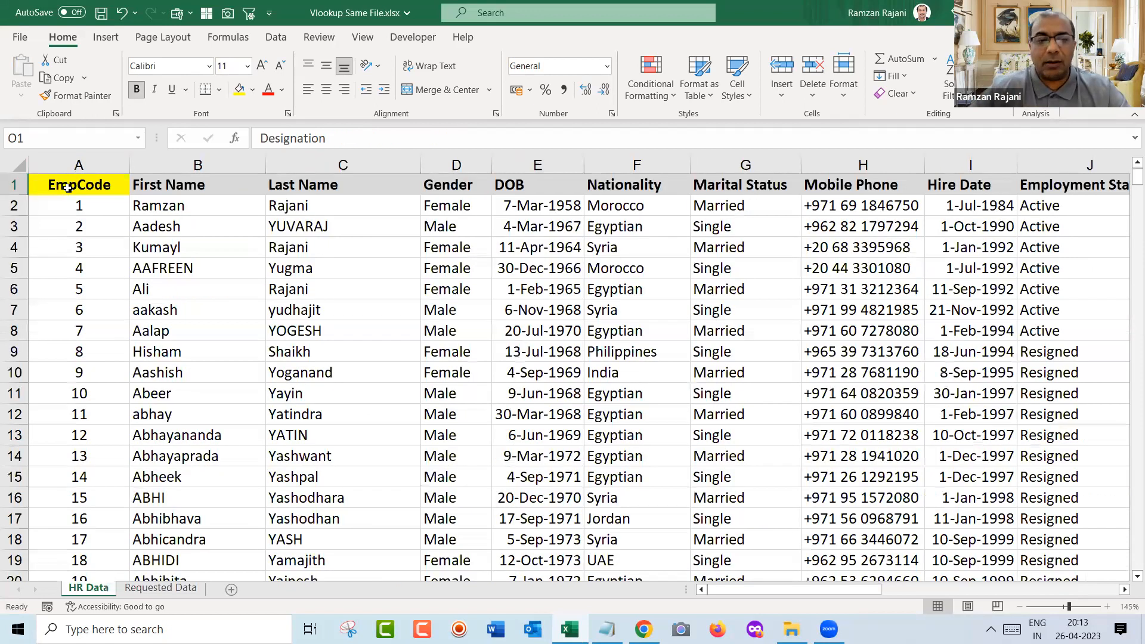
key(ctrl+Page_Down)
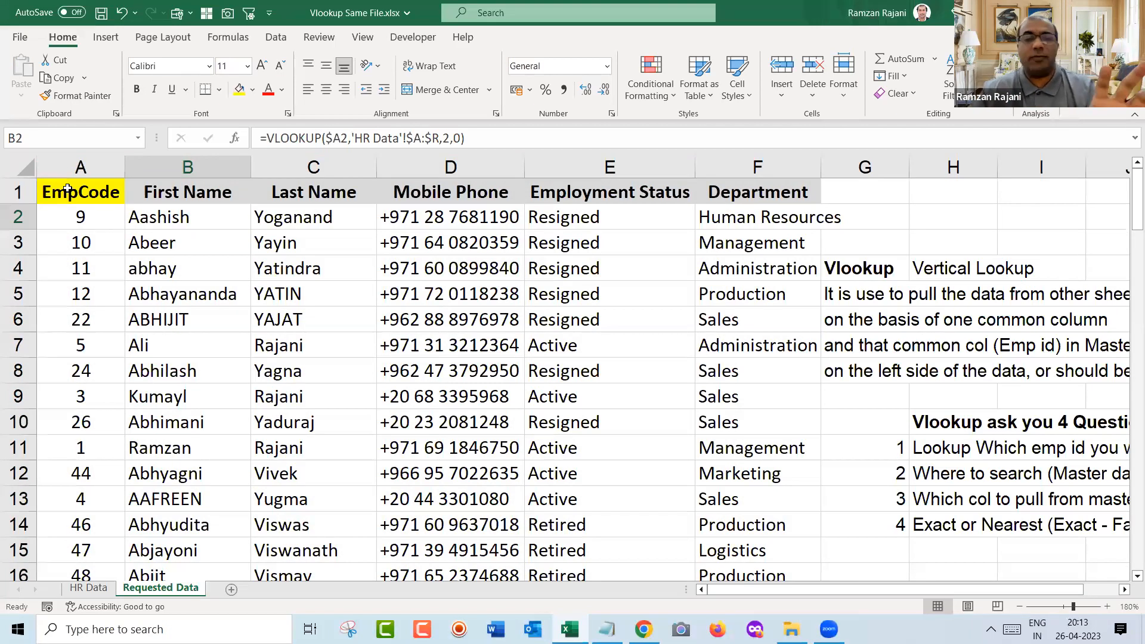
key(ctrl+Page_Up)
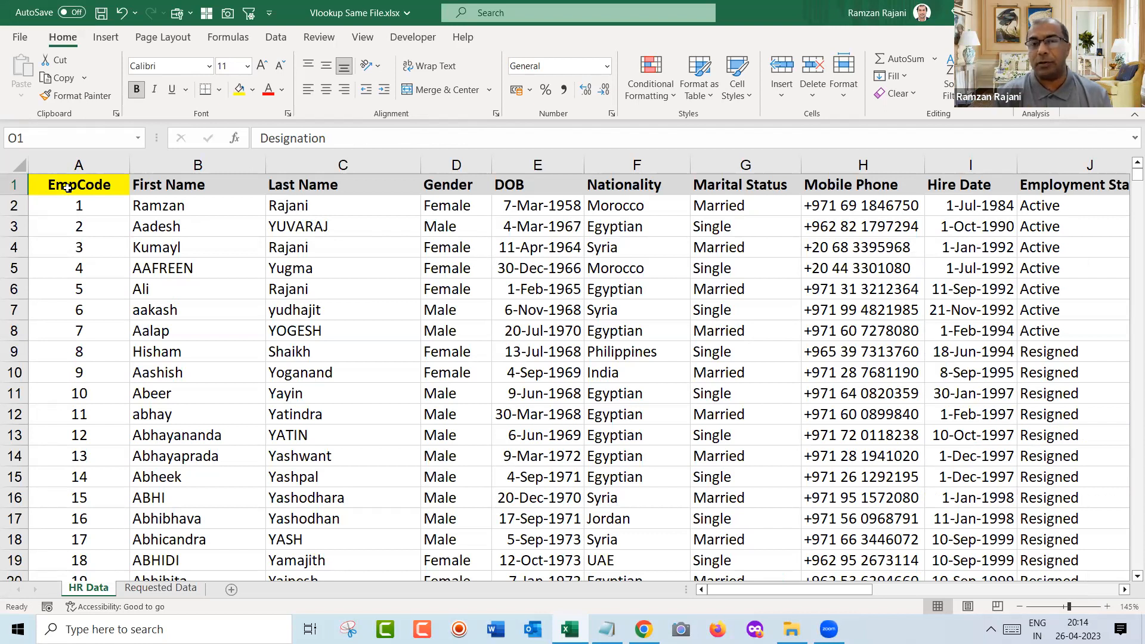
- Close Vlookup Same File.xlsx without saving and open the Day 3 subfolder "2) VLOOKUP From Other File" in File Explorer
key(ctrl+w)
key(n)
key(alt+Tab)
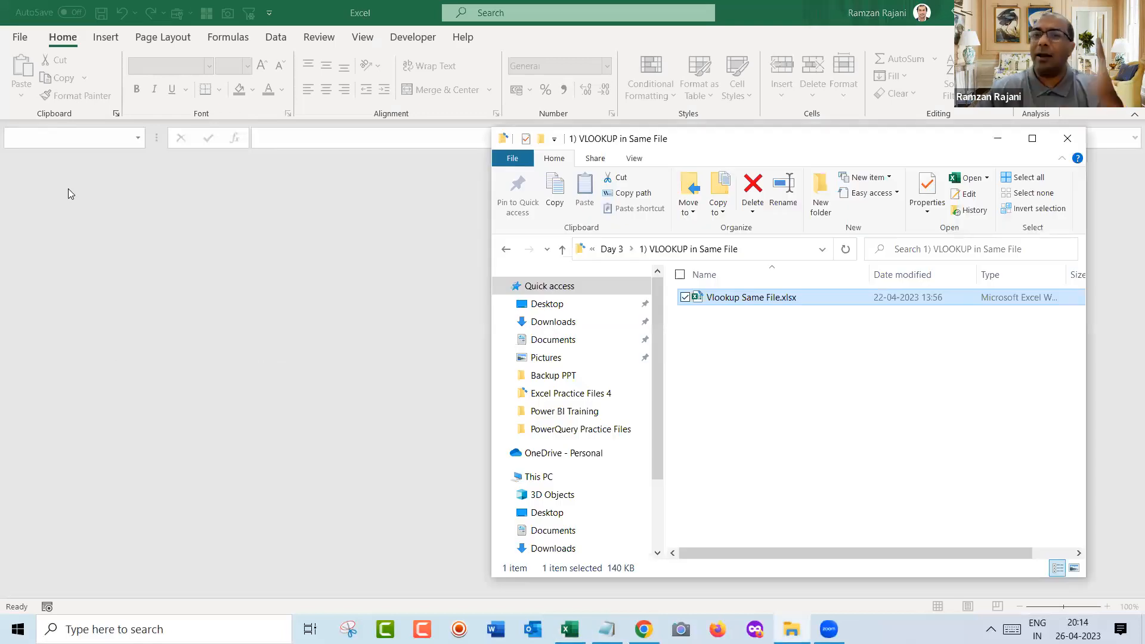
key(BackSpace)
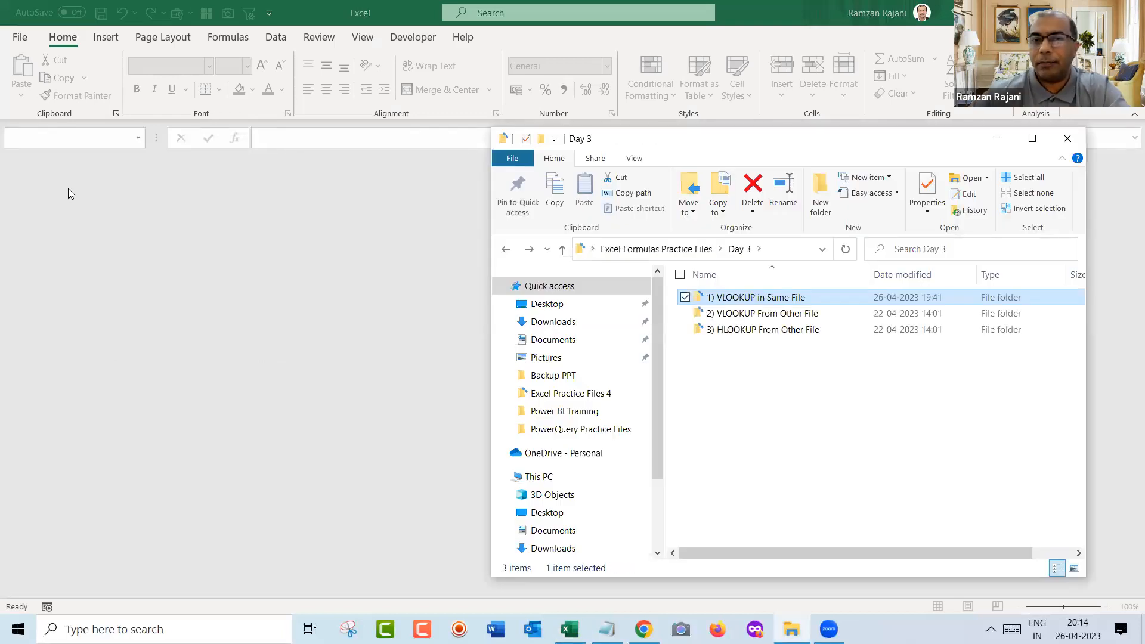
click(709, 317)
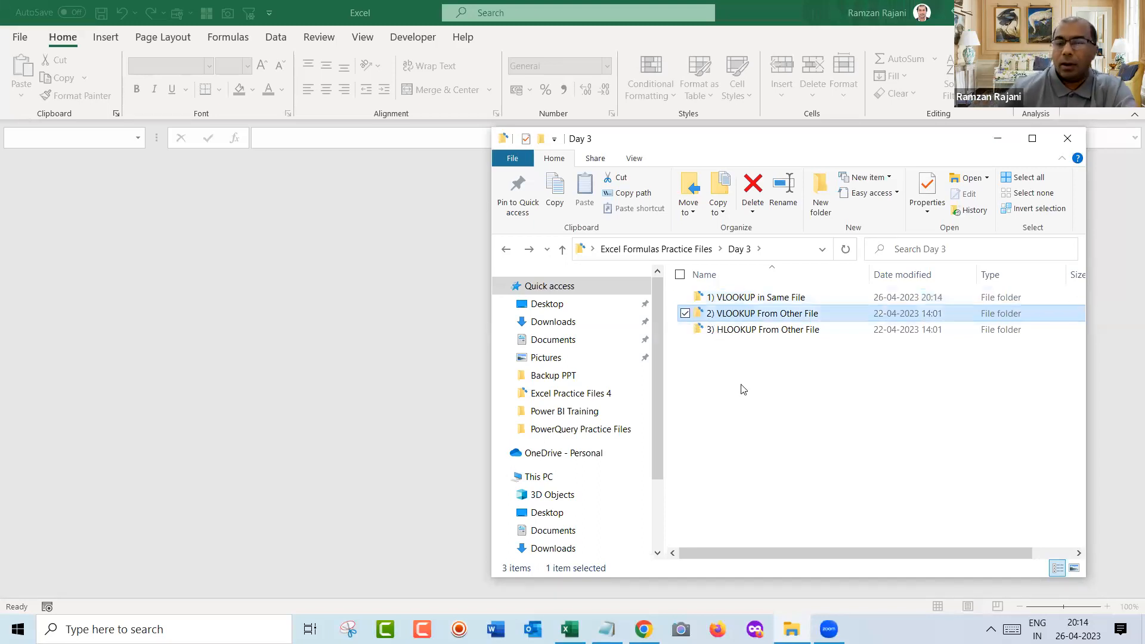
key(Return)
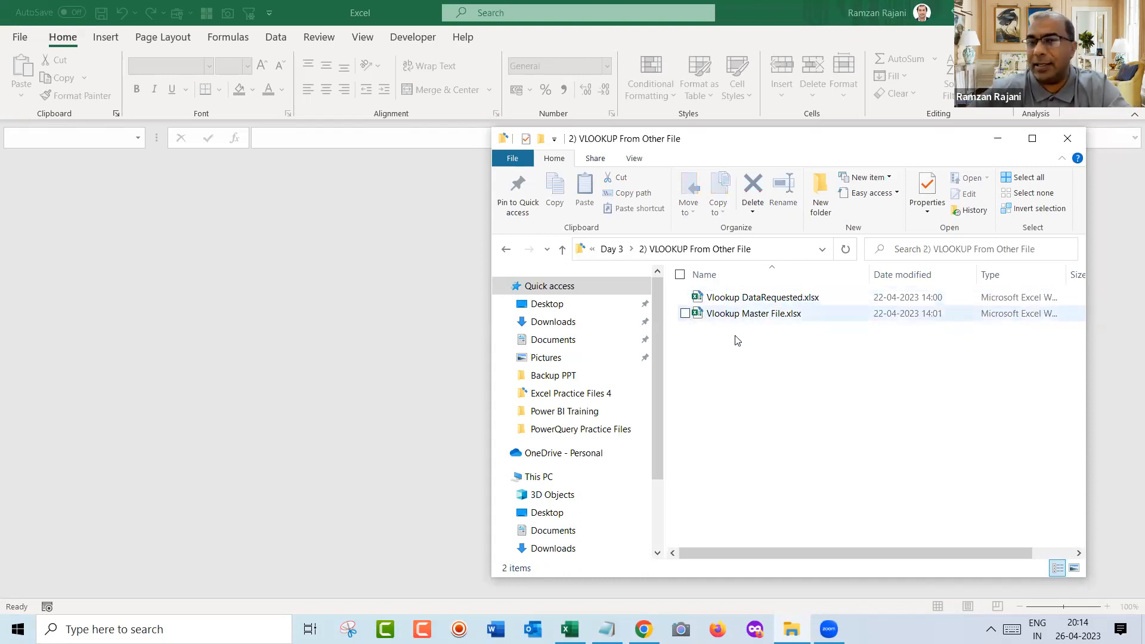
- Open both Vlookup Master File.xlsx and Vlookup DataRequested.xlsx from the folder
double_click(733, 315)
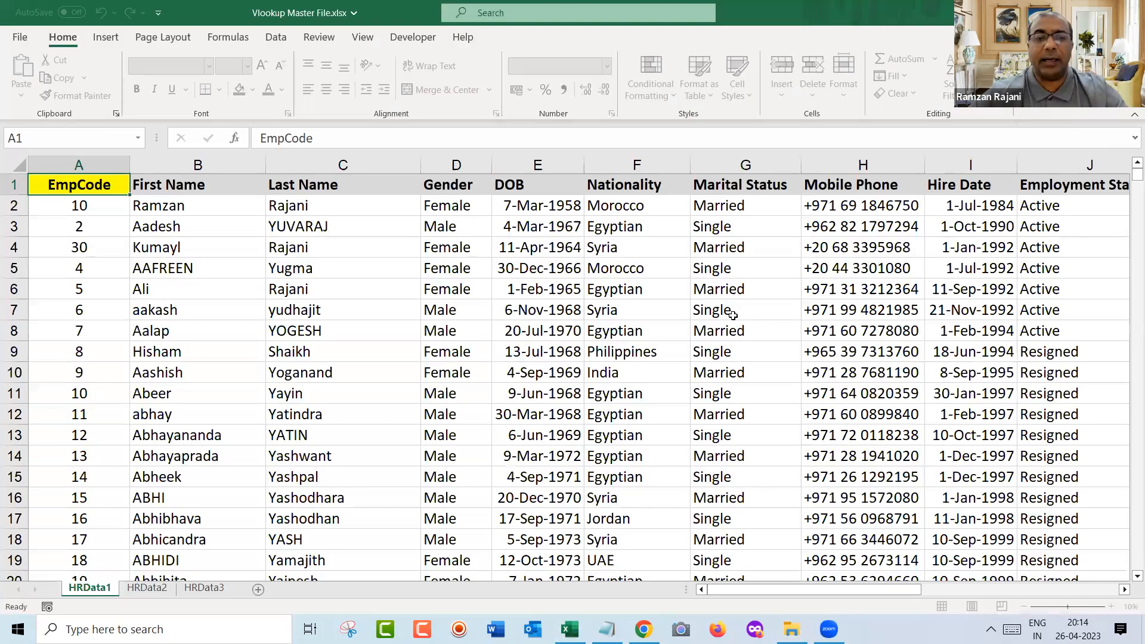
key(alt+Tab)
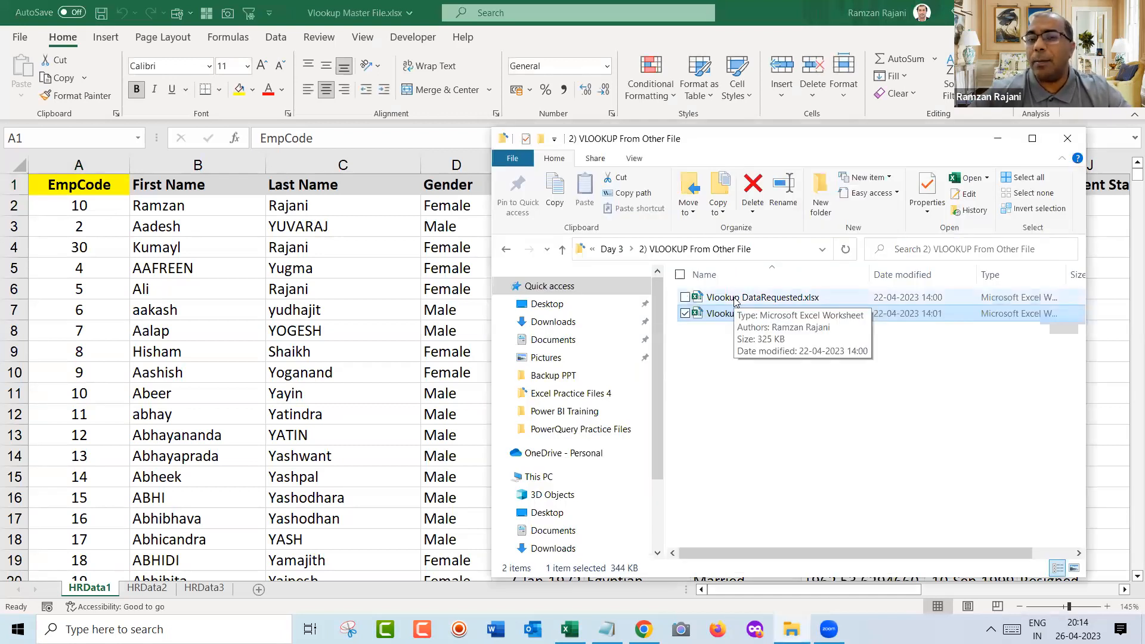
double_click(735, 301)
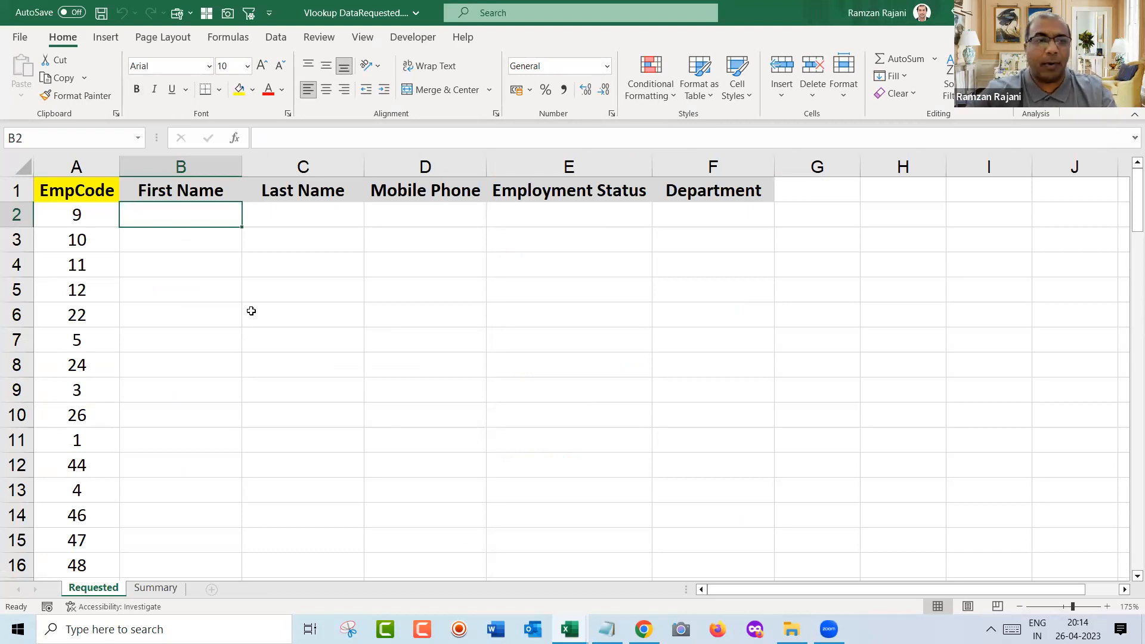
- Compare the HRData1 sheet of Vlookup Master File.xlsx with the Requested sheet of Vlookup DataRequested.xlsx
key(ctrl+Tab)
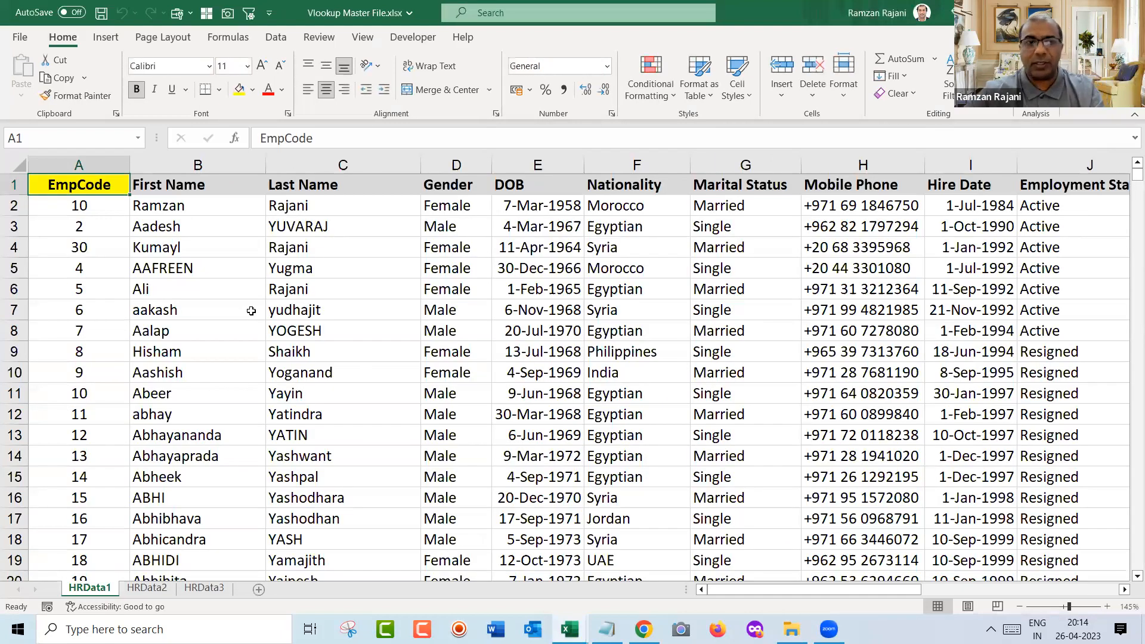
key(ctrl+Tab)
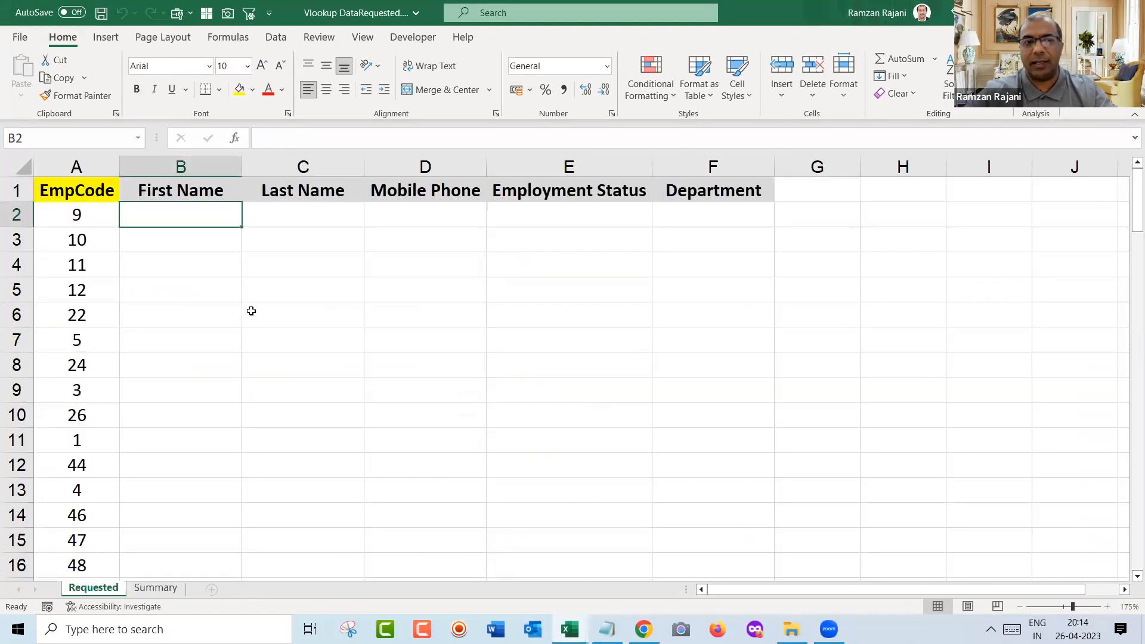
key(ctrl+Tab)
key(ctrl+Tab)
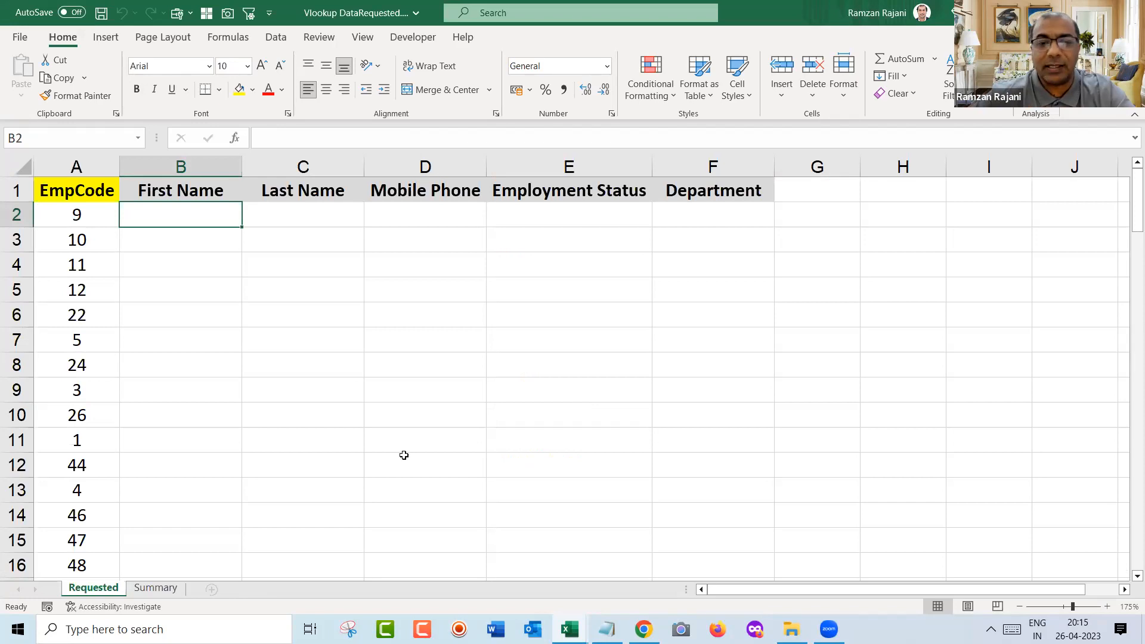
key(alt+Tab)
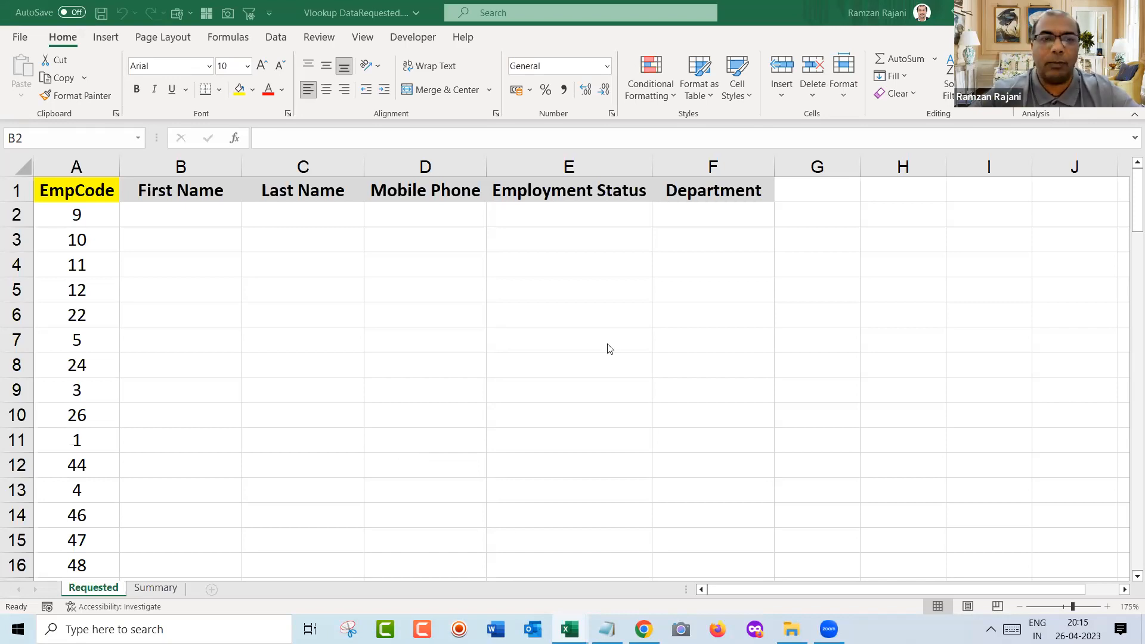
click(215, 217)
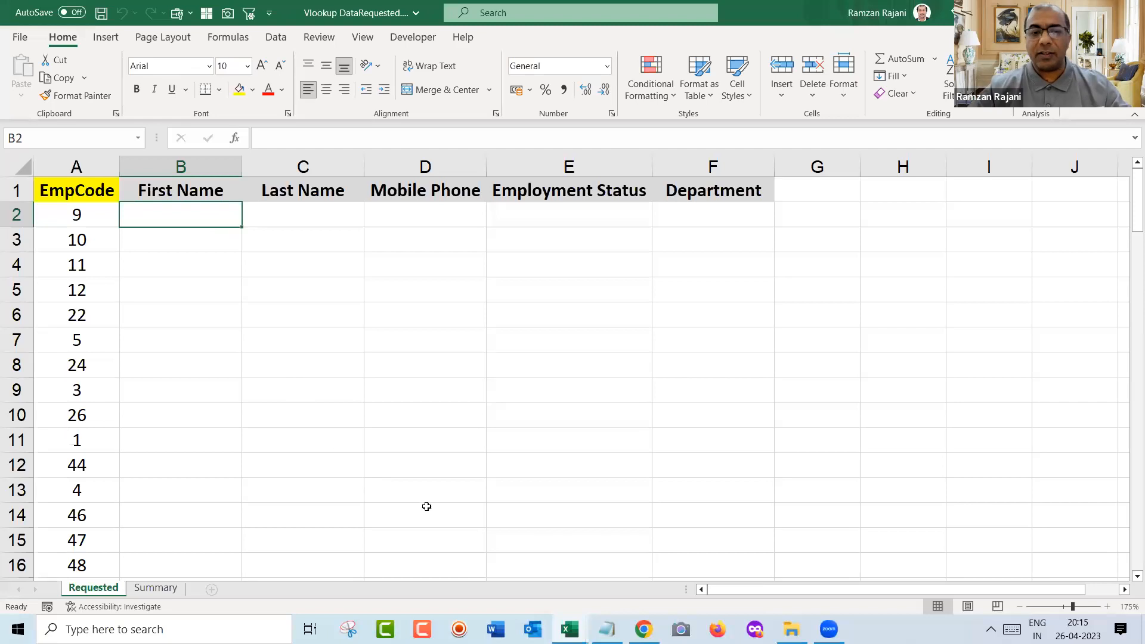
key(alt+Tab)
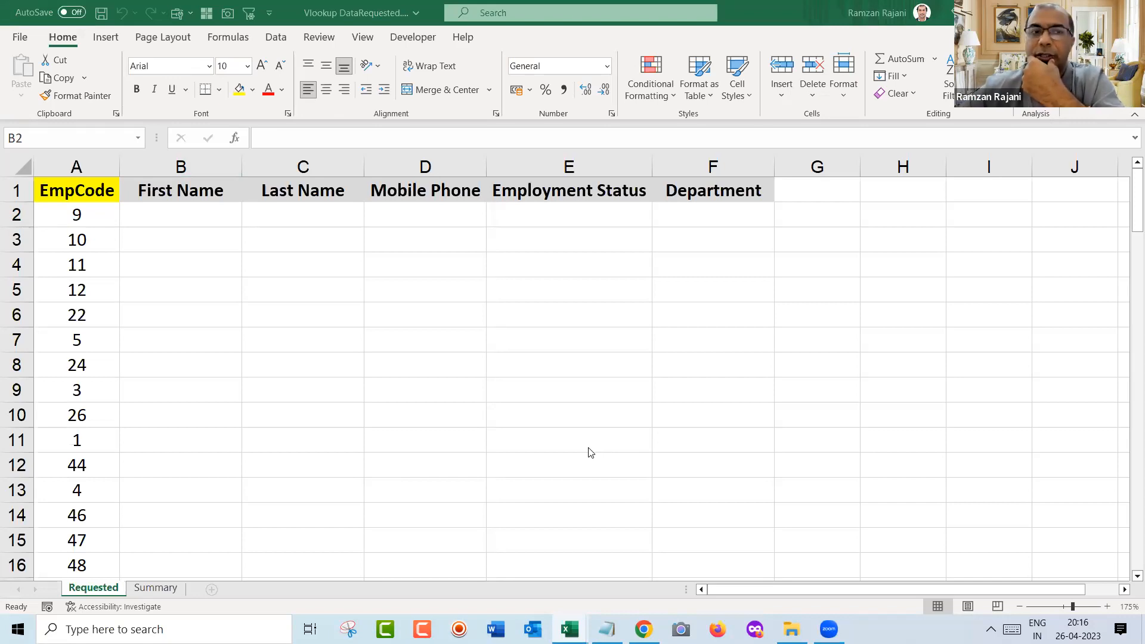
click(252, 225)
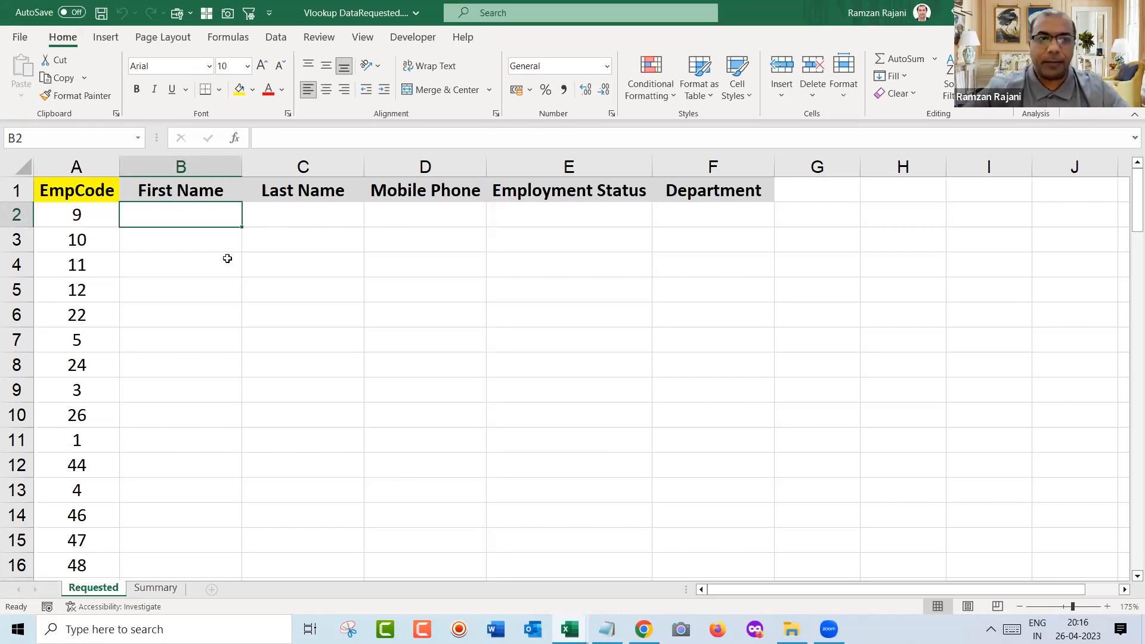
key(alt+Tab)
key(alt+Tab)
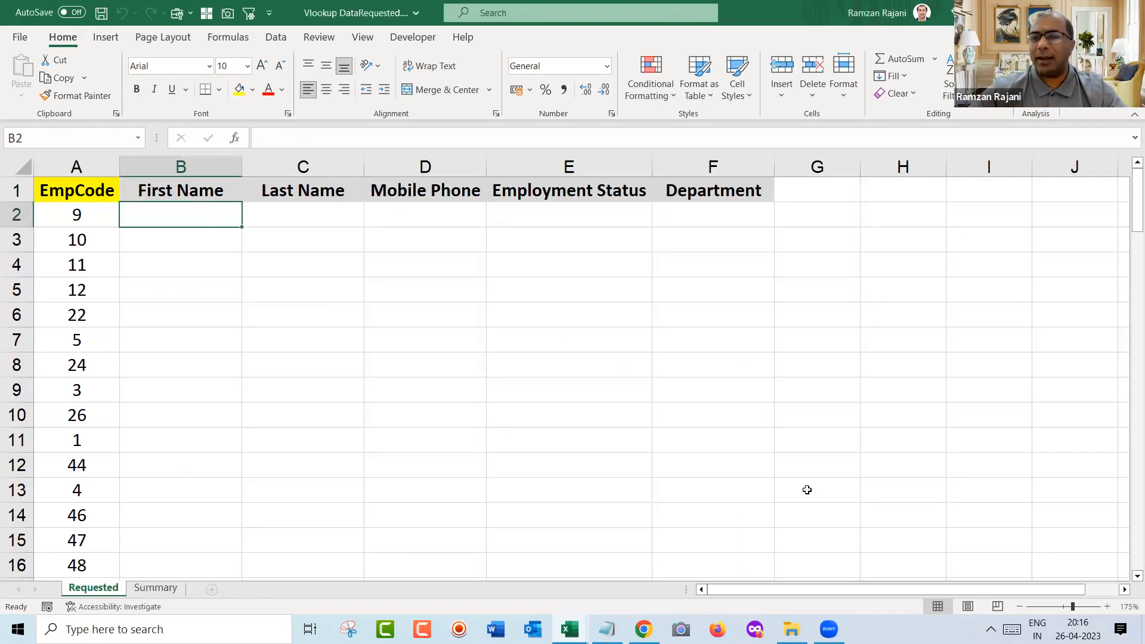
- Start a VLOOKUP formula in cell B2 of the Requested sheet with A2 as the lookup value
click(1107, 607)
key(Up)
key(Down)
text(=)
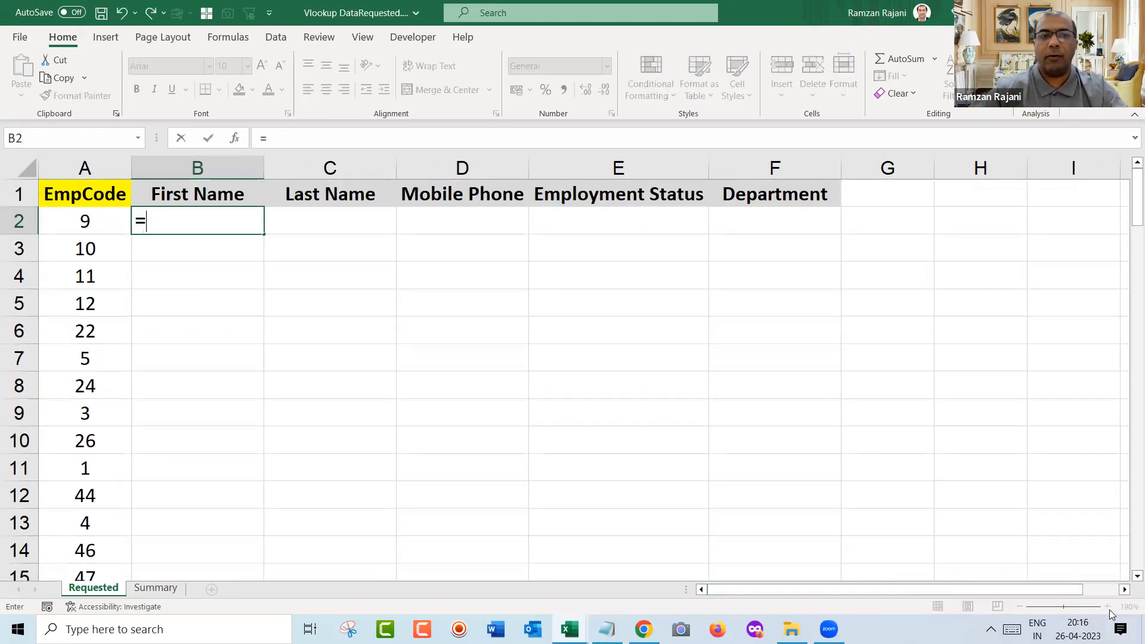
text(vl)
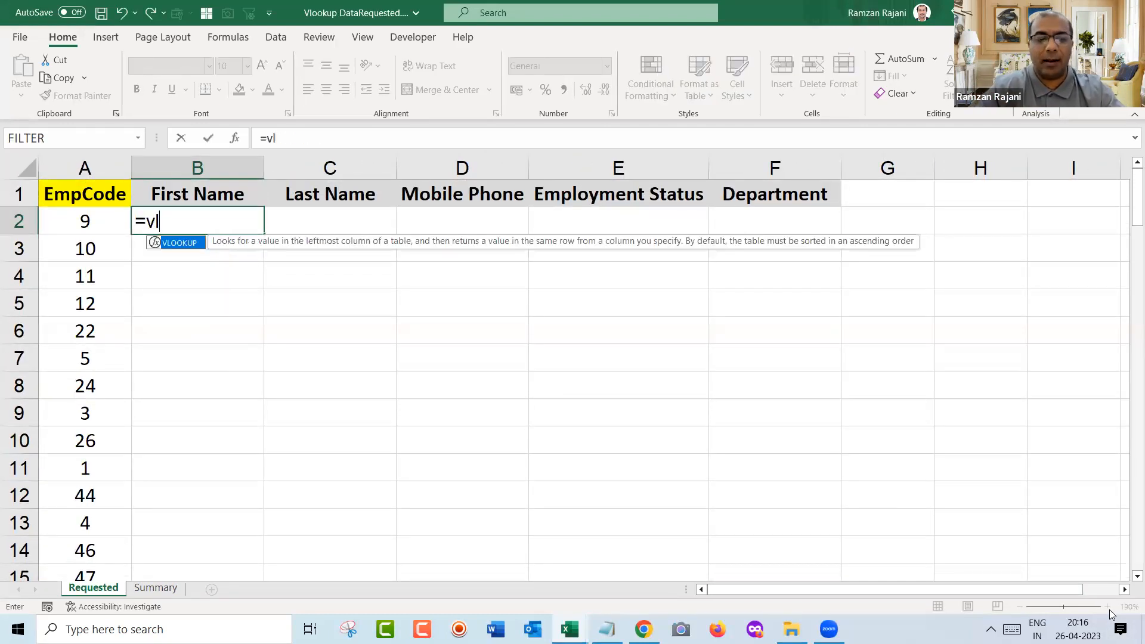
key(Tab)
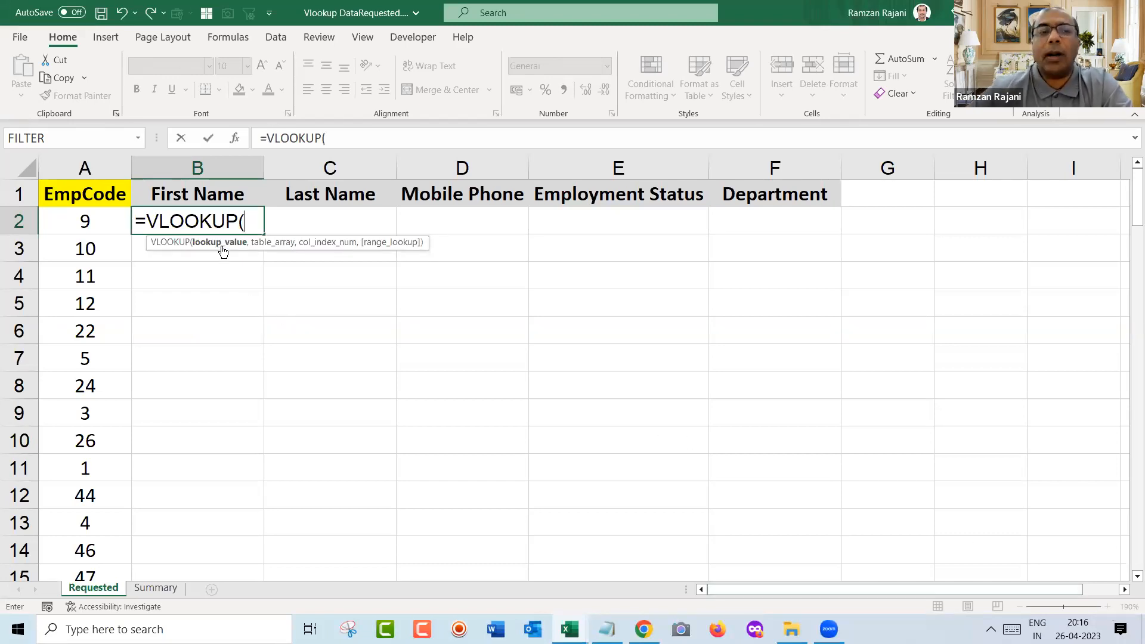
click(92, 224)
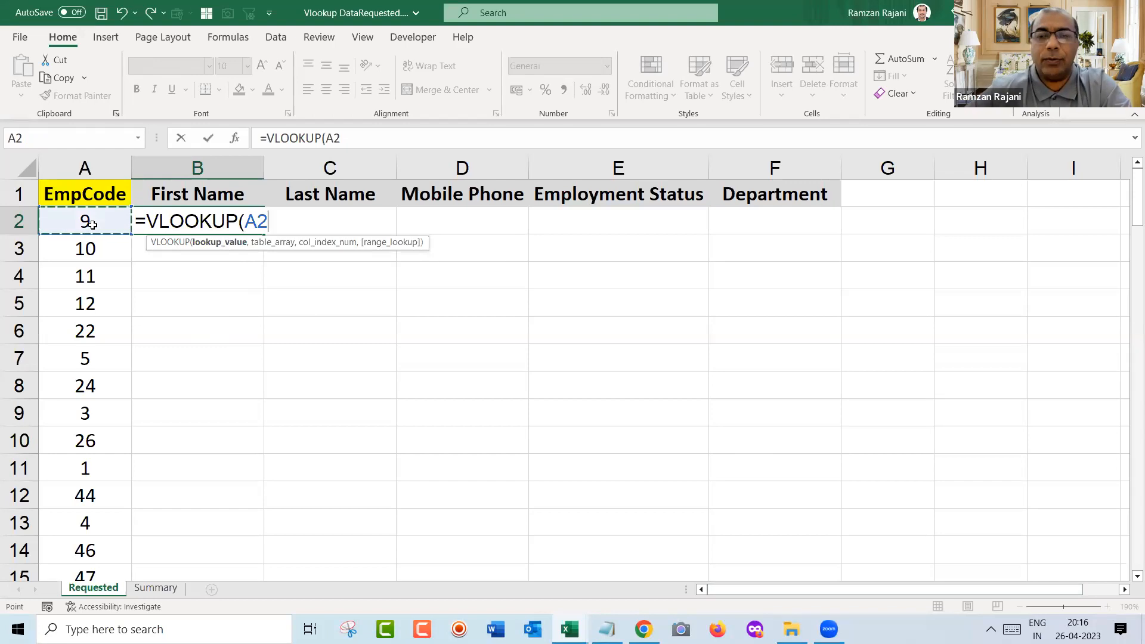
text(,)
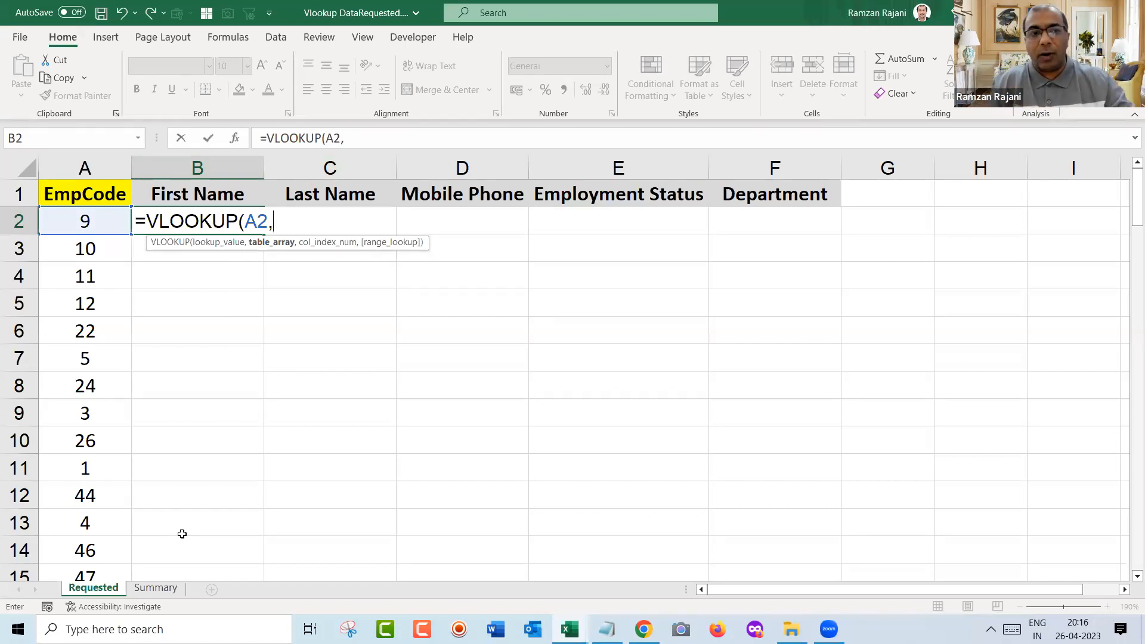
- Use columns A to R of the HRData1 sheet in Vlookup Master File.xlsx as the VLOOKUP's table array
key(ctrl+Tab)
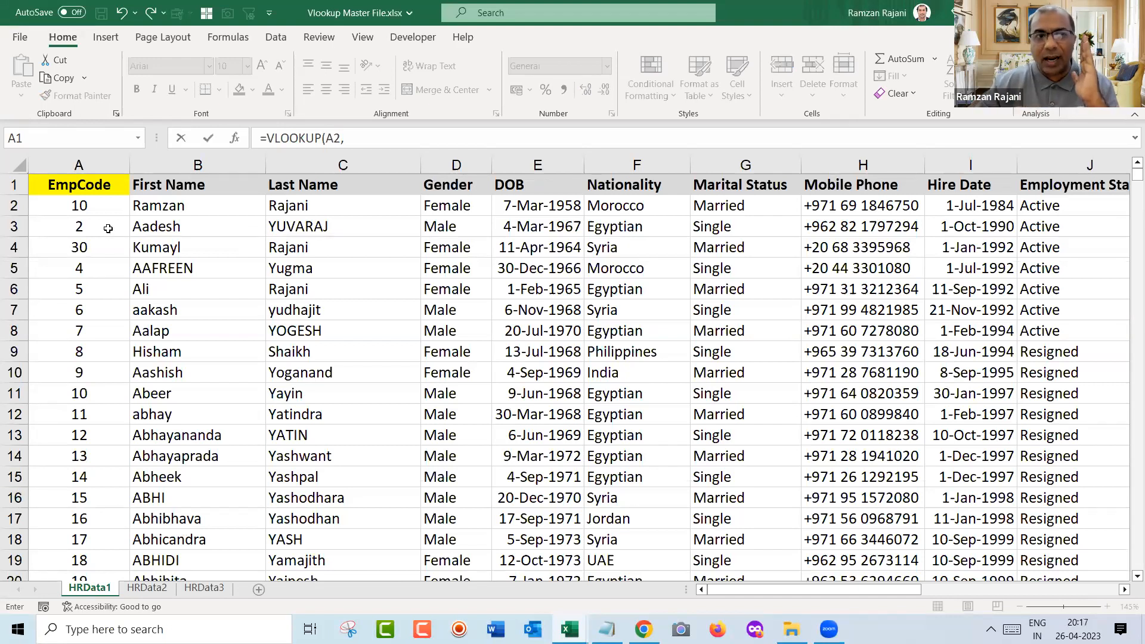
click(93, 165)
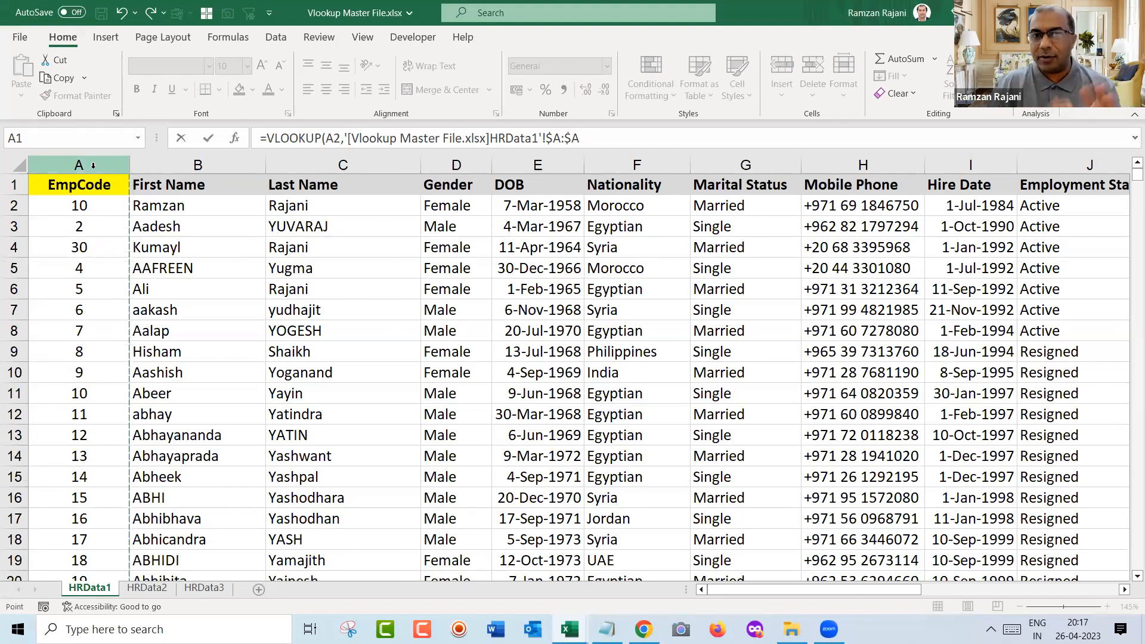
key(ctrl+shift+Right)
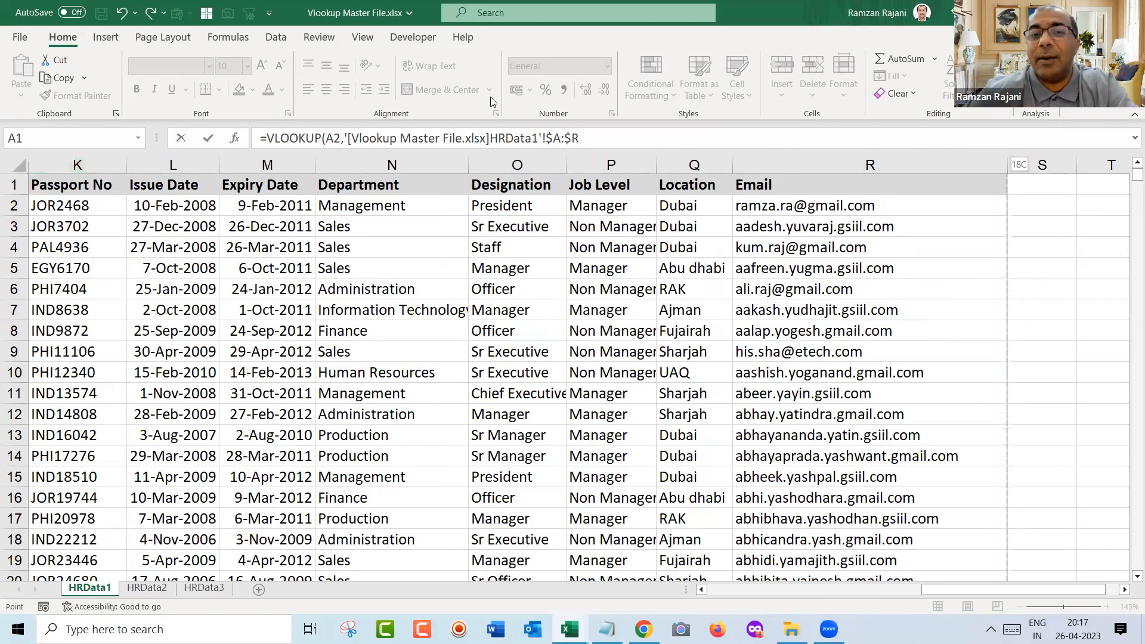
click(586, 132)
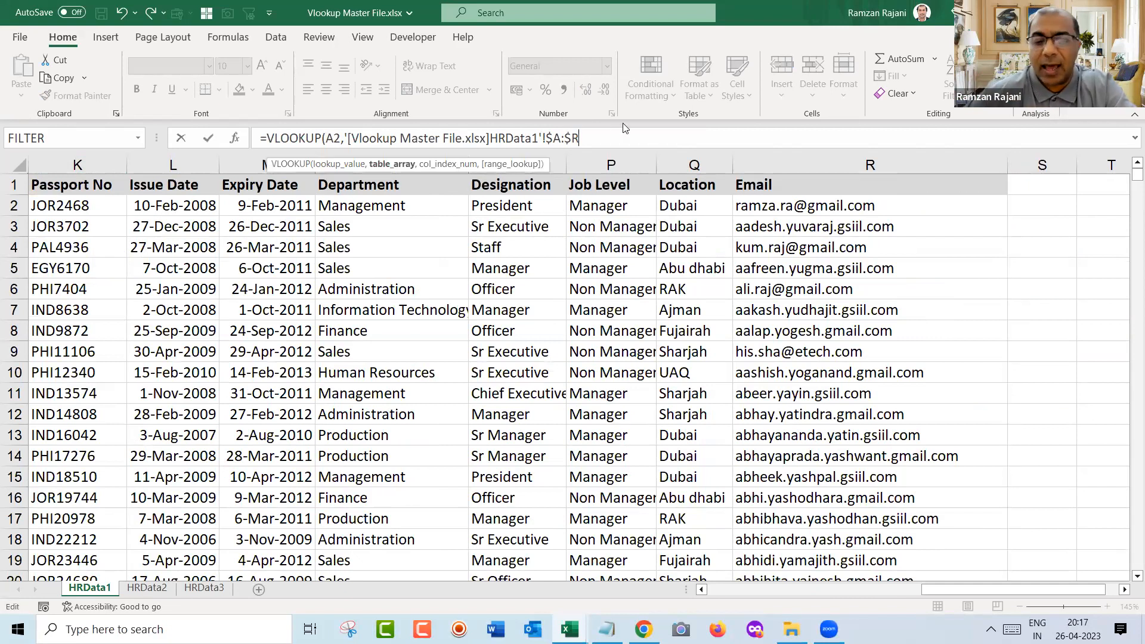
text(,)
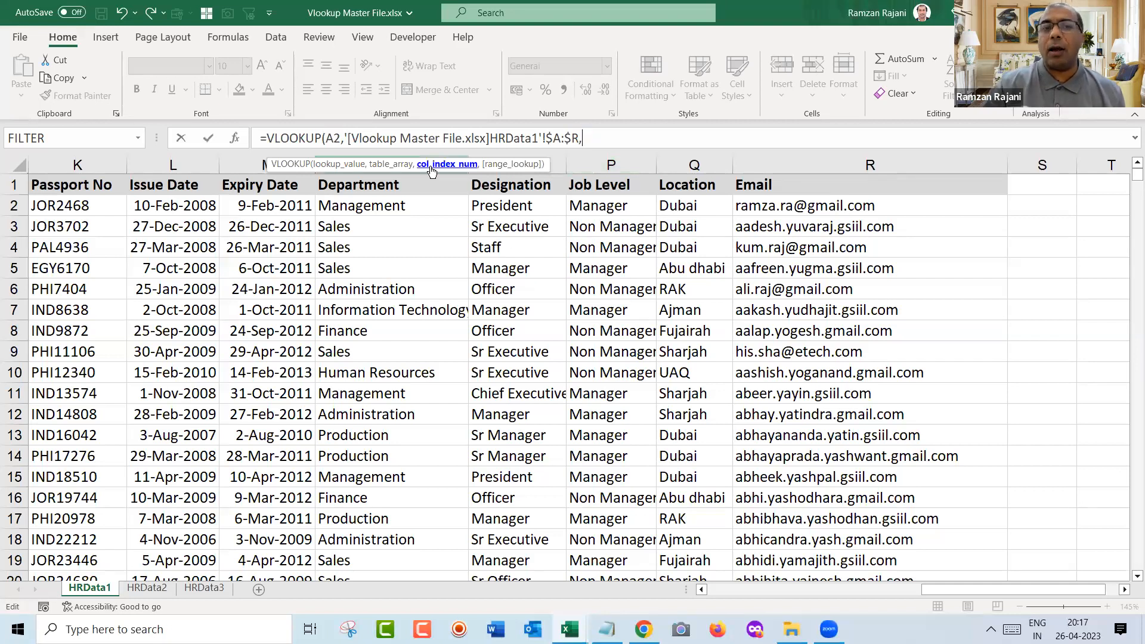
- Complete the B2 formula with column index 2 and 0 for an exact match
text(2)
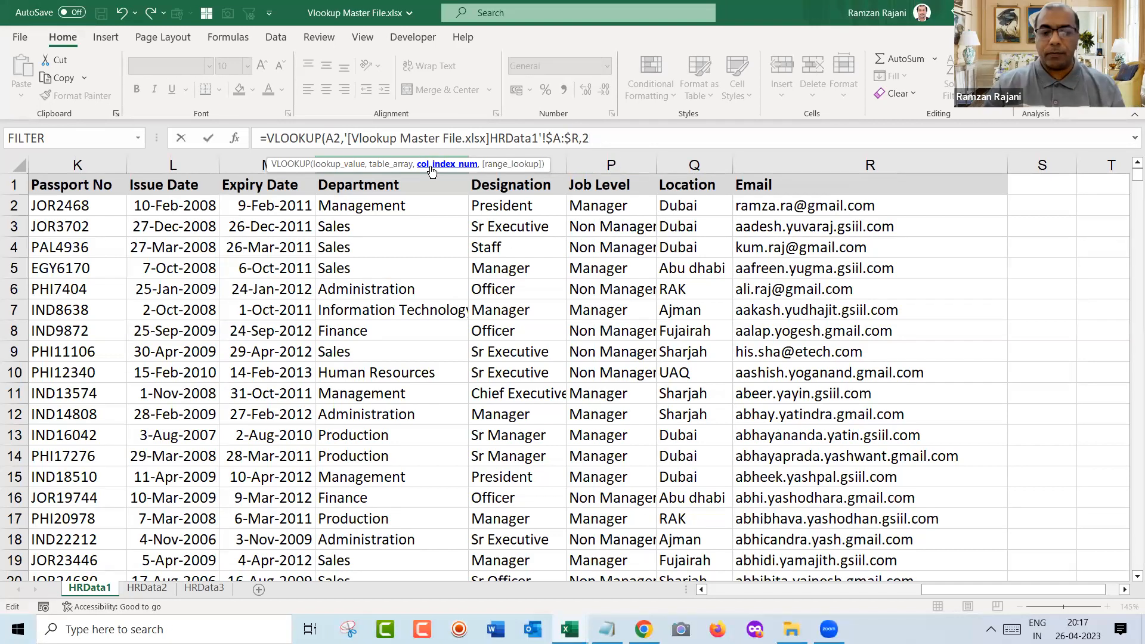
text(,)
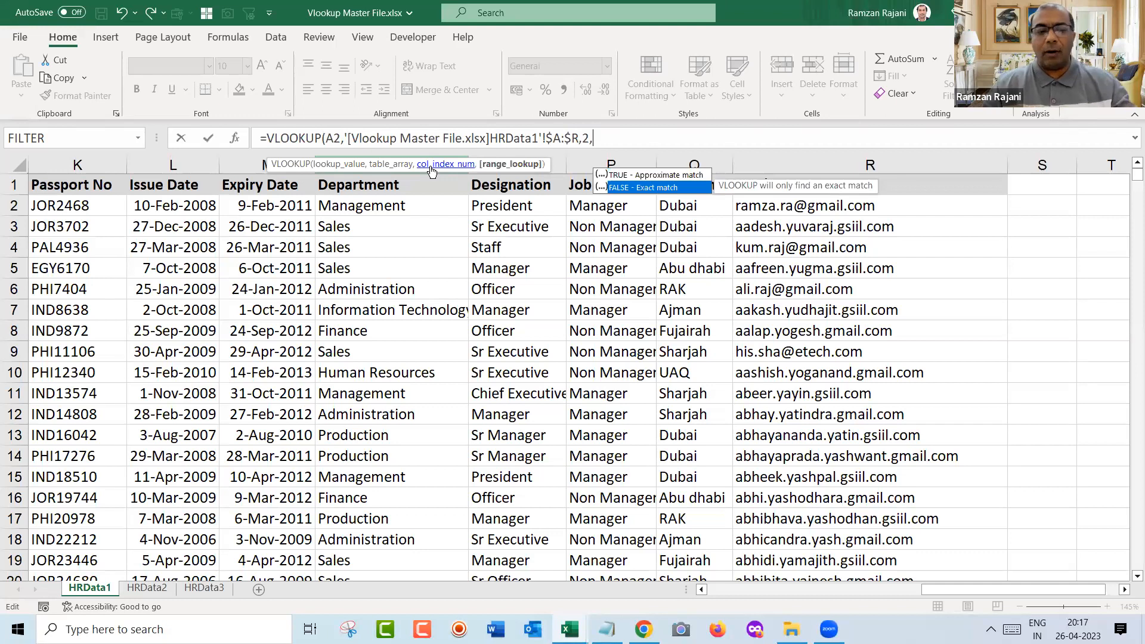
key(Tab)
key(BackSpace)
key(BackSpace)
key(BackSpace)
key(BackSpace)
key(BackSpace)
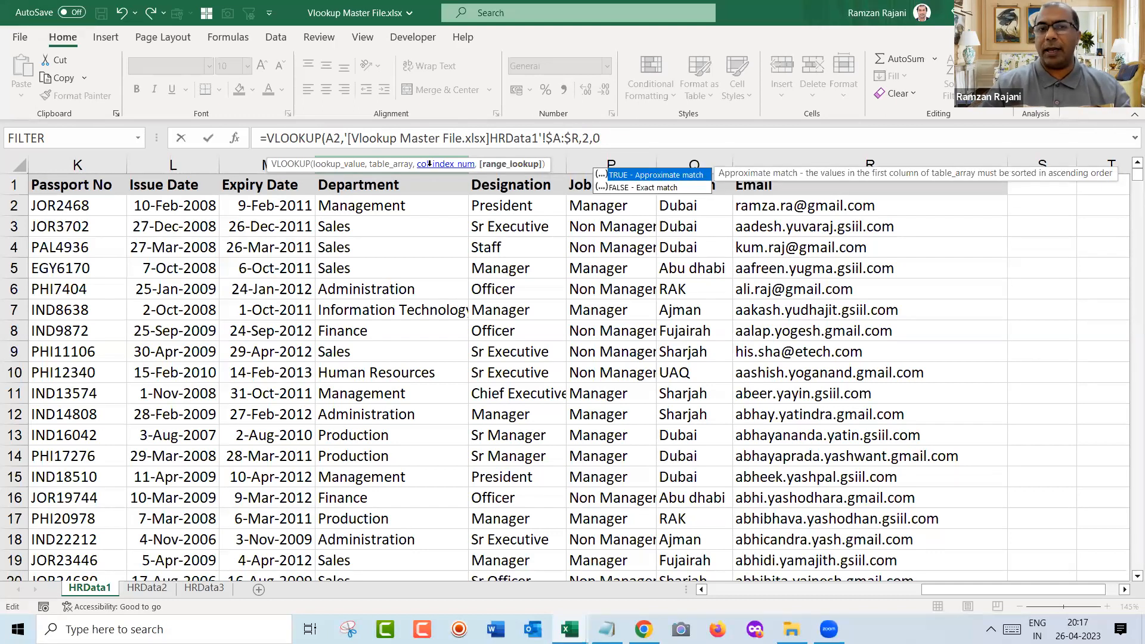
text(0))
key(Return)
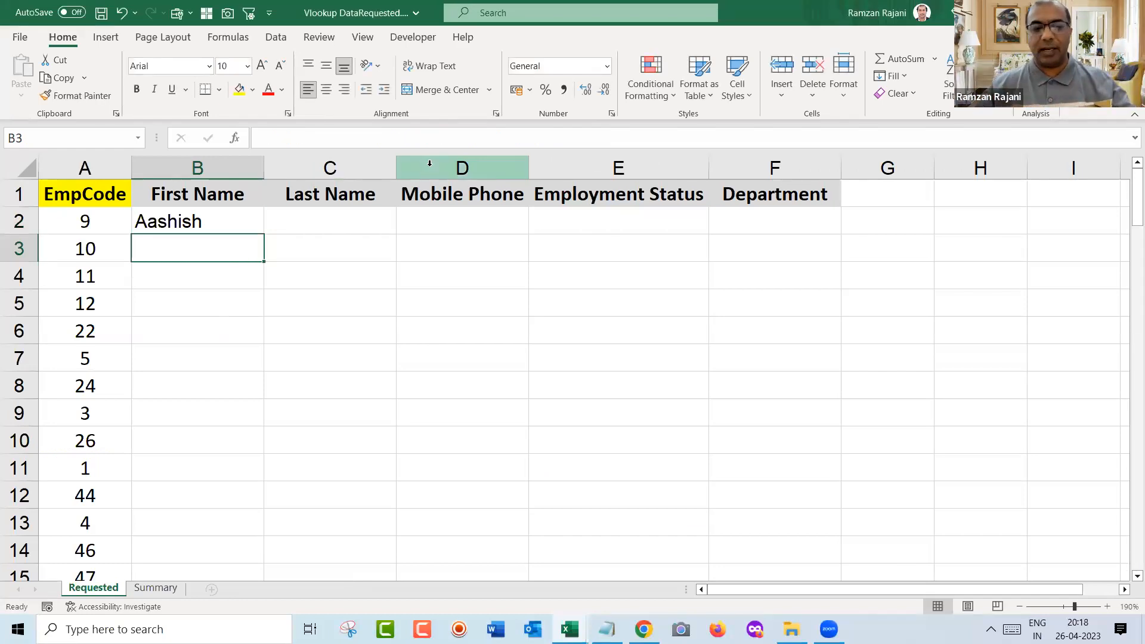
- Lock the lookup value's column as $A2 in the B2 formula and copy the formula across to F2
key(Up)
key(F2)
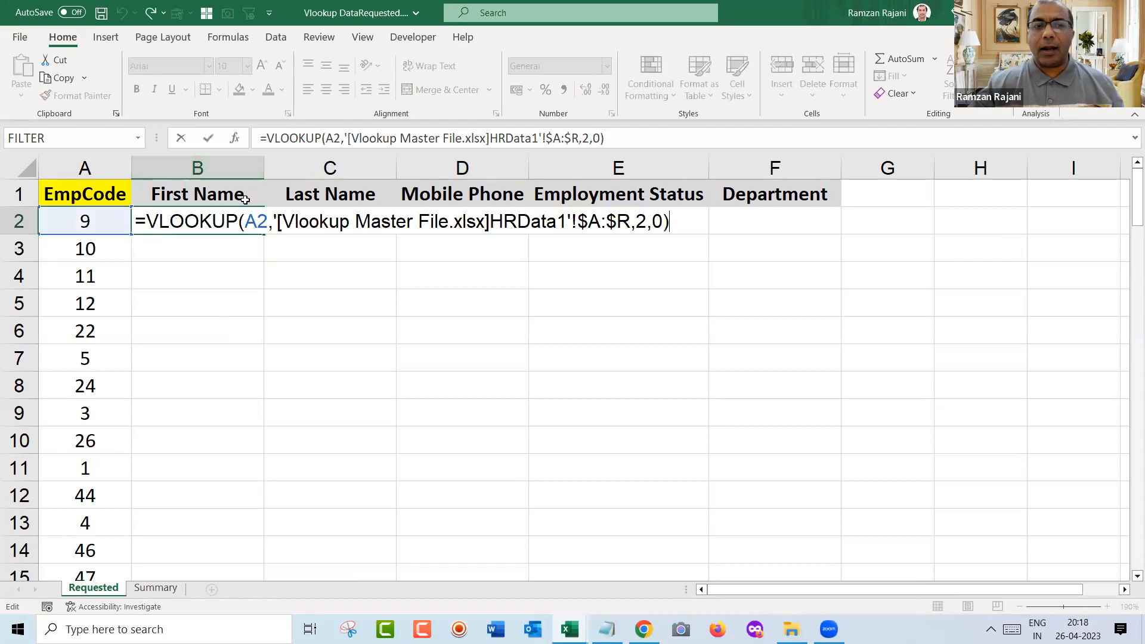
click(245, 218)
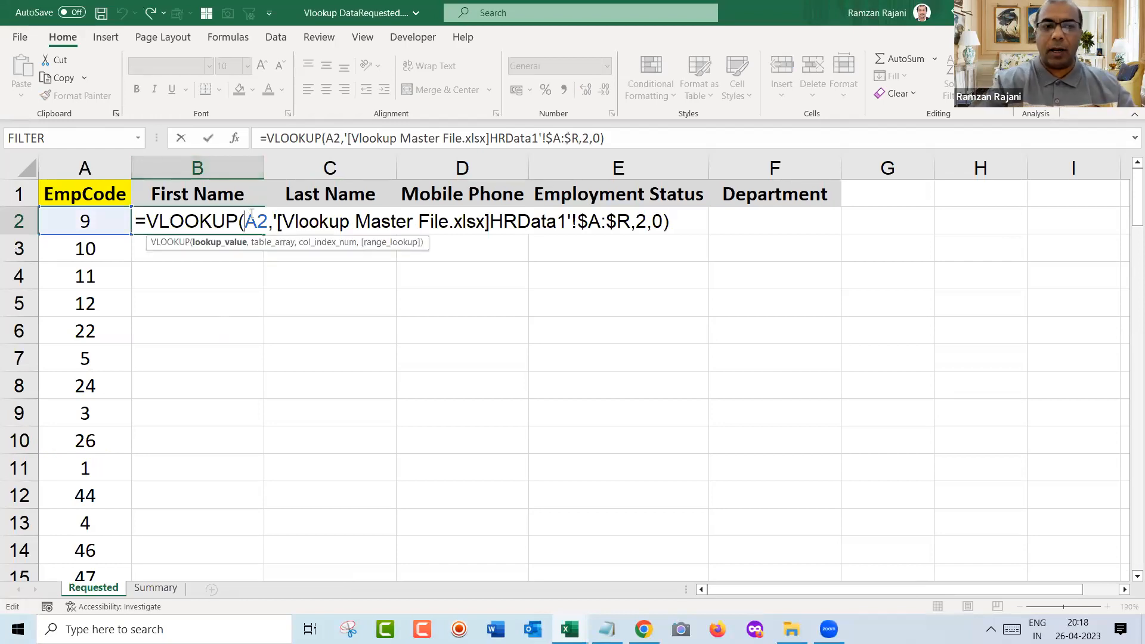
text($)
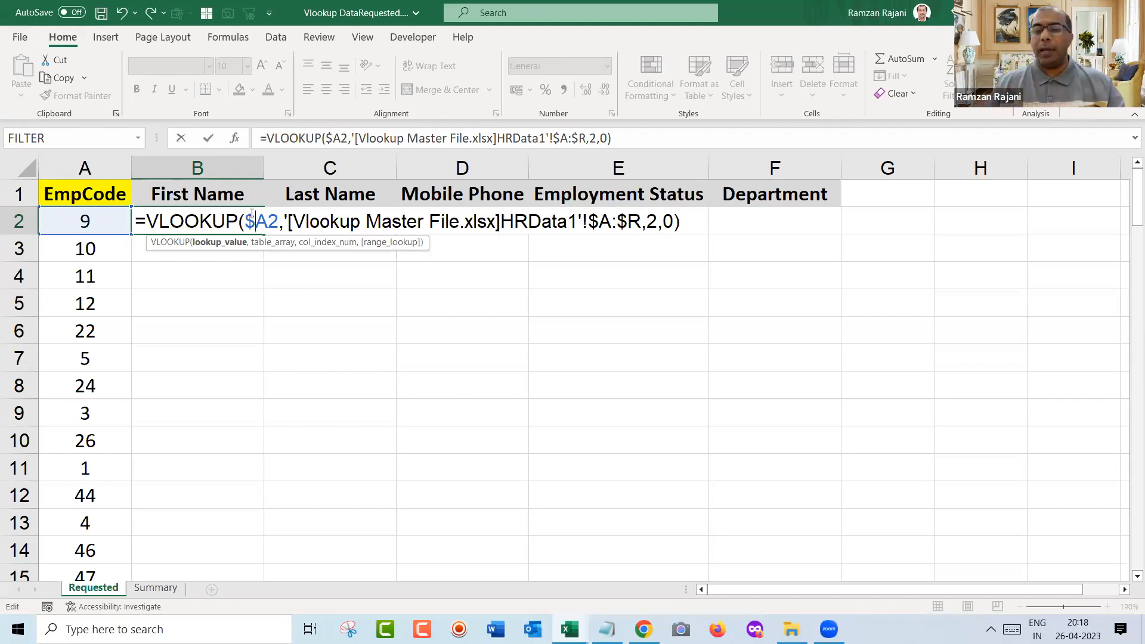
key(Return)
click(249, 215)
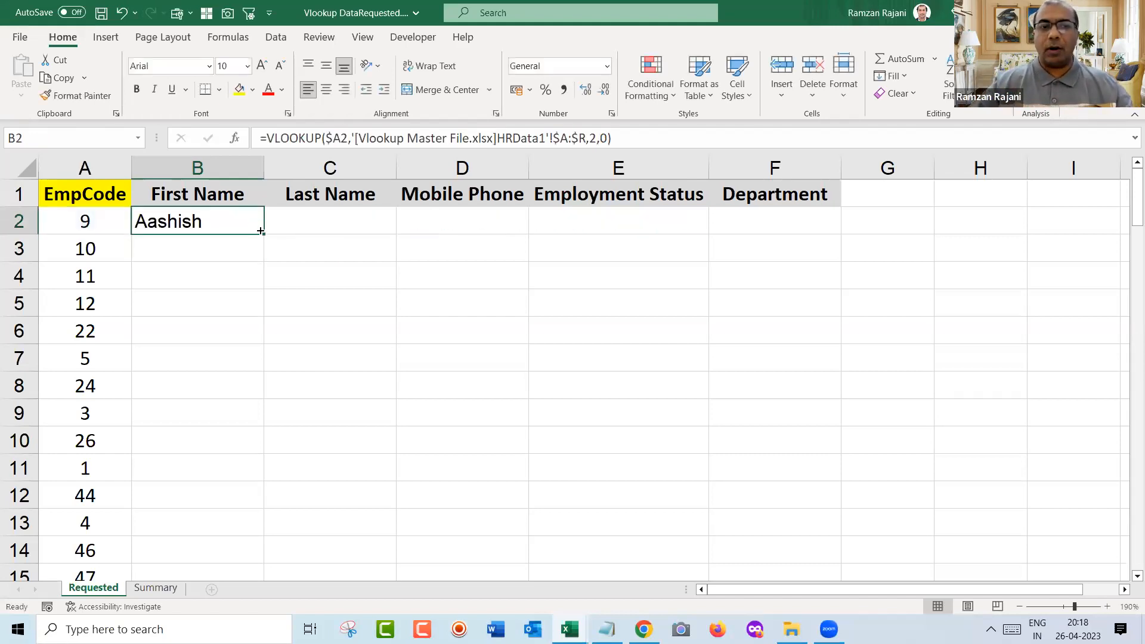
drag(260, 232, 818, 288)
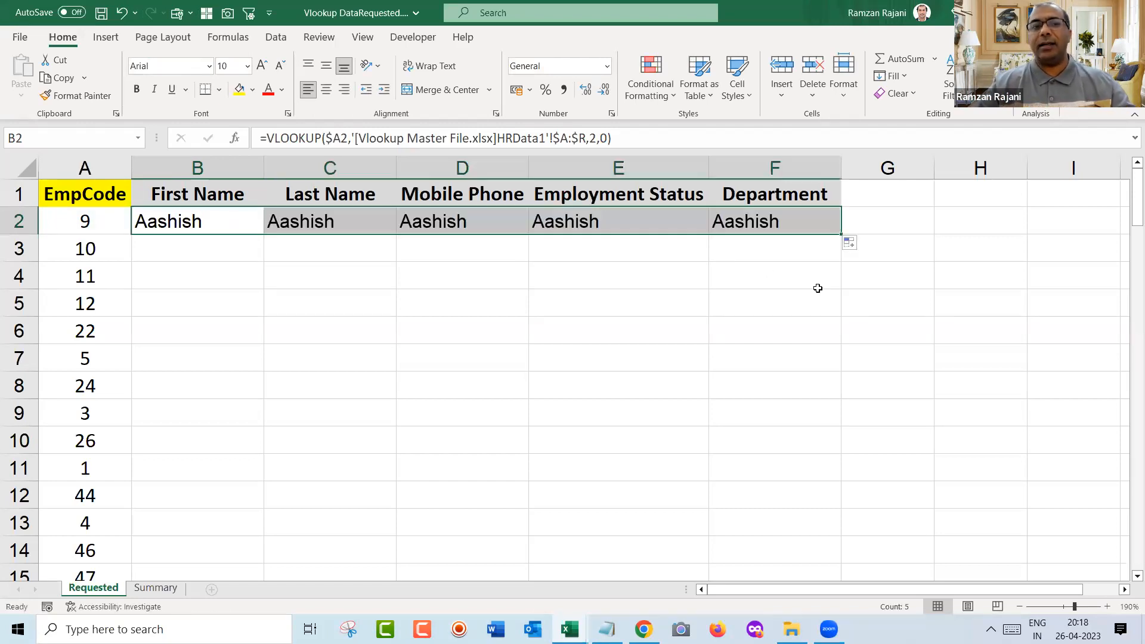
- Set the column index to 3 in the Last Name formula in C2
click(334, 210)
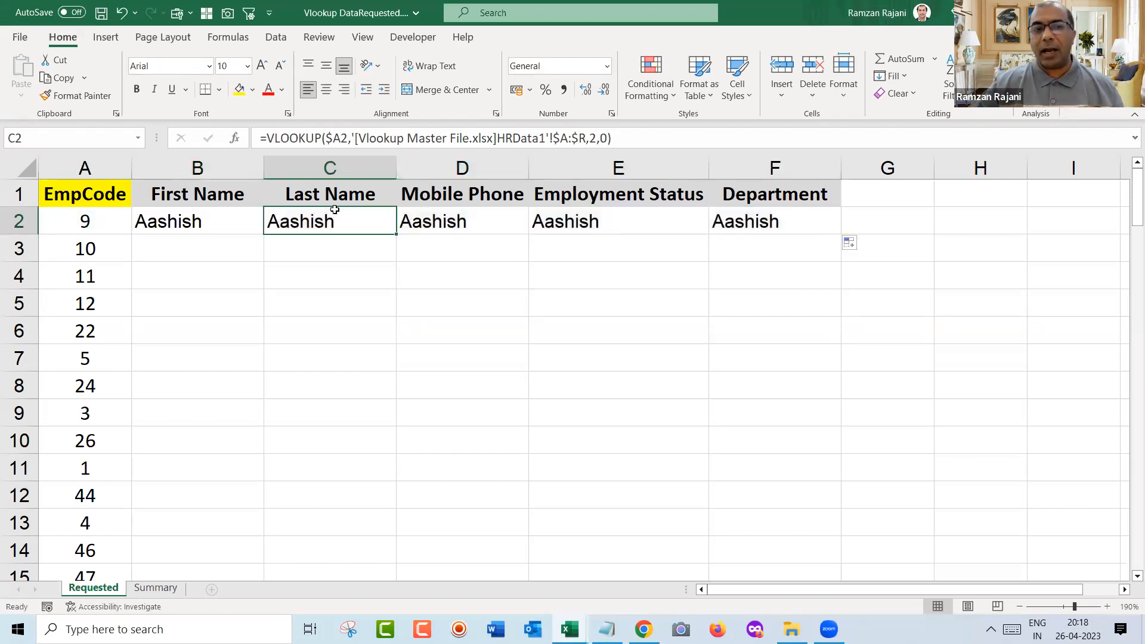
double_click(334, 210)
click(787, 213)
key(BackSpace)
text(3)
key(Return)
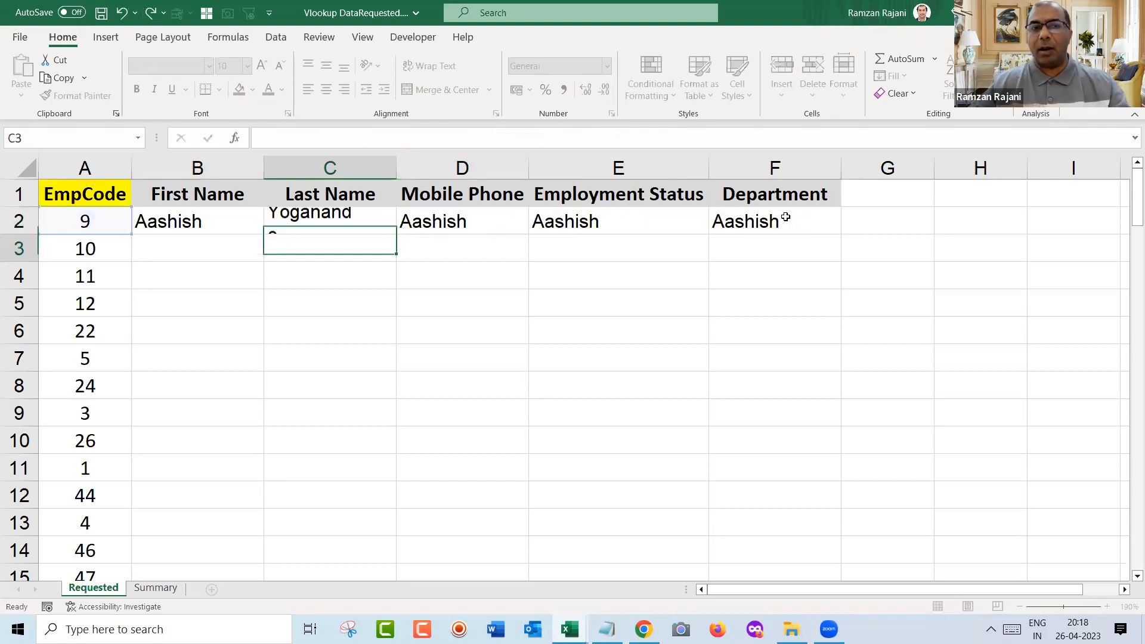
- Try column index 5 in the Mobile Phone formula in D2
key(Up)
key(Right)
key(F2)
key(Left)
key(Left)
key(Left)
key(Left)
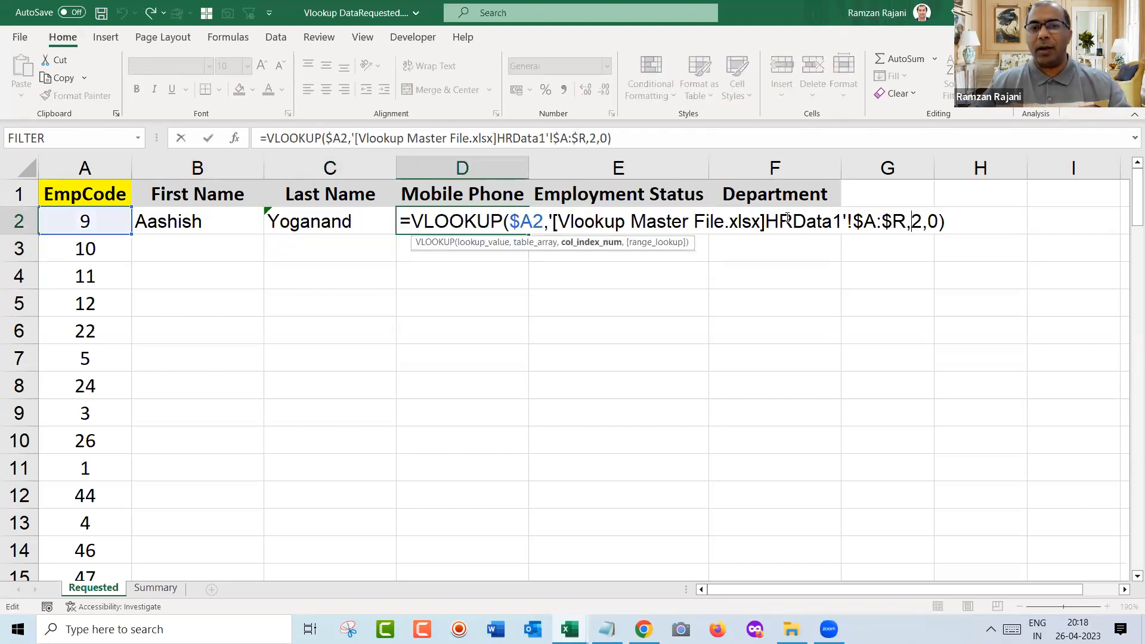
key(Delete)
text(5)
key(Return)
key(Up)
key(Right)
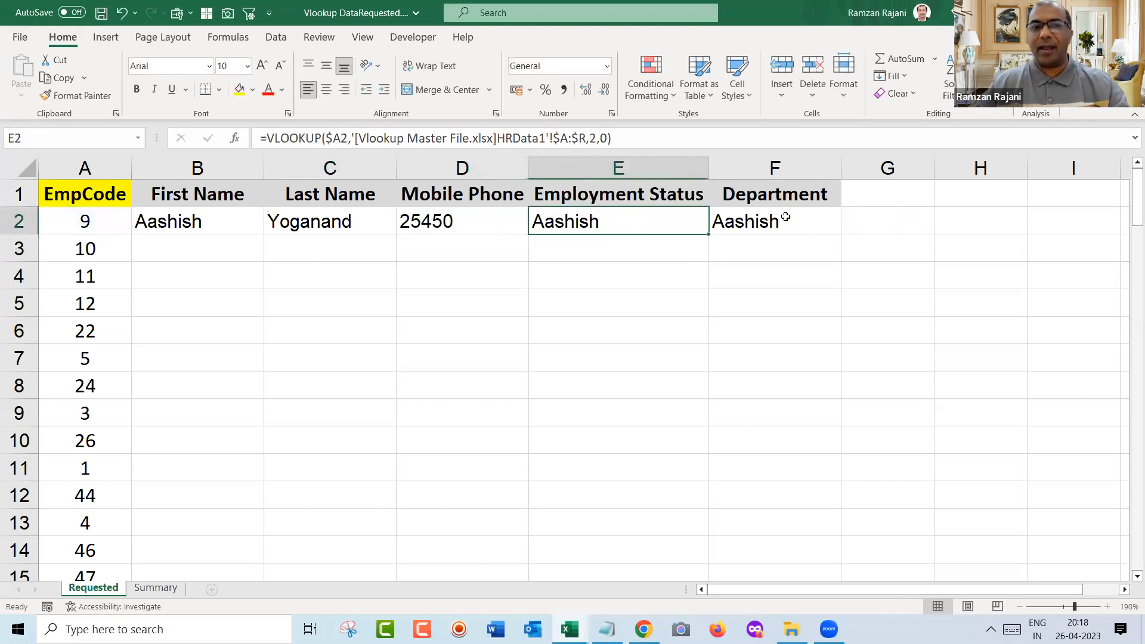
- Try column index 4 in the Mobile Phone formula in D2
key(Left)
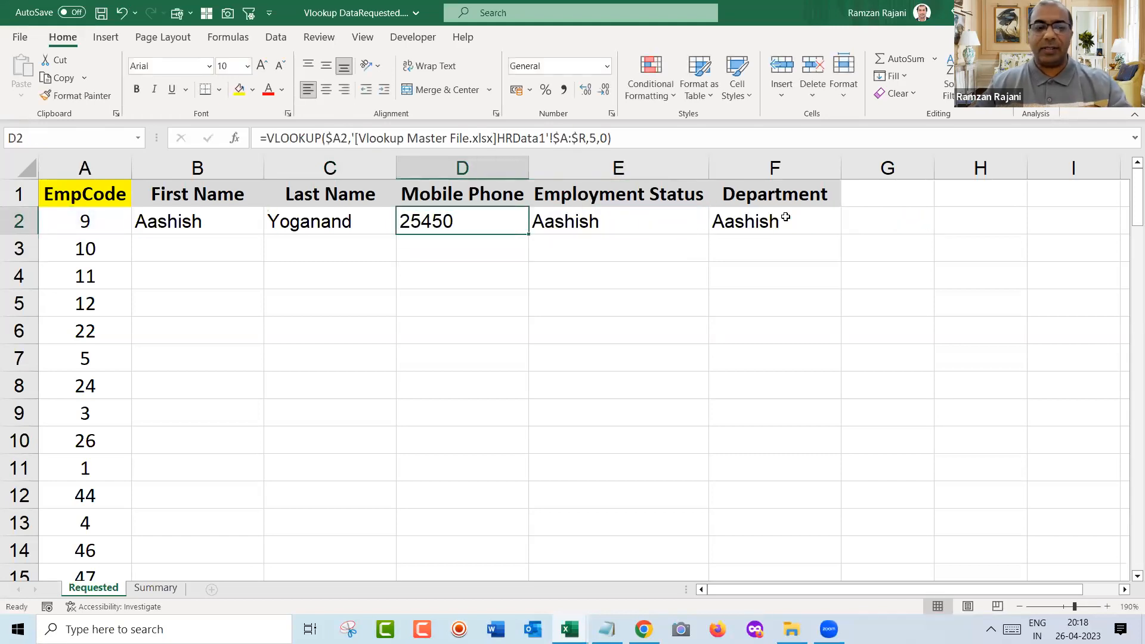
key(F2)
key(Left)
key(Left)
key(Left)
key(BackSpace)
text(6)
key(Return)
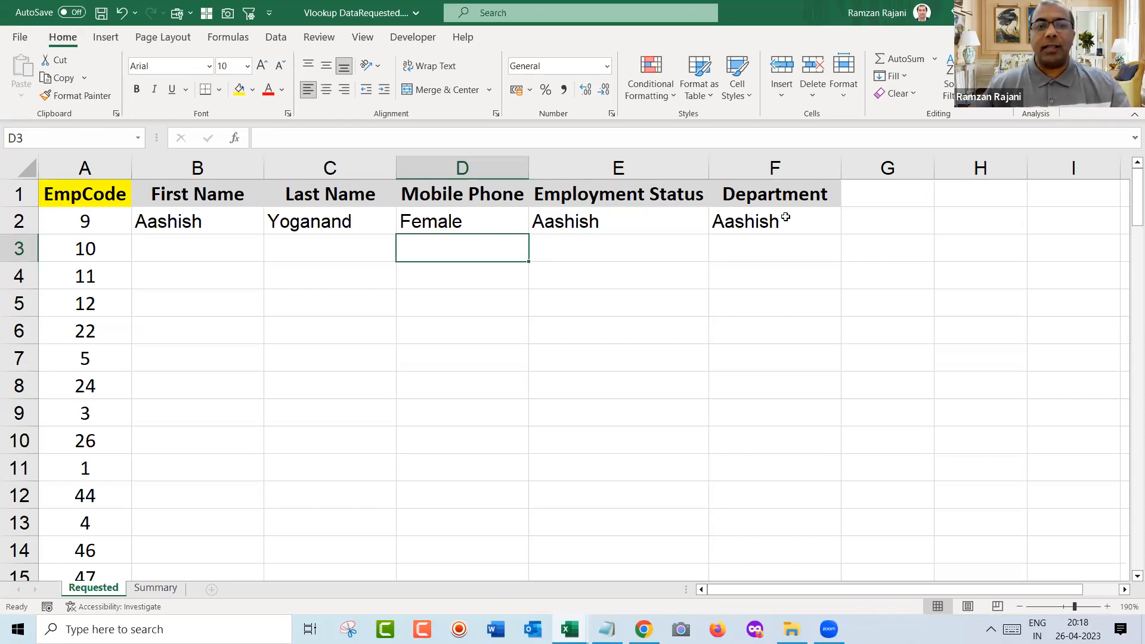
- Count the columns from EmpCode to Mobile Phone on the HRData1 sheet of Vlookup Master File.xlsx
key(alt+Tab)
key(ctrl+Home)
key(Right)
key(Right)
key(Right)
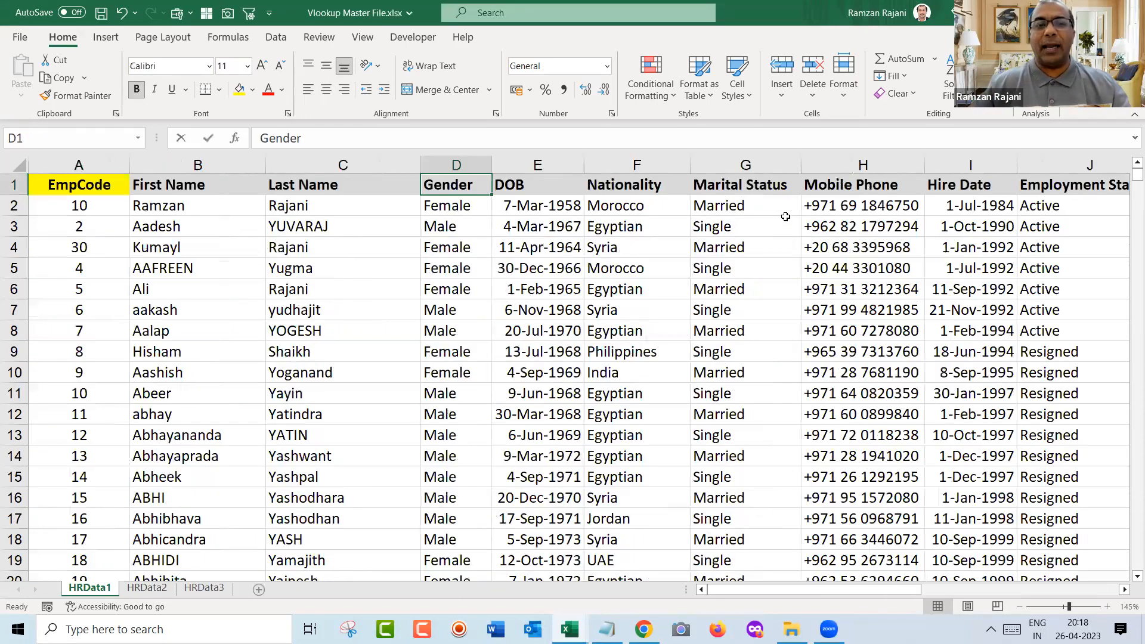
key(Right)
key(Right)
key(Right)
key(Right)
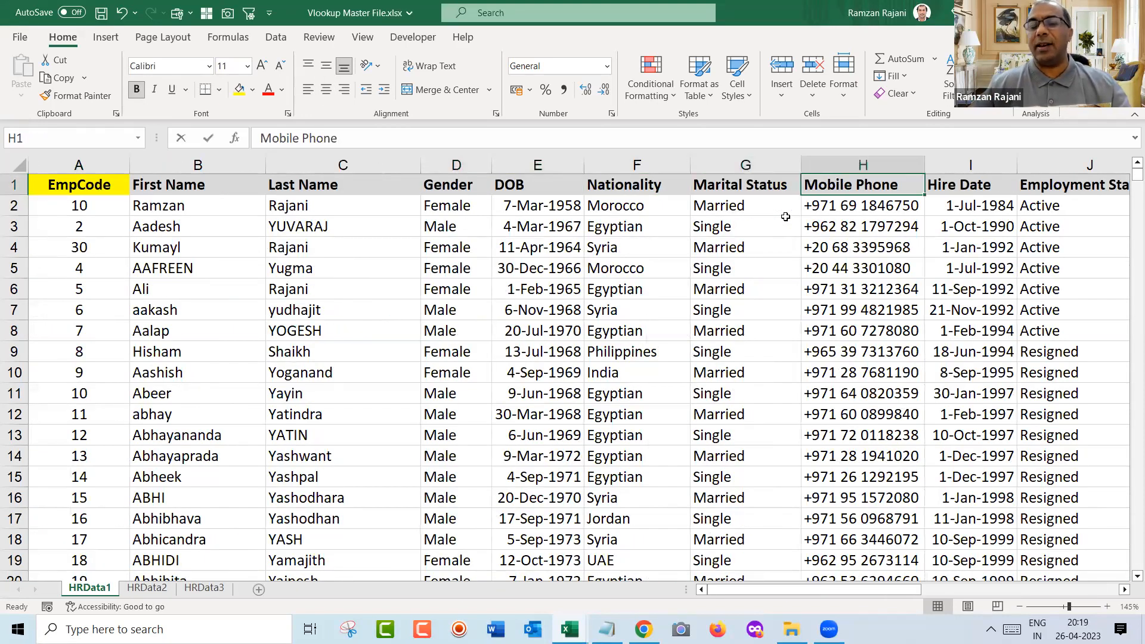
- Return to Vlookup DataRequested.xlsx and set the column index in the D2 Mobile Phone formula to 8
key(alt+Tab)
key(Up)
key(F2)
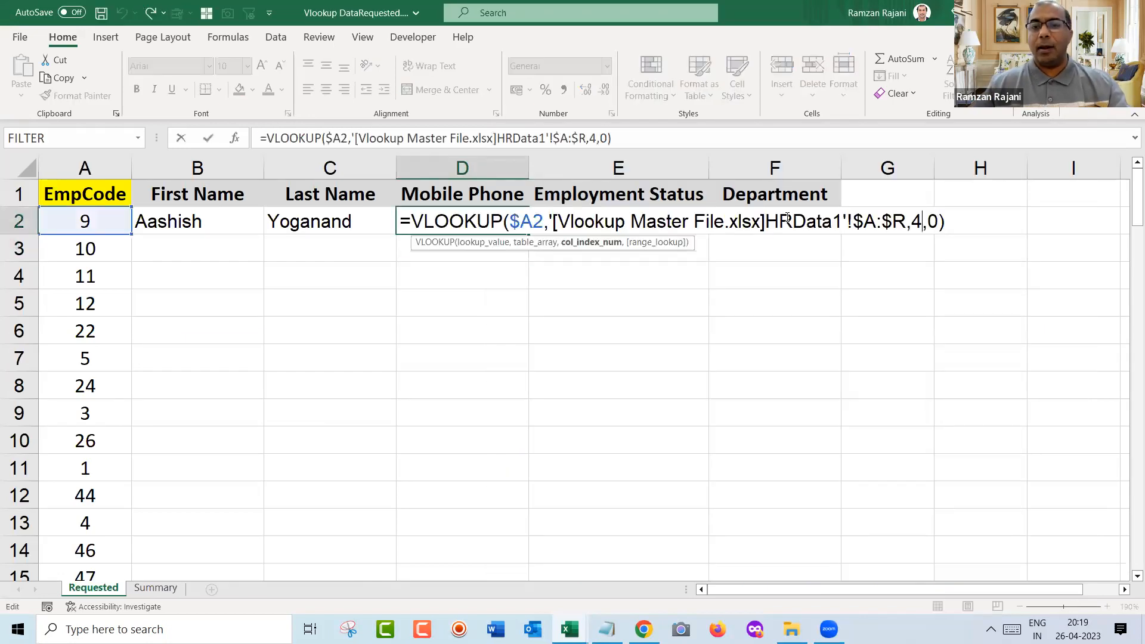
key(Left)
key(Left)
key(Left)
key(BackSpace)
text(5)
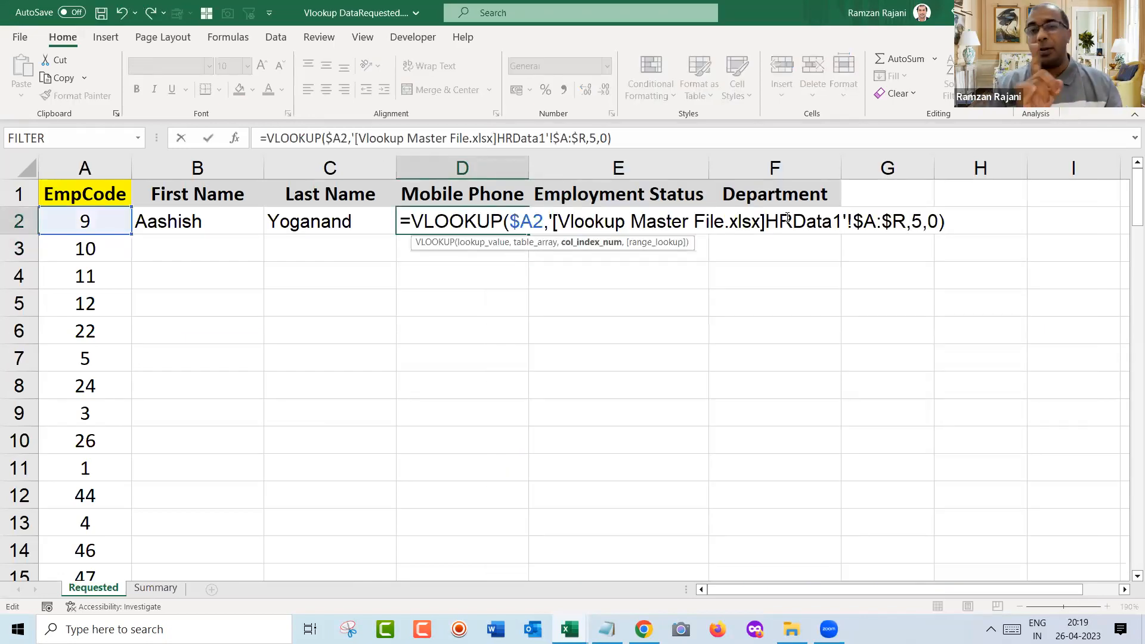
key(BackSpace)
text(8)
key(Return)
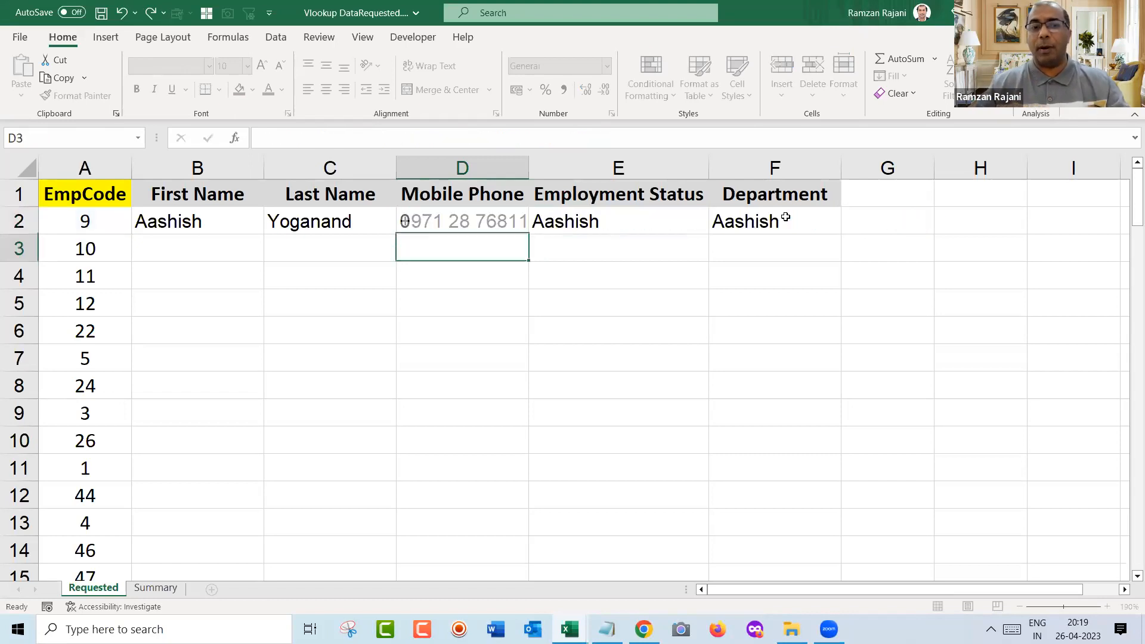
- Set the column index to 10 in the Employment Status formula in E2
key(Up)
key(Right)
key(F2)
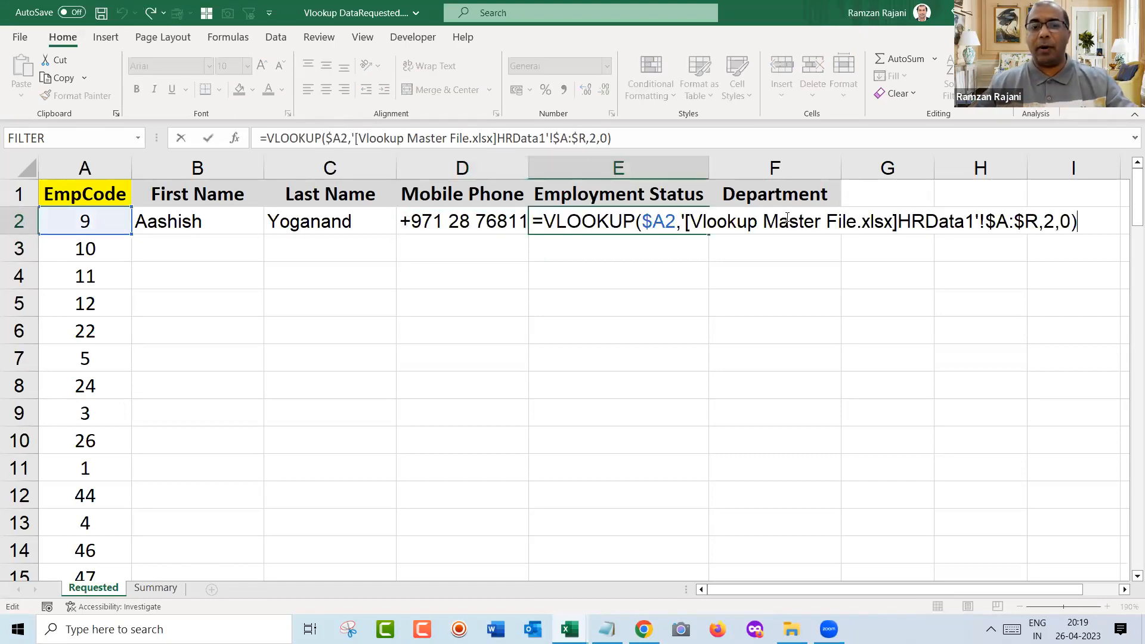
key(Left)
key(Left)
key(Left)
key(BackSpace)
text(10)
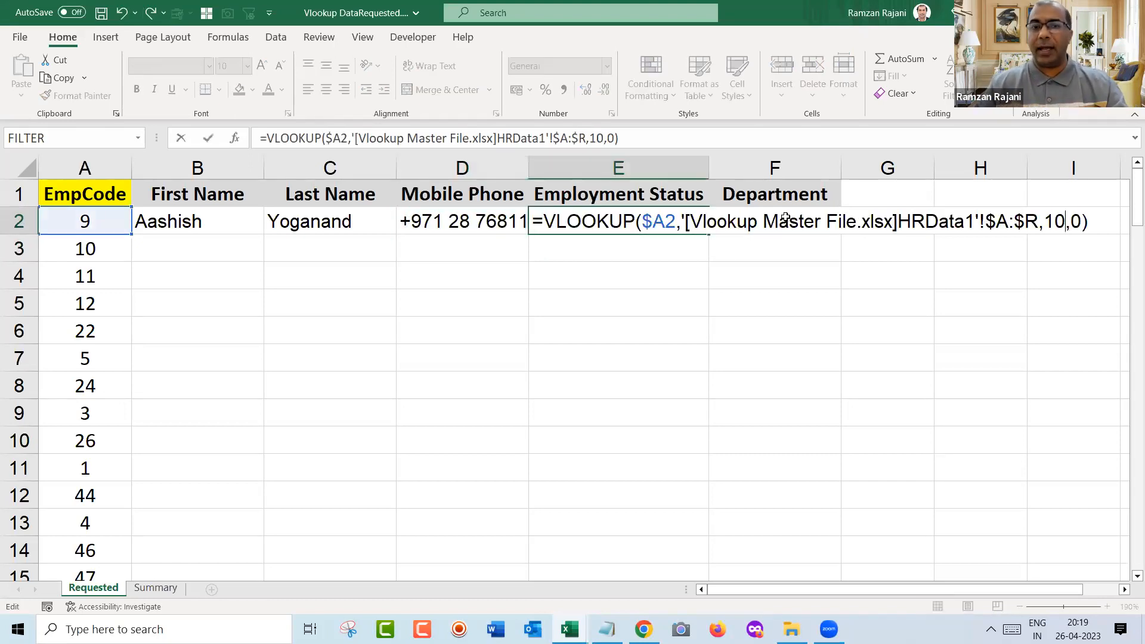
key(Return)
- Set the column index to 14 in the Department formula in F2
key(Up)
key(Right)
key(F2)
key(Left)
key(Left)
key(Left)
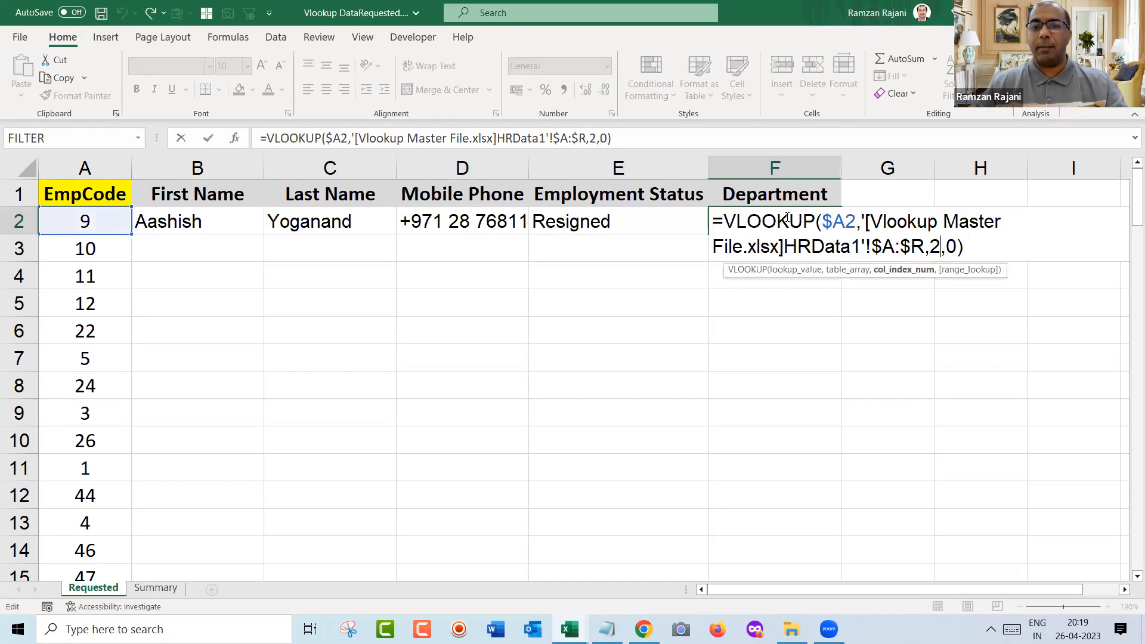
key(BackSpace)
text(14)
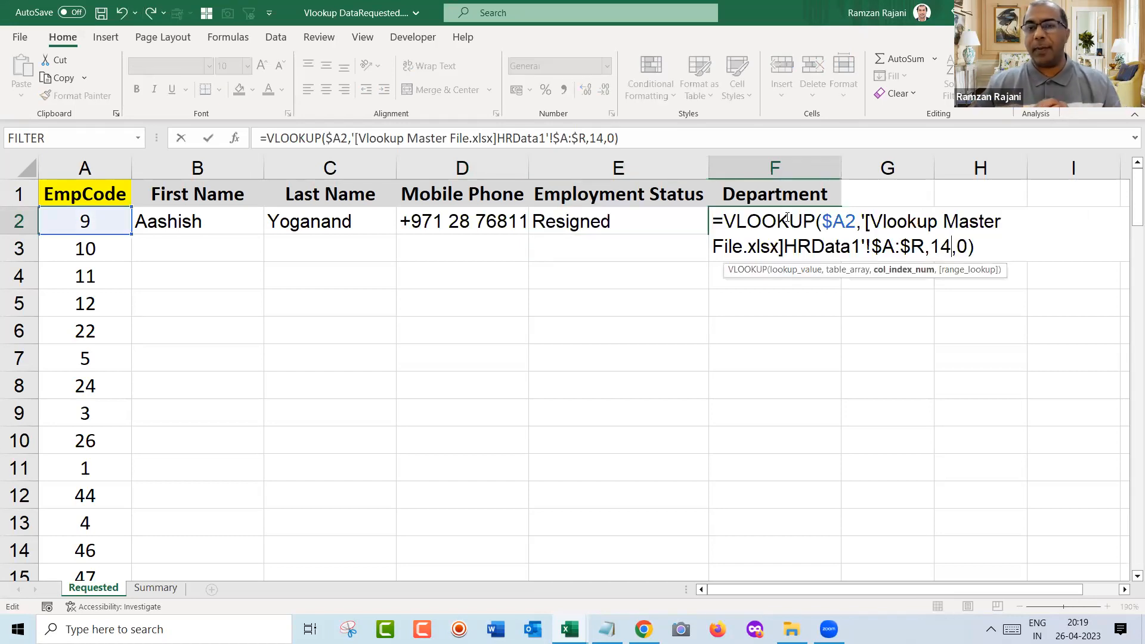
key(Return)
- Fill the formulas in B2:F2 down through all the EmpCode rows
key(Up)
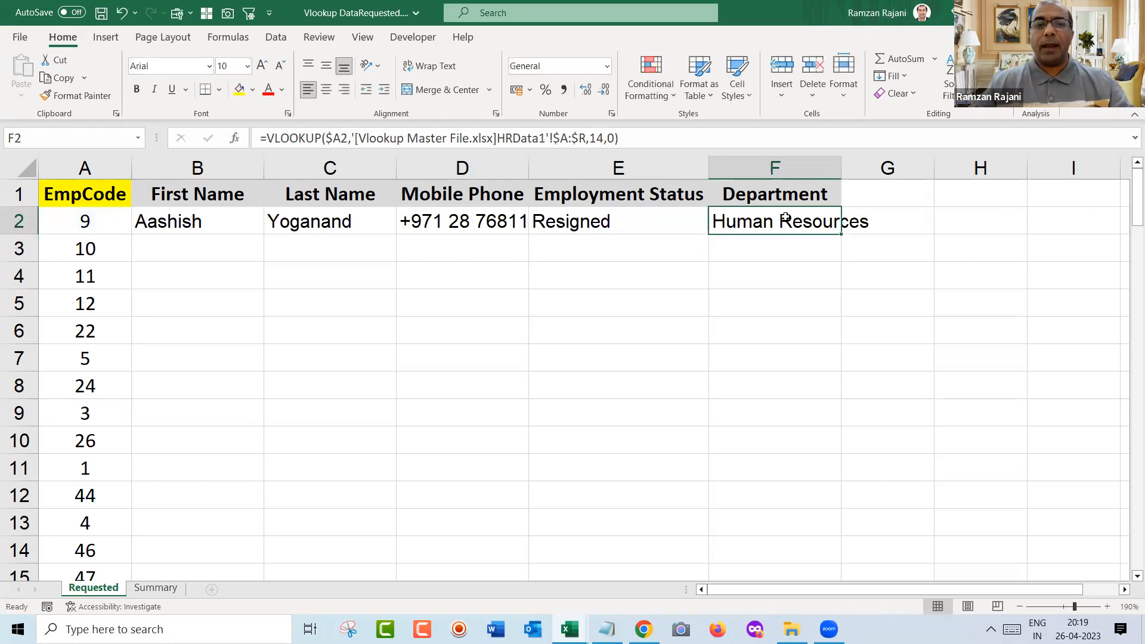
key(shift+Left)
key(shift+Left)
key(shift+Left)
key(shift+Left)
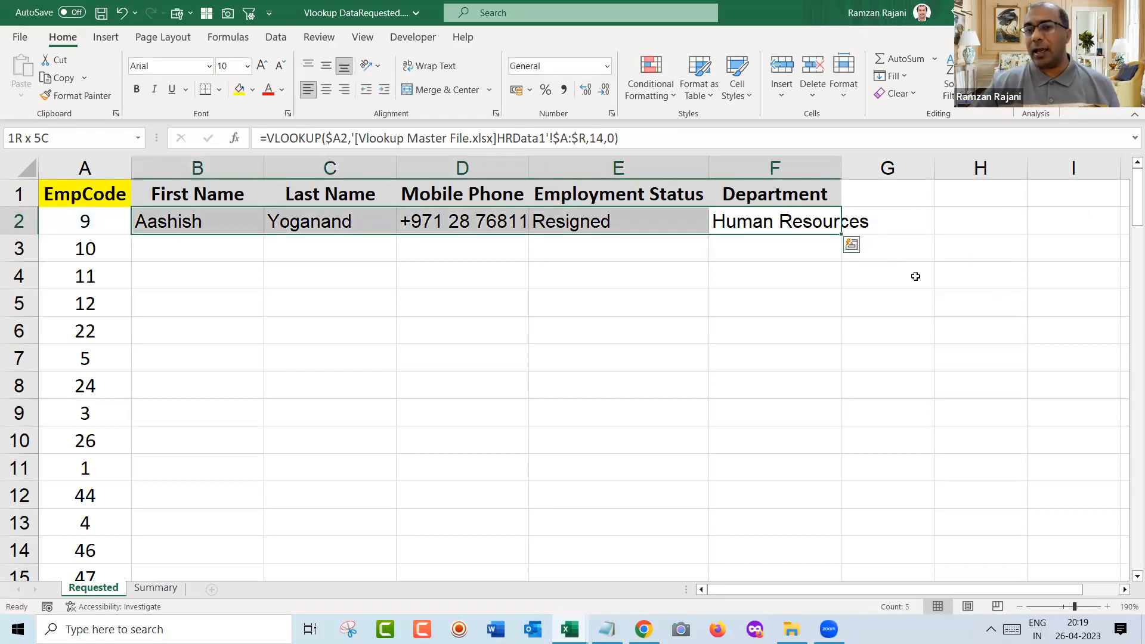
double_click(840, 233)
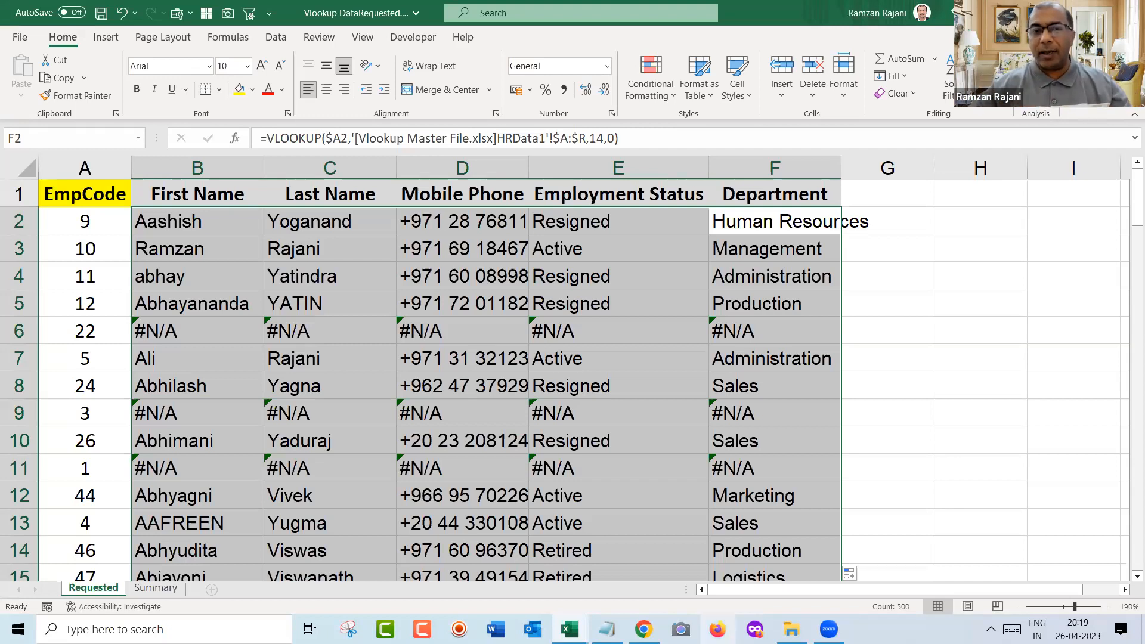
key(alt+Tab)
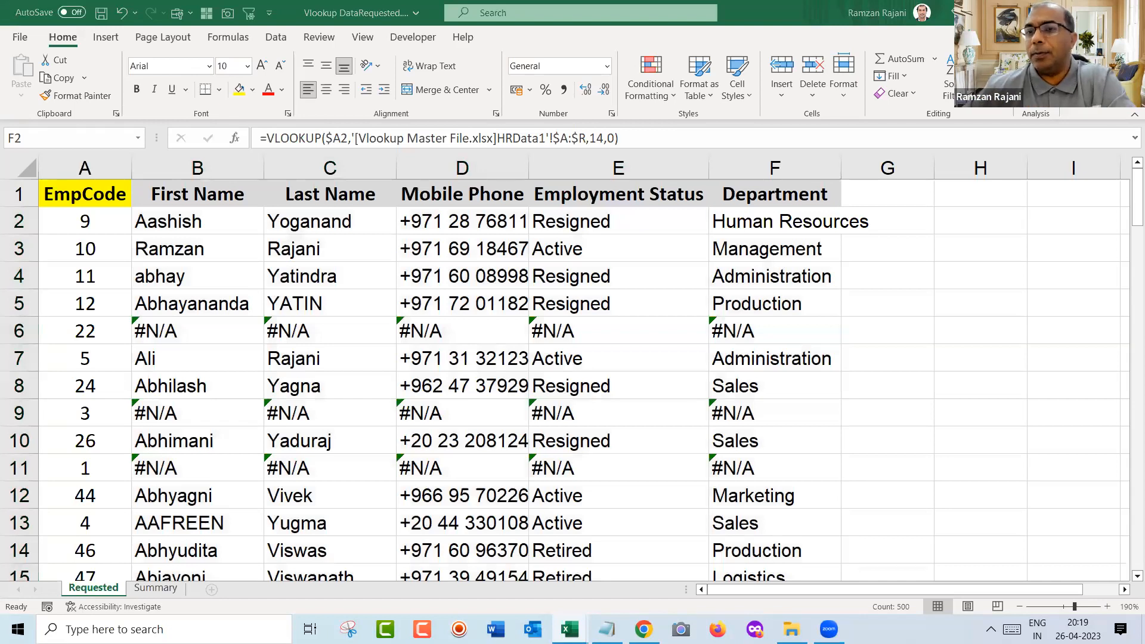
key(alt+Tab)
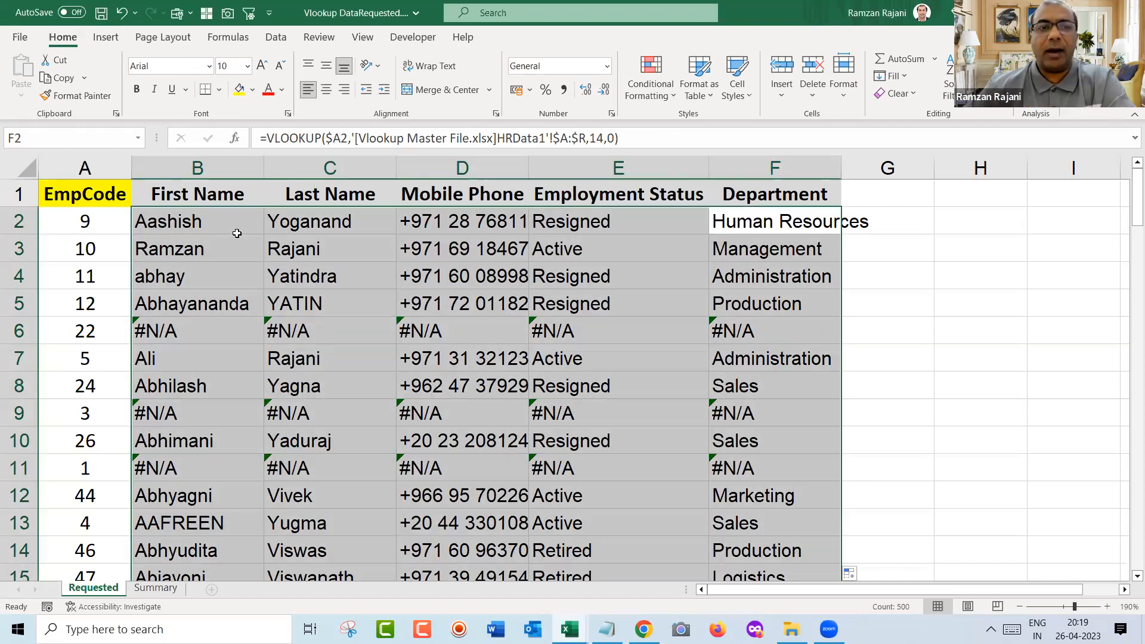
- Examine the B2 First Name formula and its reference to Vlookup Master File.xlsx, leaving the formula unedited
click(234, 222)
drag(230, 167, 771, 176)
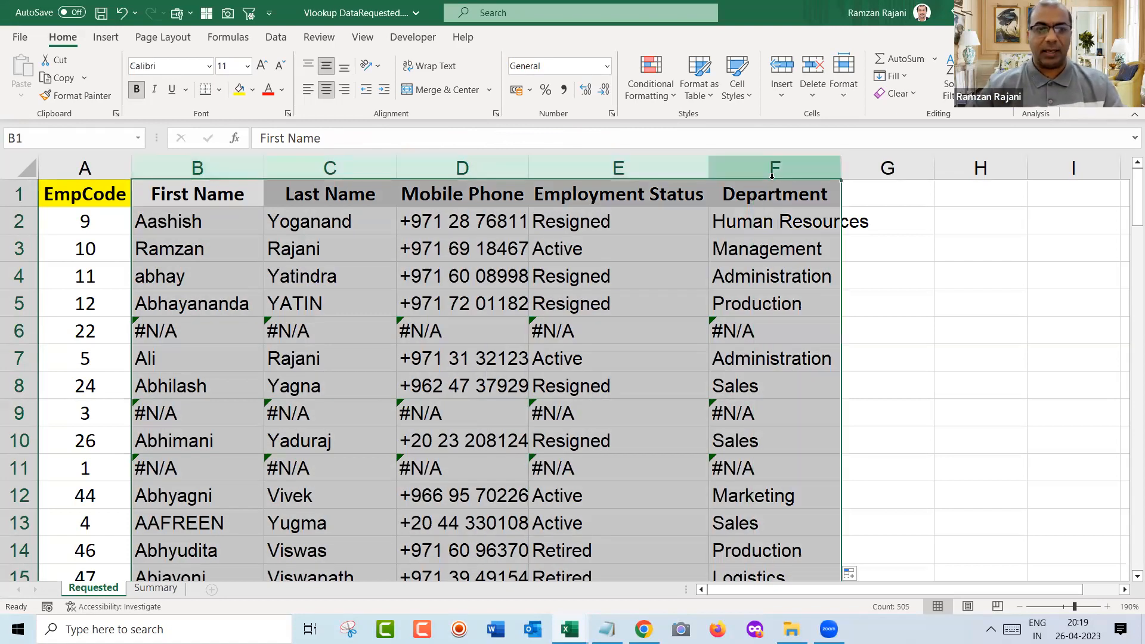
double_click(241, 222)
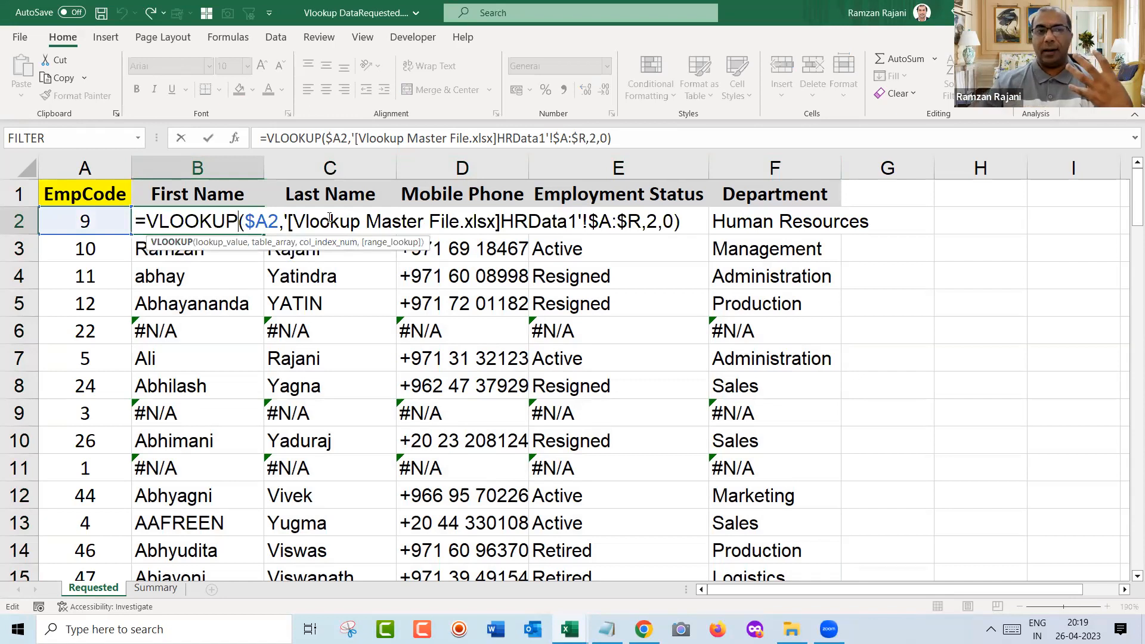
drag(290, 219, 493, 209)
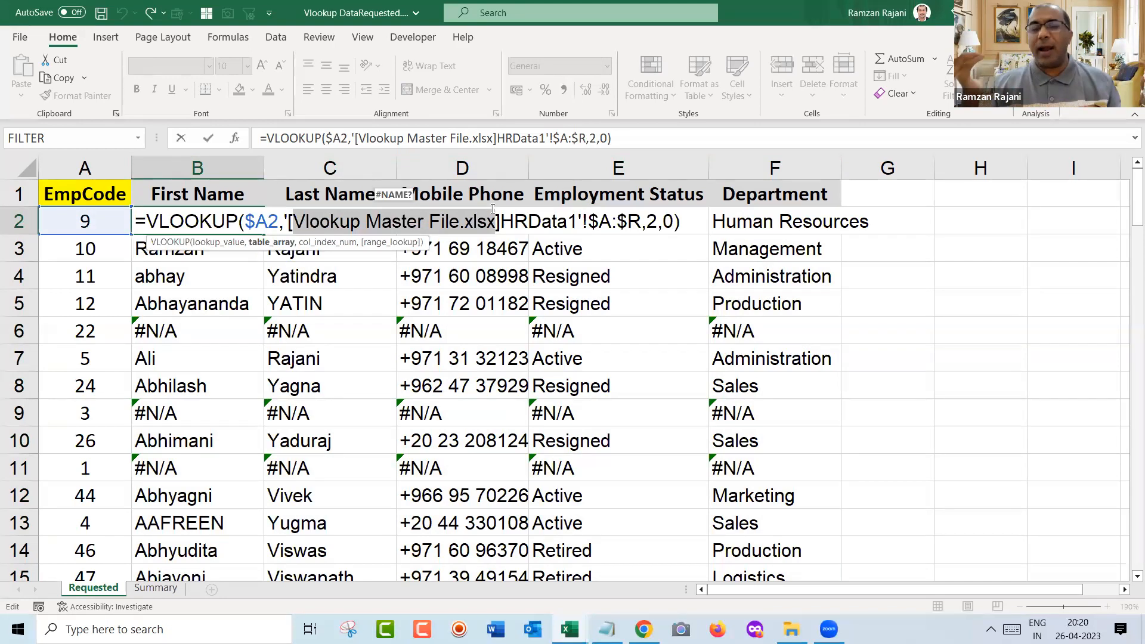
key(Escape)
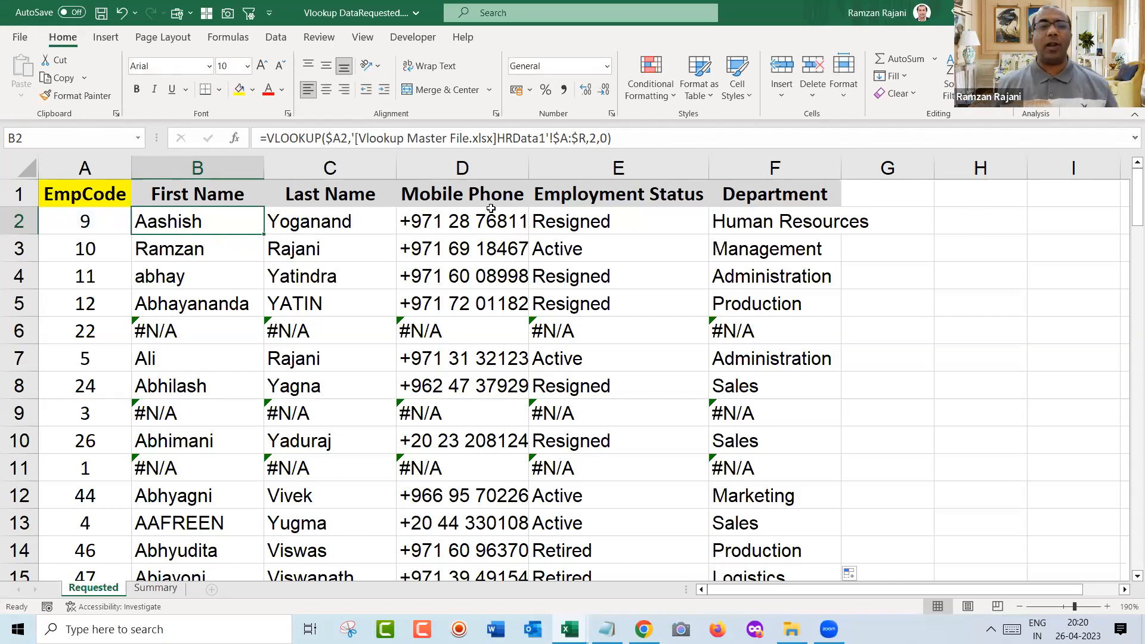
- Copy columns B:F of the Requested sheet and paste them in place as values
drag(245, 168, 749, 147)
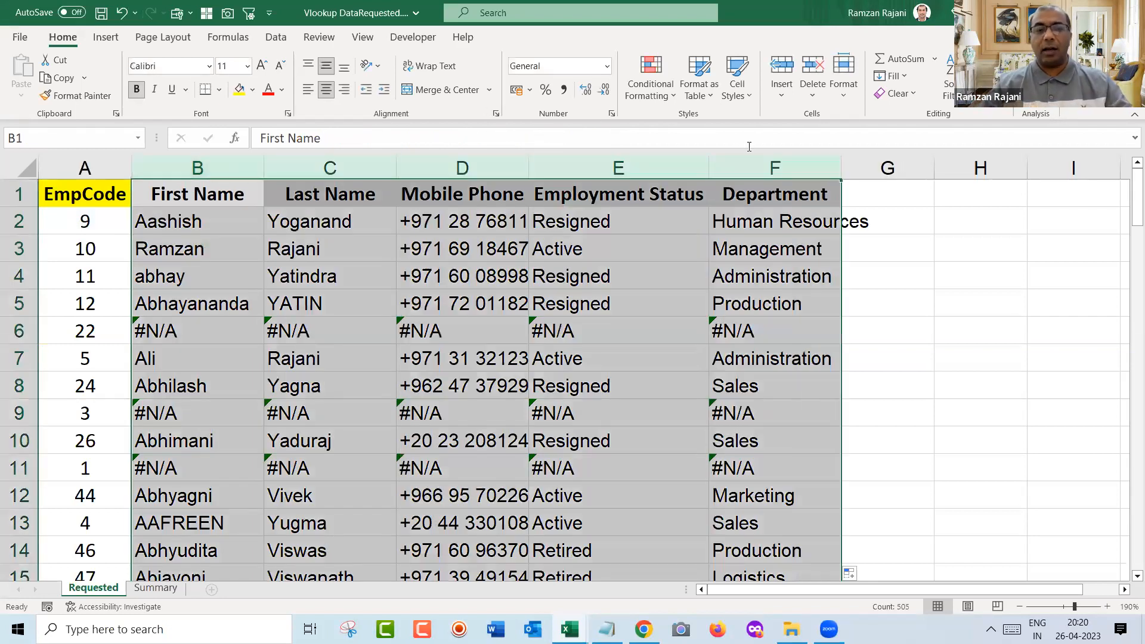
key(ctrl+c)
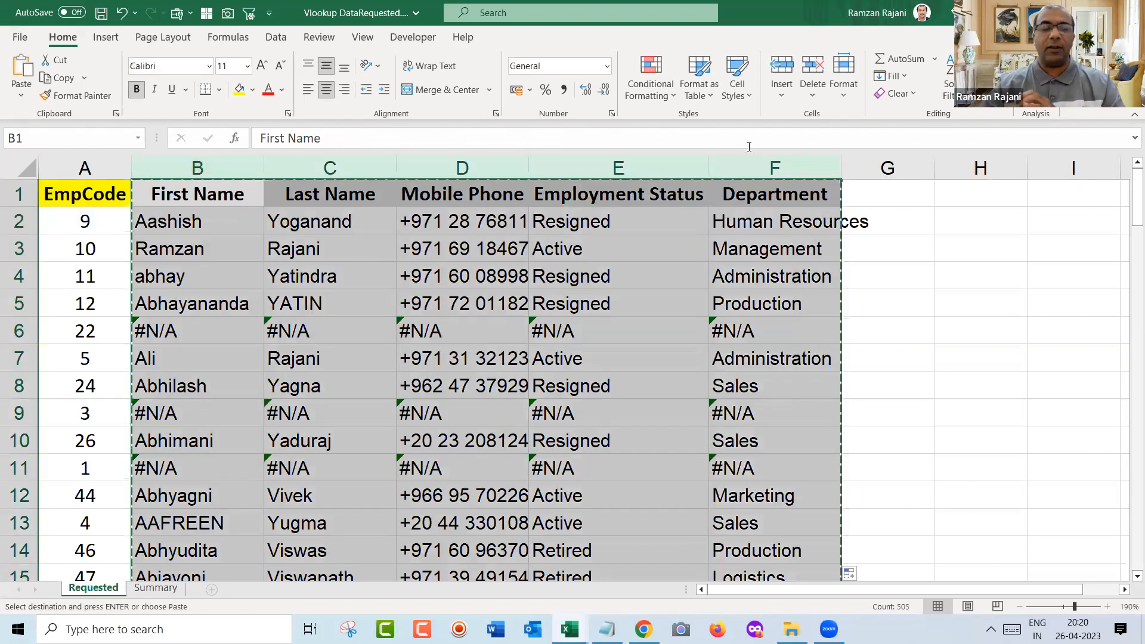
right_click(345, 221)
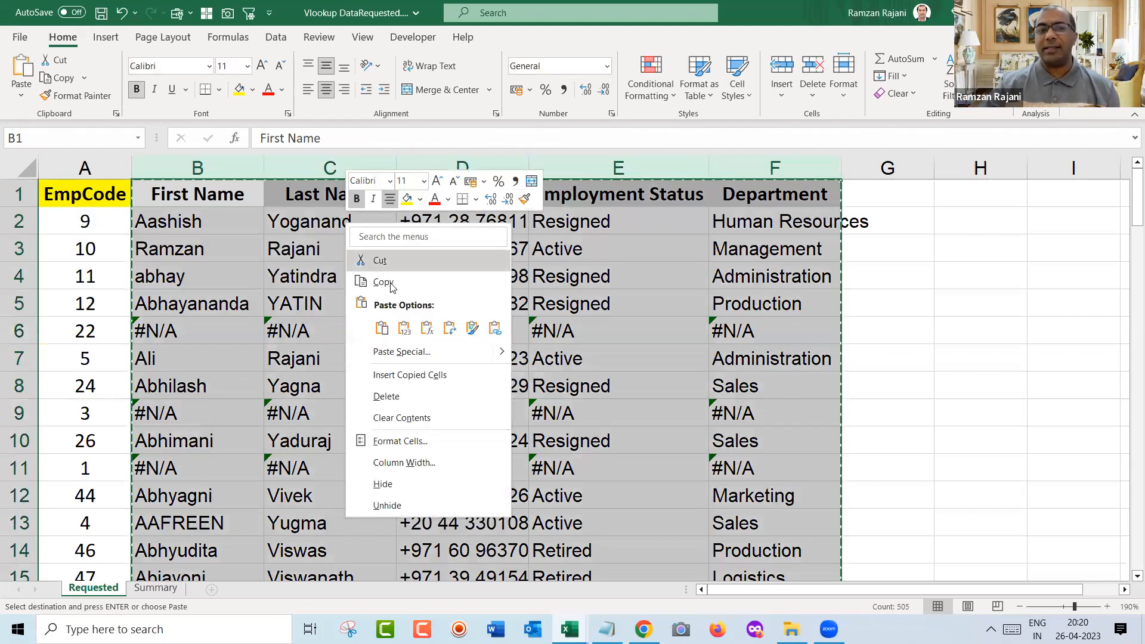
click(406, 329)
click(408, 330)
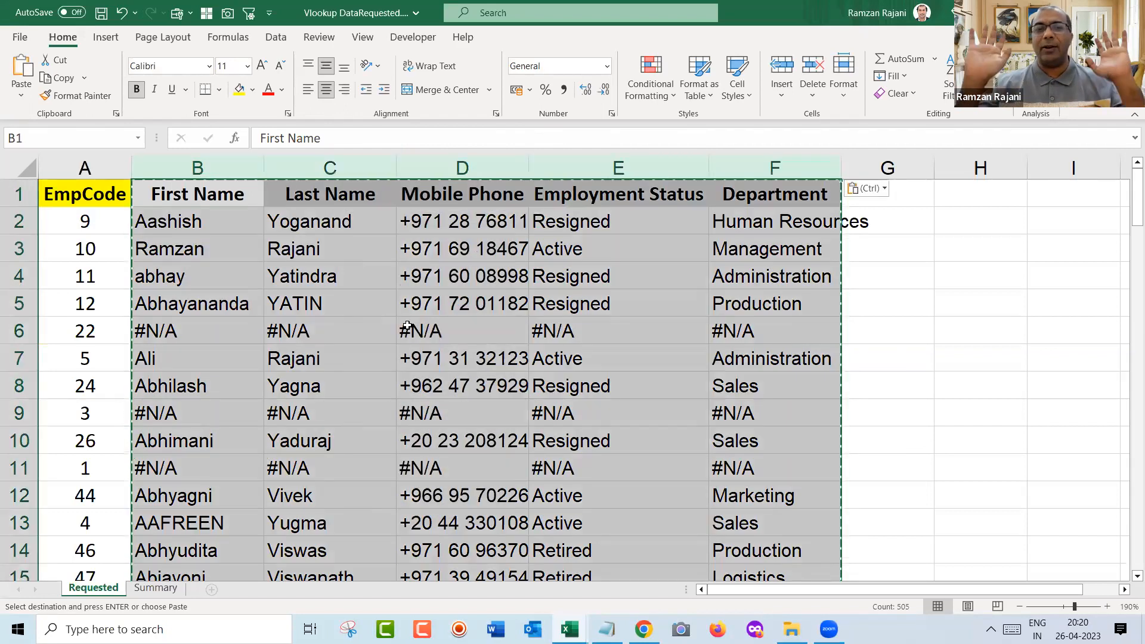
key(Escape)
key(Down)
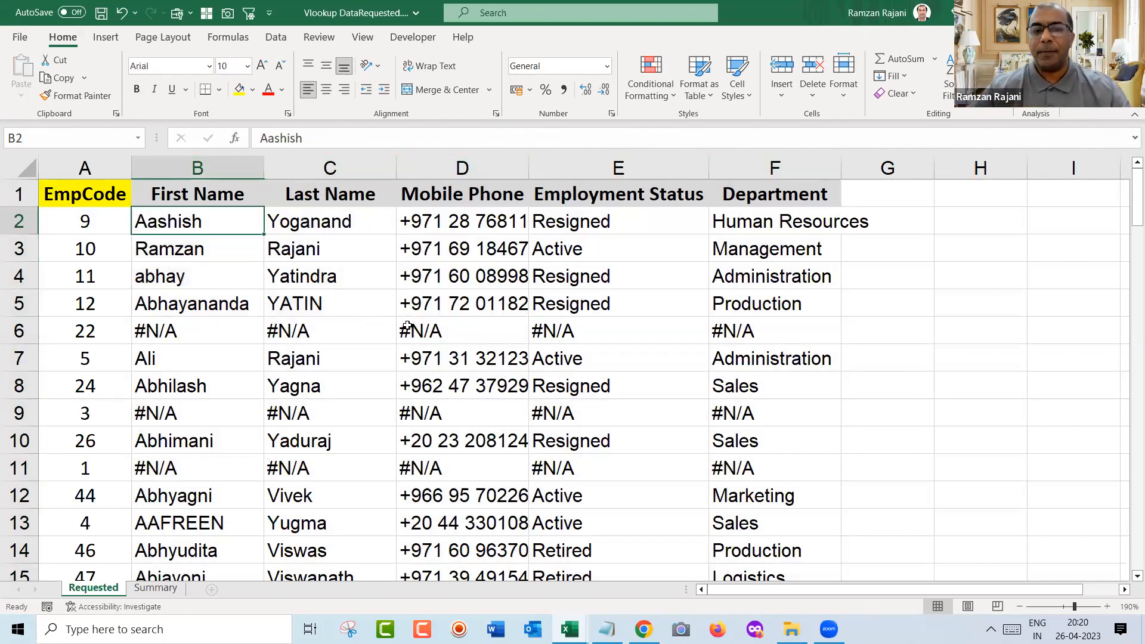
- Search the EmpCode column of HRData1 in Vlookup Master File.xlsx for 22, the code in A6 of the Requested sheet
key(alt+Tab)
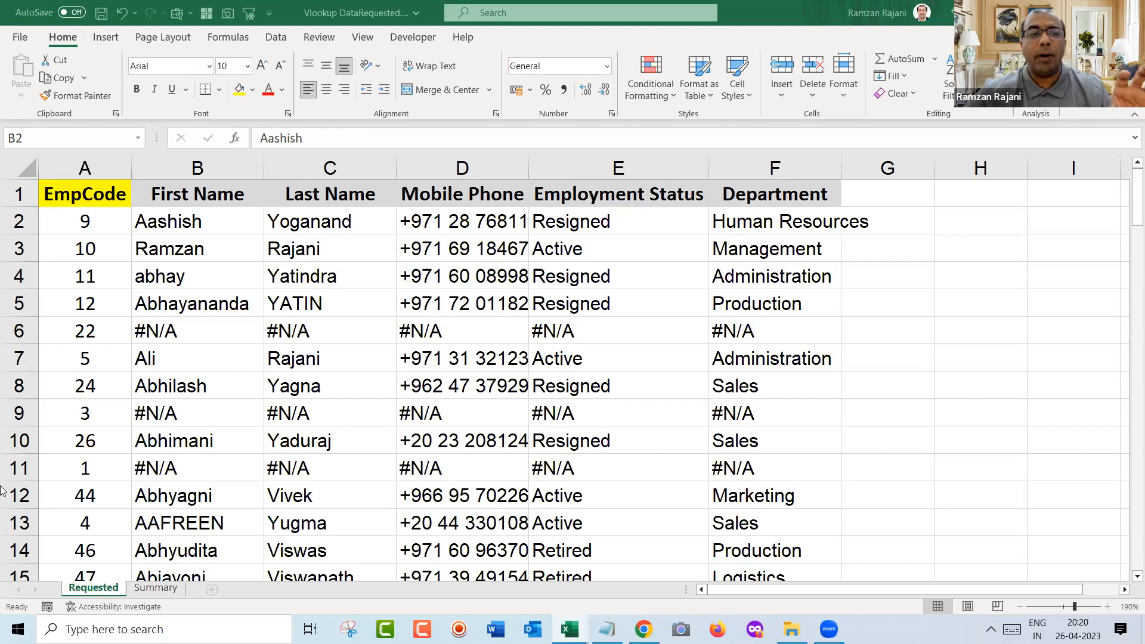
key(F2)
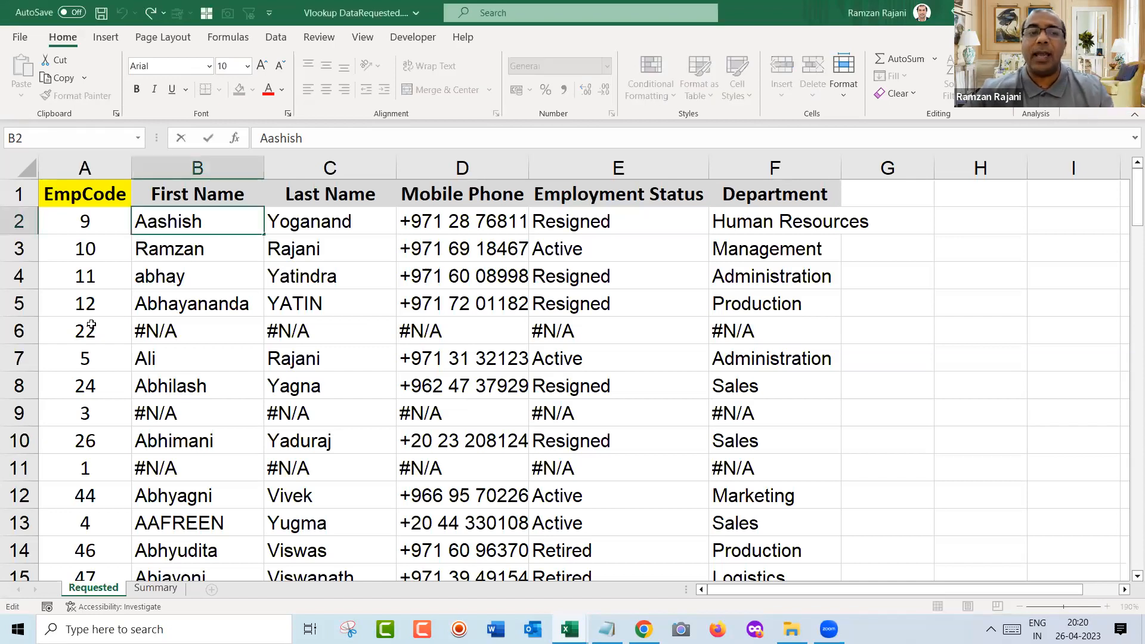
click(91, 325)
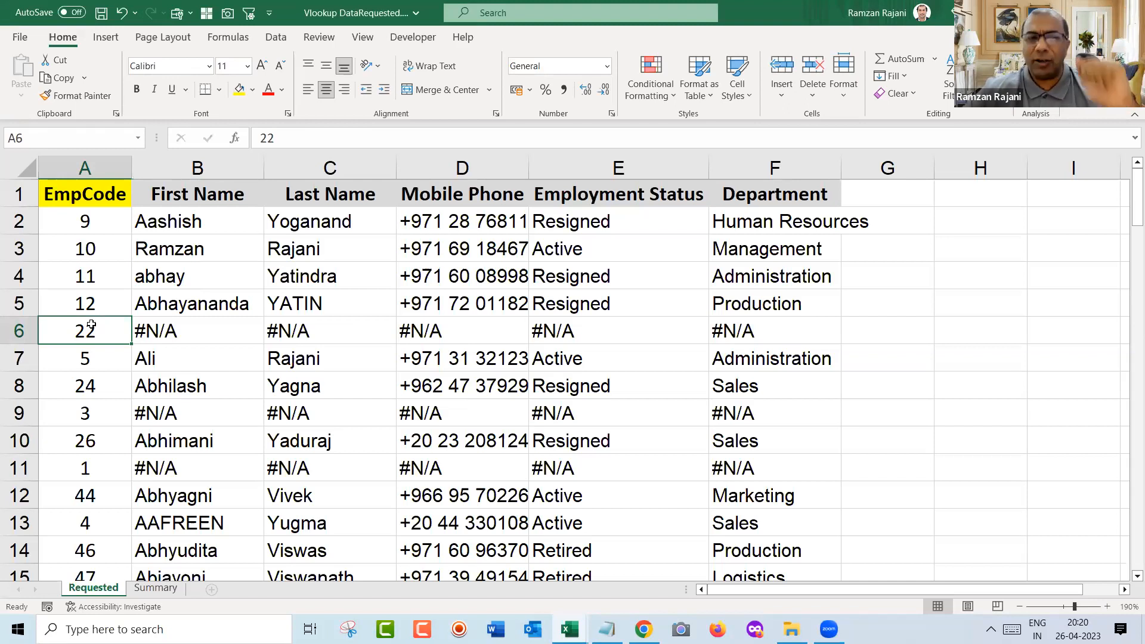
key(ctrl+c)
key(ctrl+Tab)
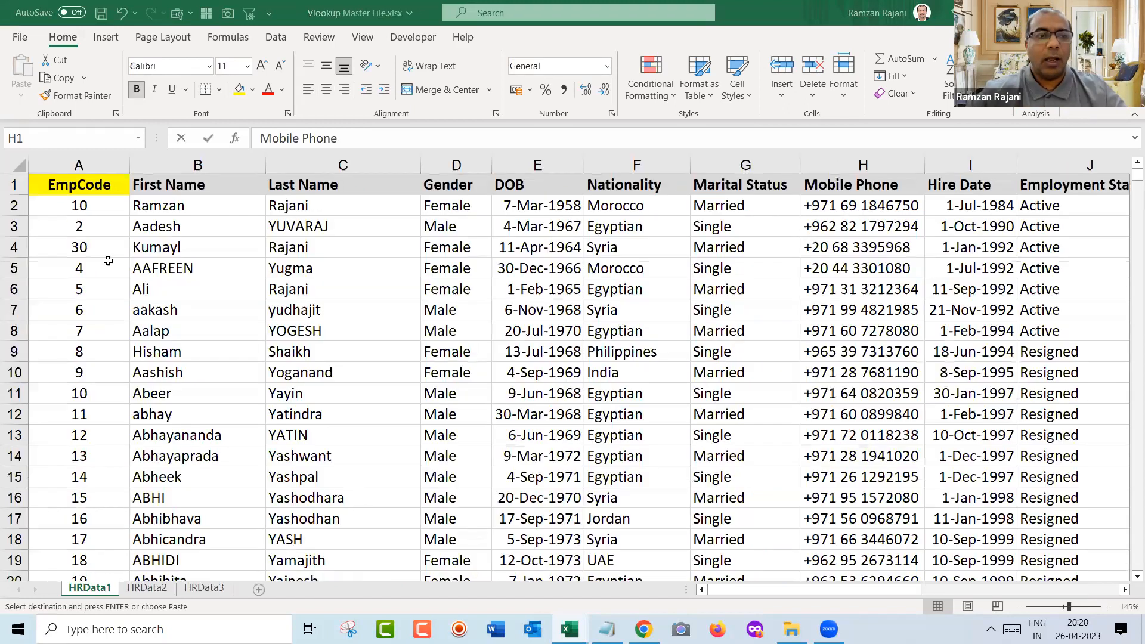
click(99, 169)
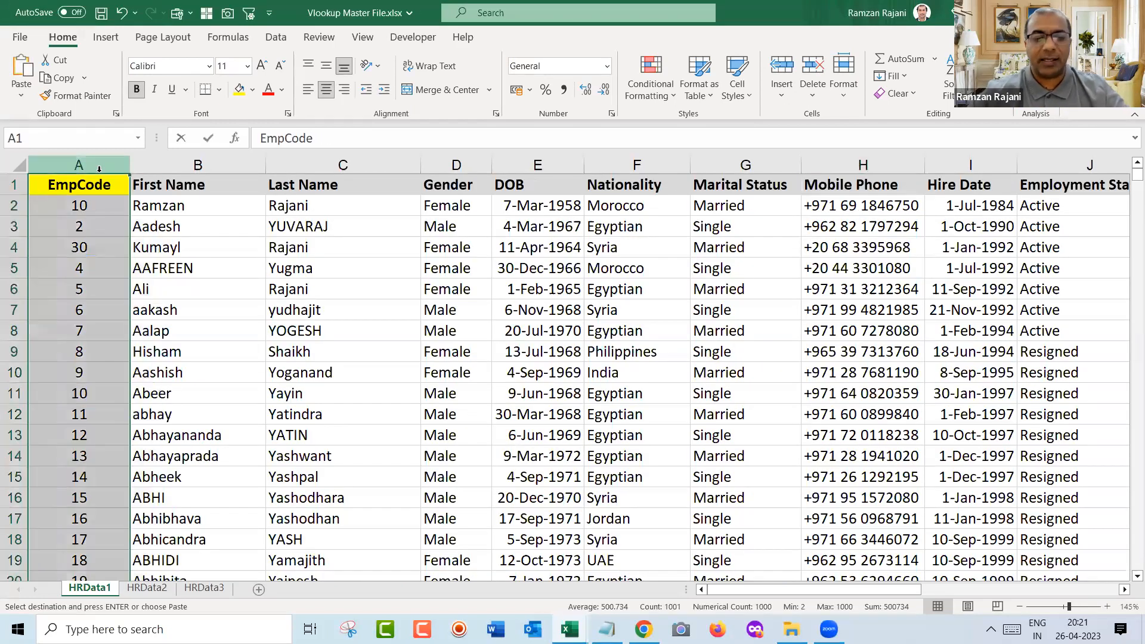
key(ctrl+f)
text(22)
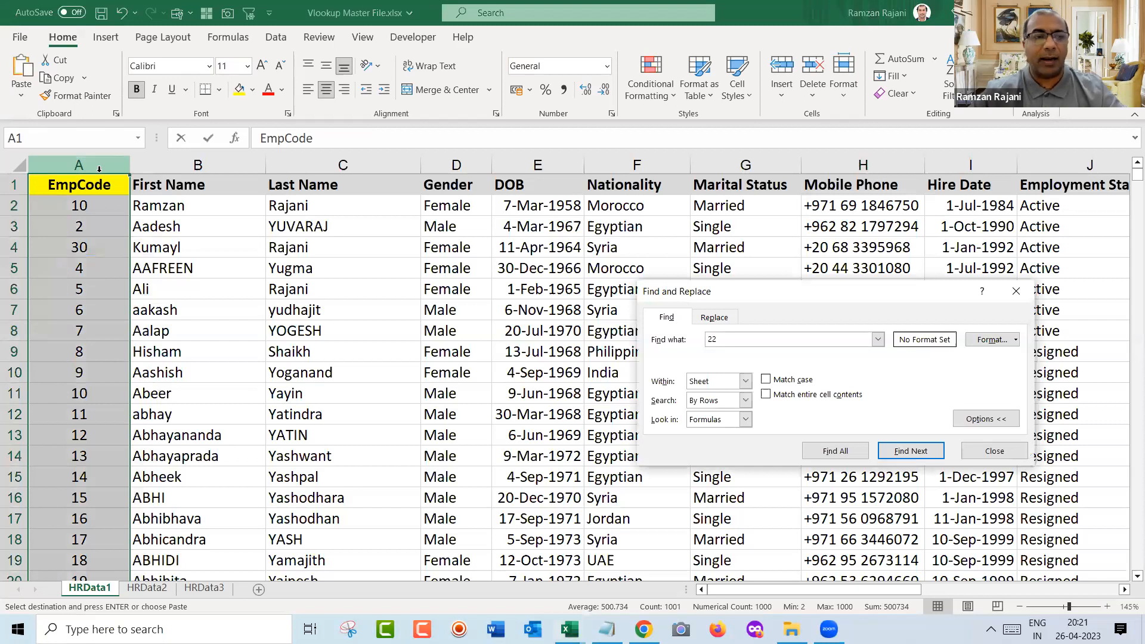
key(Return)
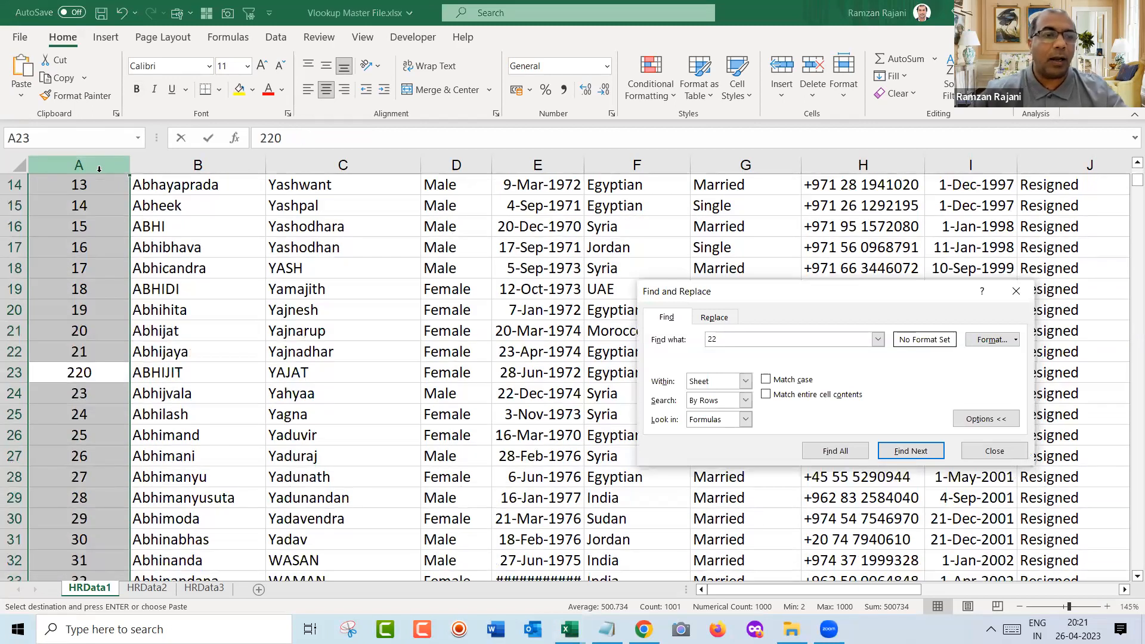
- Inspect the EmpCodes around the found cell A23 in HRData1 and return to row 6 of Vlookup DataRequested.xlsx
key(Escape)
key(shift+space)
key(Up)
key(Down)
key(Up)
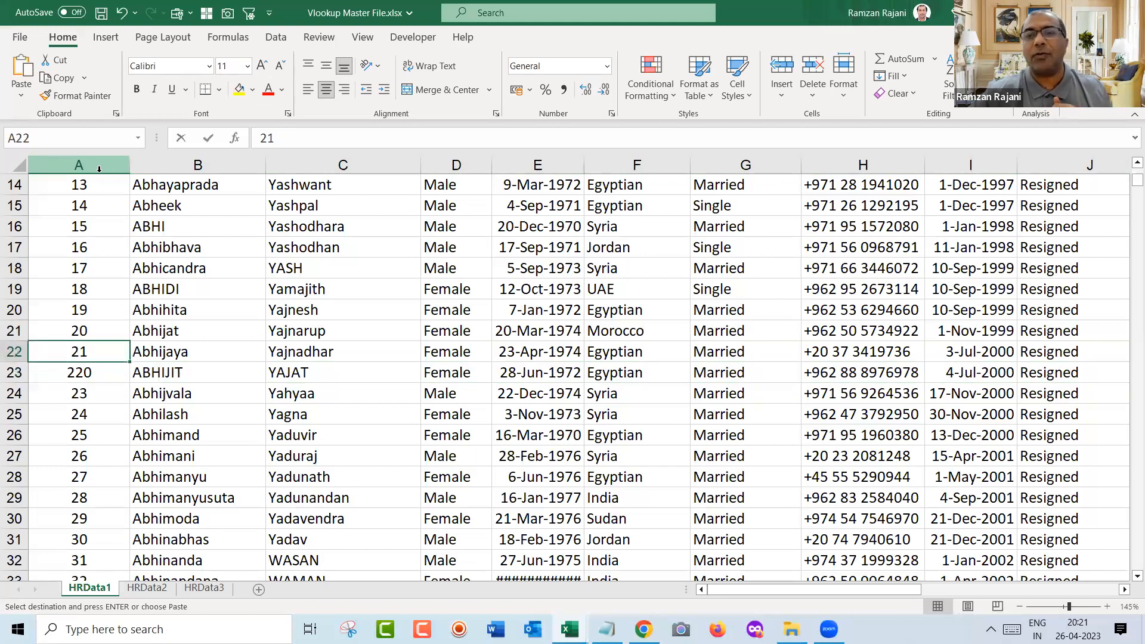
key(Down)
key(Down)
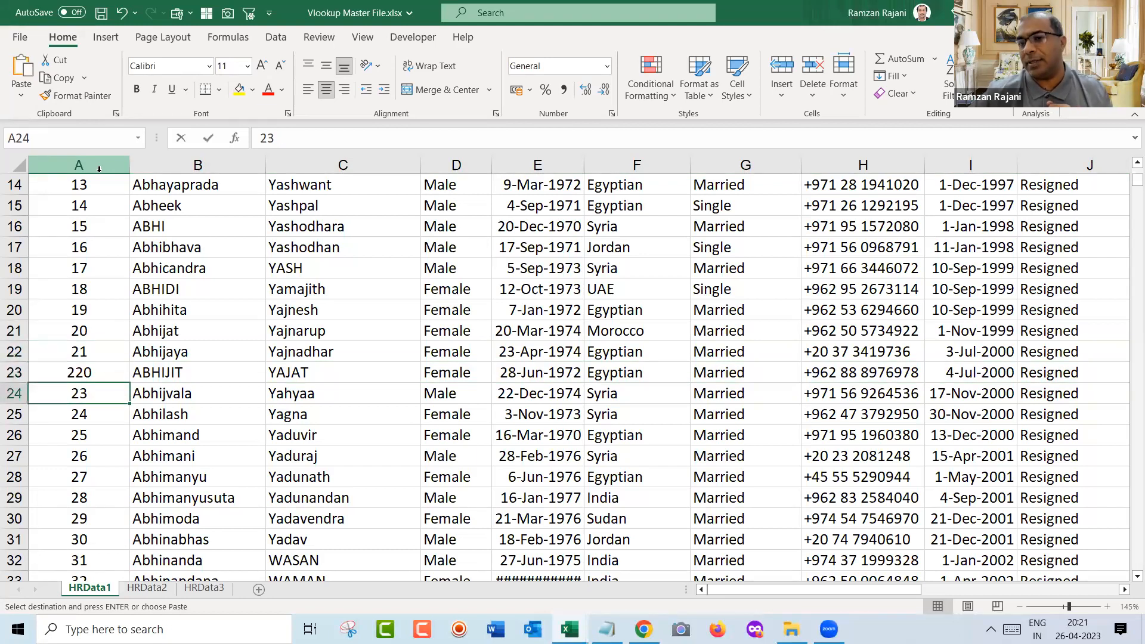
key(ctrl+Up)
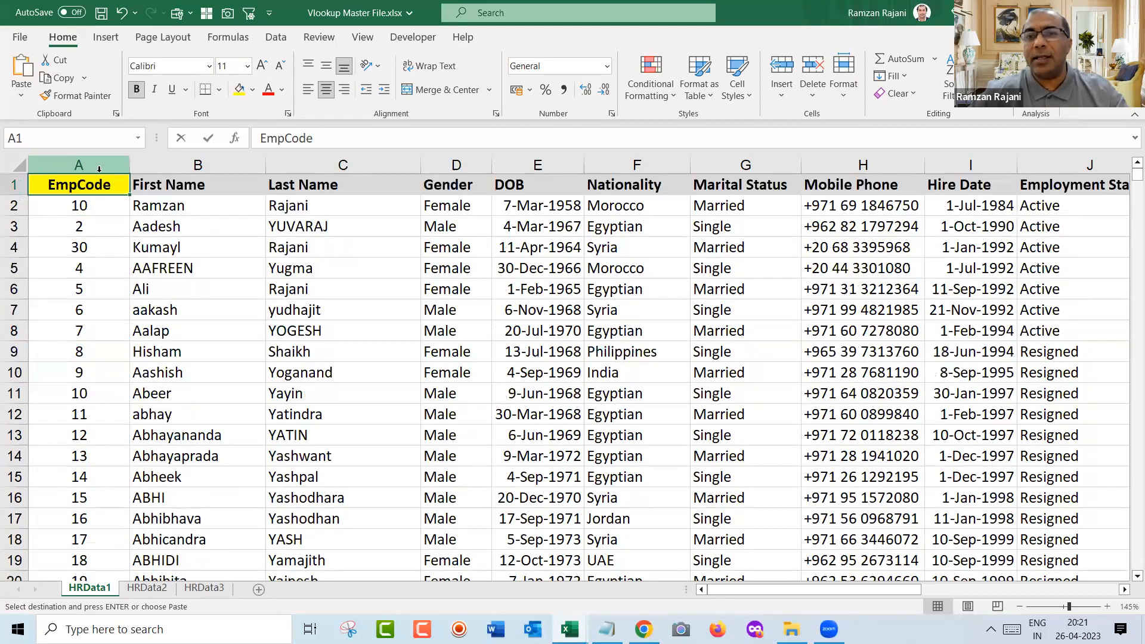
key(ctrl+Tab)
key(Escape)
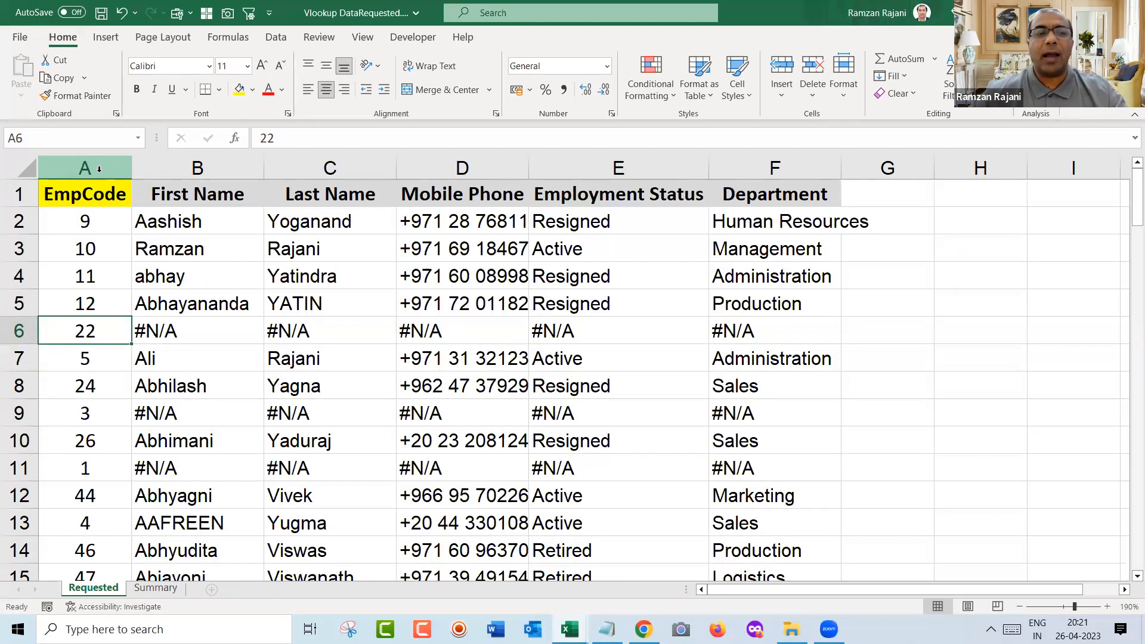
key(Right)
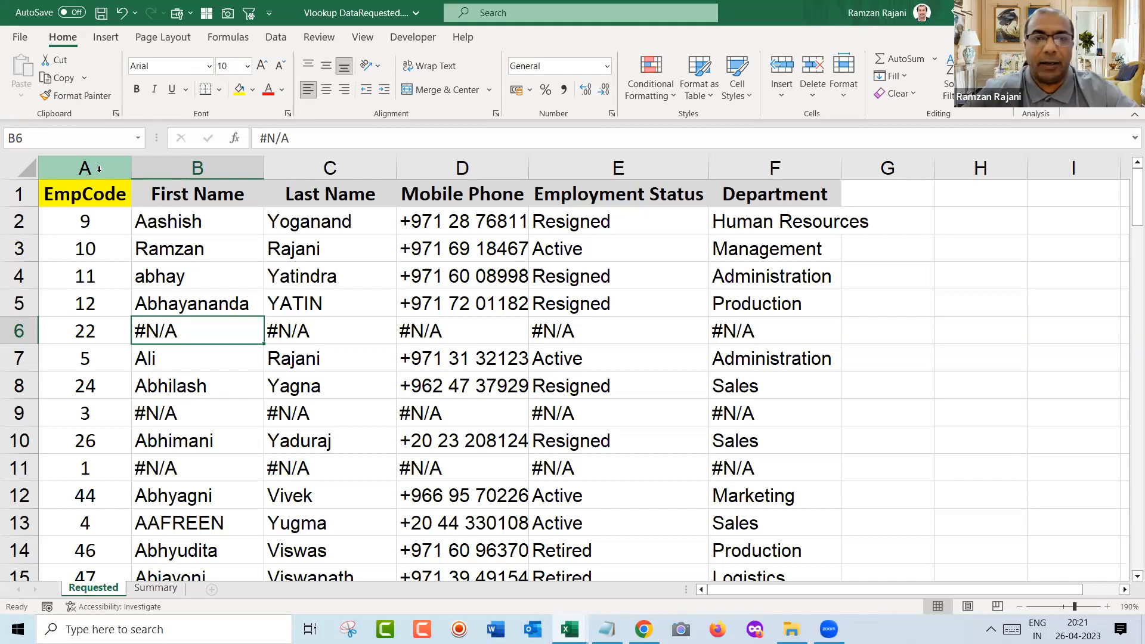
- Undo the paste as values in columns B:F to restore the VLOOKUP formulas
key(Up)
key(Up)
key(Up)
key(Up)
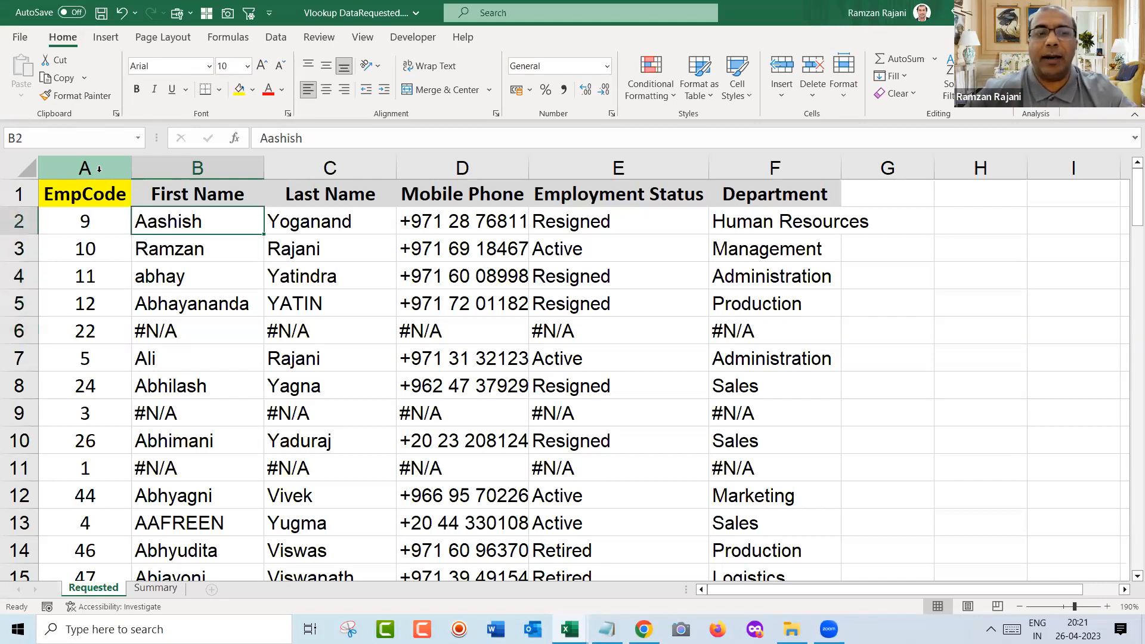
key(Up)
key(ctrl+shift+Right)
key(ctrl+shift+Down)
key(ctrl+c)
key(Escape)
key(Down)
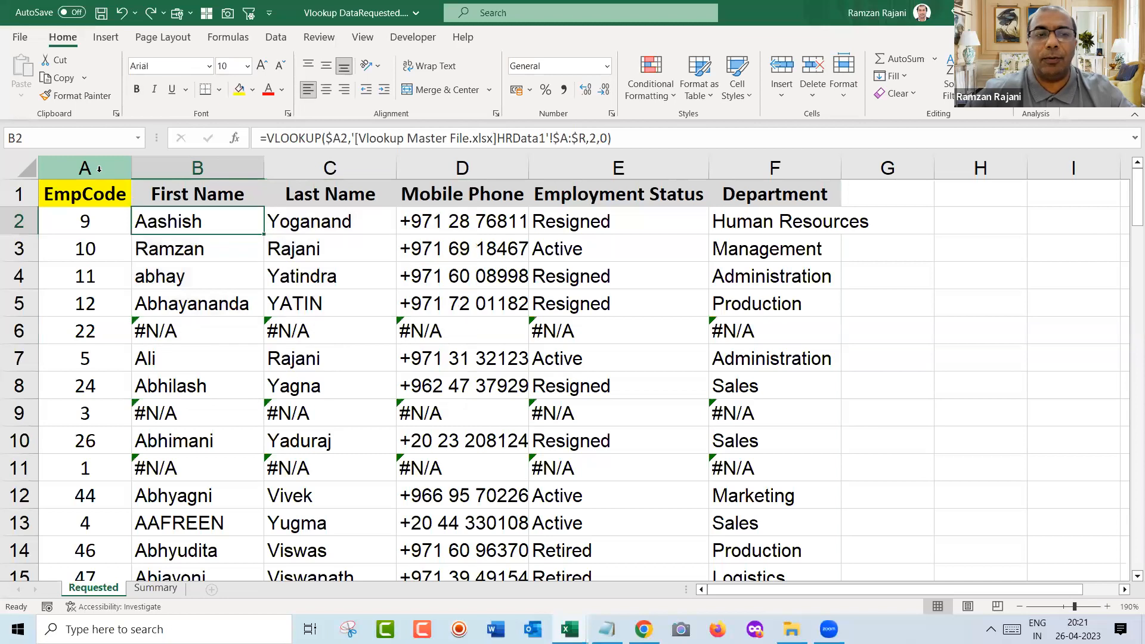
- Clear all lookup formulas below the headers in columns B:F except the First Name formula in B2
key(Right)
key(ctrl+space)
key(Left)
key(Down)
key(ctrl+shift+Down)
key(Delete)
key(Up)
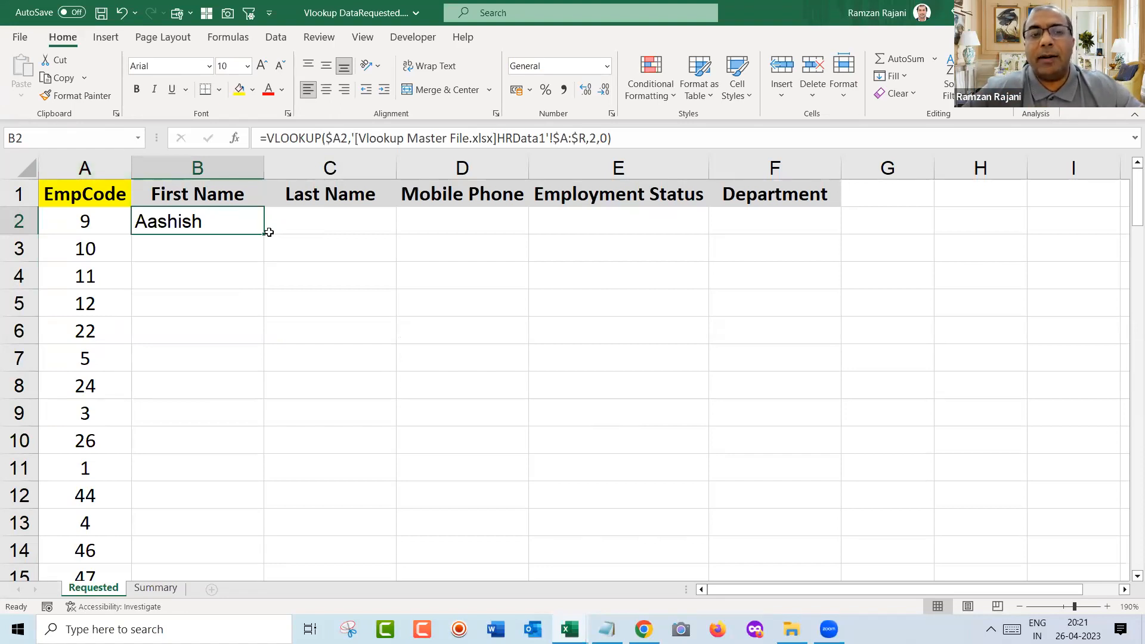
- Try filling the B2 formula down to B10 and undo the fill
drag(267, 232, 283, 444)
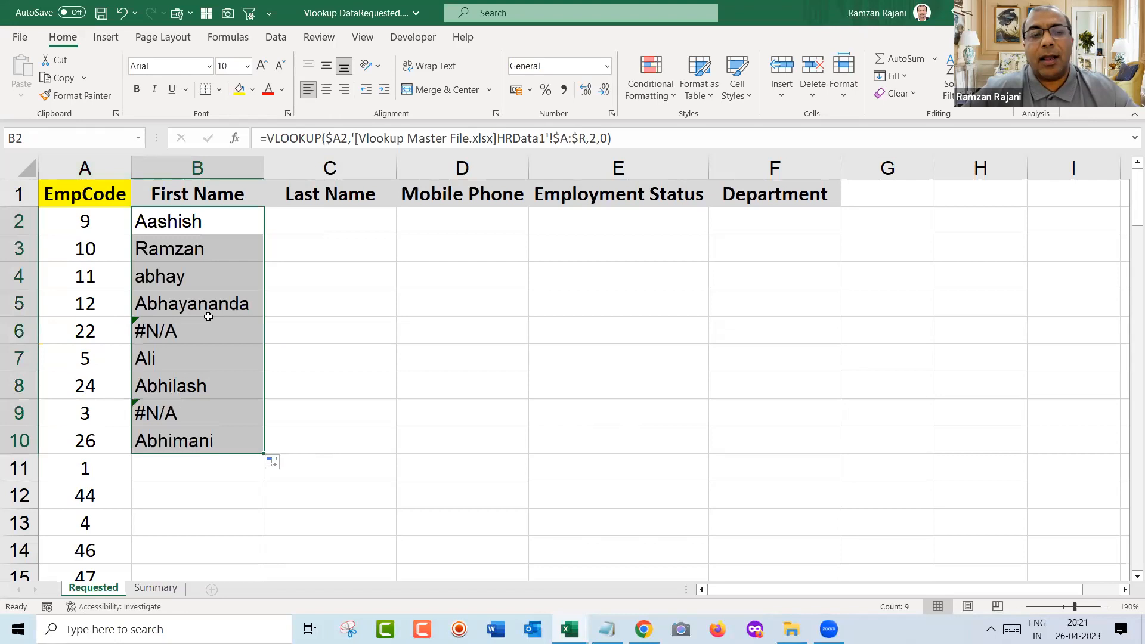
key(ctrl+z)
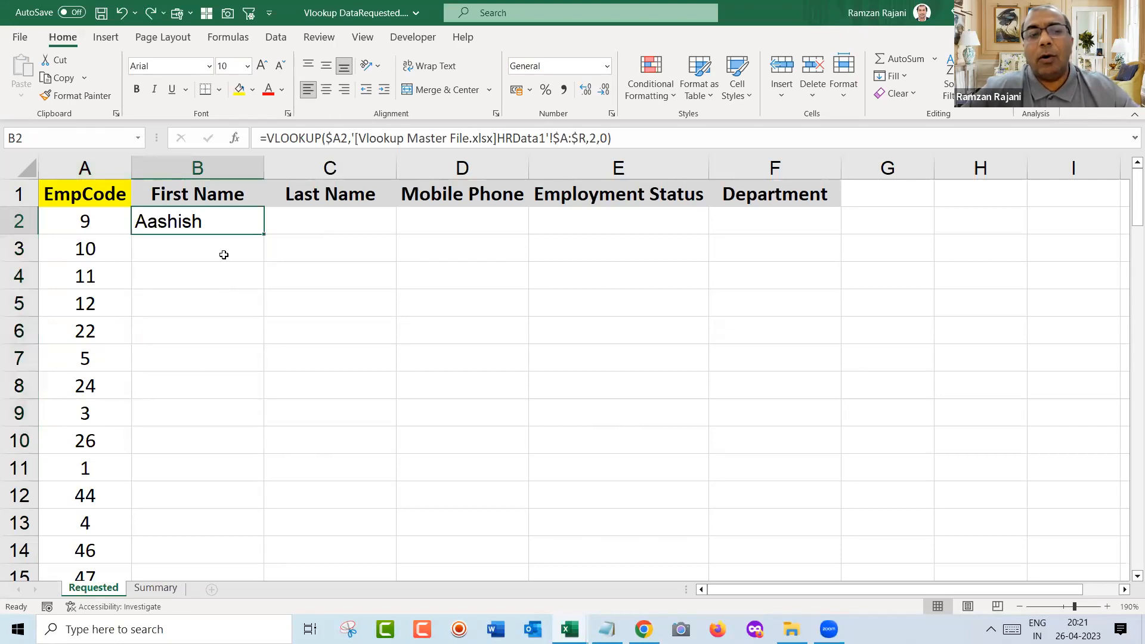
- Insert IFERROR with its opening parenthesis in front of the VLOOKUP in the First Name formula in B2
double_click(227, 224)
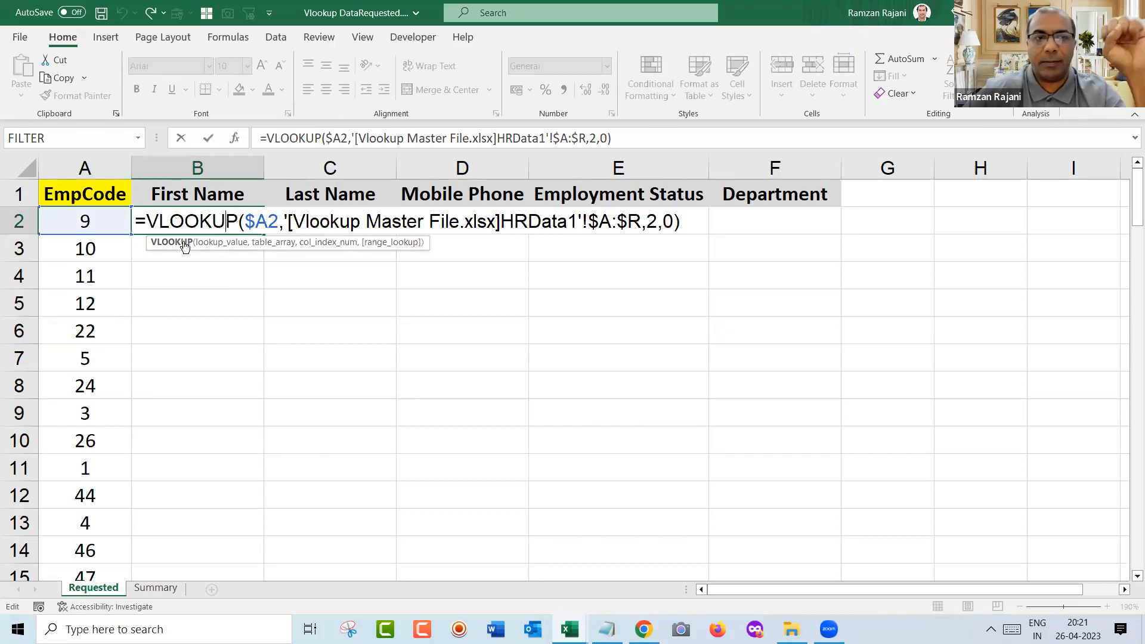
click(145, 220)
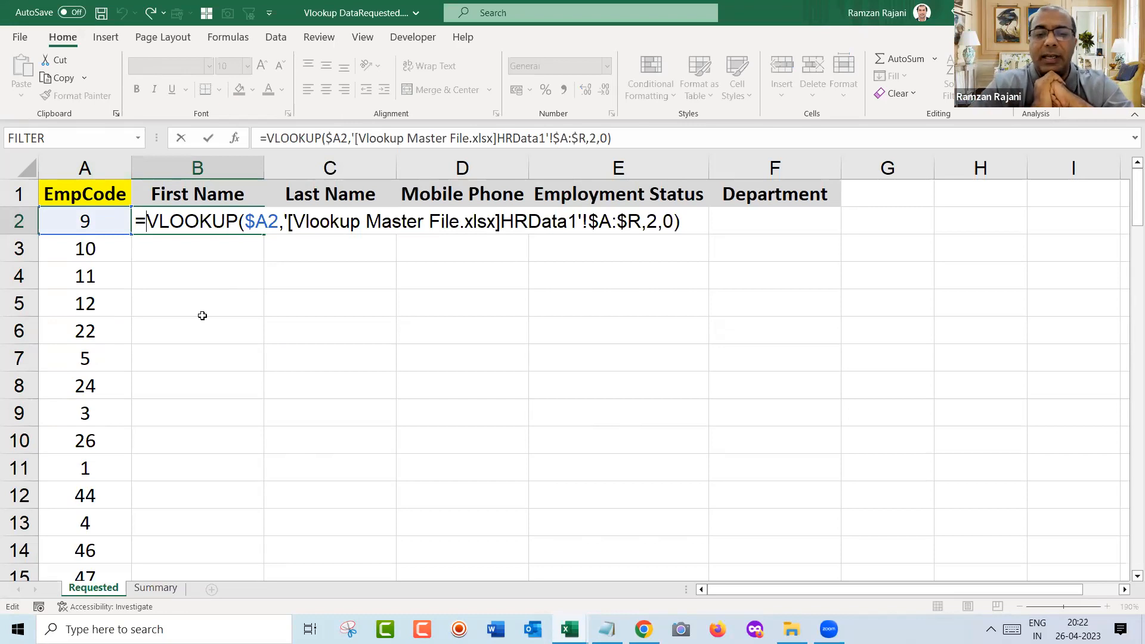
text(if)
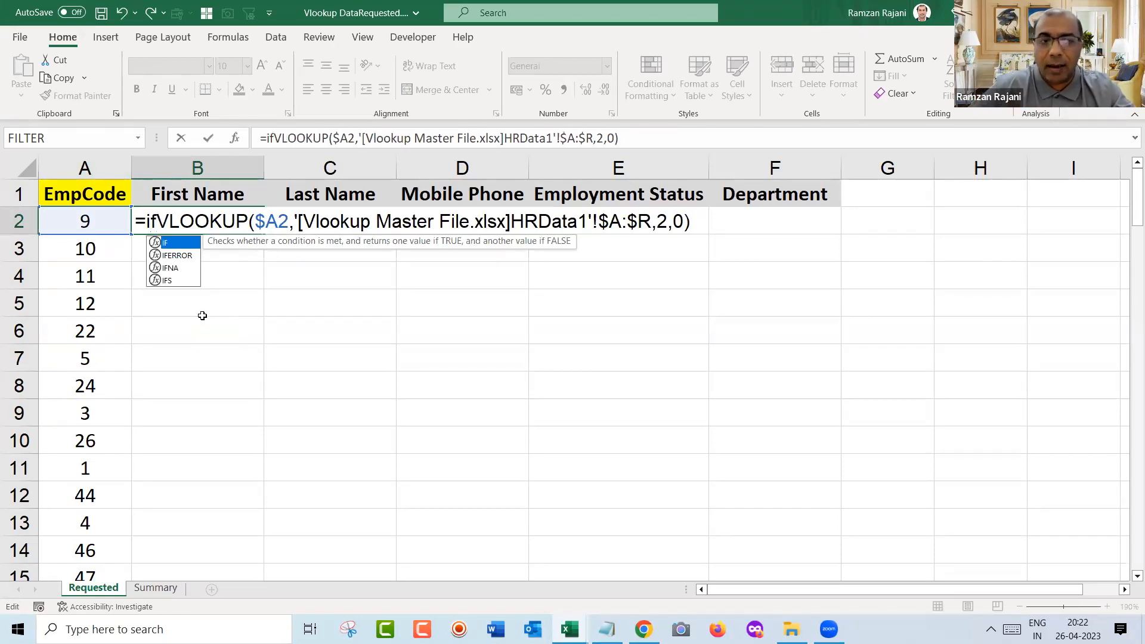
key(Down)
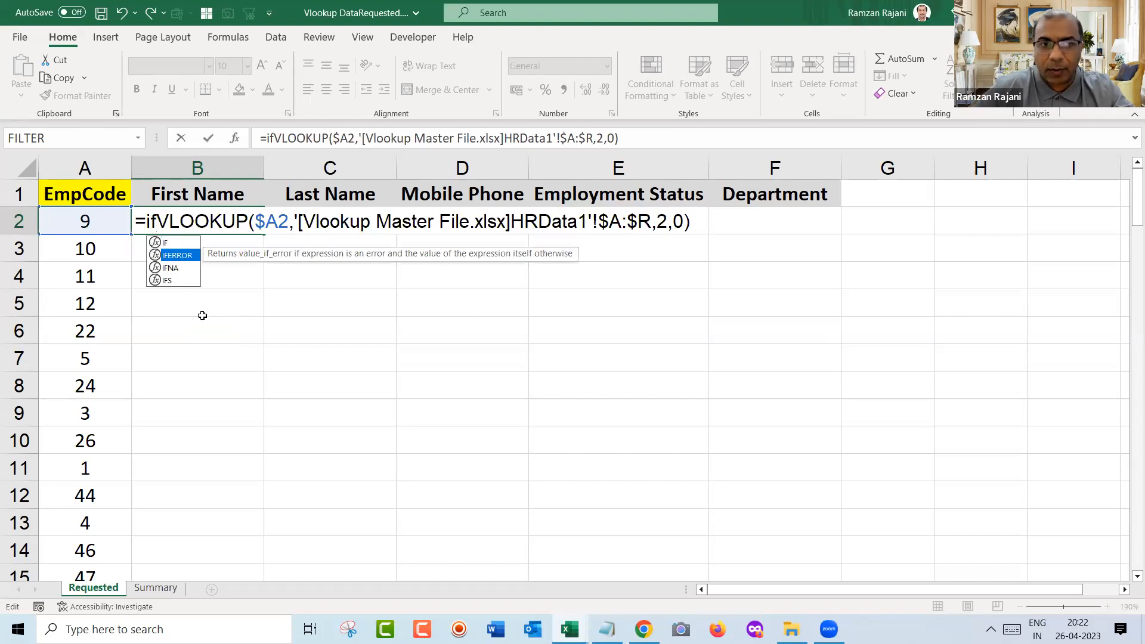
double_click(177, 257)
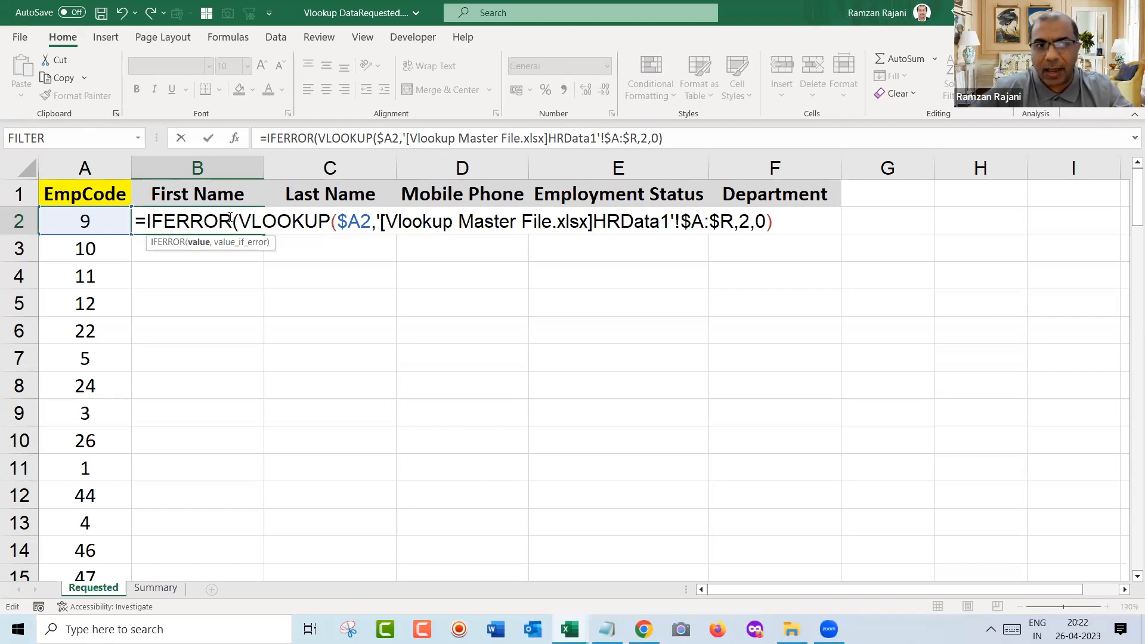
drag(152, 220, 232, 221)
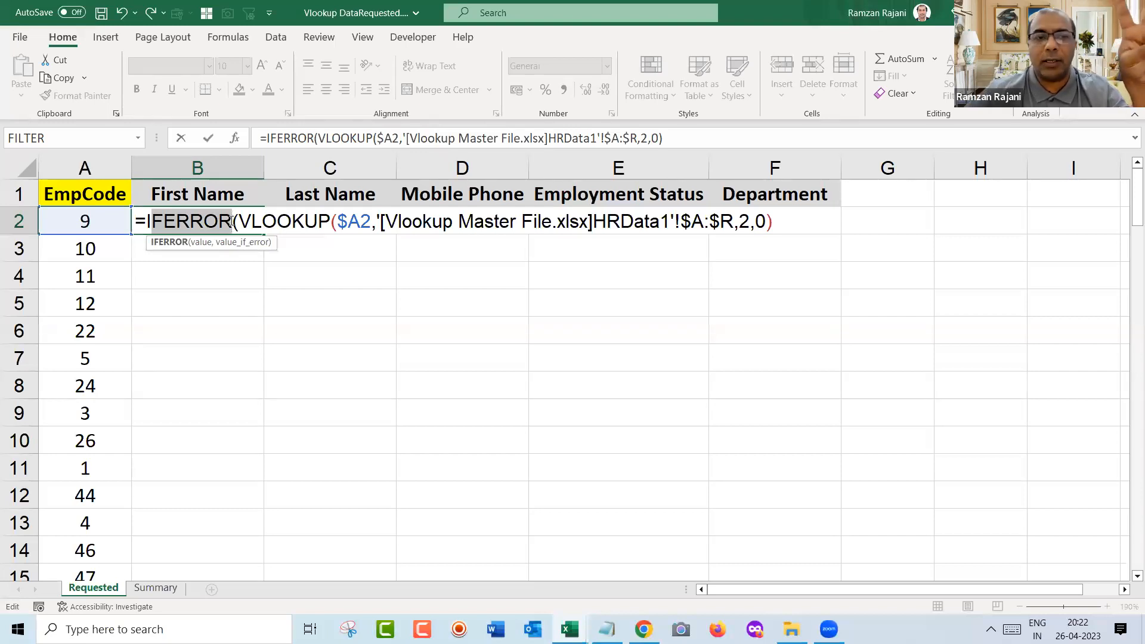
click(217, 219)
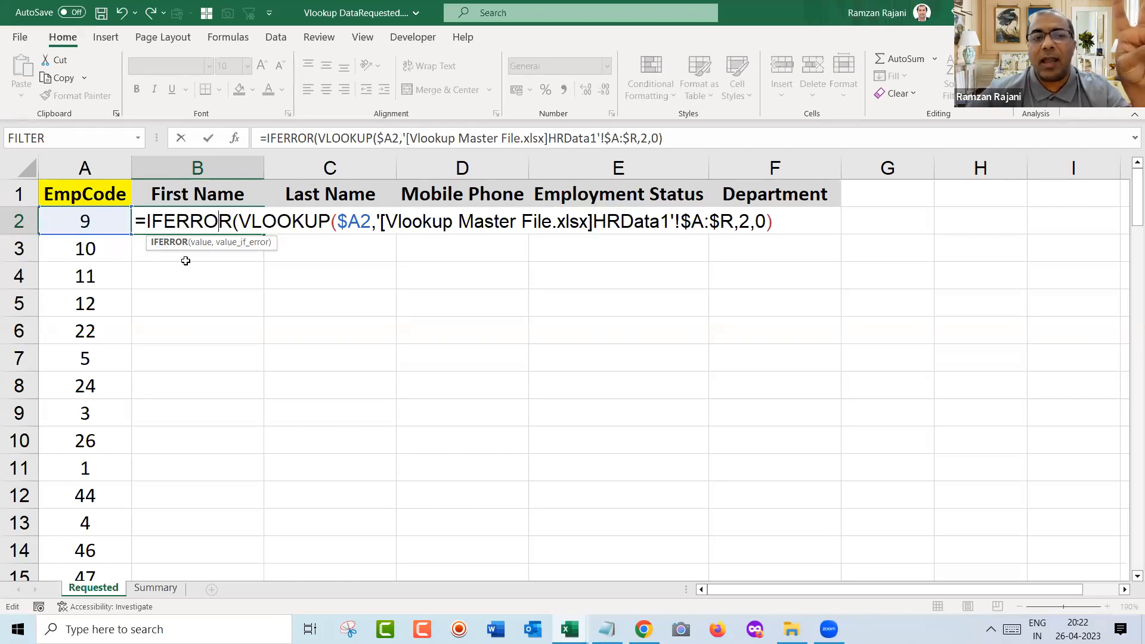
drag(240, 221, 765, 263)
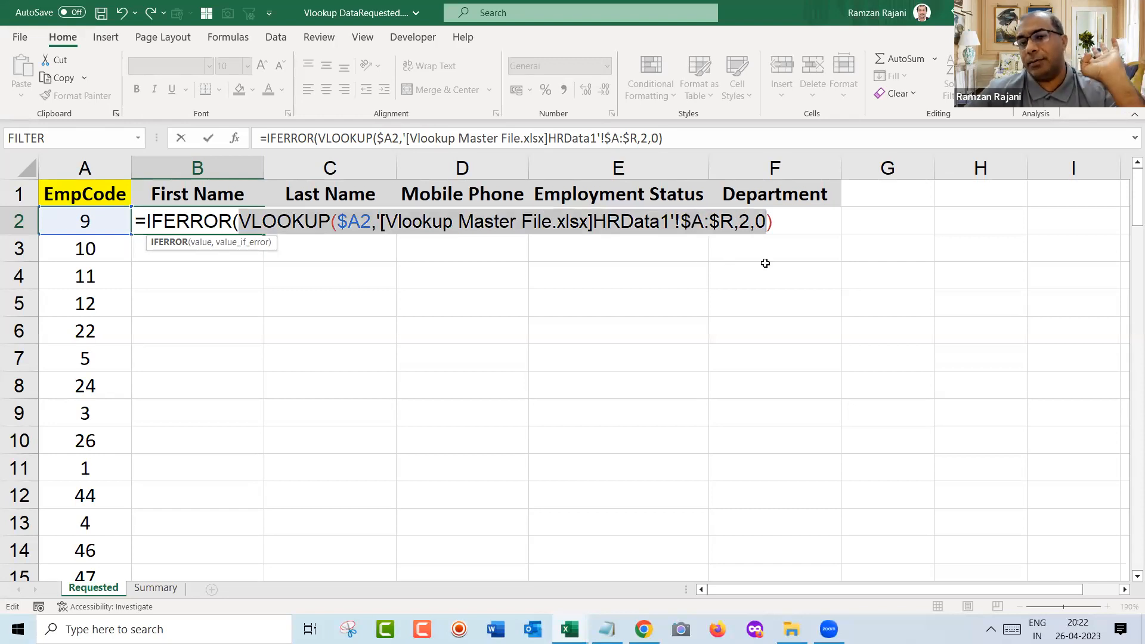
click(216, 223)
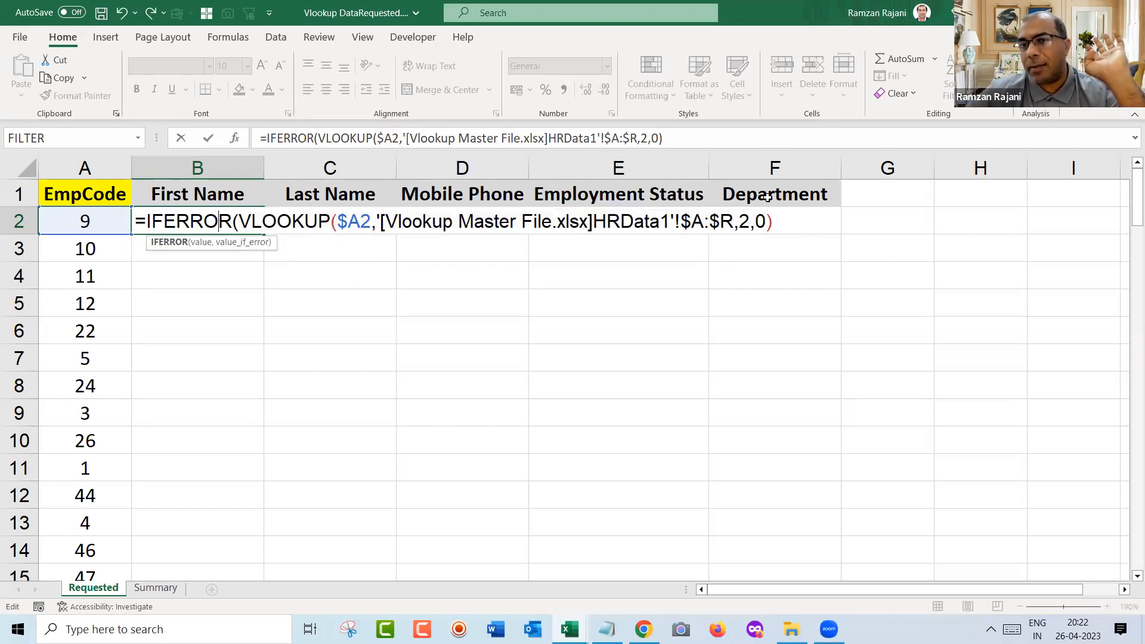
- Add "No Data" as the value_if_error argument, close the IFERROR formula in B2 and enter it
key(End)
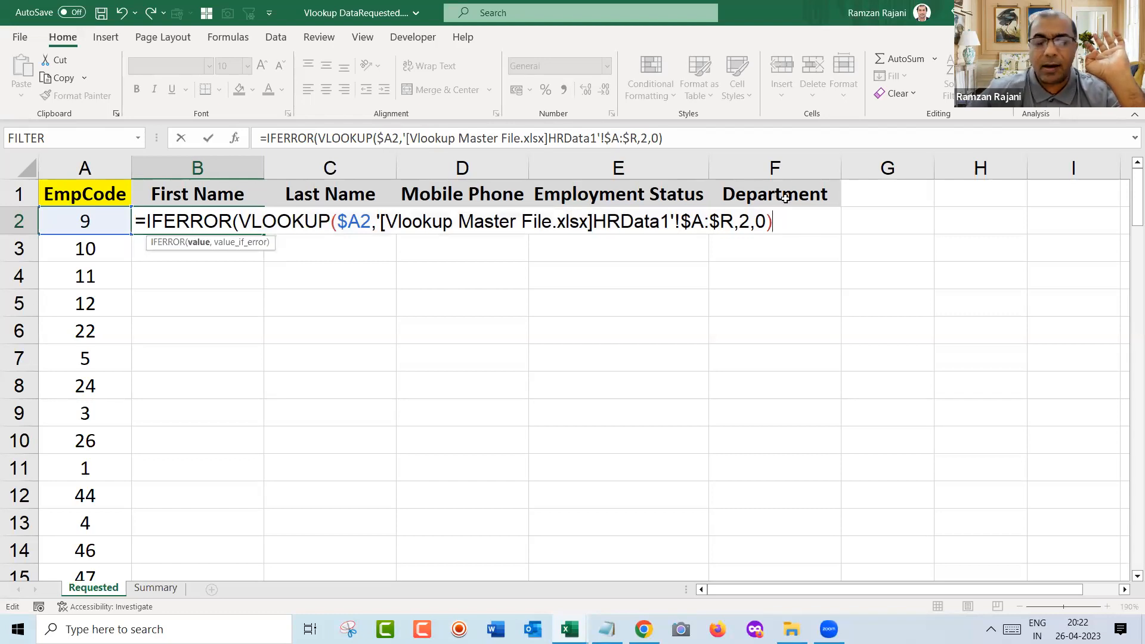
text(,)
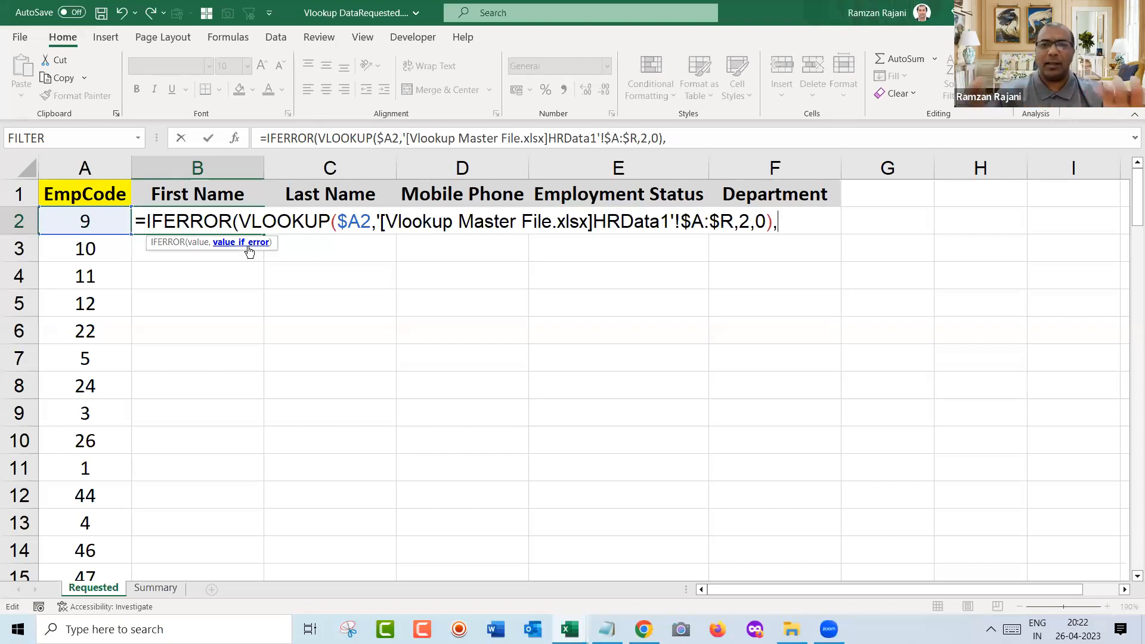
text(")
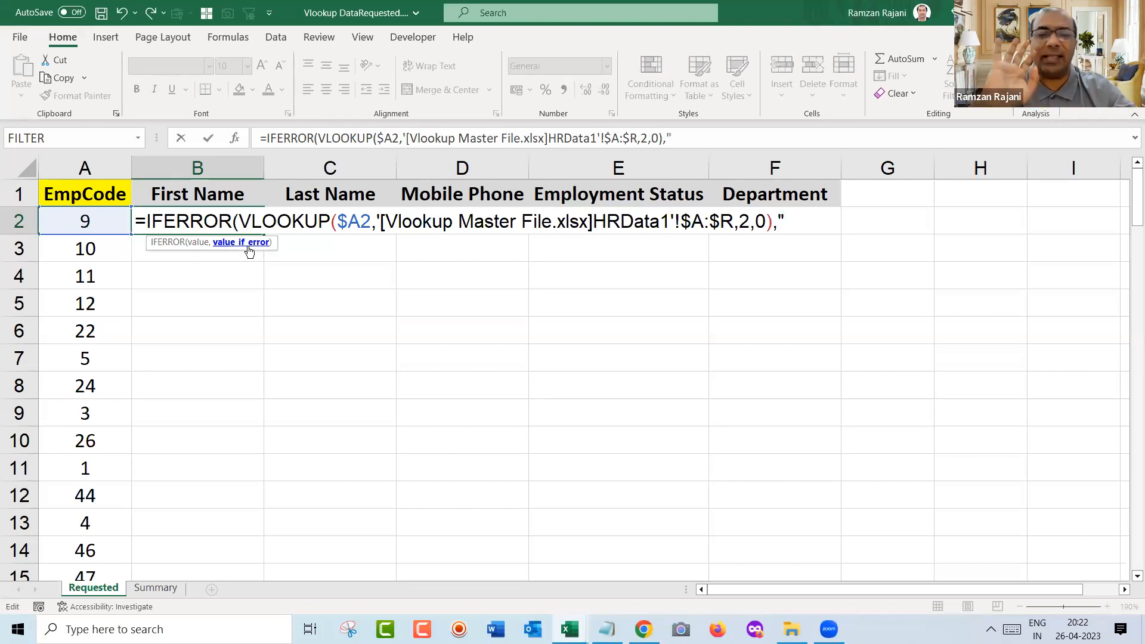
text(N)
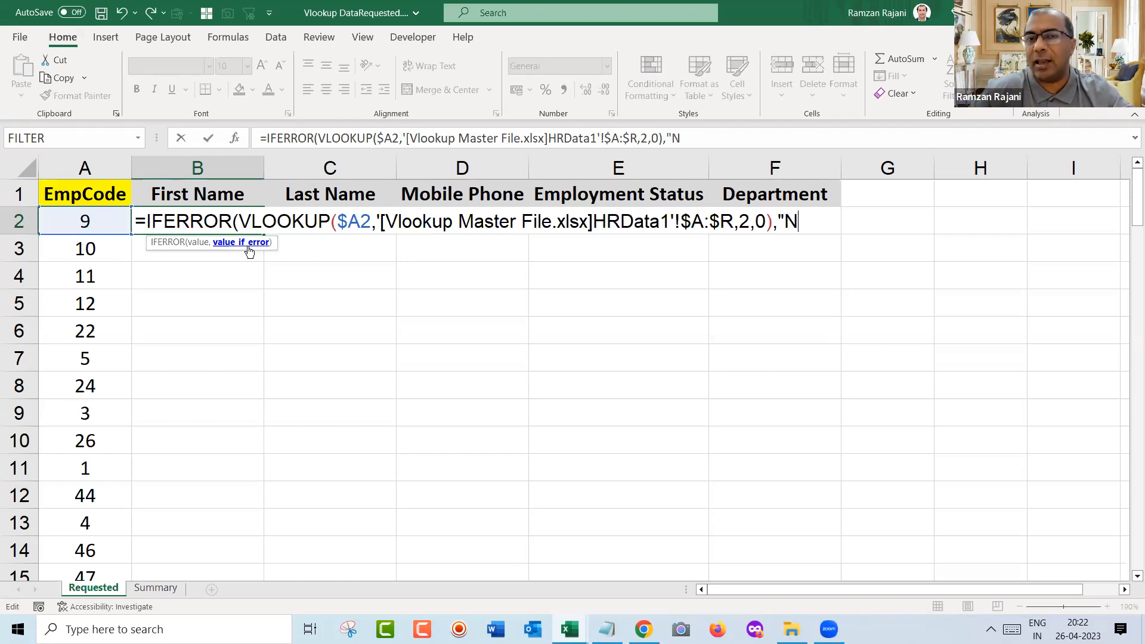
text(o Doa)
key(BackSpace)
key(BackSpace)
text(ata)
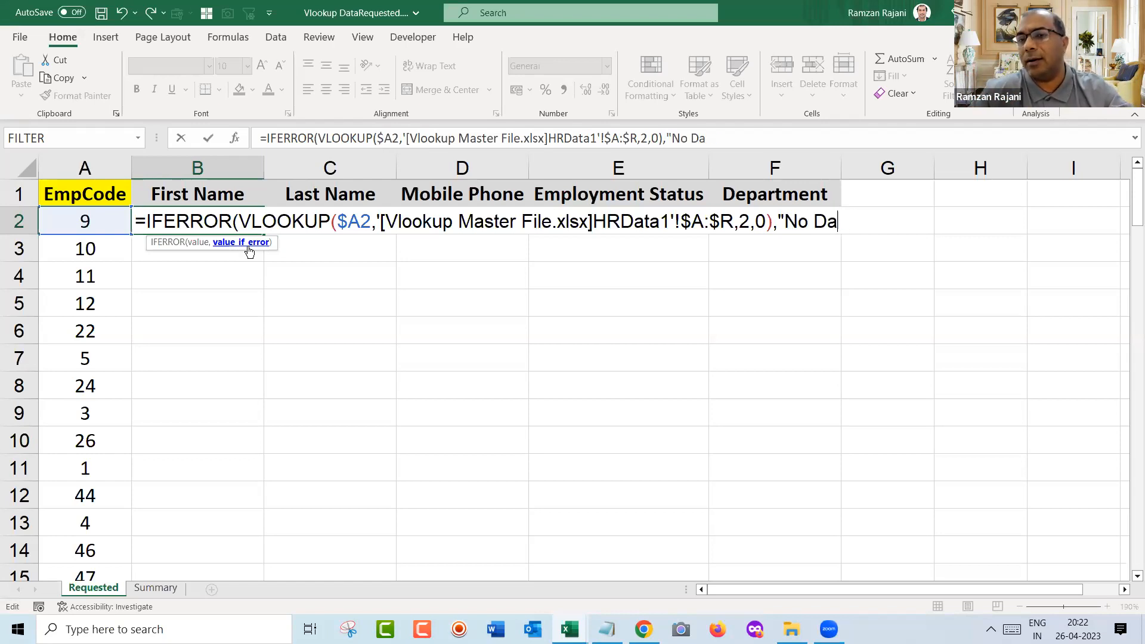
text(")
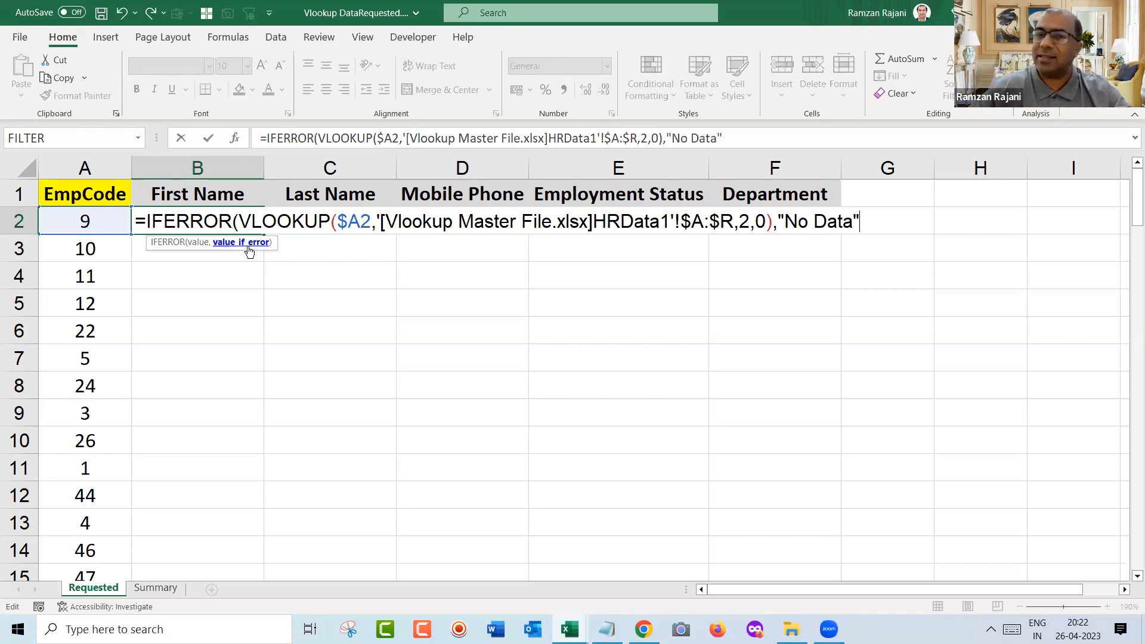
text())
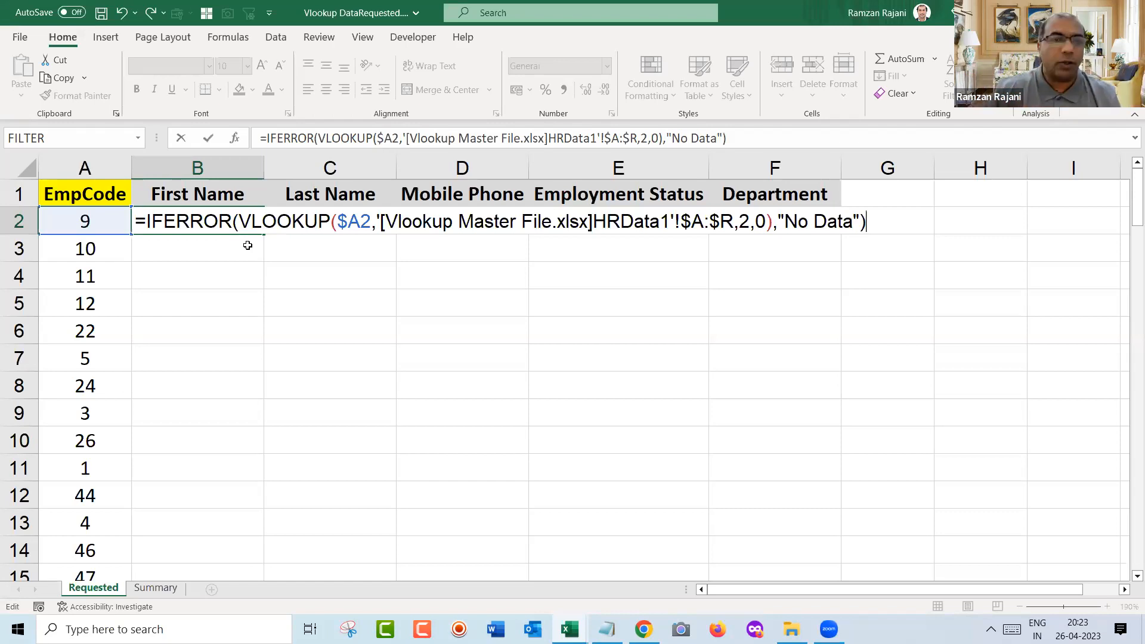
key(Return)
key(Up)
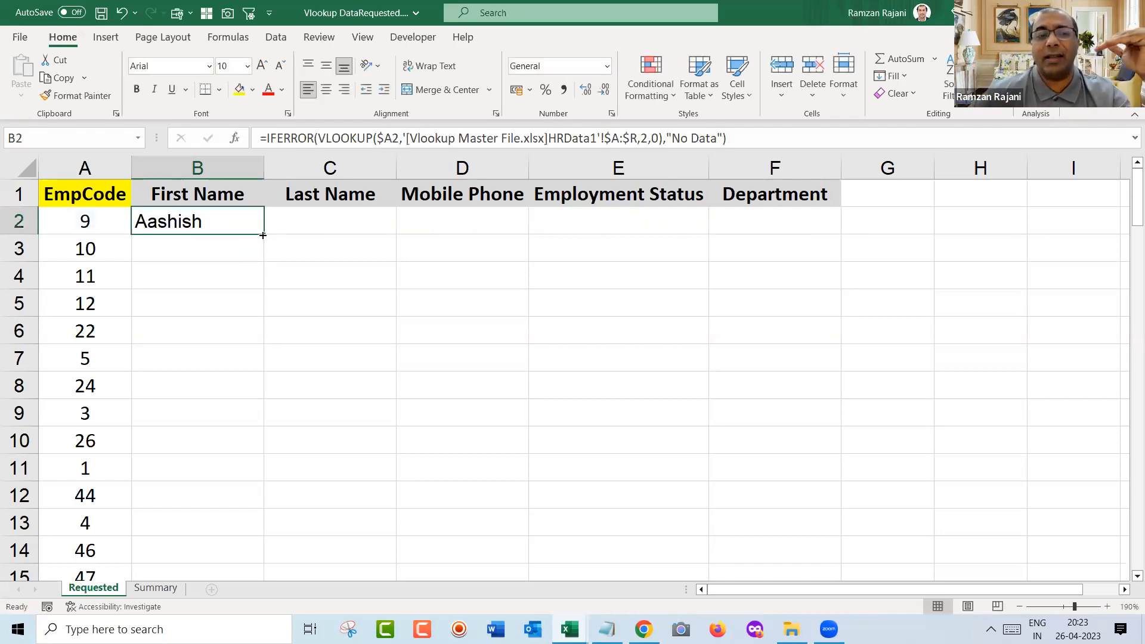
- Fill the B2 formula down the First Name column and check cells B6 and B9
double_click(263, 235)
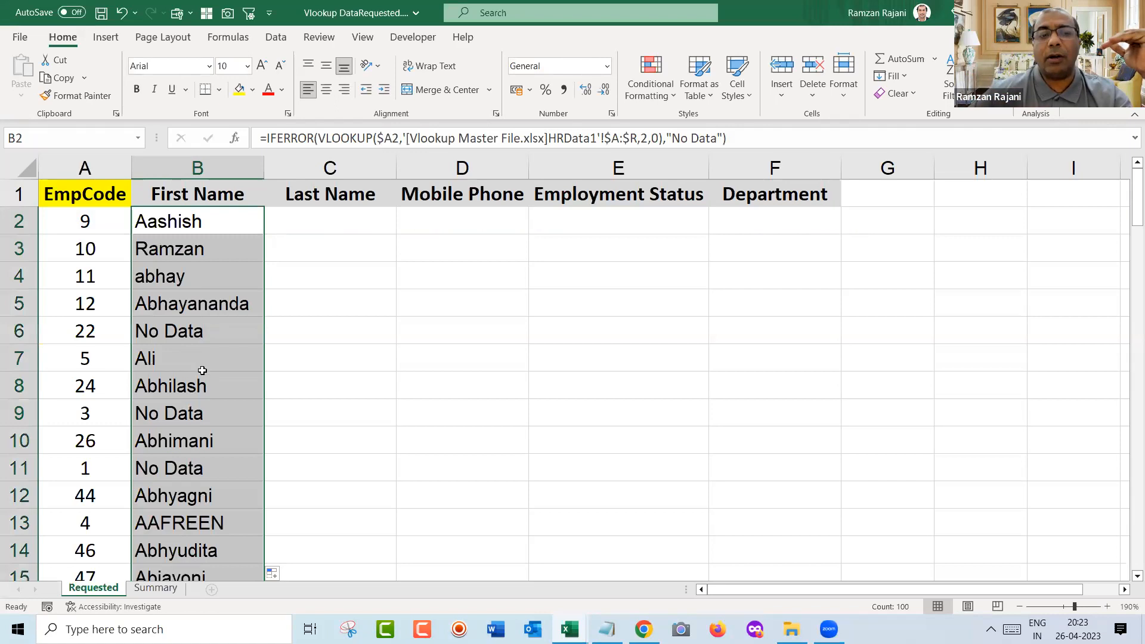
click(205, 332)
click(188, 409)
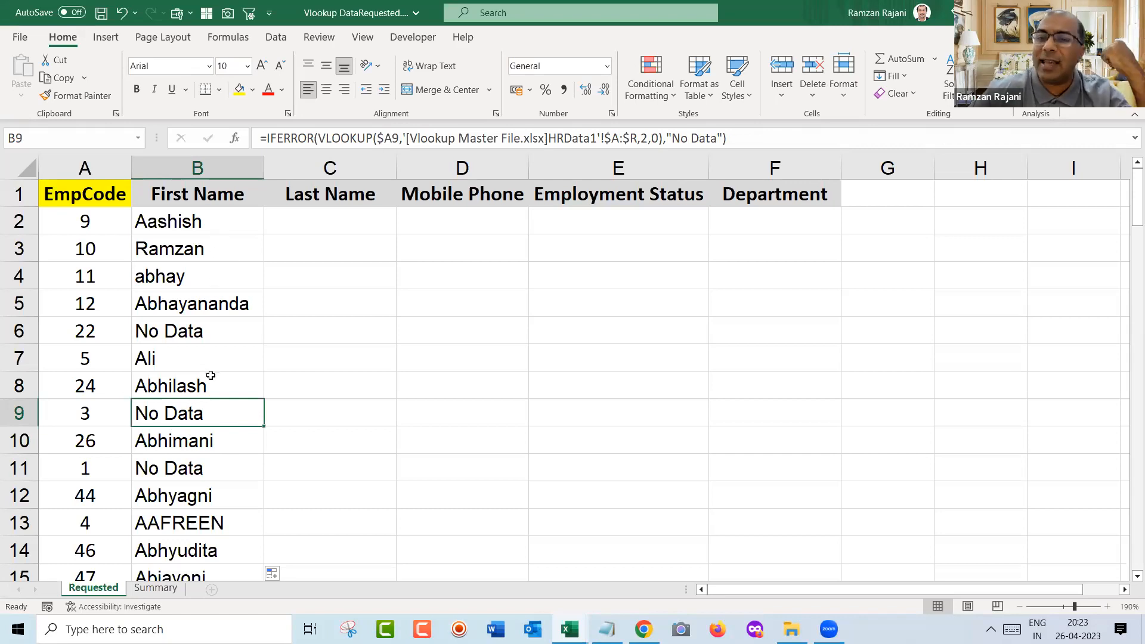
- Highlight First Name cells from B2 down that equal "No Data" with Light Red Fill with Dark Red Text using conditional formatting
click(228, 228)
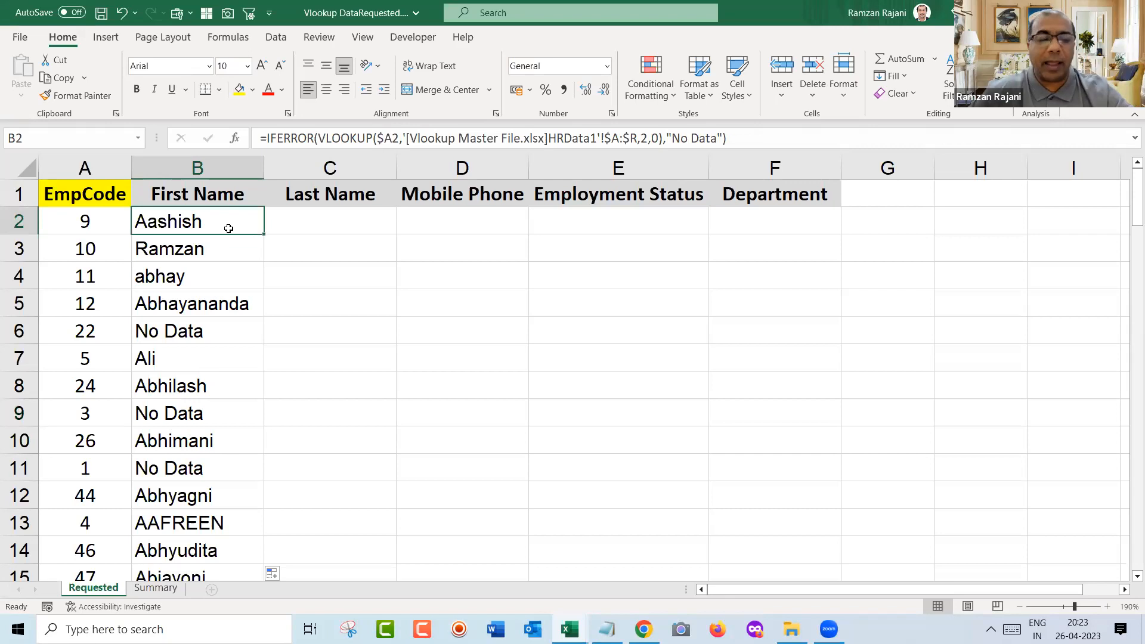
key(ctrl+shift+Down)
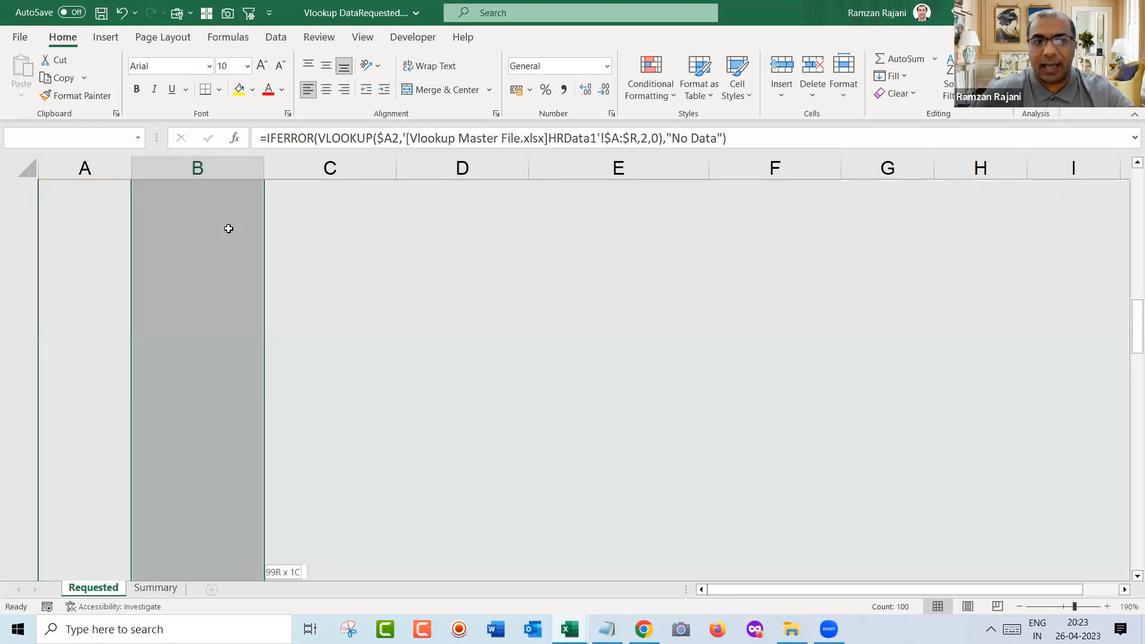
click(632, 93)
mouse_move(715, 125)
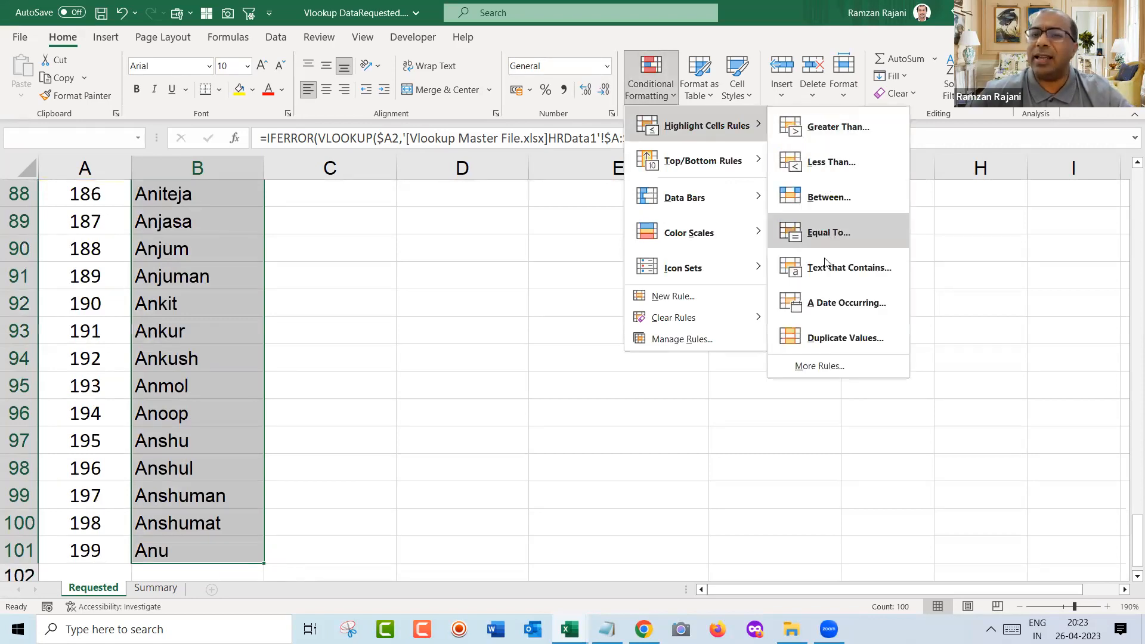
click(826, 241)
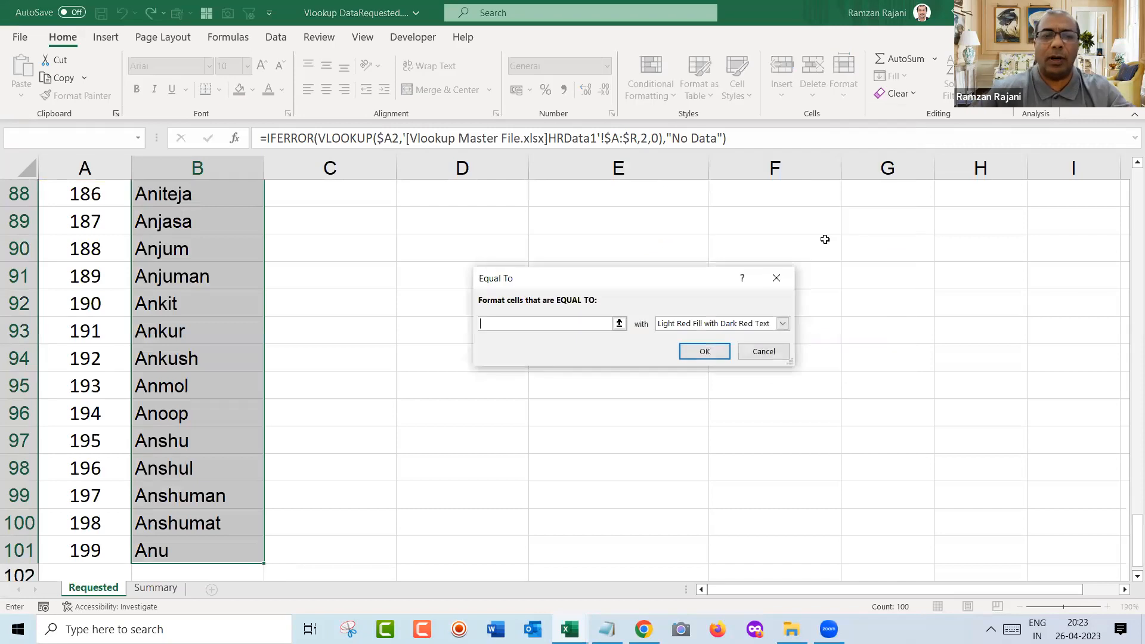
text(No Do)
text(ta)
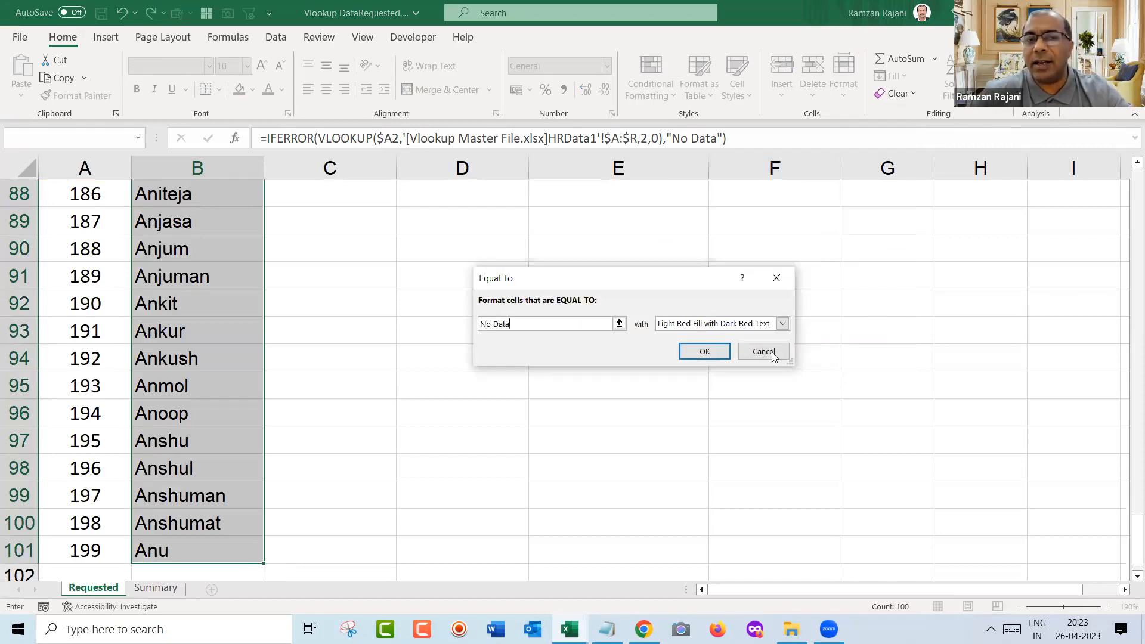
click(684, 326)
click(687, 336)
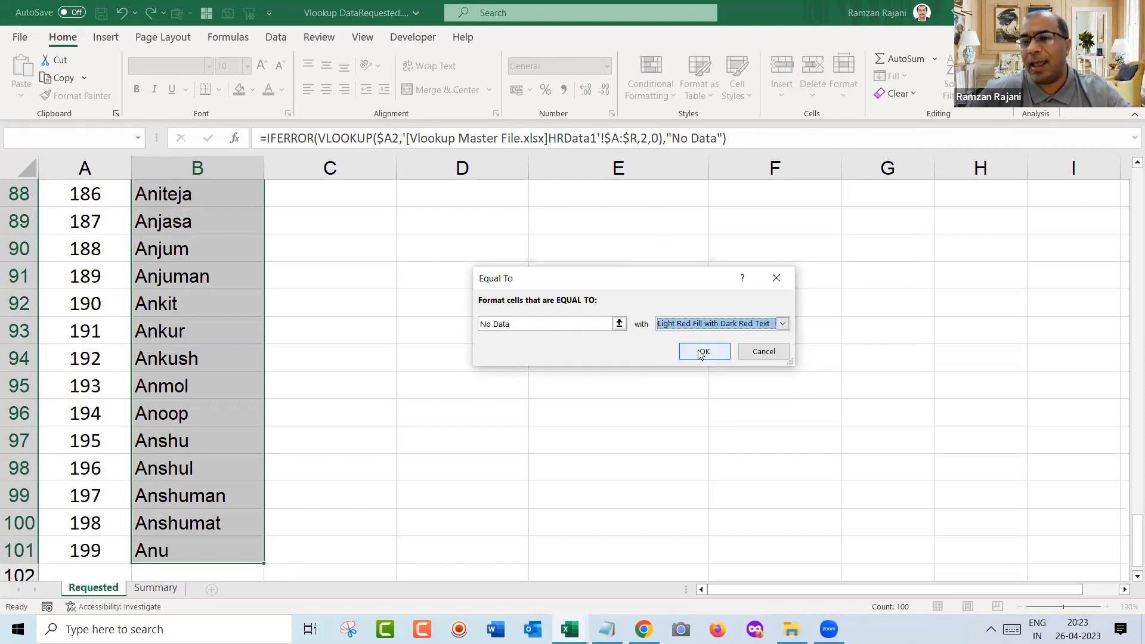
click(703, 352)
key(ctrl+Up)
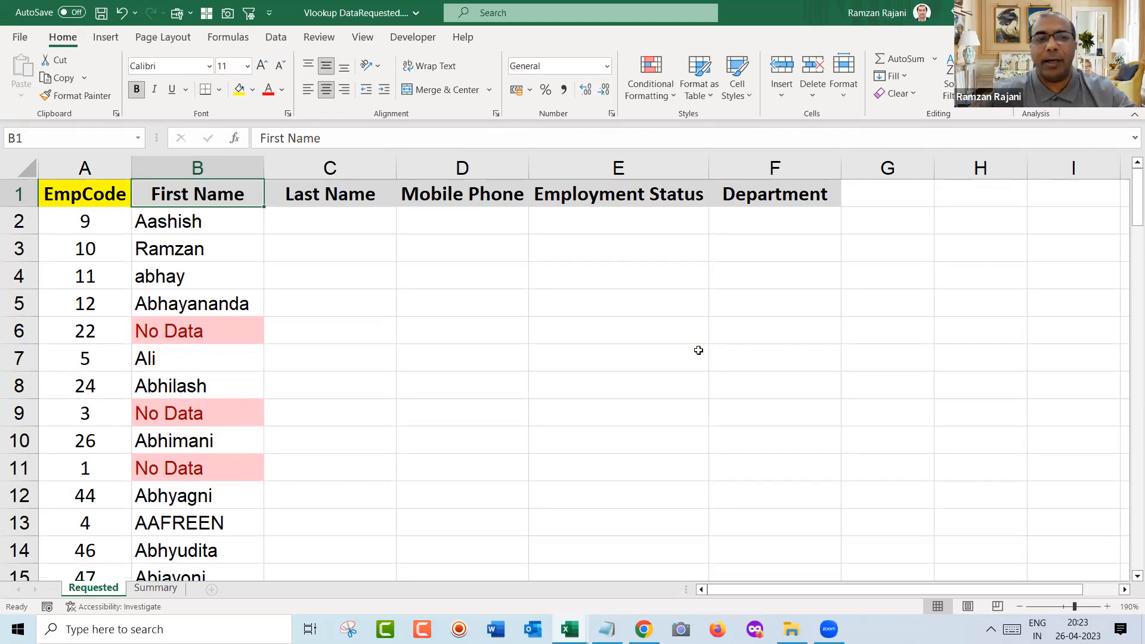
- Change the IFERROR fallback in the B2 formula to an empty string ""
key(Down)
key(F2)
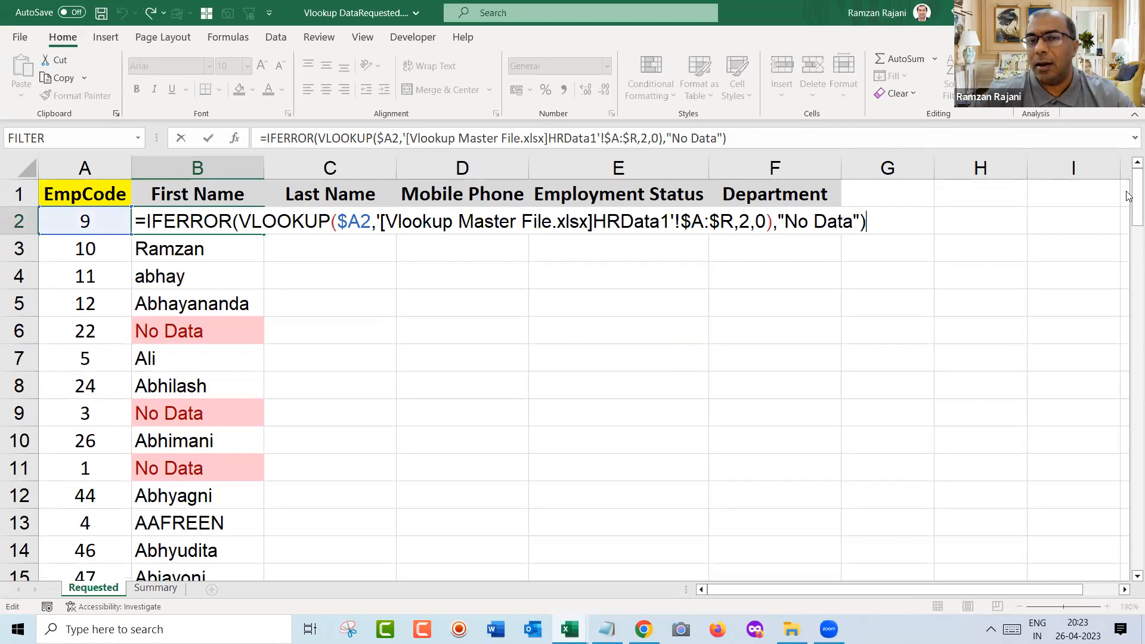
key(Left)
key(Left)
key(ctrl+shift+Left)
key(ctrl+shift+Left)
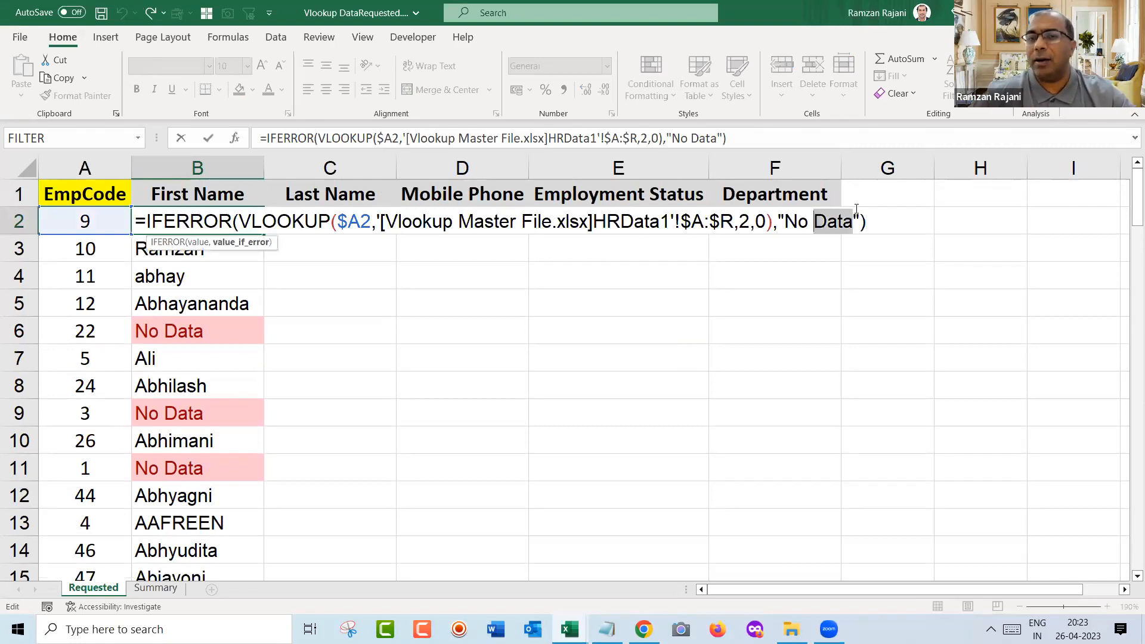
key(BackSpace)
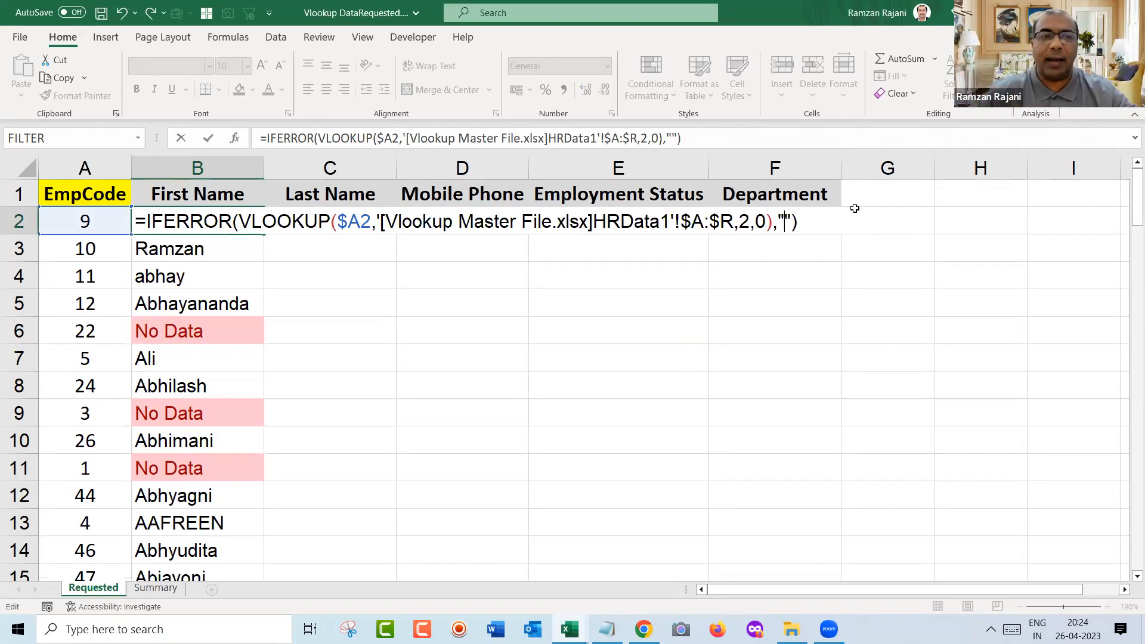
key(Return)
key(Up)
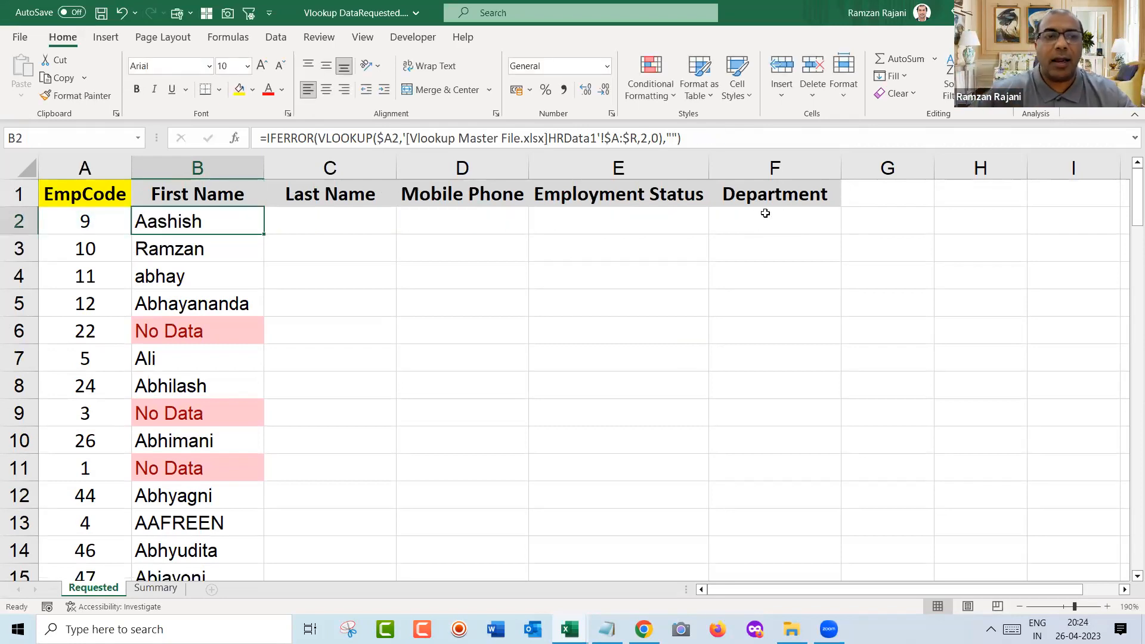
- Fill the blank-fallback formula from B2 down the First Name column and check B6
double_click(263, 234)
click(206, 329)
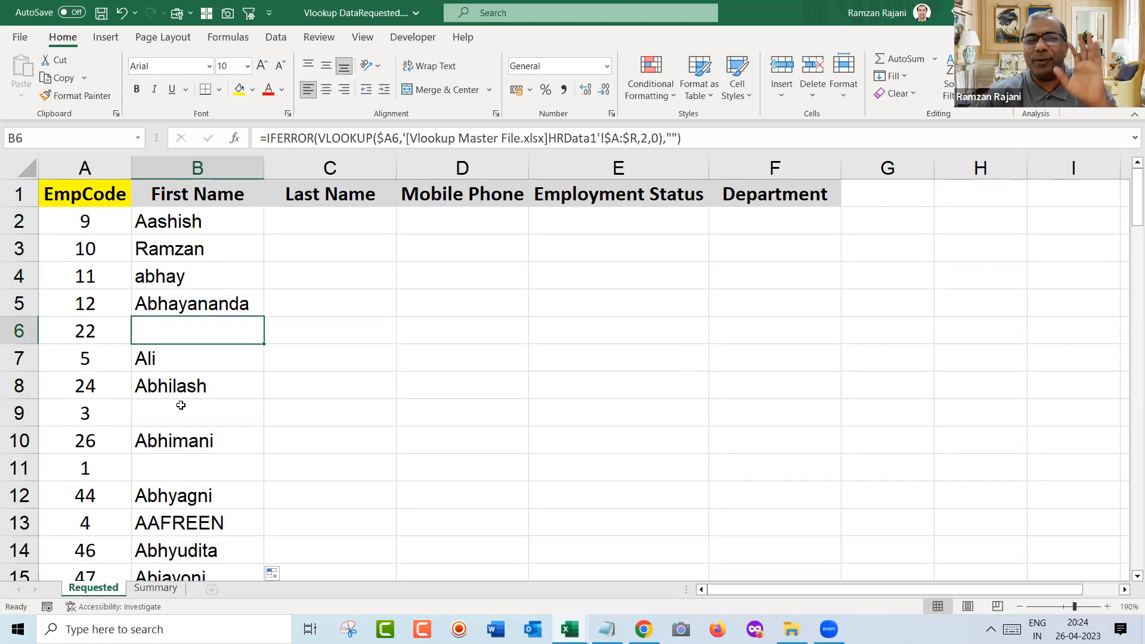
click(238, 213)
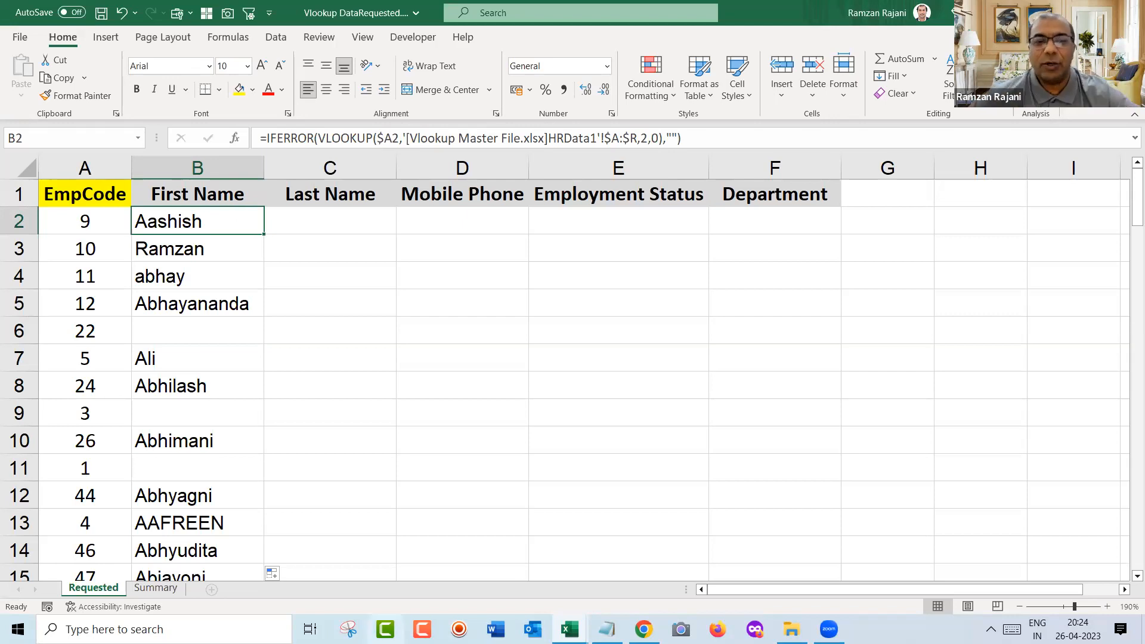
click(430, 624)
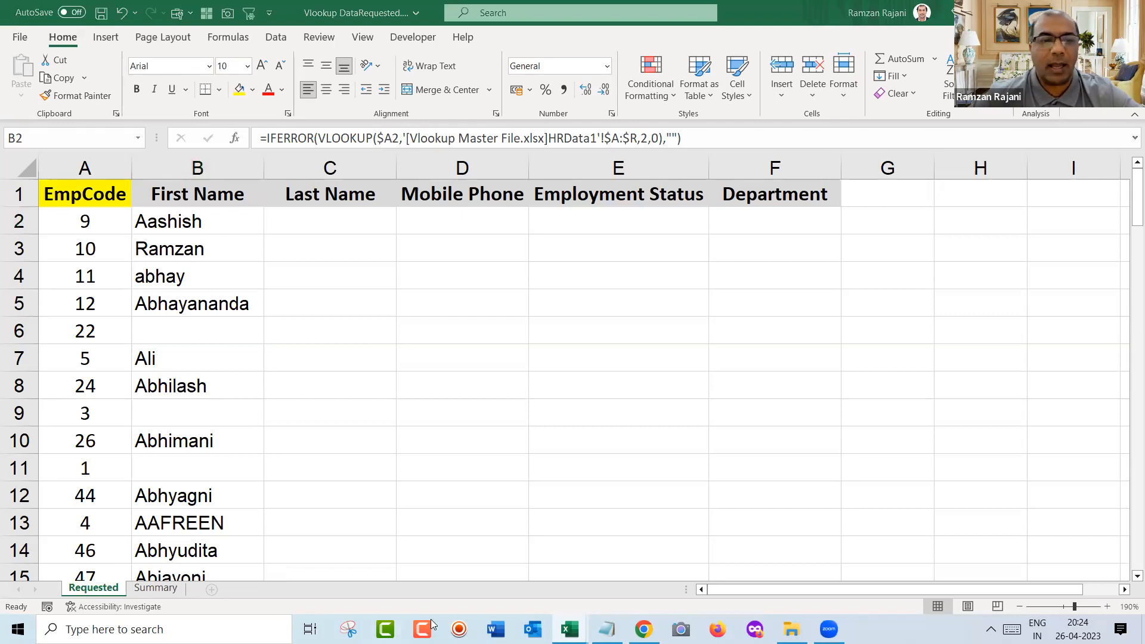
click(233, 220)
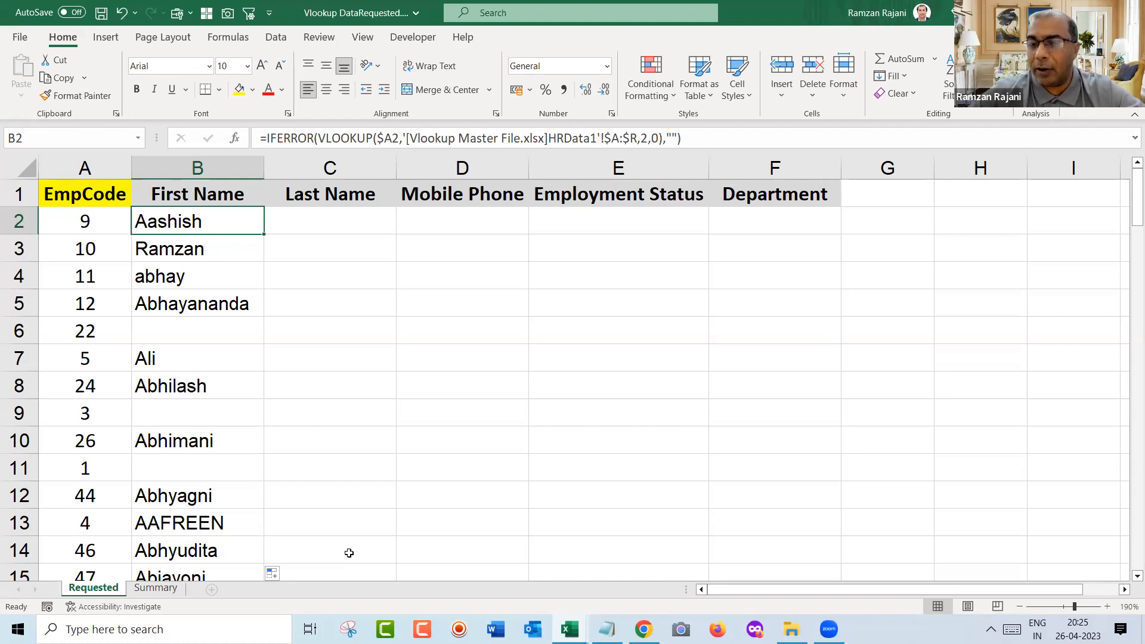
click(734, 564)
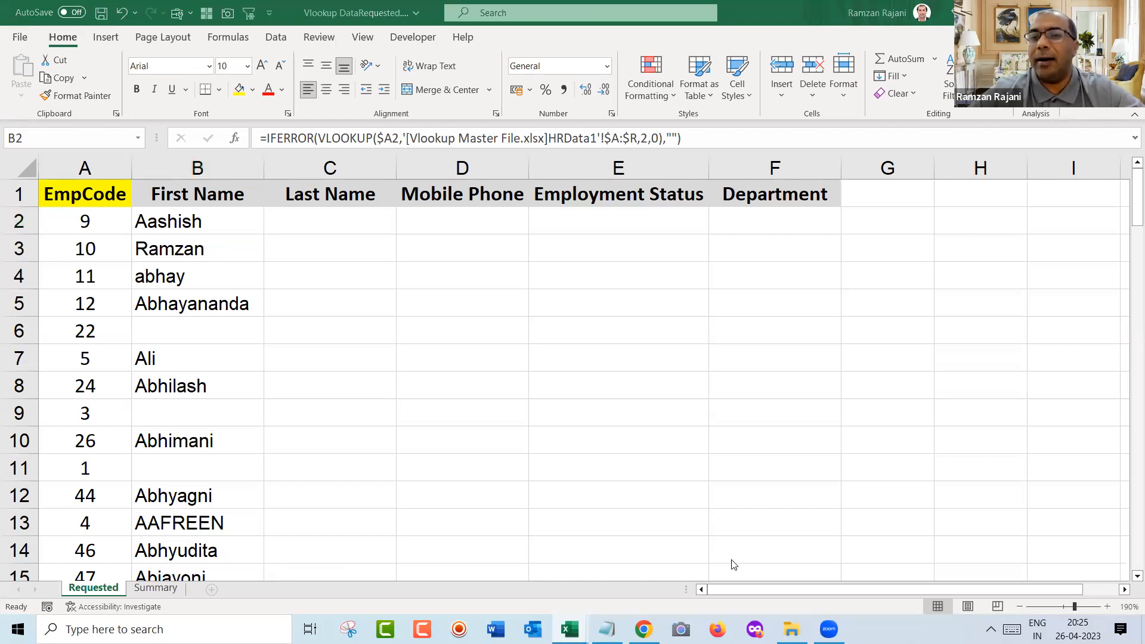